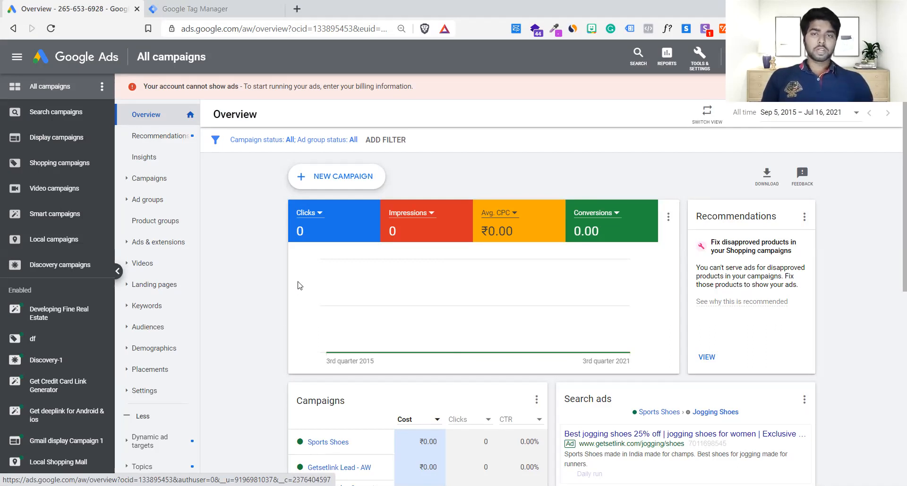
Switch to Google Tag Manager and open the tags list of the ga.swipepages.net container in the Lead Form account.
{"action": "left_click", "coordinate": [164, 7]}
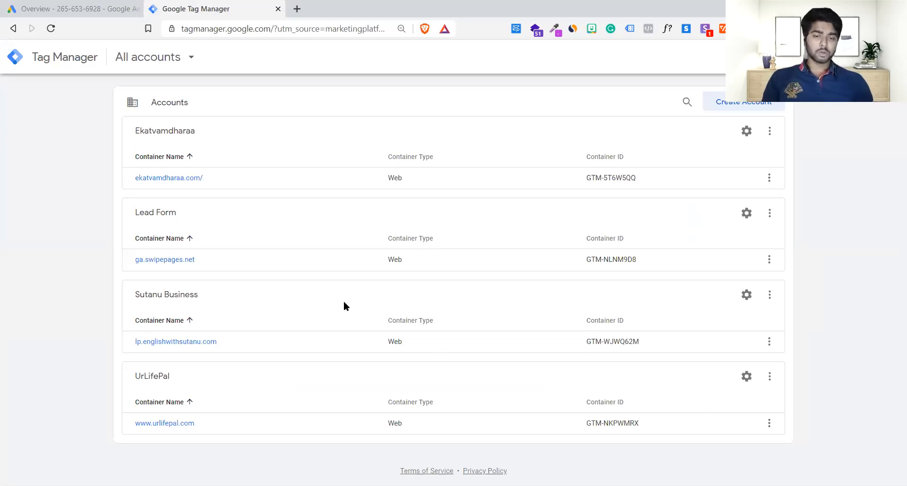
{"action": "left_click", "coordinate": [284, 260]}
{"action": "left_click", "coordinate": [186, 221]}
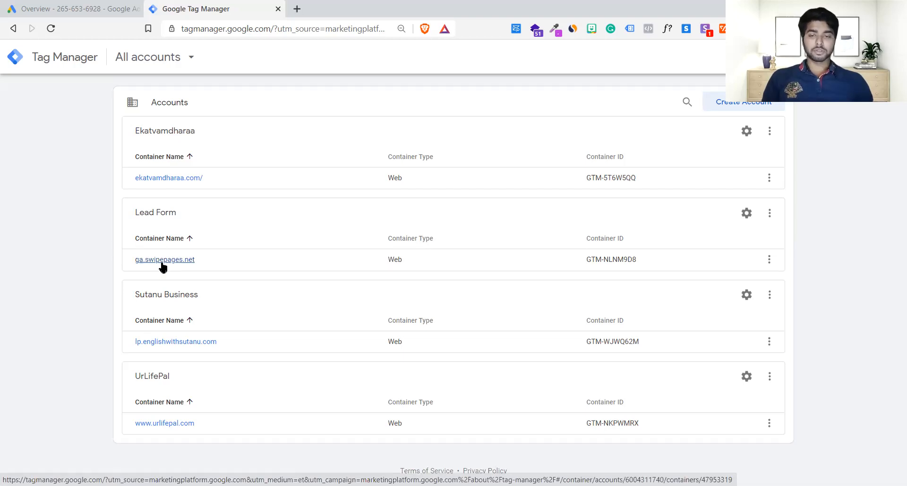
{"action": "left_click", "coordinate": [170, 261]}
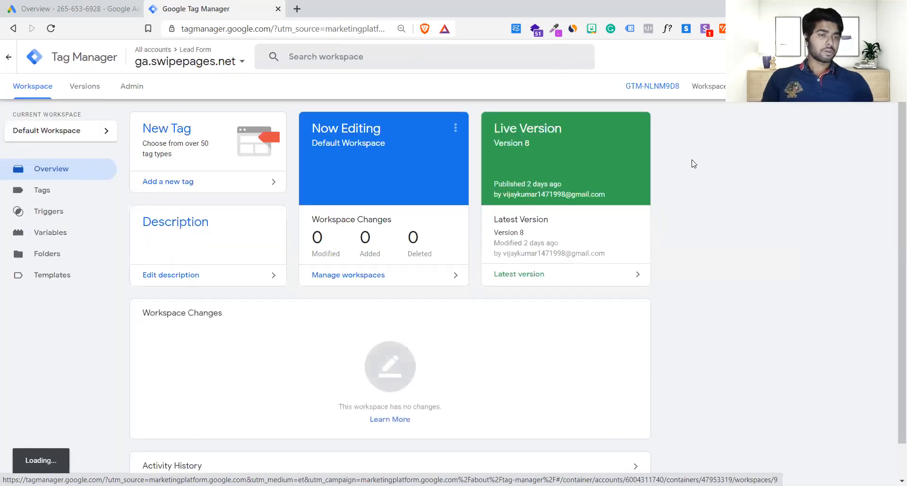
{"action": "left_click", "coordinate": [41, 194]}
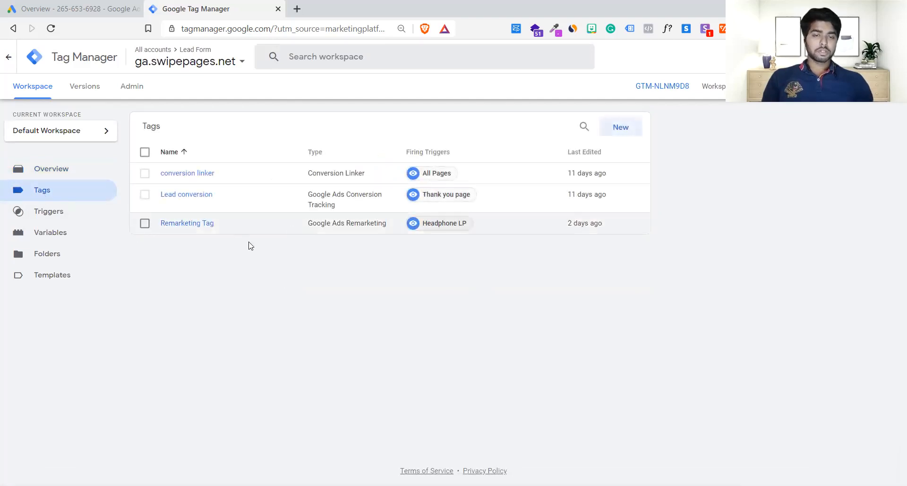
Delete the Remarketing Tag from the container's tags.
{"action": "left_click", "coordinate": [556, 230]}
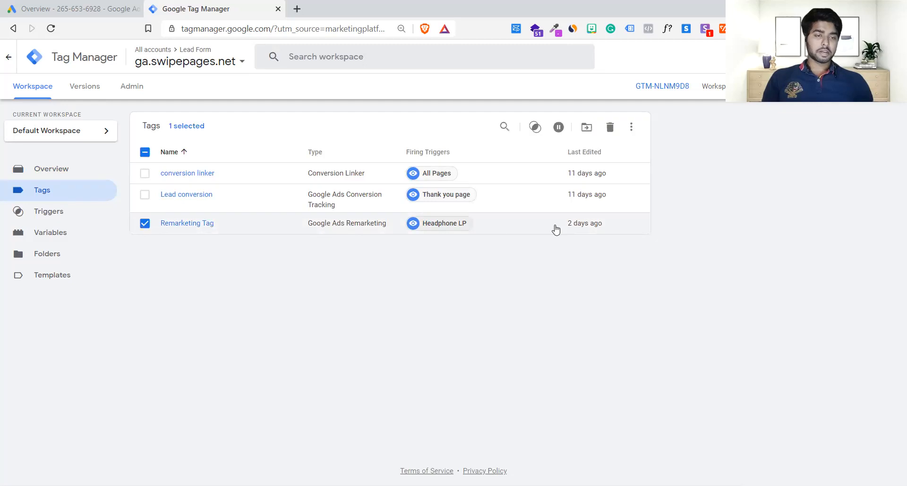
{"action": "left_click", "coordinate": [609, 128]}
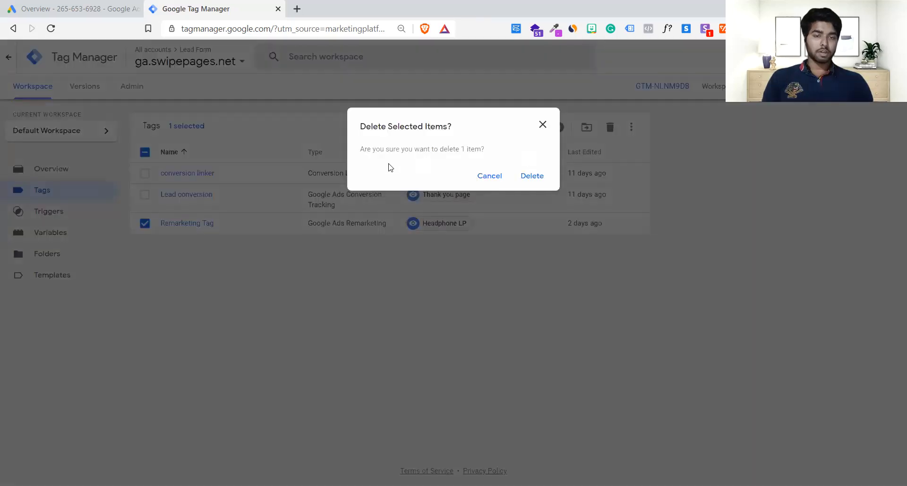
{"action": "left_click", "coordinate": [525, 179]}
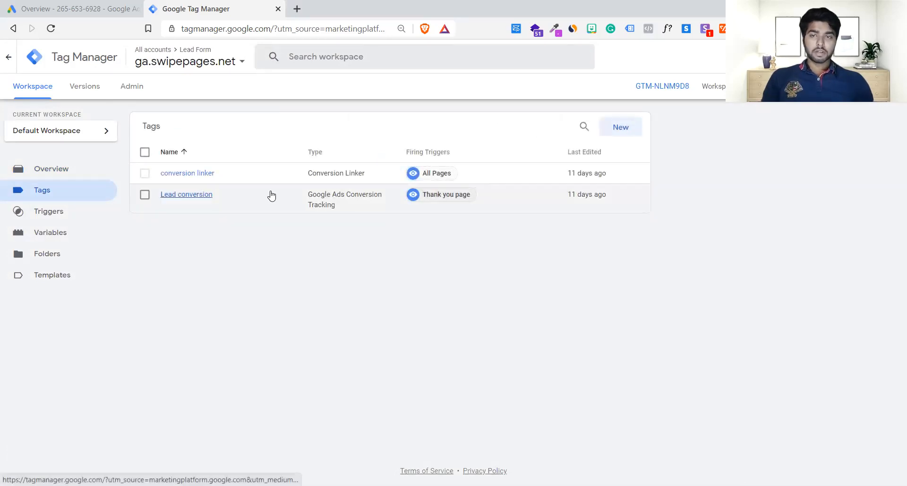
Switch to Google Ads and open the Audience manager.
{"action": "left_click", "coordinate": [34, 4]}
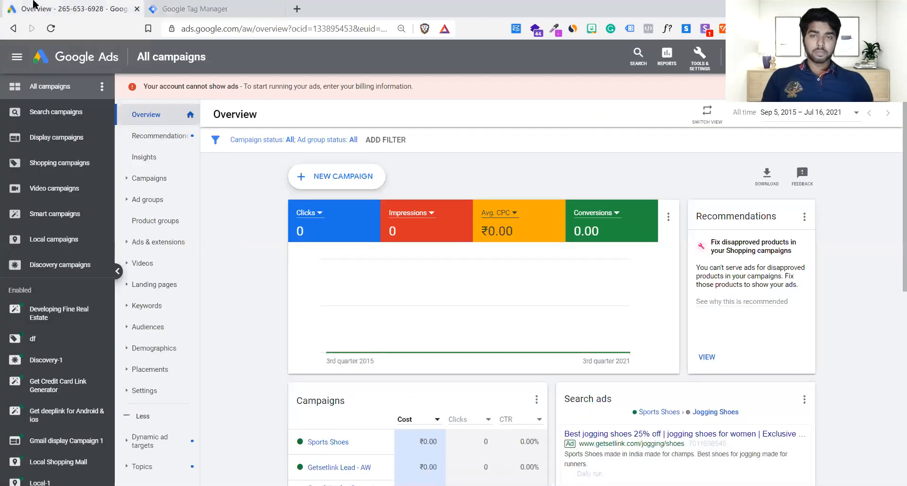
{"action": "left_click", "coordinate": [697, 66]}
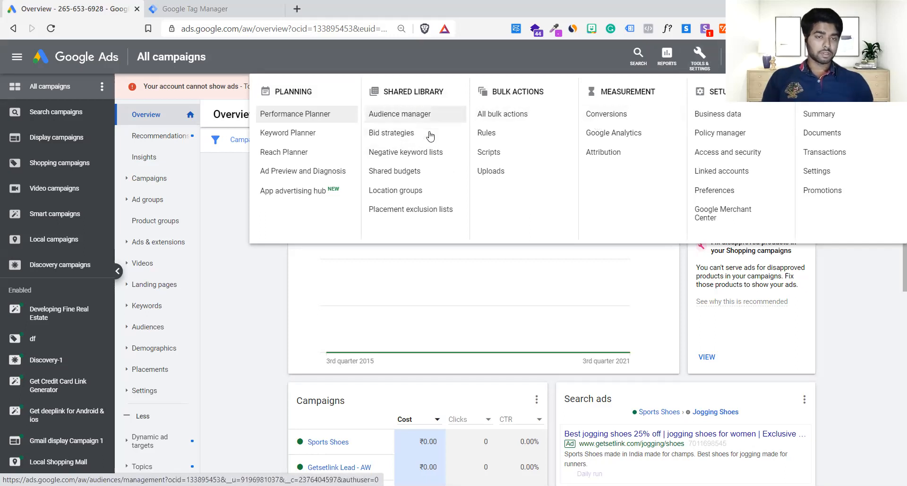
{"action": "left_click", "coordinate": [411, 112]}
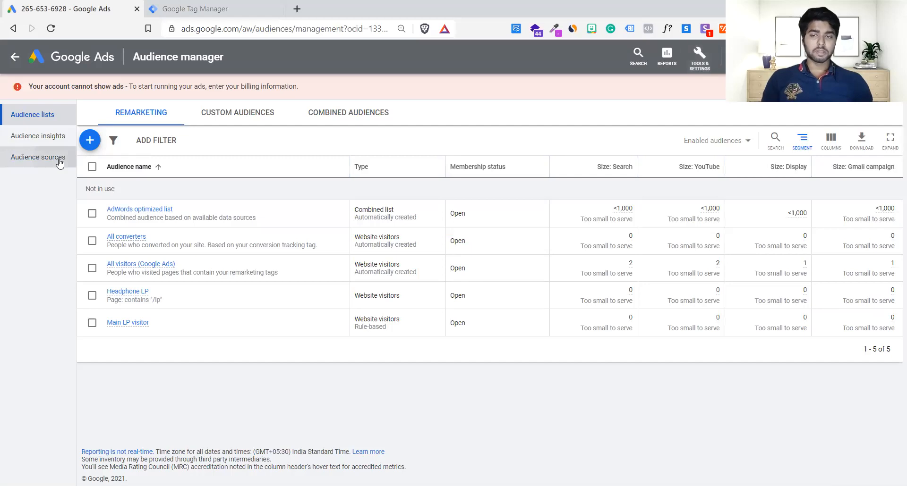
Review the audience sources available for linking and open the audience insights.
{"action": "left_click", "coordinate": [36, 166]}
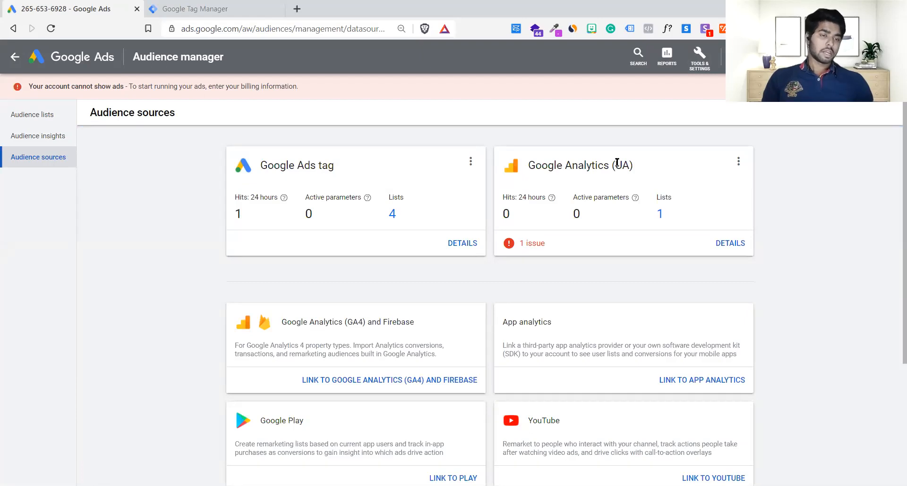
{"action": "left_click_drag", "start_coordinate": [617, 162], "coordinate": [536, 163]}
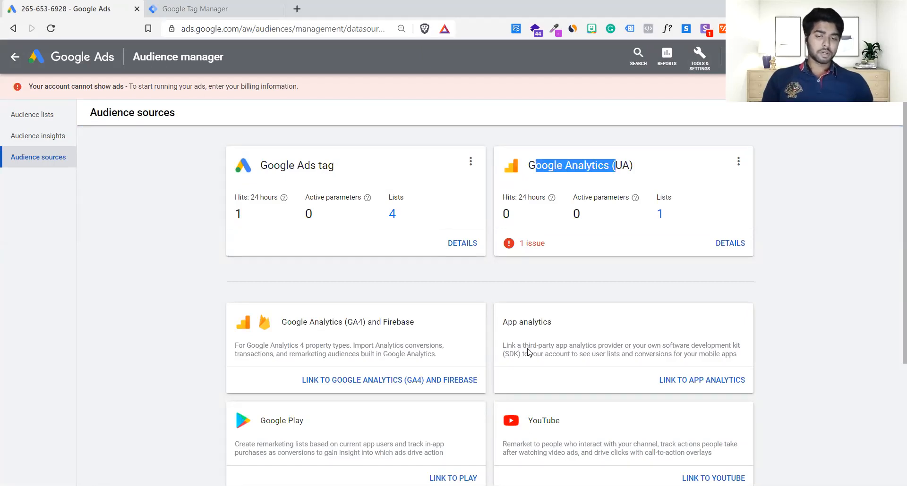
{"action": "scroll", "coordinate": [528, 352], "scroll_direction": "down", "scroll_amount": 4}
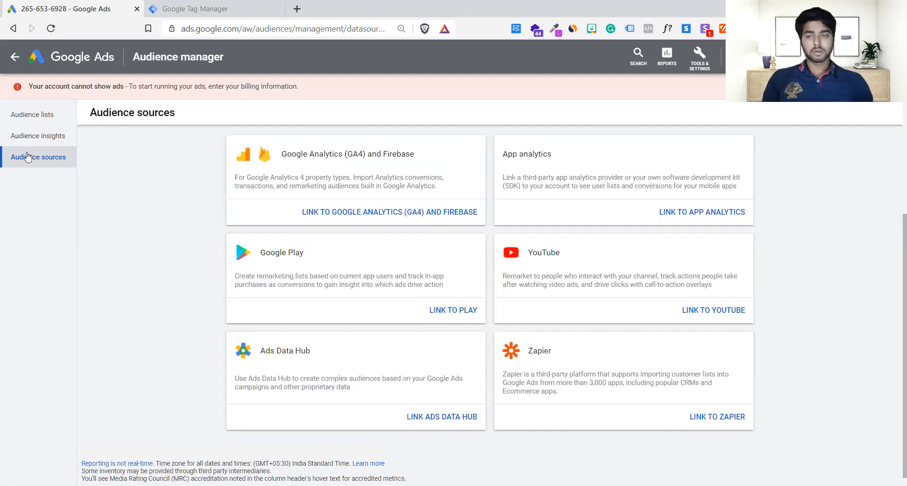
{"action": "left_click", "coordinate": [22, 138]}
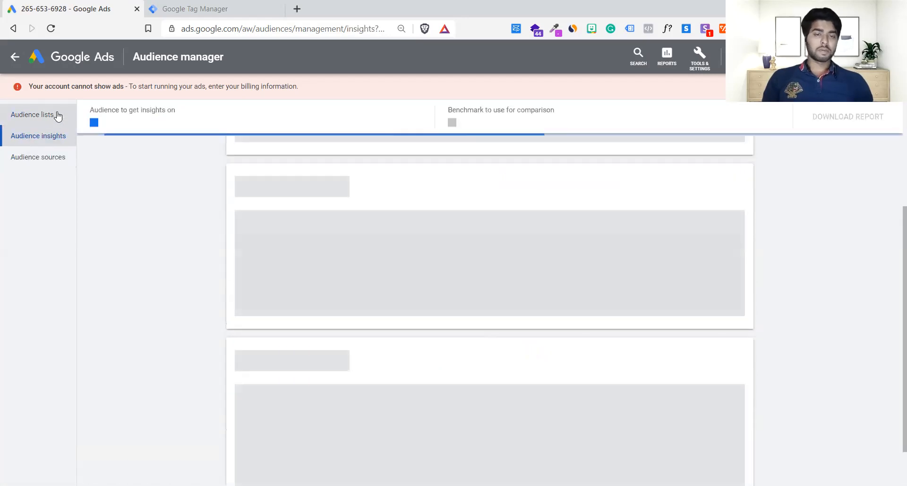
Remove the Headphone LP and Main LP visitor audiences from the remarketing audience lists.
{"action": "left_click", "coordinate": [56, 114]}
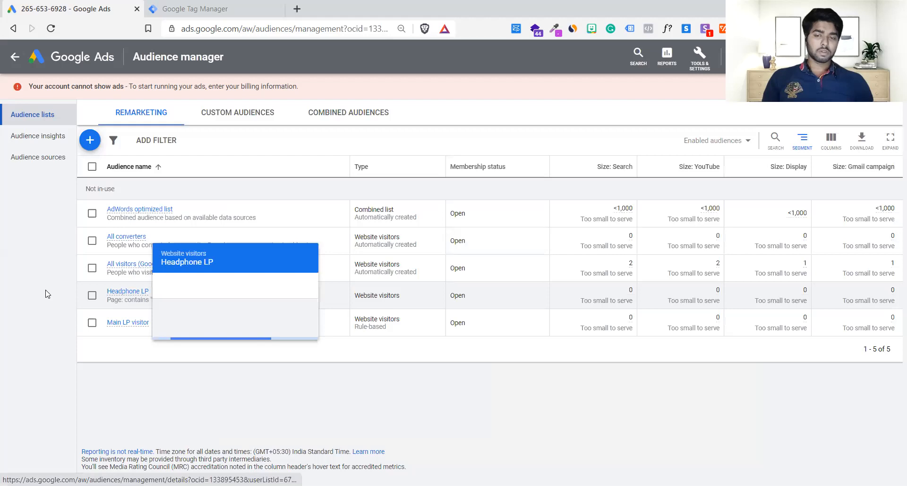
{"action": "left_click", "coordinate": [92, 296]}
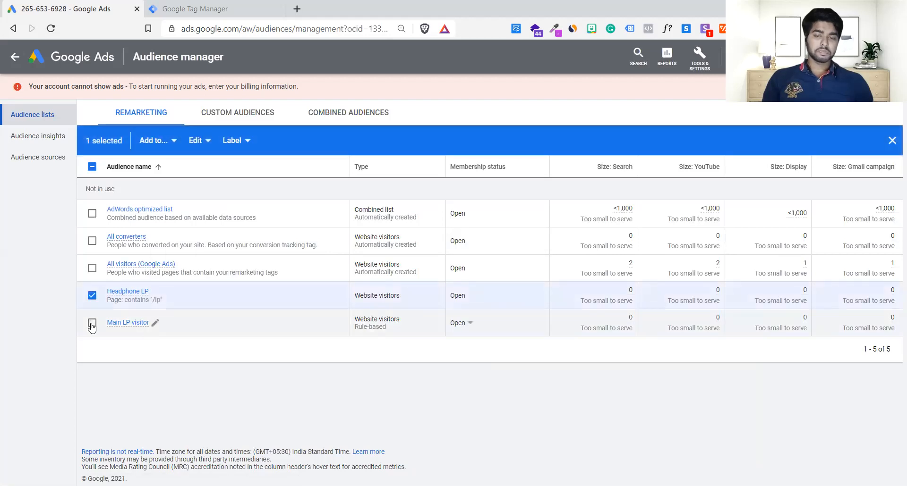
{"action": "left_click", "coordinate": [206, 143]}
{"action": "left_click", "coordinate": [203, 152]}
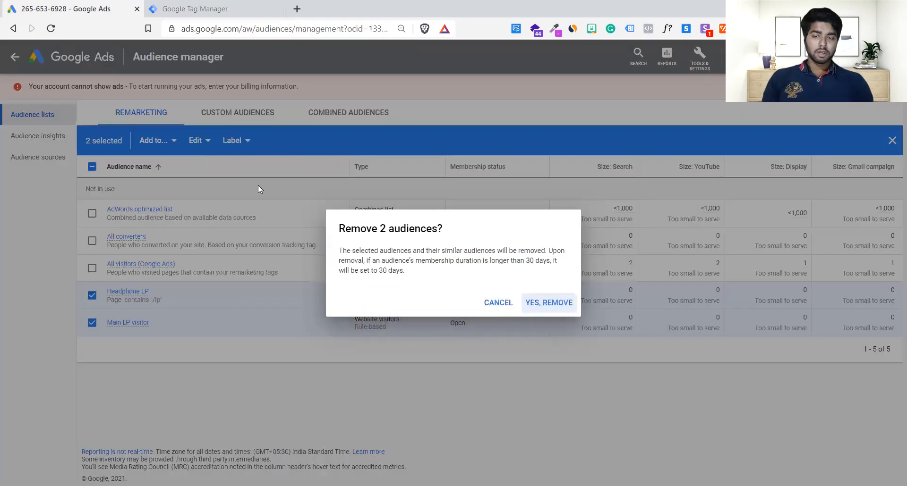
{"action": "left_click", "coordinate": [541, 301]}
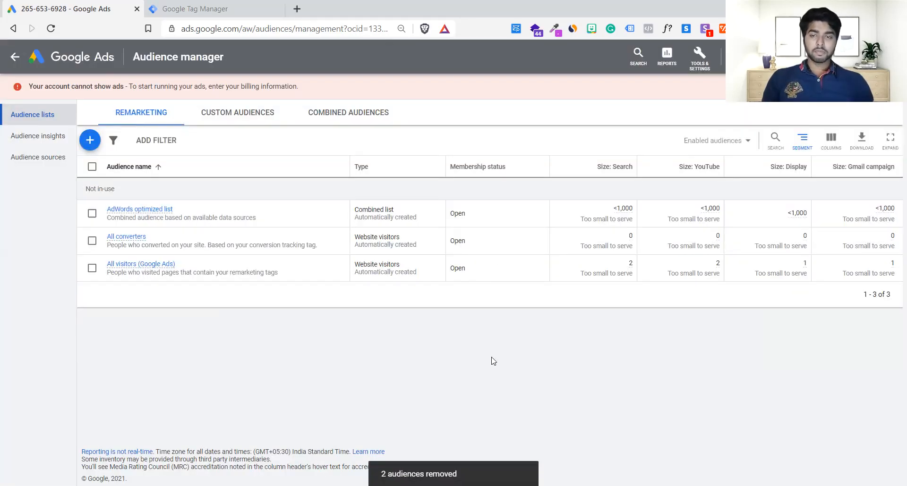
Open the Google Ads tag audience source for editing.
{"action": "left_click", "coordinate": [55, 161]}
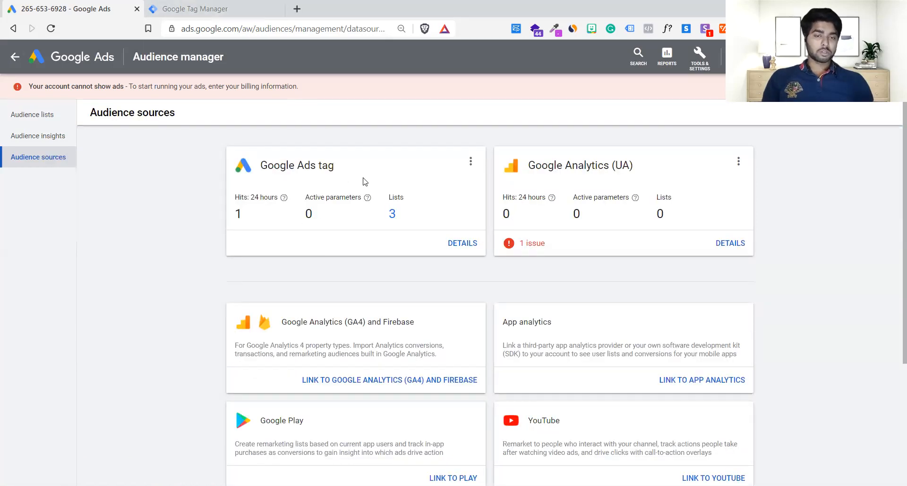
{"action": "left_click_drag", "start_coordinate": [191, 136], "coordinate": [380, 183]}
{"action": "left_click", "coordinate": [622, 184]}
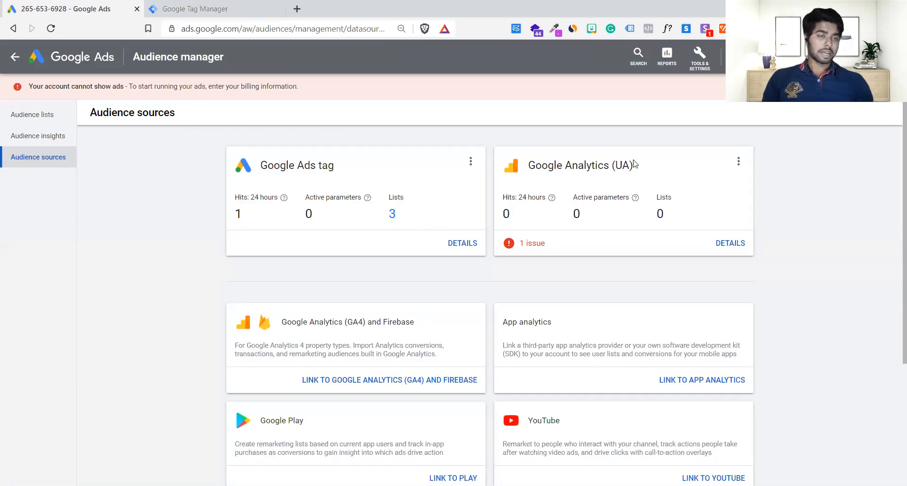
{"action": "left_click_drag", "start_coordinate": [638, 166], "coordinate": [548, 165]}
{"action": "left_click", "coordinate": [662, 183]}
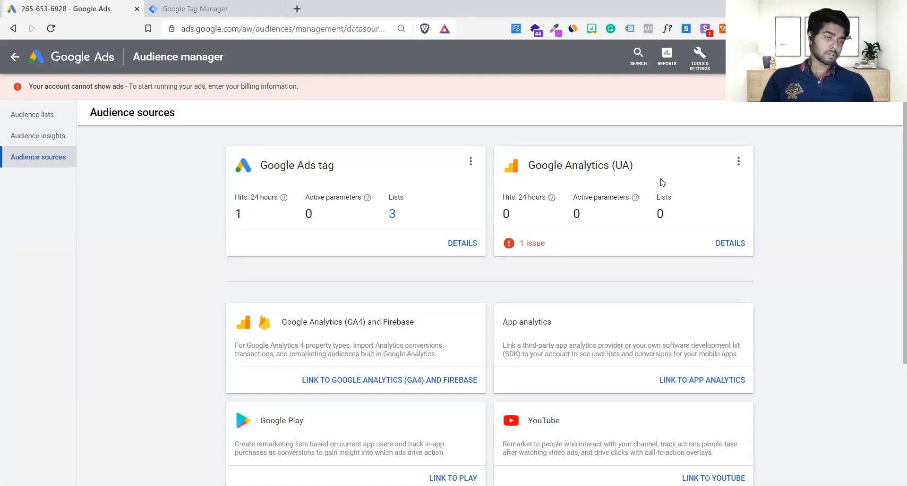
{"action": "left_click", "coordinate": [471, 164]}
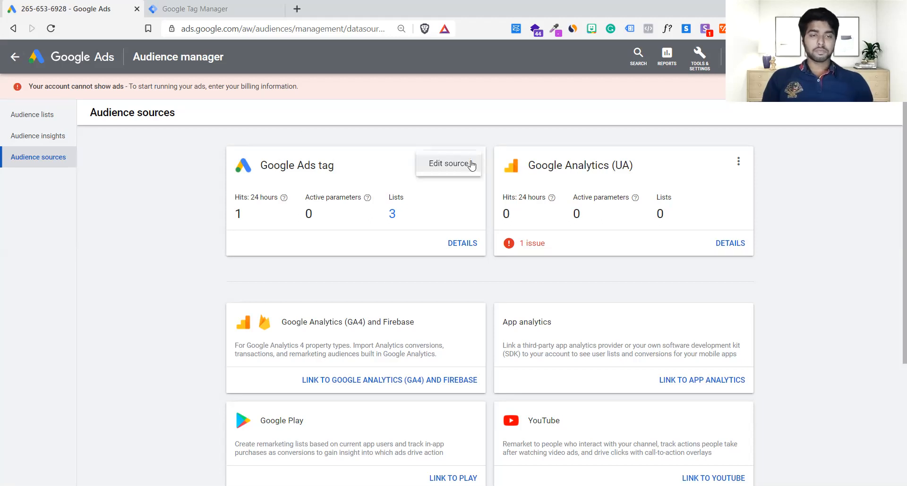
{"action": "left_click", "coordinate": [439, 168]}
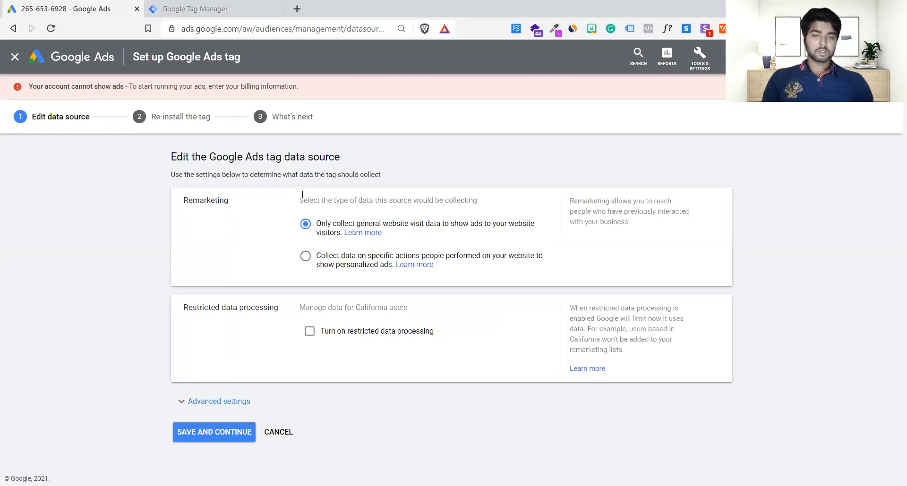
{"action": "left_click_drag", "start_coordinate": [179, 156], "coordinate": [352, 159]}
{"action": "left_click", "coordinate": [352, 161]}
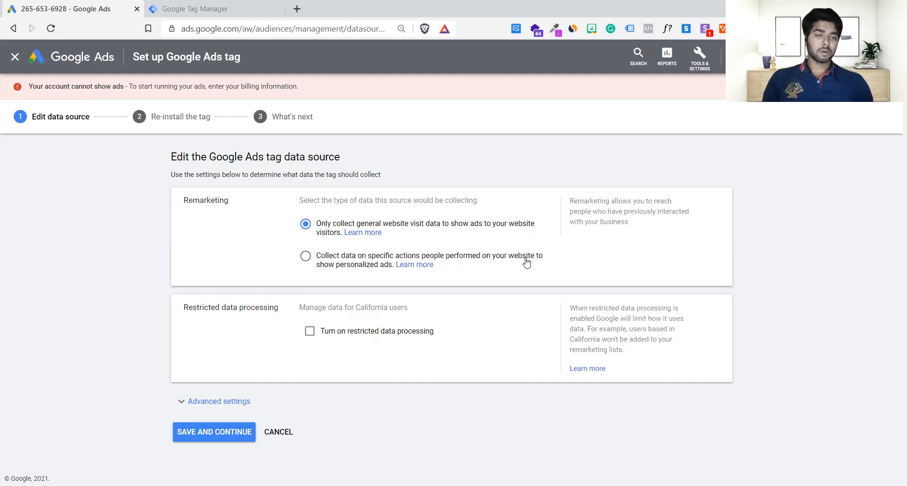
Preview the business types offered for collecting data on specific actions, trying Flights, and restore general website visit data collection.
{"action": "left_click", "coordinate": [306, 257]}
{"action": "scroll", "coordinate": [307, 258], "scroll_direction": "down", "scroll_amount": 4}
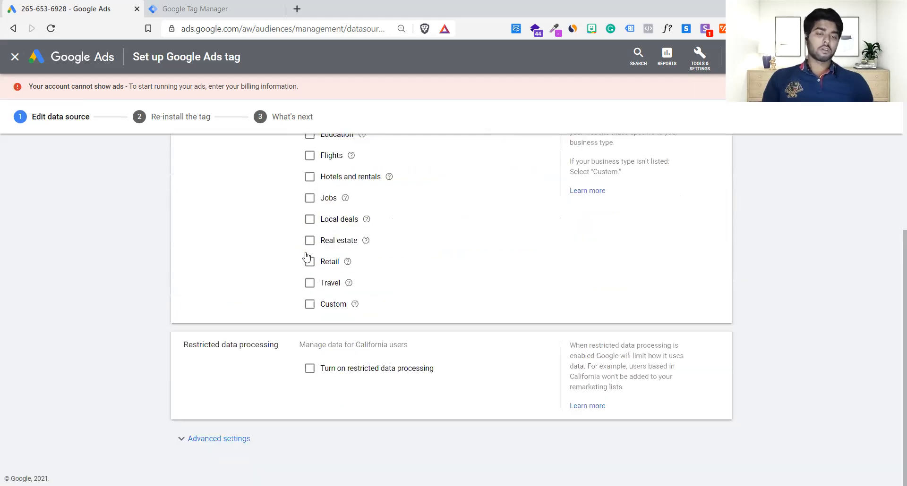
{"action": "scroll", "coordinate": [306, 256], "scroll_direction": "up", "scroll_amount": 1}
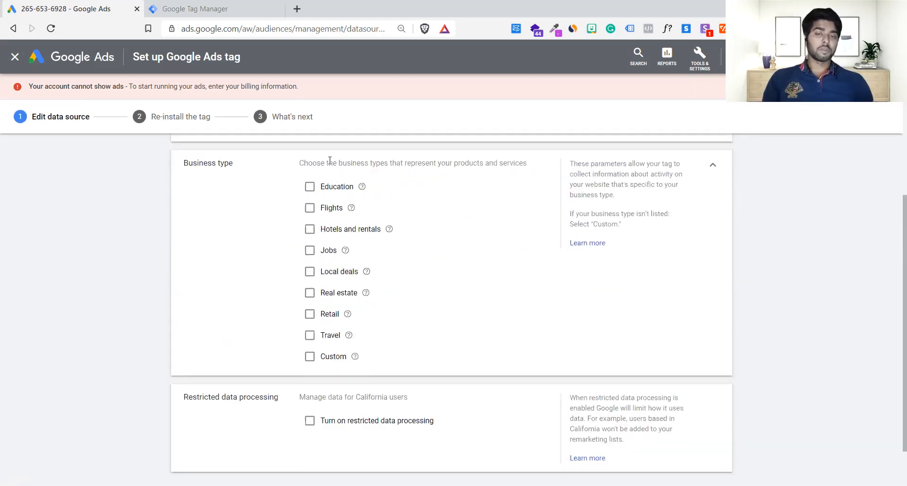
{"action": "left_click_drag", "start_coordinate": [520, 159], "coordinate": [352, 162]}
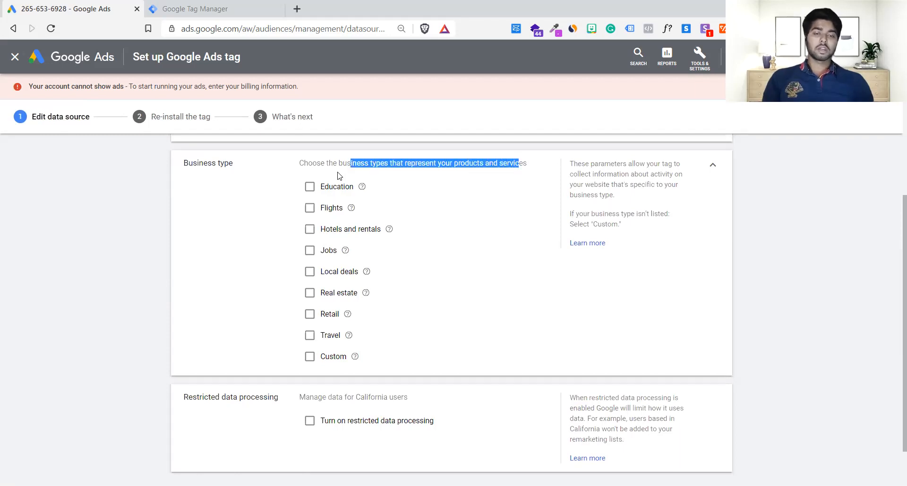
{"action": "left_click", "coordinate": [292, 171]}
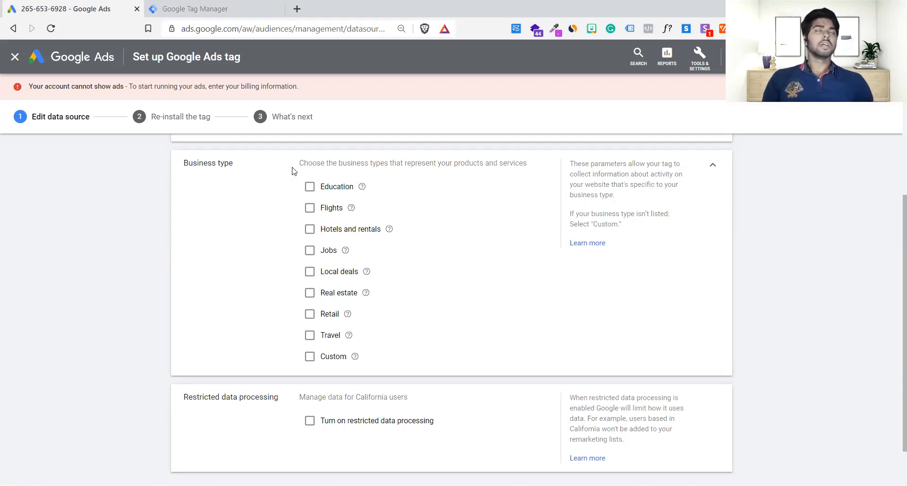
{"action": "left_click", "coordinate": [310, 212]}
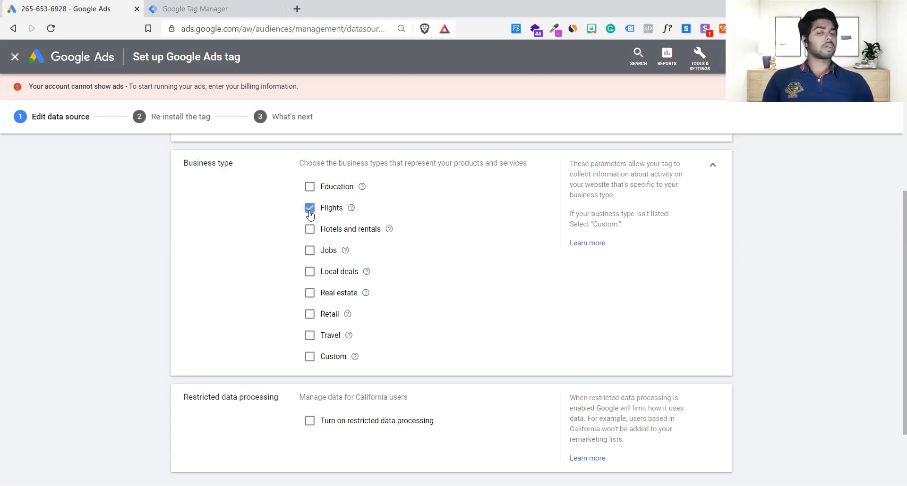
{"action": "left_click", "coordinate": [309, 214]}
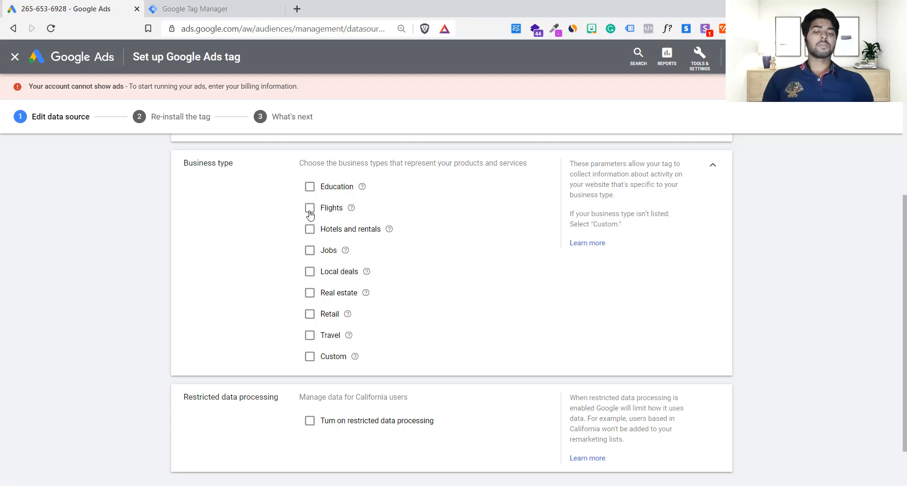
{"action": "scroll", "coordinate": [309, 215], "scroll_direction": "up", "scroll_amount": 3}
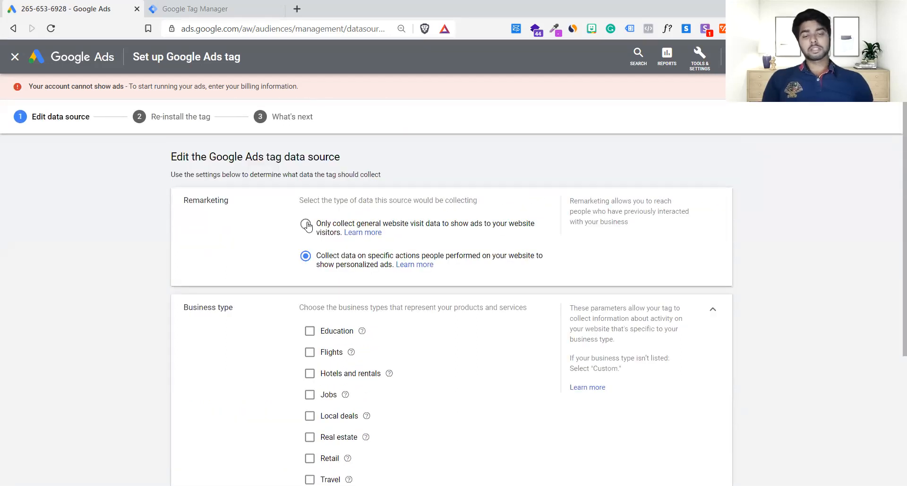
{"action": "left_click", "coordinate": [306, 225]}
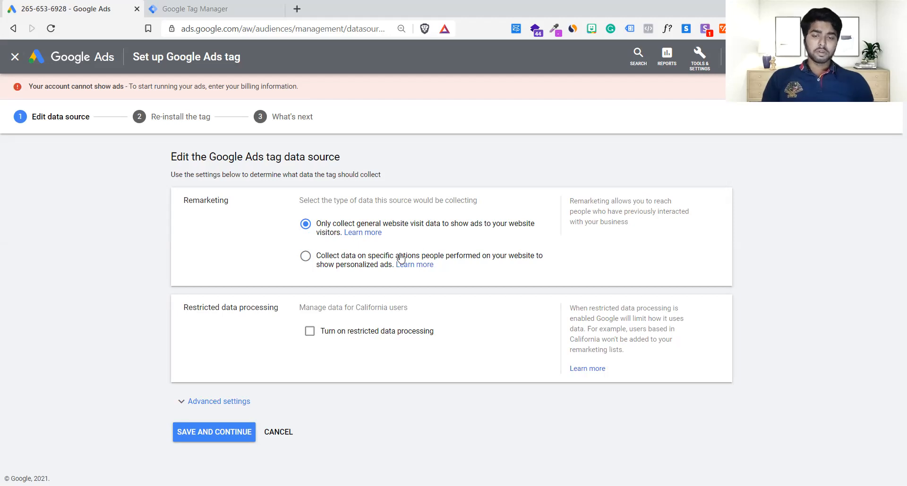
Expand the advanced settings of the Google Ads tag data source and review the User ID option.
{"action": "left_click", "coordinate": [207, 402]}
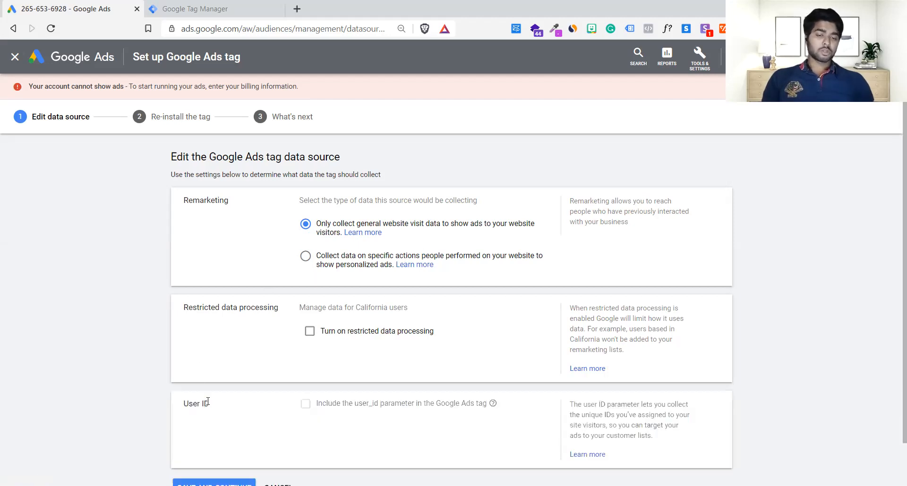
{"action": "scroll", "coordinate": [208, 402], "scroll_direction": "down", "scroll_amount": 1}
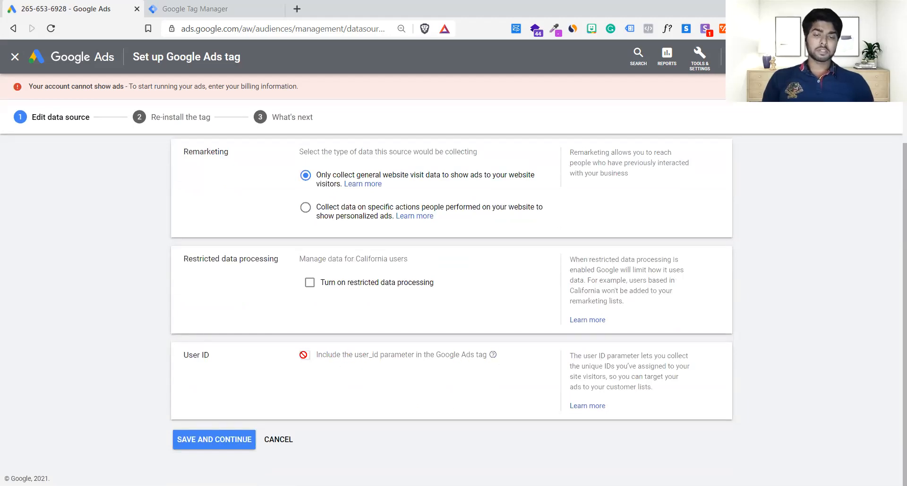
{"action": "scroll", "coordinate": [303, 355], "scroll_direction": "up", "scroll_amount": 1}
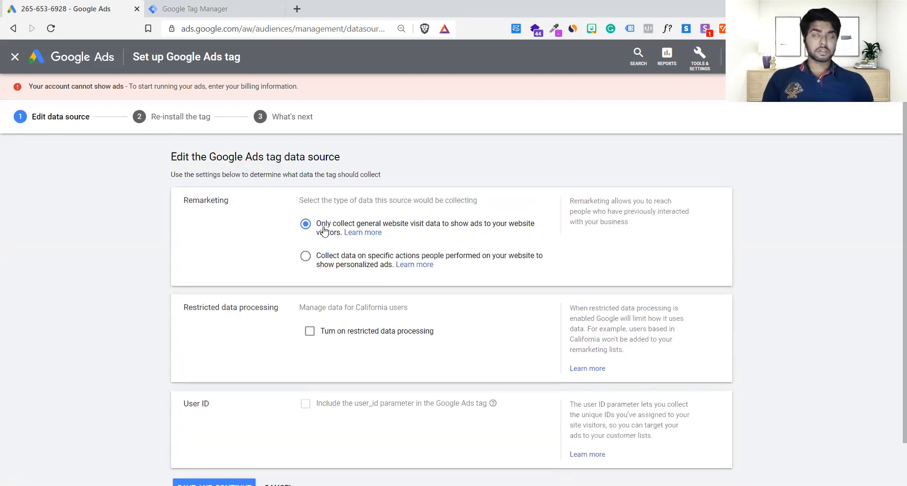
Save the data source settings and choose Google Tag Manager as the way to install the Google Ads tag.
{"action": "scroll", "coordinate": [239, 402], "scroll_direction": "down", "scroll_amount": 1}
{"action": "left_click", "coordinate": [229, 432]}
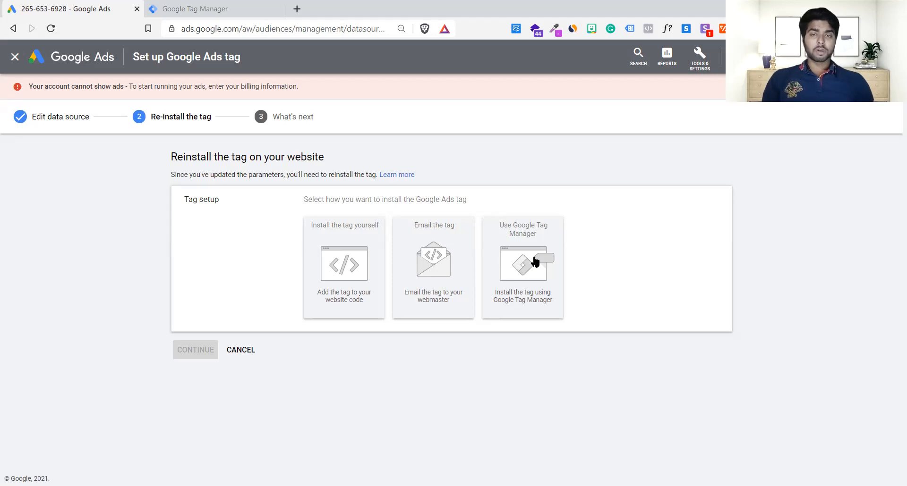
{"action": "left_click", "coordinate": [208, 8]}
{"action": "left_click", "coordinate": [81, 6]}
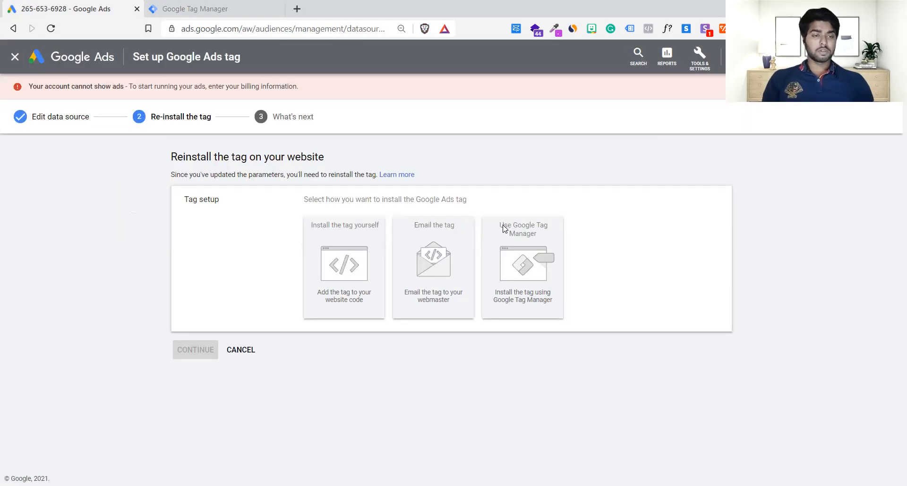
{"action": "left_click", "coordinate": [528, 283]}
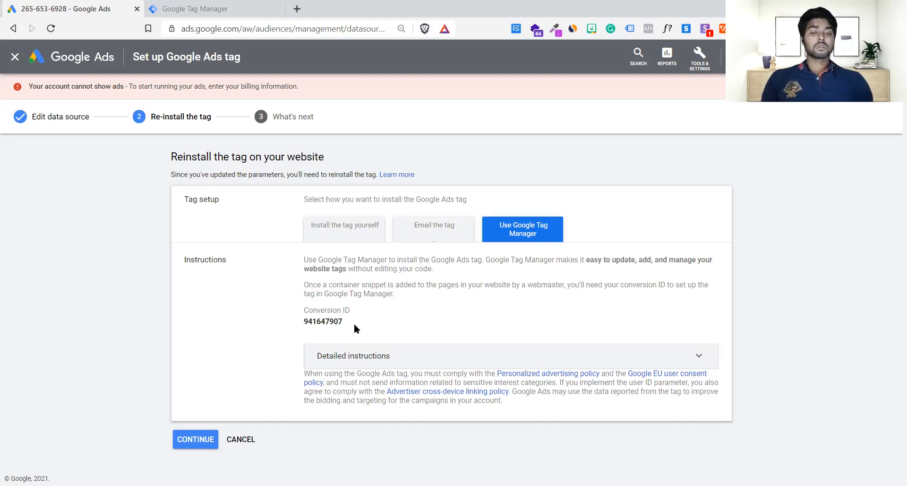
Copy the Google Ads conversion ID from the tag instructions and switch to Google Tag Manager.
{"action": "mouse_move", "coordinate": [303, 321]}
{"action": "left_mouse_down"}
{"action": "mouse_move", "coordinate": [320, 322]}
{"action": "mouse_move", "coordinate": [307, 322]}
{"action": "left_mouse_up"}
{"action": "left_click", "coordinate": [320, 322]}
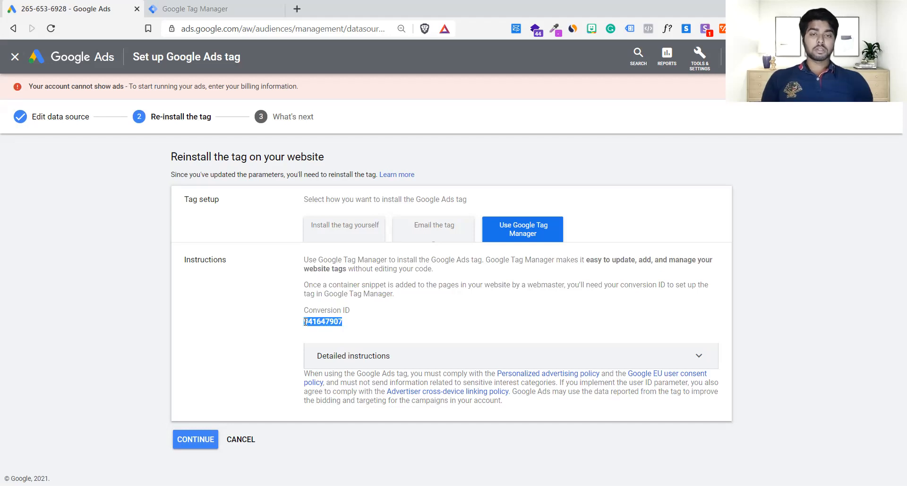
{"action": "left_click", "coordinate": [198, 6]}
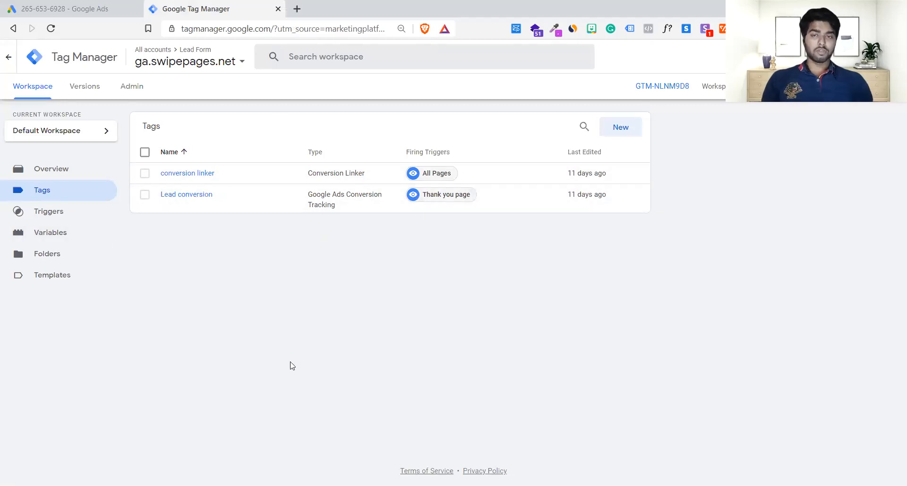
Open the landing page ga.swipepages.net/Lp in a new tab, enable Tag Assistant Legacy for it, and reload the page.
{"action": "left_click", "coordinate": [296, 10]}
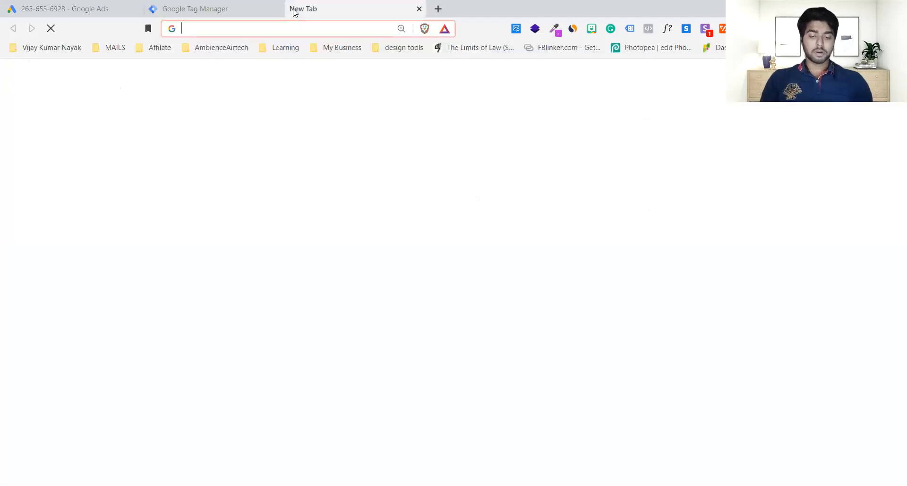
{"action": "type", "text": "ga"}
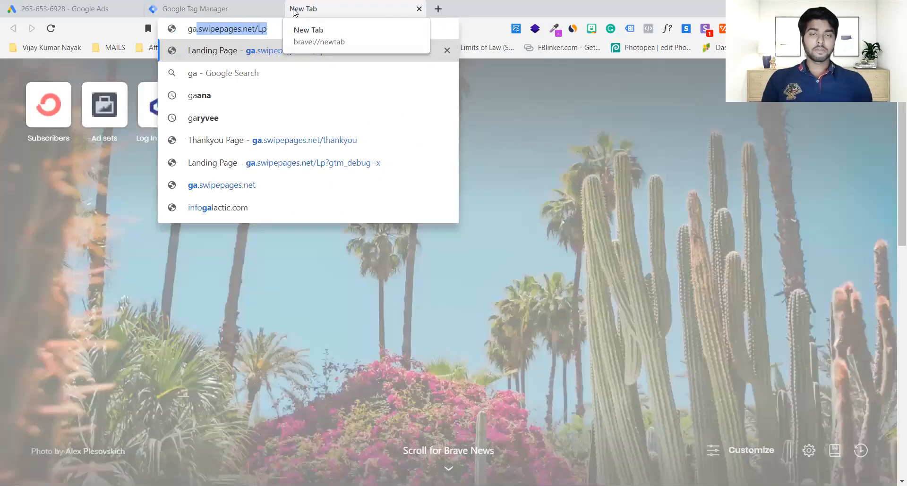
{"action": "key", "text": "Return"}
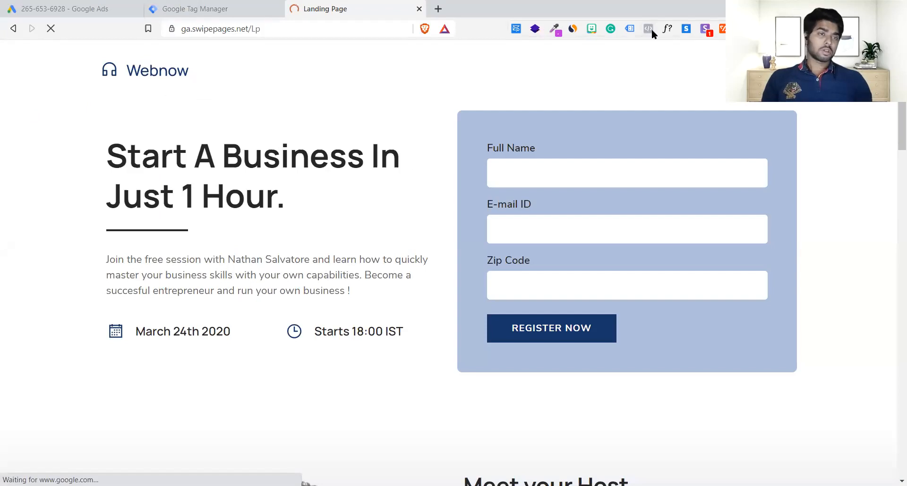
{"action": "left_click", "coordinate": [627, 30]}
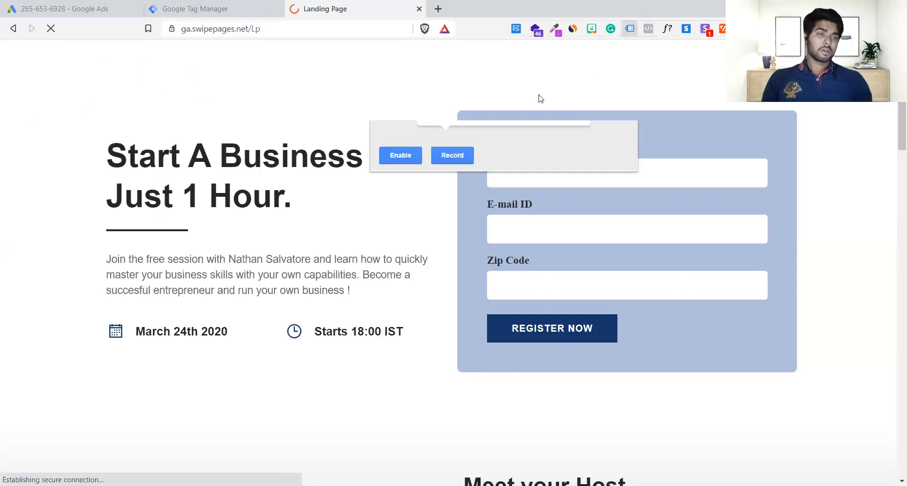
{"action": "left_click", "coordinate": [411, 156]}
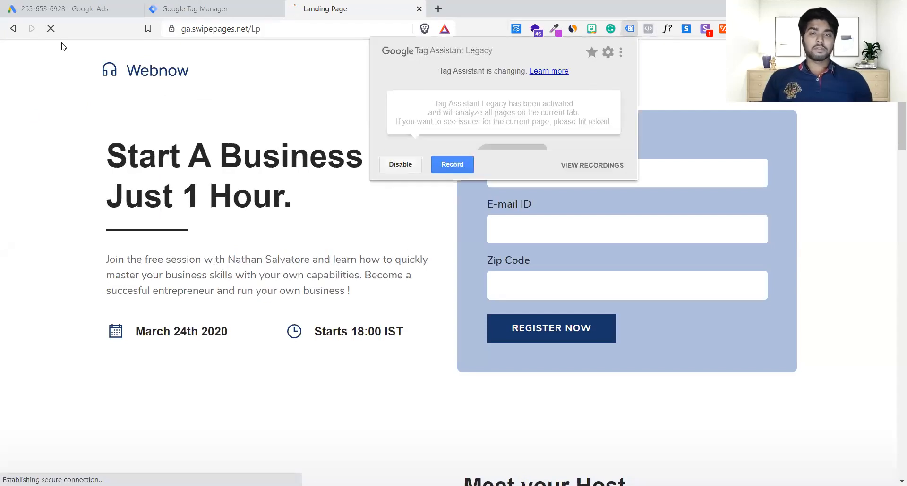
{"action": "left_click", "coordinate": [50, 30]}
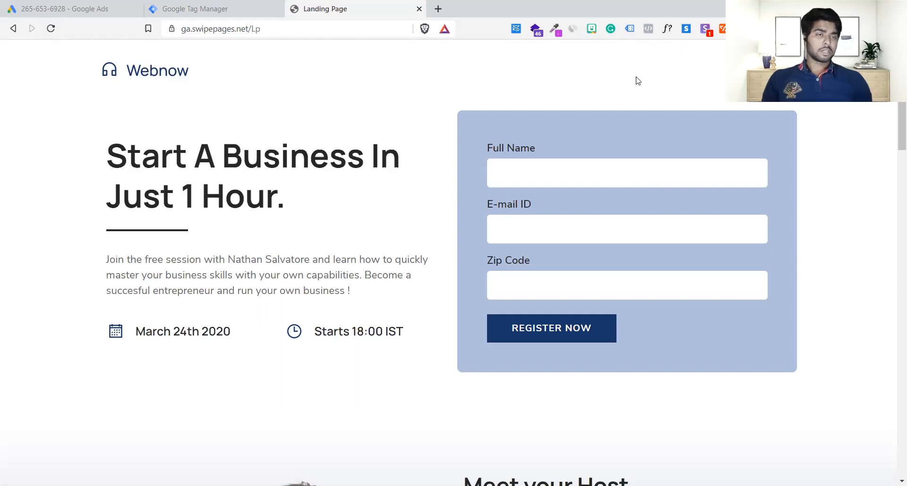
Reload the landing page and examine its tags in Tag Assistant Legacy.
{"action": "left_click", "coordinate": [630, 31]}
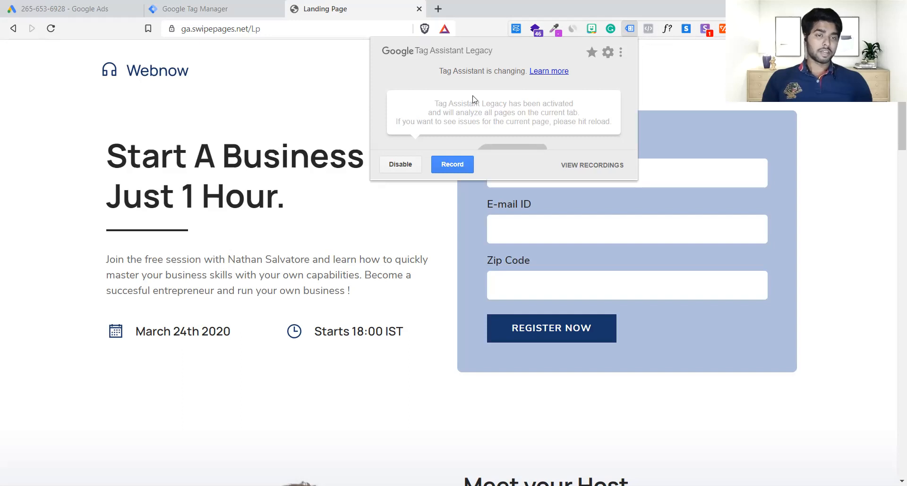
{"action": "left_click", "coordinate": [358, 133]}
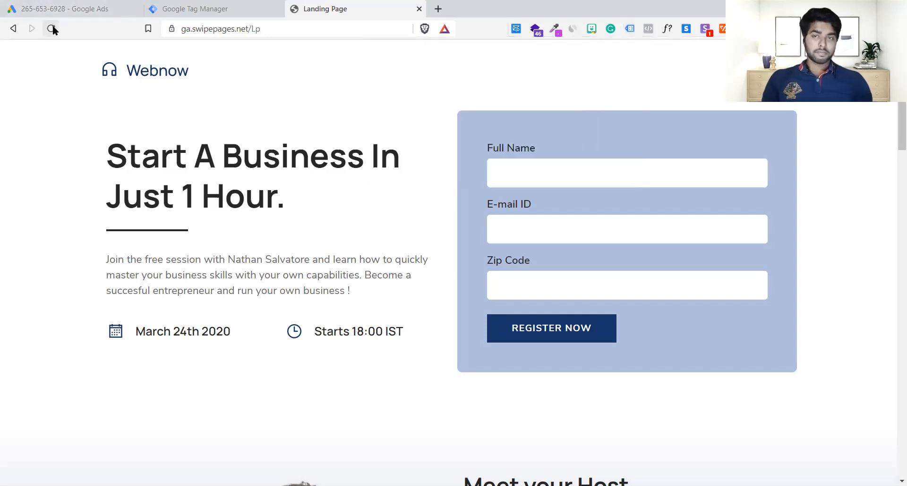
{"action": "left_click", "coordinate": [51, 29]}
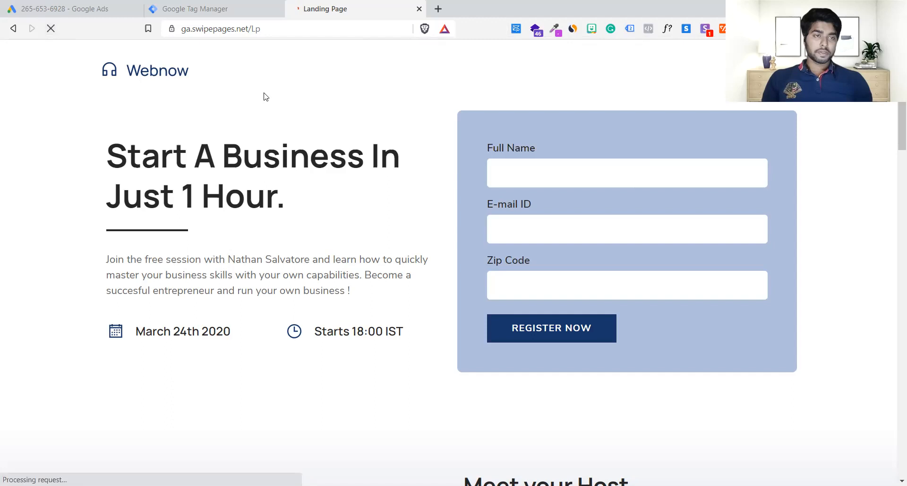
{"action": "left_click", "coordinate": [633, 31]}
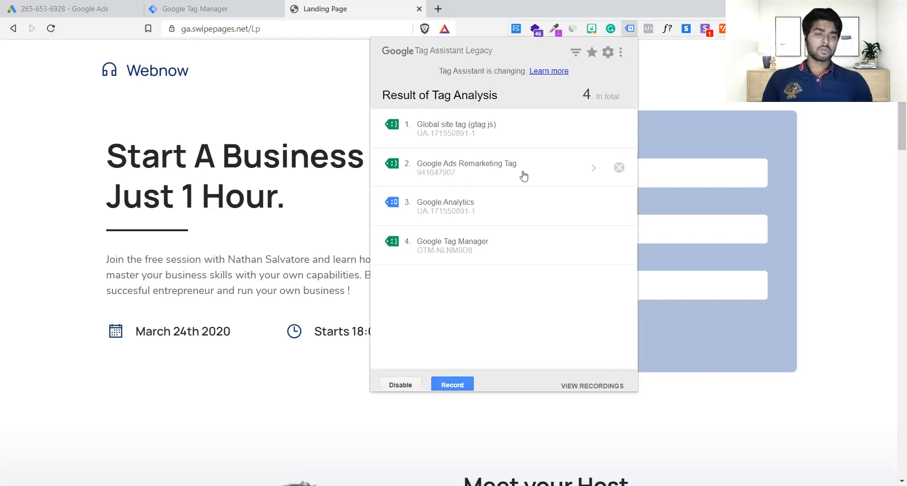
Remove the cookies set by the landing page.
{"action": "left_click", "coordinate": [273, 6]}
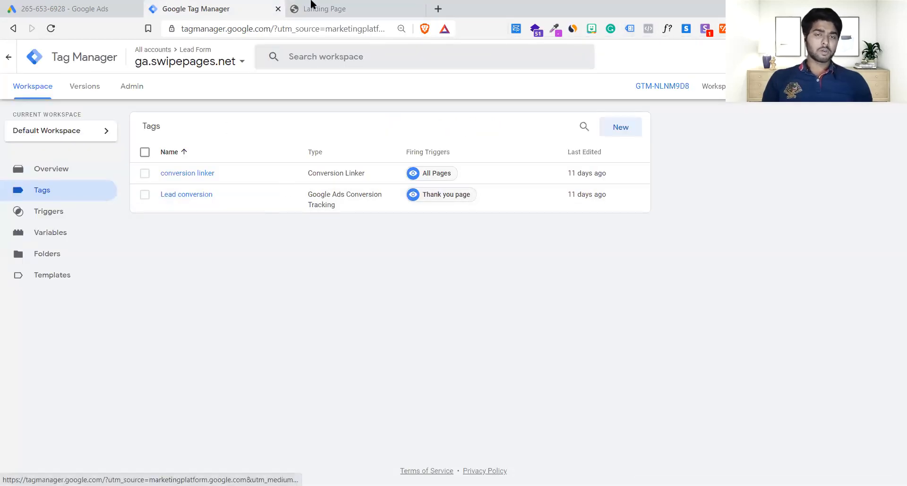
{"action": "left_click", "coordinate": [324, 9]}
{"action": "left_click", "coordinate": [172, 30]}
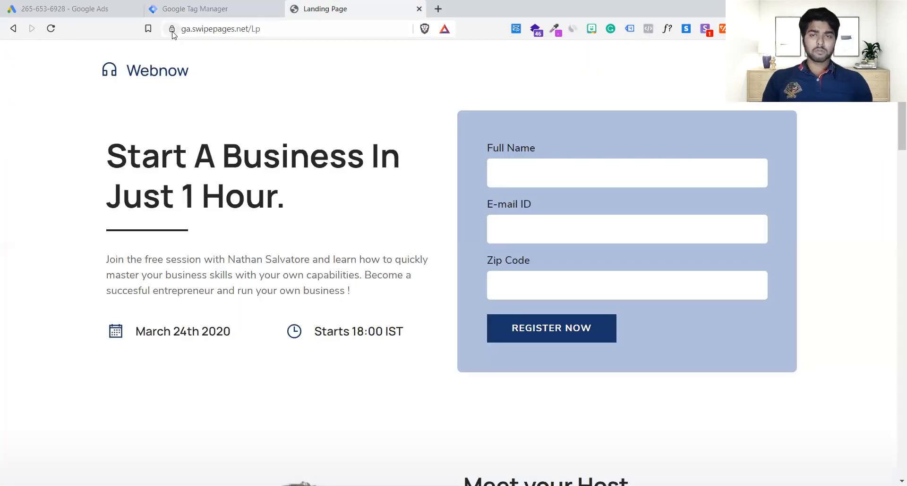
{"action": "left_click", "coordinate": [403, 323]}
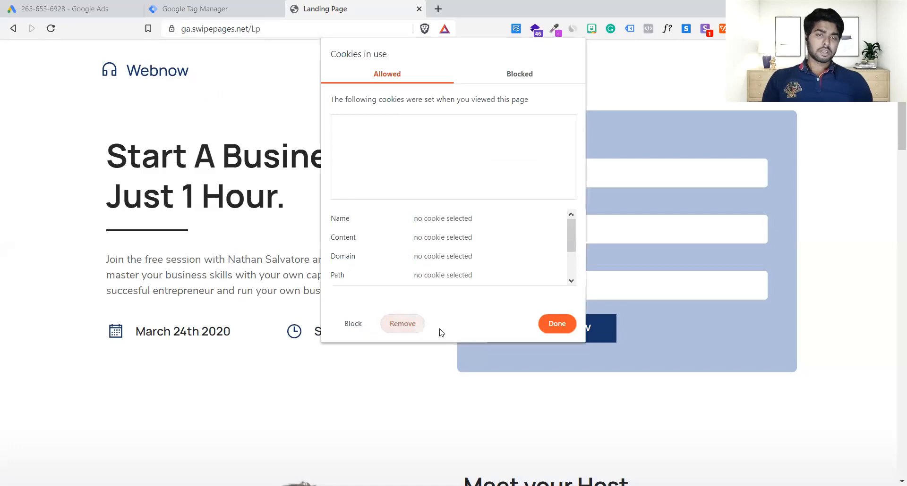
{"action": "left_click", "coordinate": [551, 325]}
Publish the Tag Manager workspace changes without a version name or description, and return to the workspace's tag list.
{"action": "left_click", "coordinate": [215, 8]}
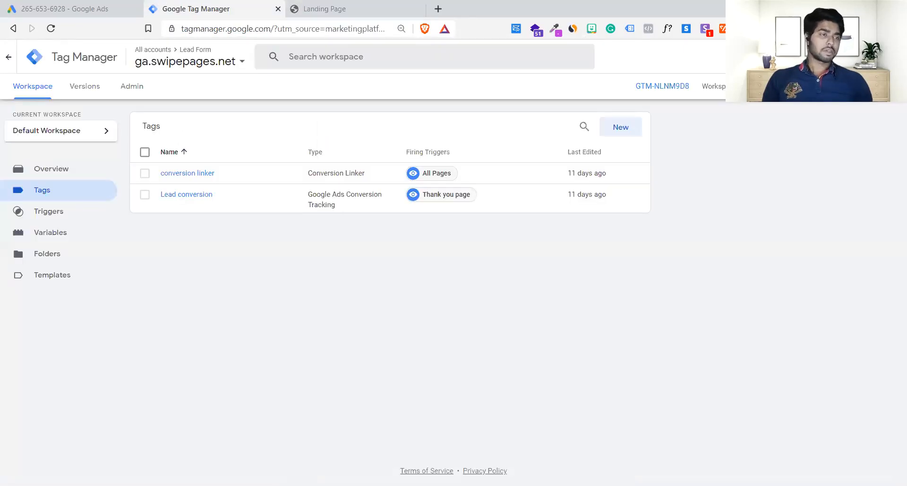
{"action": "left_click", "coordinate": [867, 86]}
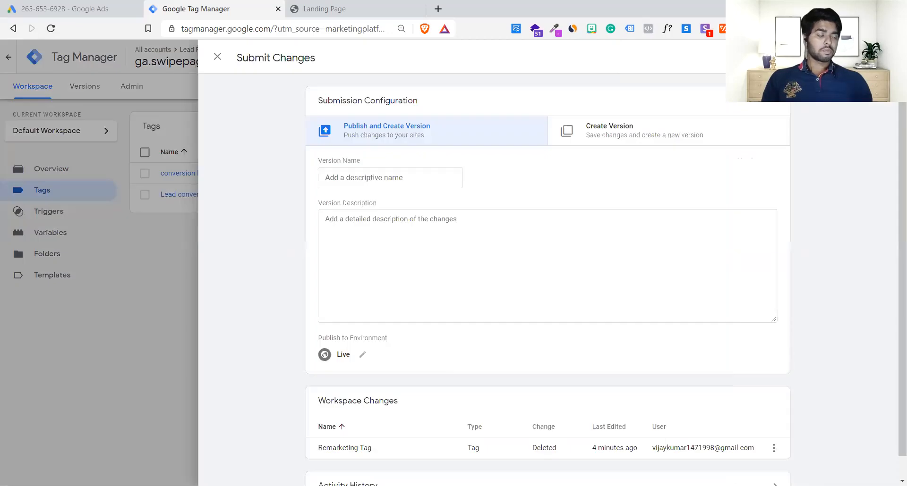
{"action": "left_click", "coordinate": [873, 57]}
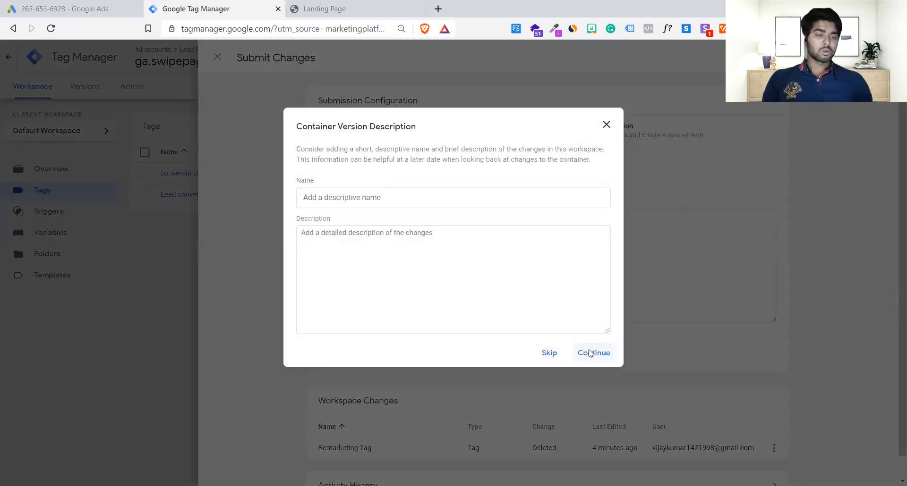
{"action": "left_click", "coordinate": [589, 354]}
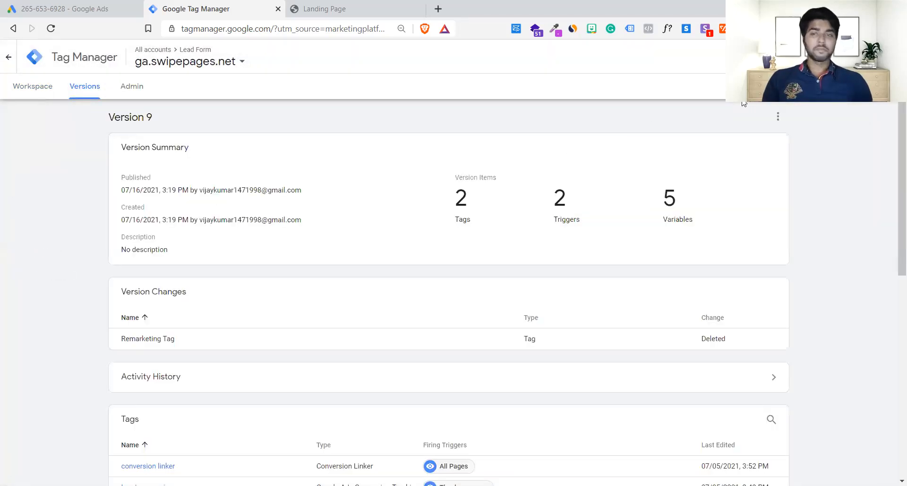
{"action": "left_click", "coordinate": [36, 87]}
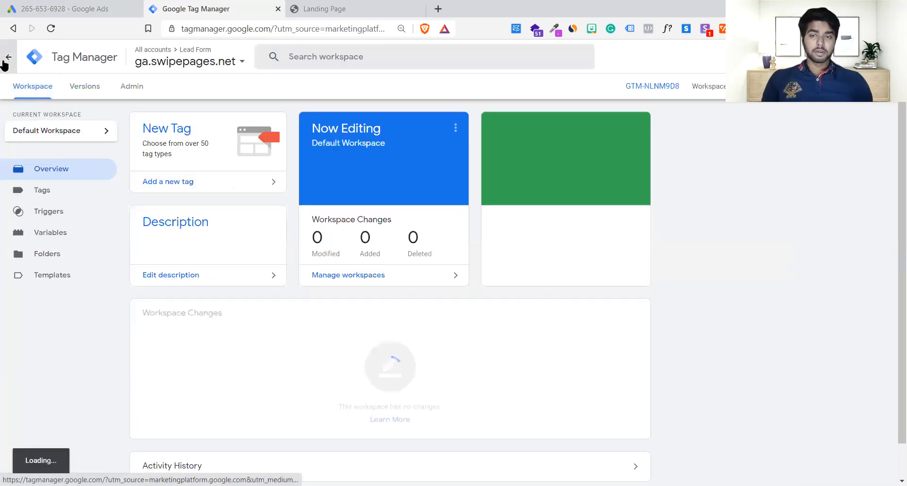
{"action": "left_click", "coordinate": [51, 196]}
Reload the landing page after publishing and check its Tag Assistant results for the Google Ads remarketing tag.
{"action": "left_click", "coordinate": [368, 8]}
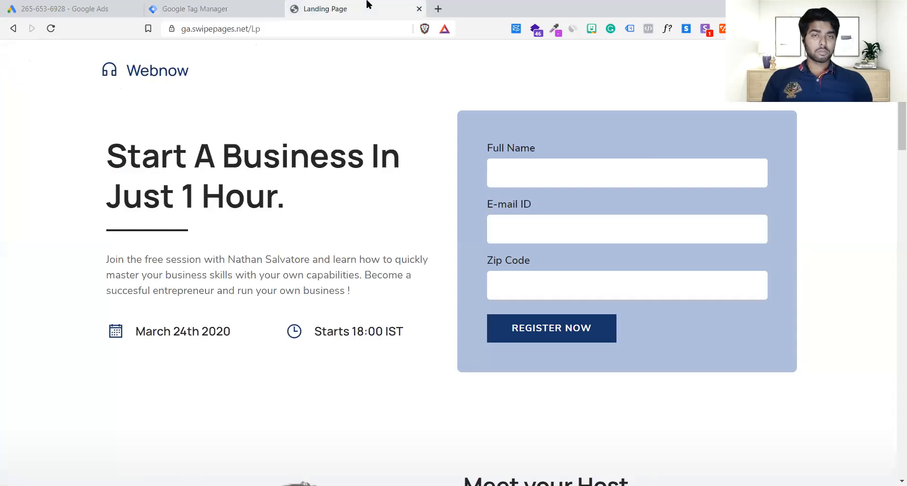
{"action": "key", "text": "F5"}
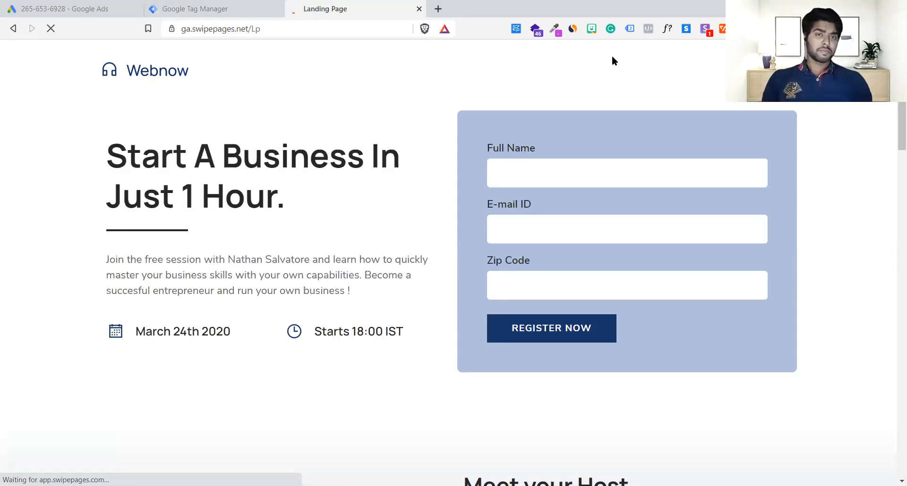
{"action": "left_click", "coordinate": [632, 30]}
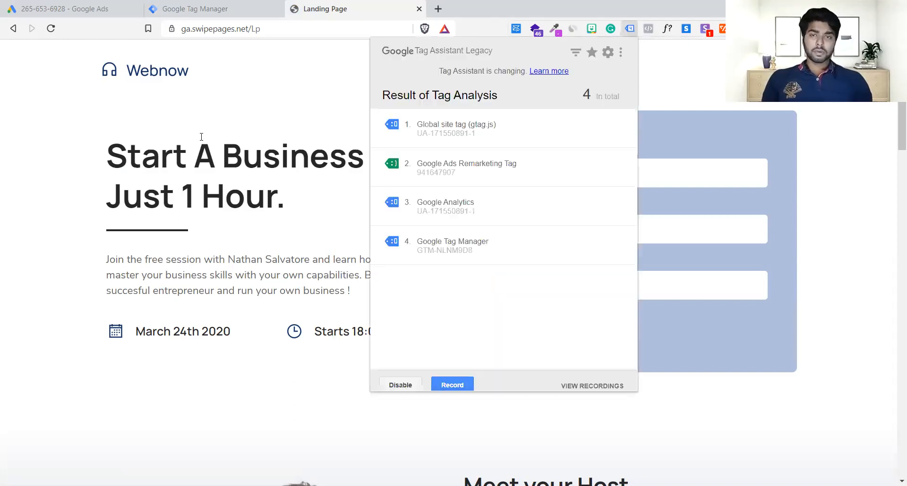
Remove the swipepages.net and ga.swipepages.net cookies from the landing page's cookies in use.
{"action": "left_click", "coordinate": [171, 30]}
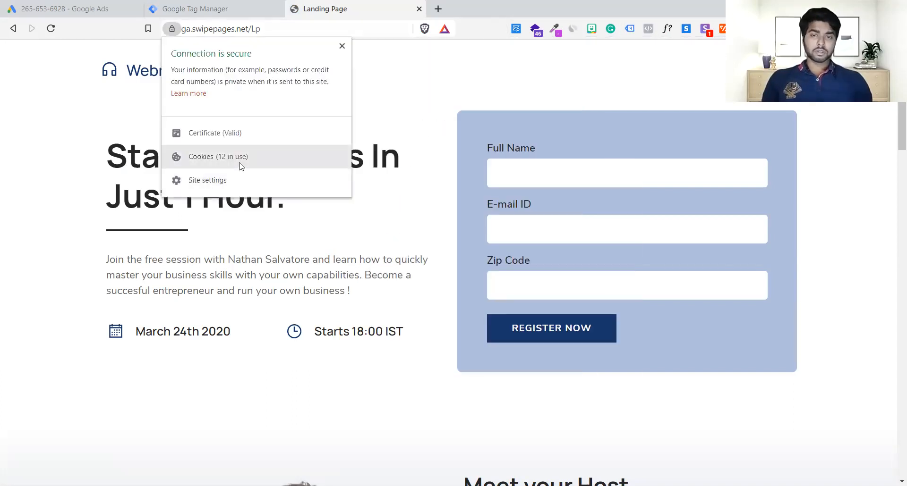
{"action": "left_click", "coordinate": [239, 159]}
{"action": "left_click", "coordinate": [400, 326]}
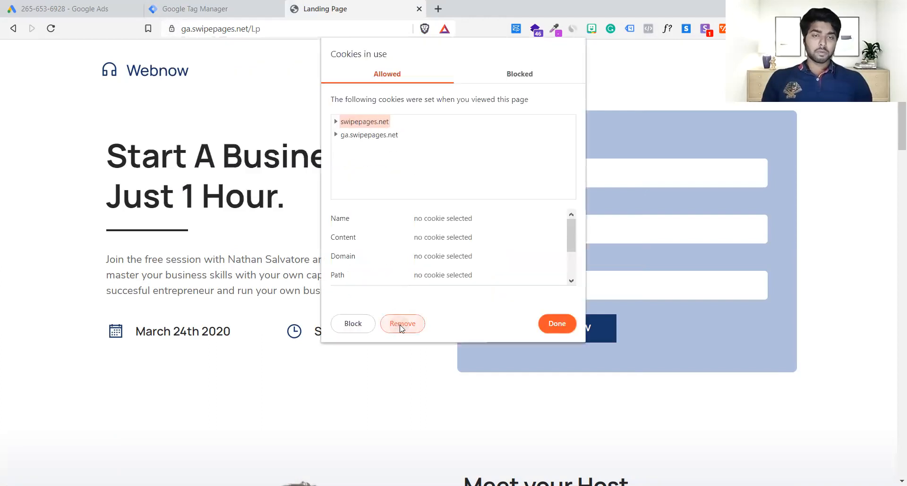
{"action": "left_click", "coordinate": [400, 326]}
{"action": "left_click", "coordinate": [557, 324]}
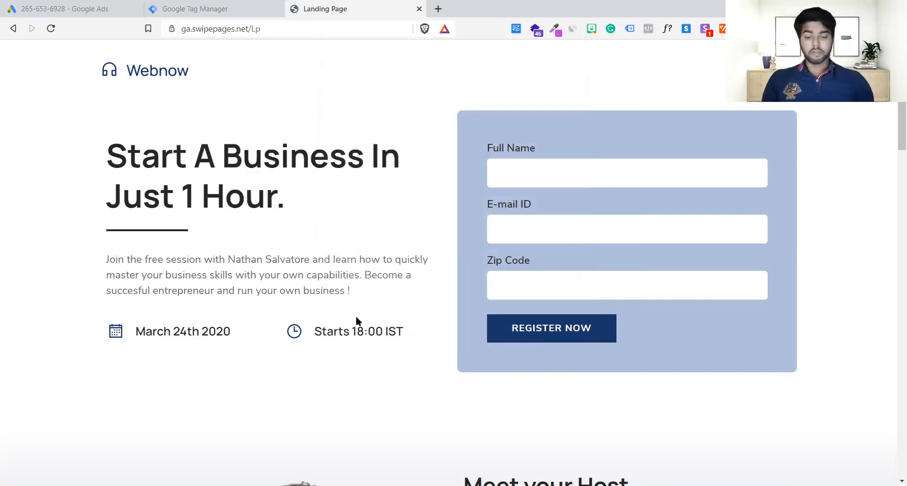
Reload the landing page with its cookies cleared and recheck which tags Tag Assistant Legacy detects.
{"action": "key", "text": "F5"}
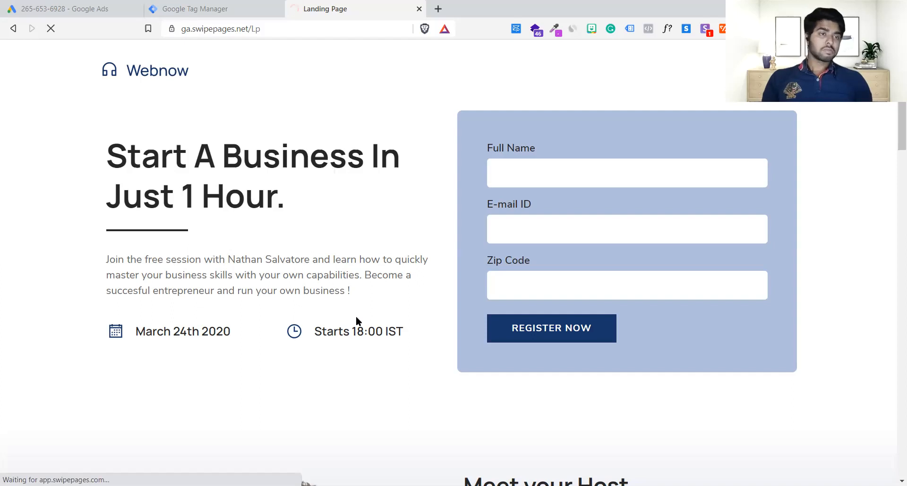
{"action": "left_click", "coordinate": [632, 31]}
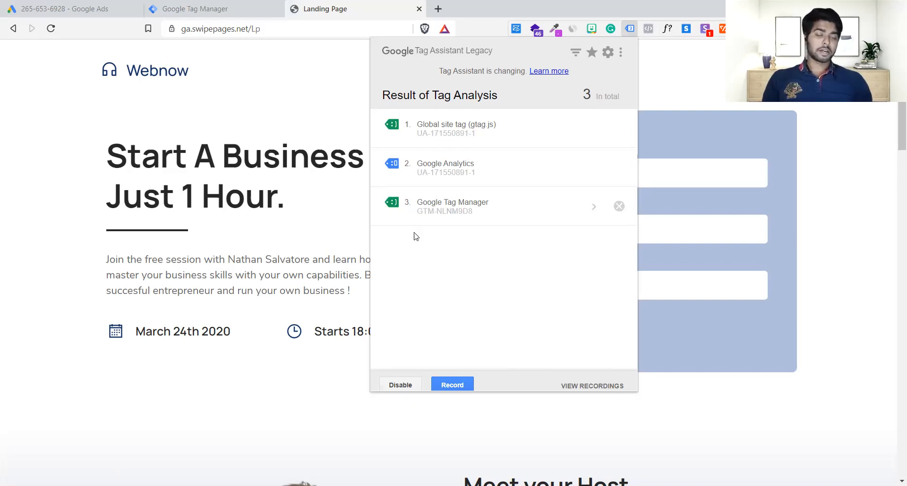
{"action": "left_click", "coordinate": [292, 184]}
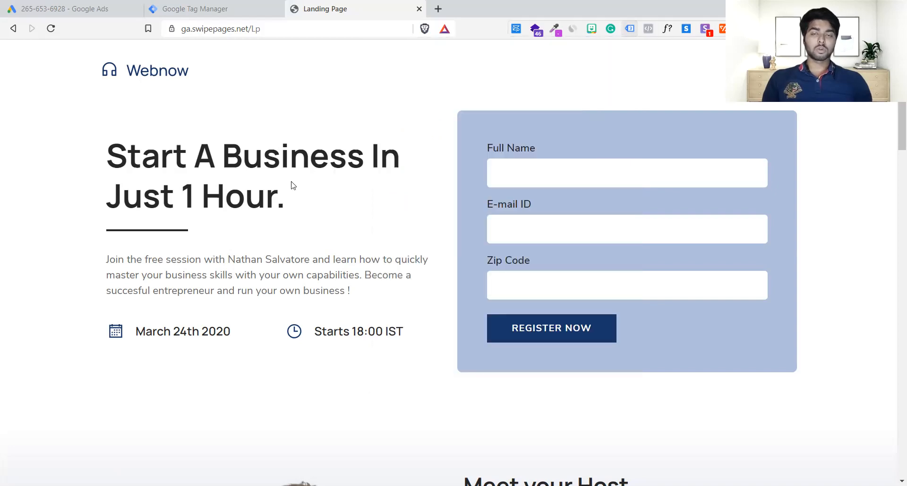
Switch to Google Tag Manager and start a new tag of type Google Ads Remarketing.
{"action": "left_click", "coordinate": [205, 4]}
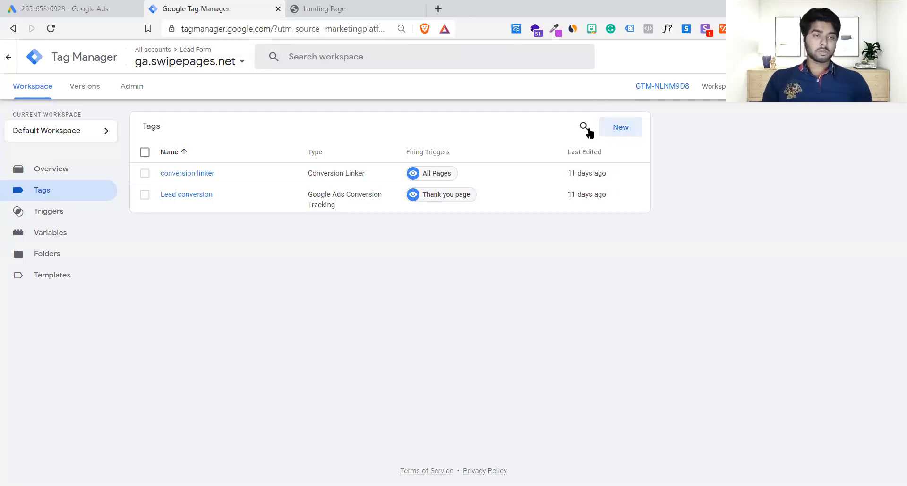
{"action": "left_click", "coordinate": [633, 134]}
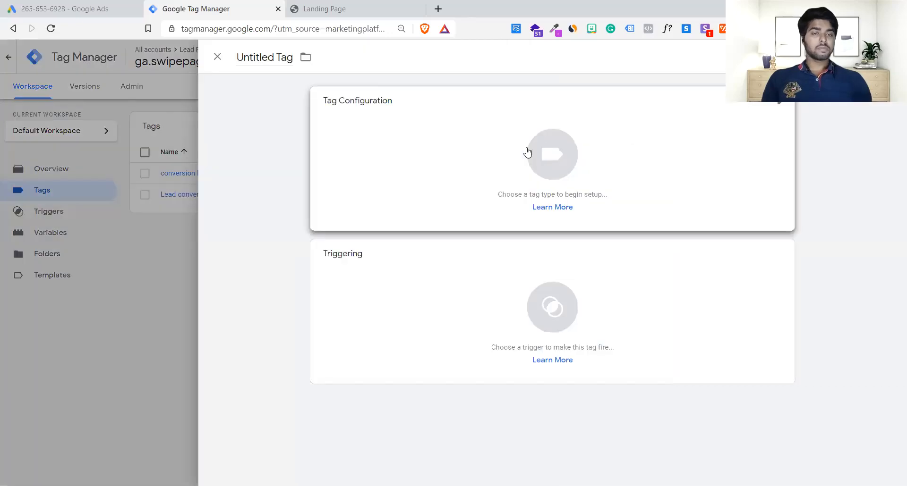
{"action": "left_click", "coordinate": [528, 152]}
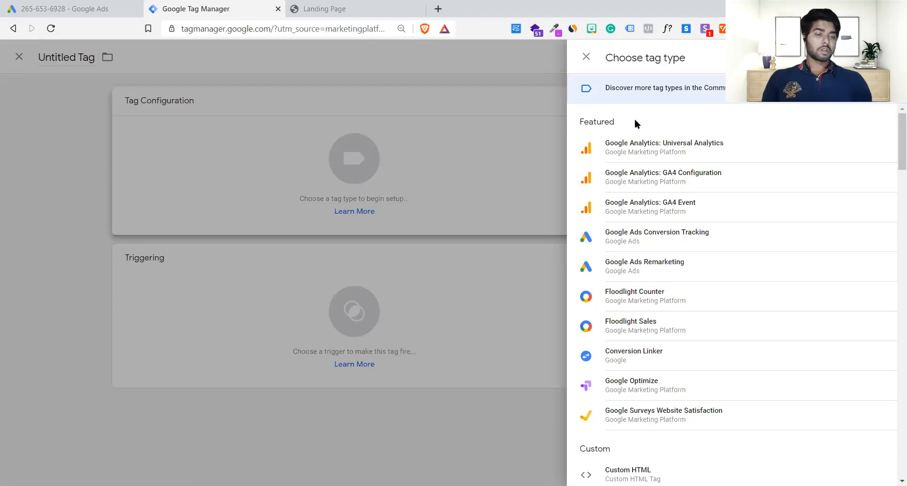
{"action": "left_click", "coordinate": [665, 263]}
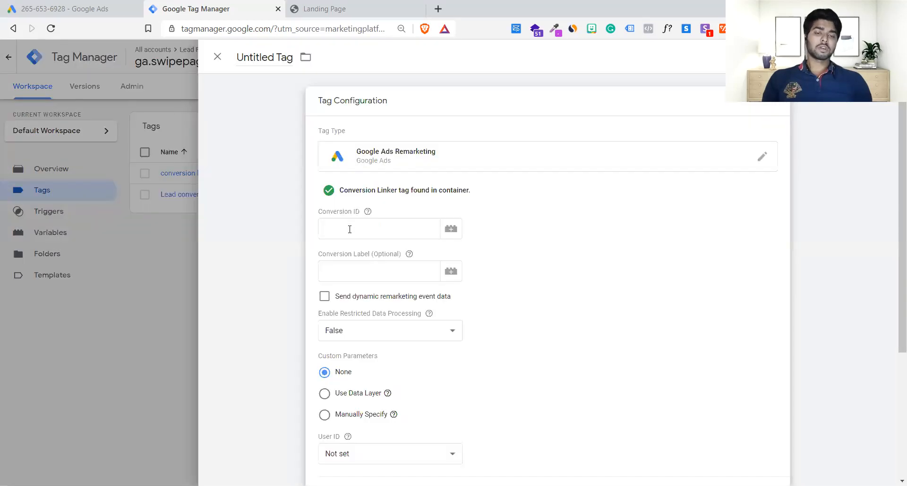
Copy the conversion ID from the Google Ads tag setup page and enter it in the new tag's Conversion ID in Tag Manager.
{"action": "left_click", "coordinate": [349, 229]}
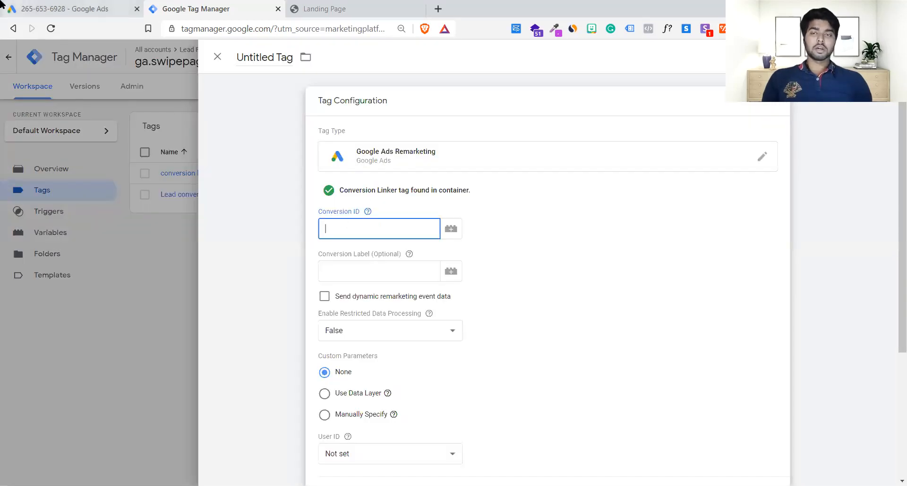
{"action": "left_click", "coordinate": [67, 8]}
{"action": "double_click", "coordinate": [315, 322]}
{"action": "key", "text": "ctrl+c"}
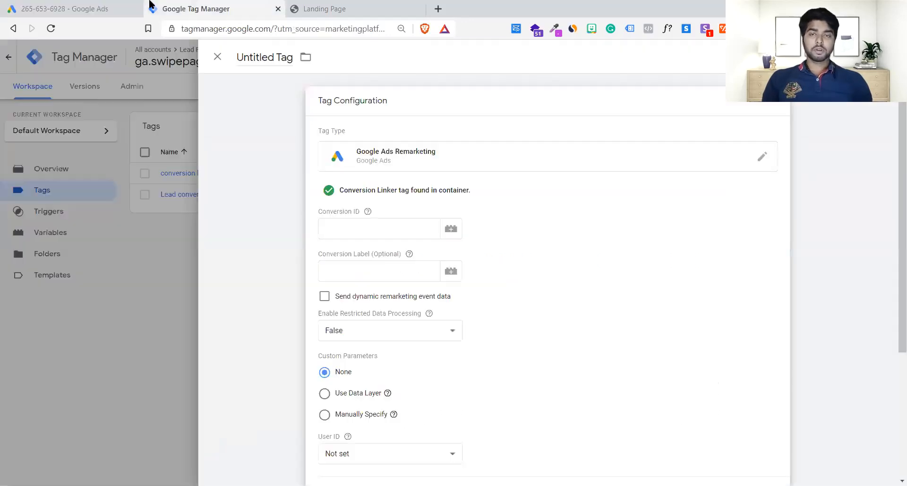
{"action": "left_click", "coordinate": [152, 6]}
{"action": "key", "text": "ctrl+v"}
{"action": "left_click", "coordinate": [705, 330]}
Set the tag to fire on the All Pages trigger and save it as Google Ads Remarketing.
{"action": "scroll", "coordinate": [706, 330], "scroll_direction": "down", "scroll_amount": 4}
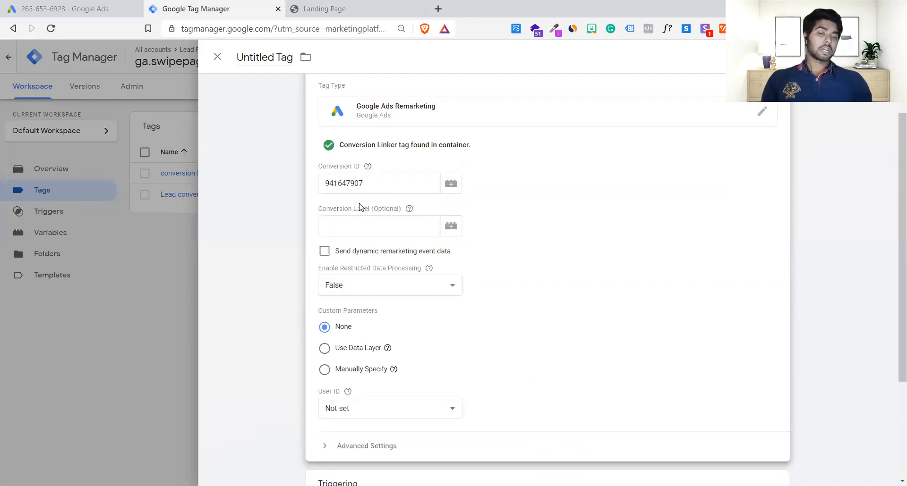
{"action": "scroll", "coordinate": [397, 193], "scroll_direction": "down", "scroll_amount": 3}
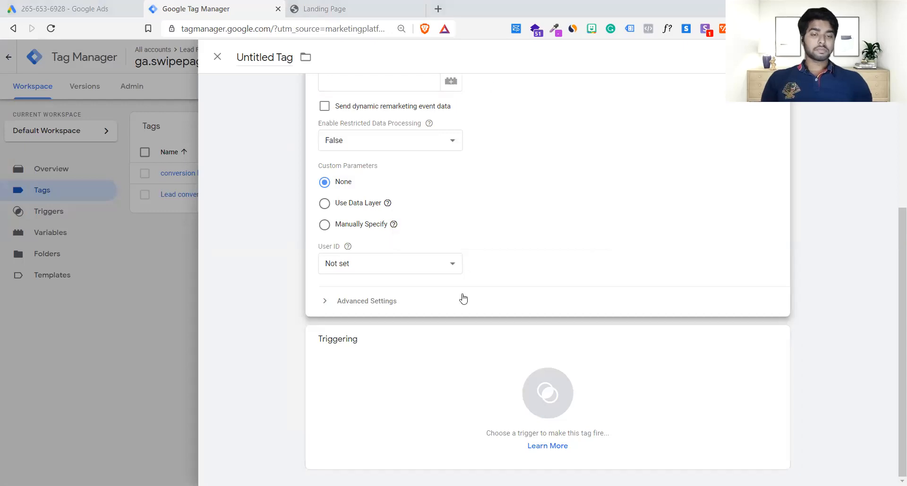
{"action": "left_click", "coordinate": [459, 379]}
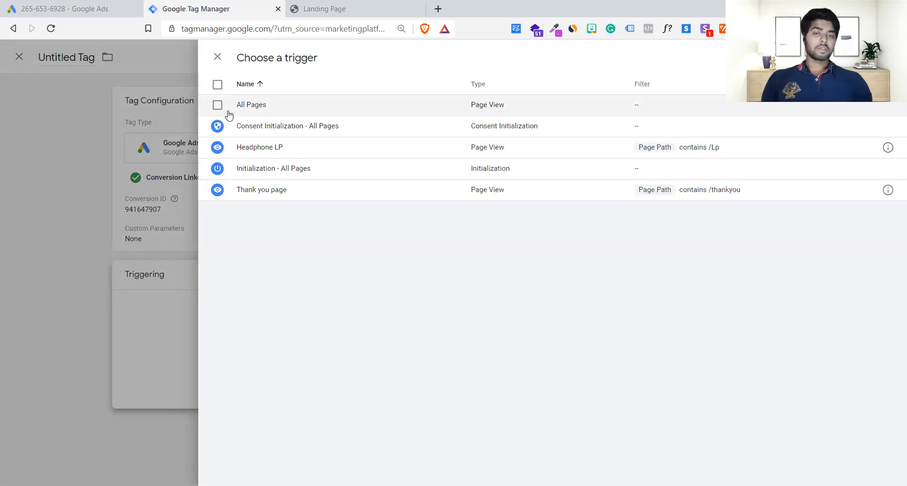
{"action": "left_click", "coordinate": [250, 114]}
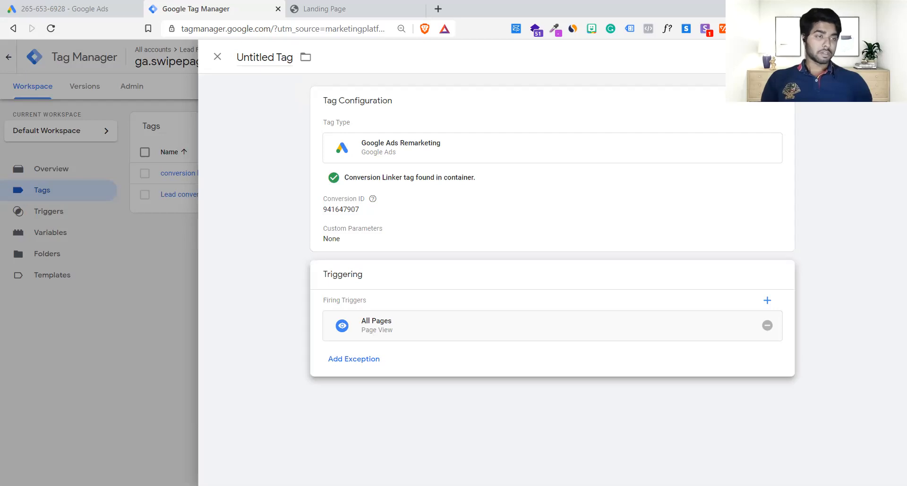
{"action": "left_click", "coordinate": [857, 56]}
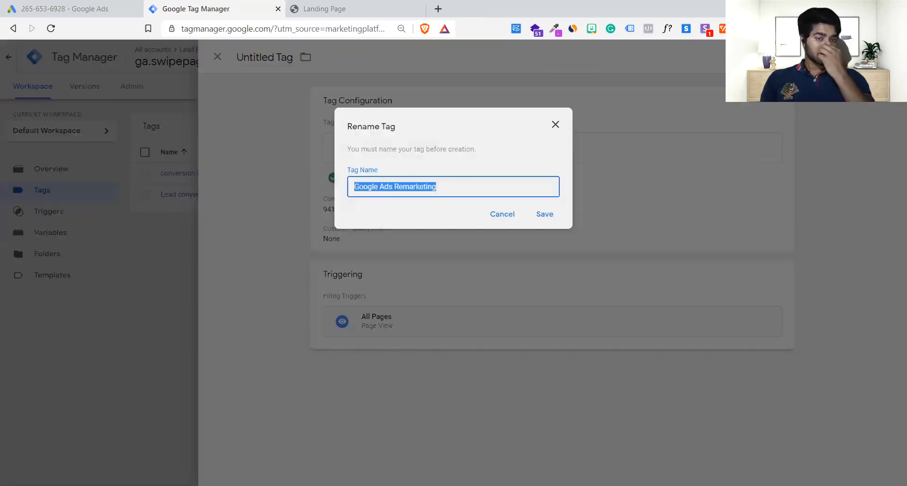
{"action": "left_click", "coordinate": [544, 214]}
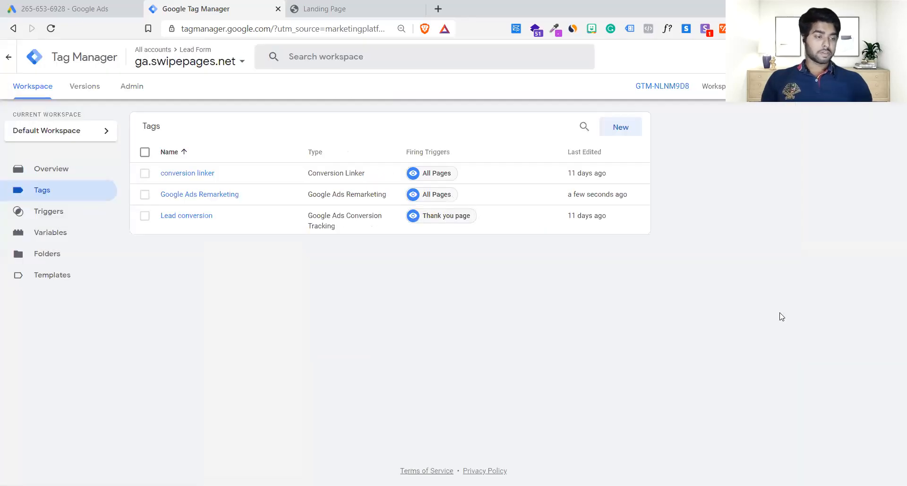
Publish the new remarketing tag to the Live environment without a version name or description, and review the published version.
{"action": "left_click", "coordinate": [875, 87]}
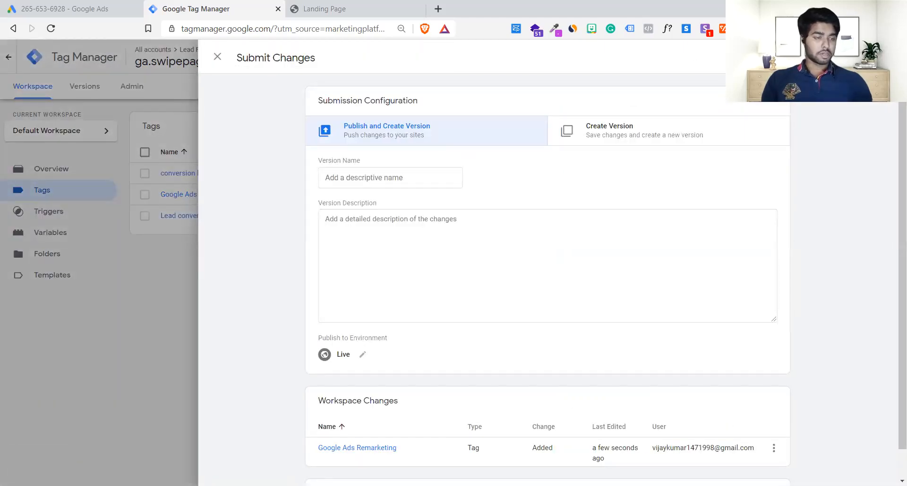
{"action": "left_click", "coordinate": [875, 58]}
{"action": "left_click", "coordinate": [591, 355]}
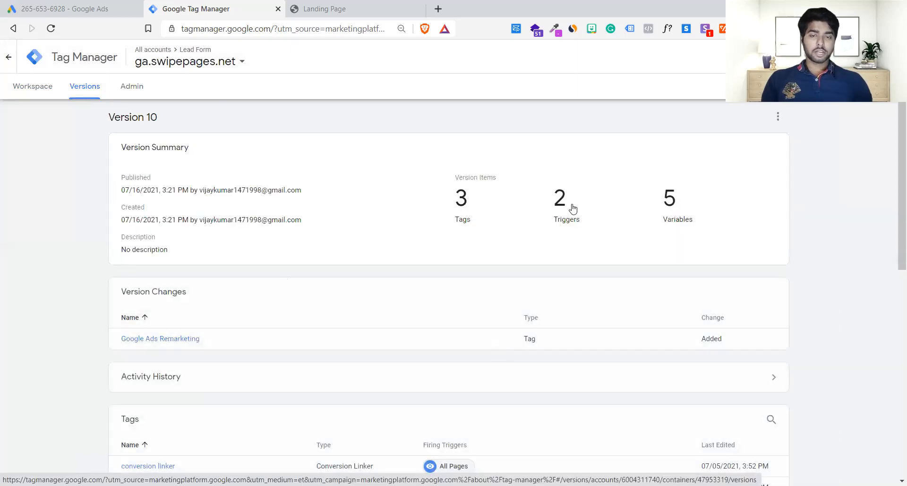
{"action": "scroll", "coordinate": [458, 205], "scroll_direction": "down", "scroll_amount": 5}
{"action": "scroll", "coordinate": [457, 207], "scroll_direction": "up", "scroll_amount": 3}
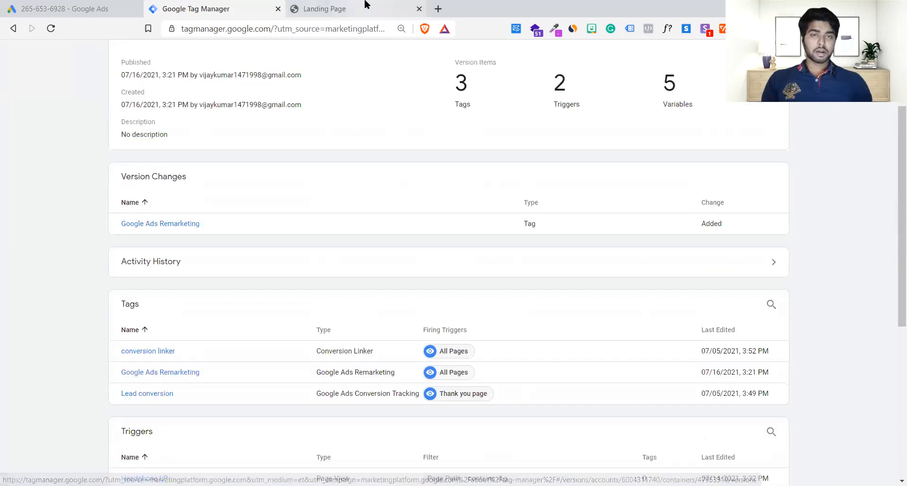
Check the landing page's tags in Tag Assistant Legacy, reload the page, and check for the Google Ads Remarketing tag again.
{"action": "left_click", "coordinate": [367, 6]}
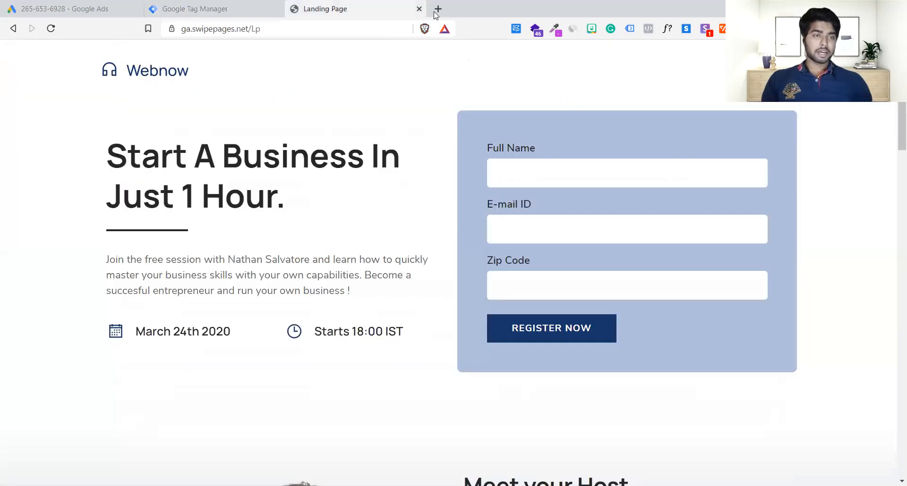
{"action": "left_click", "coordinate": [629, 29]}
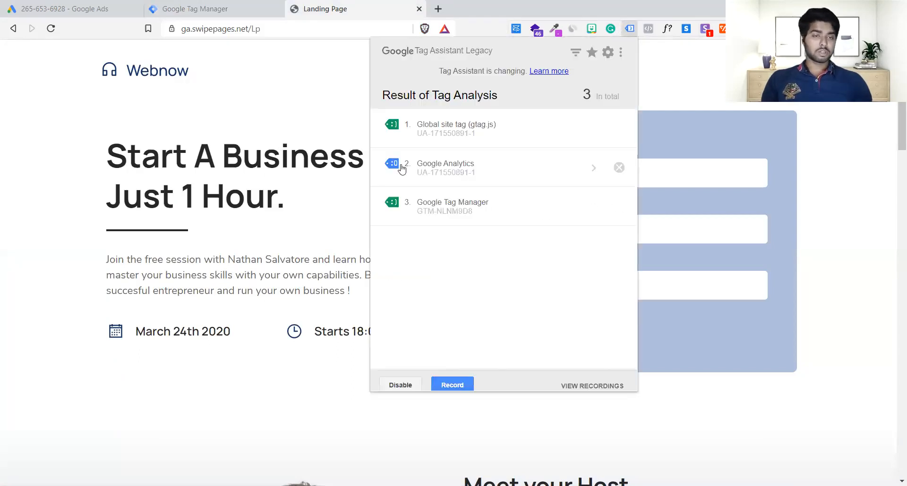
{"action": "left_click", "coordinate": [258, 244]}
{"action": "key", "text": "F5"}
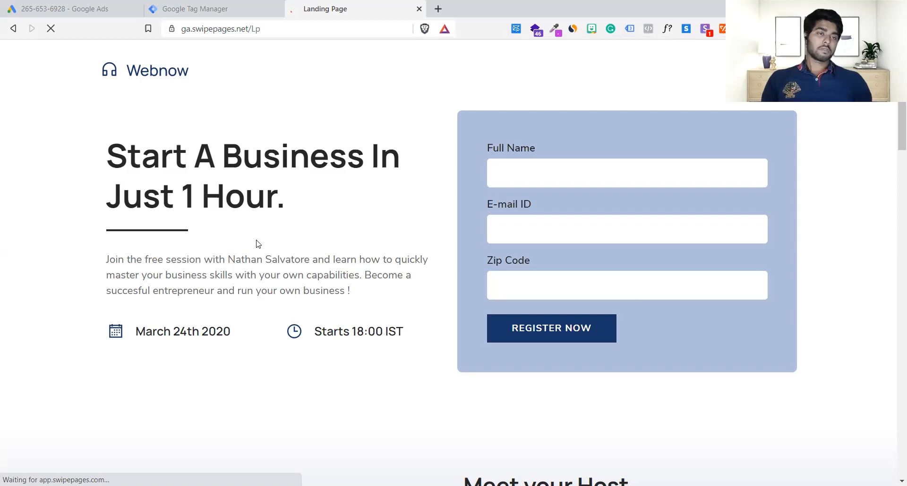
{"action": "left_click", "coordinate": [630, 29]}
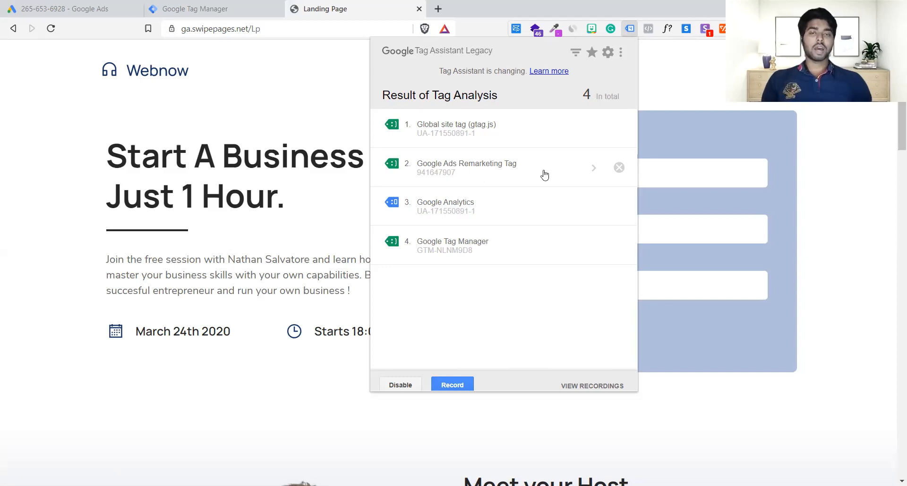
Switch to Google Ads and complete the remaining stages of the Google Ads tag setup.
{"action": "left_click", "coordinate": [268, 5]}
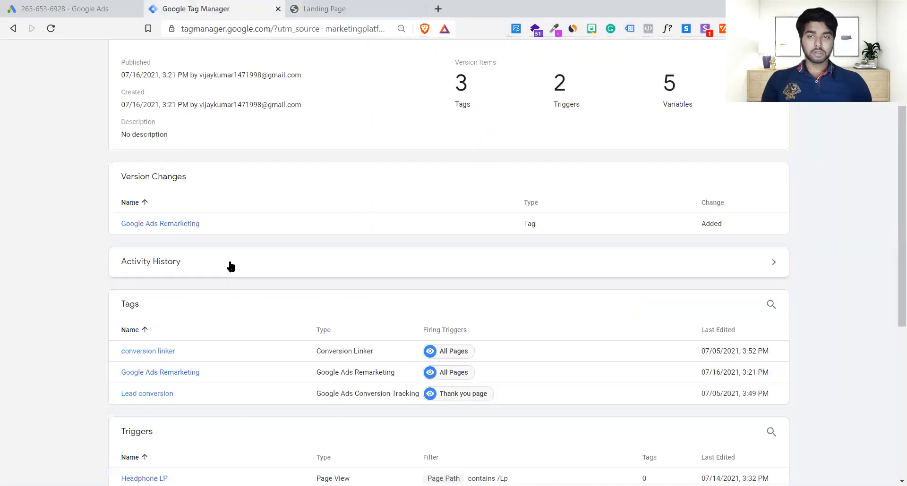
{"action": "left_click", "coordinate": [90, 10]}
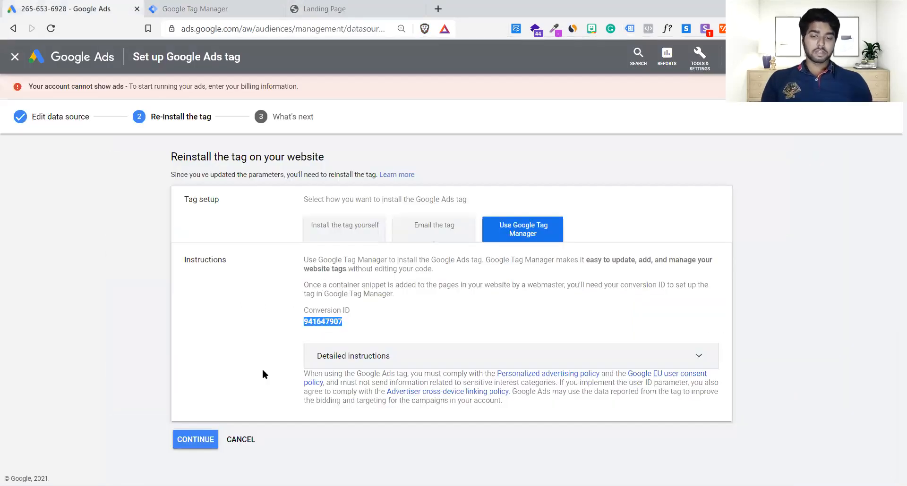
{"action": "left_click", "coordinate": [196, 440]}
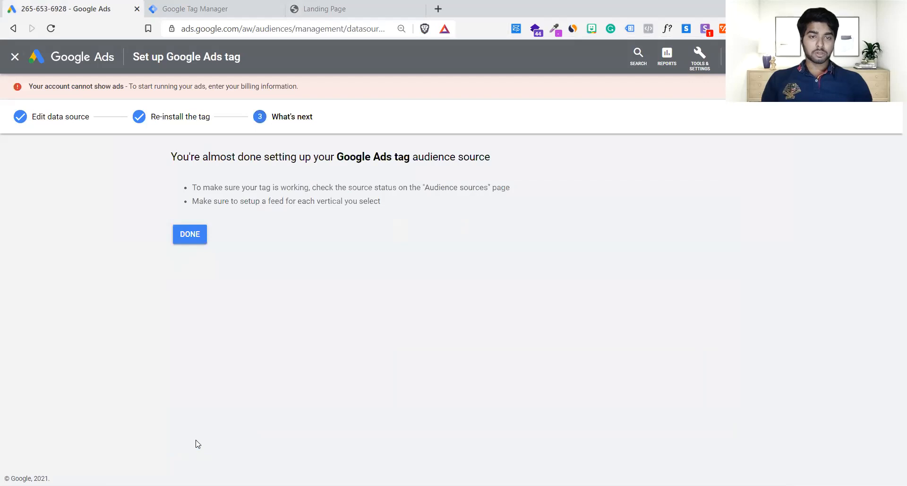
{"action": "left_click", "coordinate": [197, 243]}
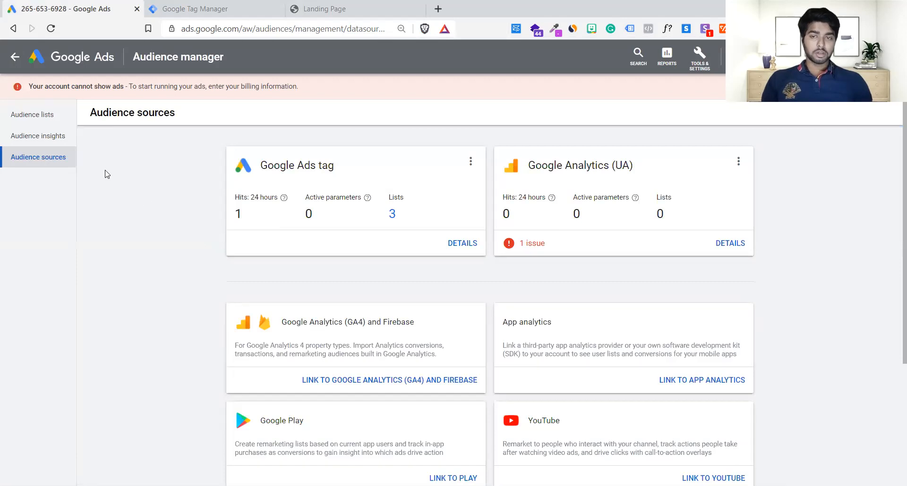
Review the remarketing audience lists in Google Ads and look over the landing page that feeds them.
{"action": "left_click", "coordinate": [41, 116]}
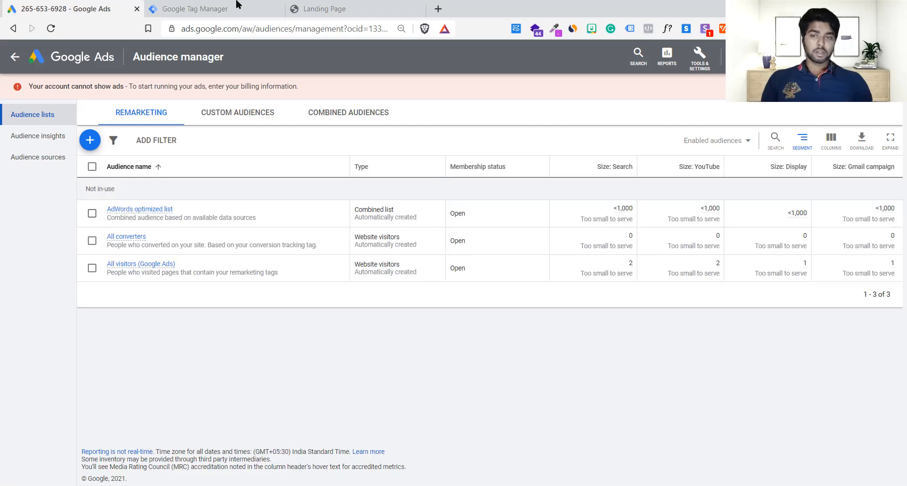
{"action": "left_click", "coordinate": [399, 8]}
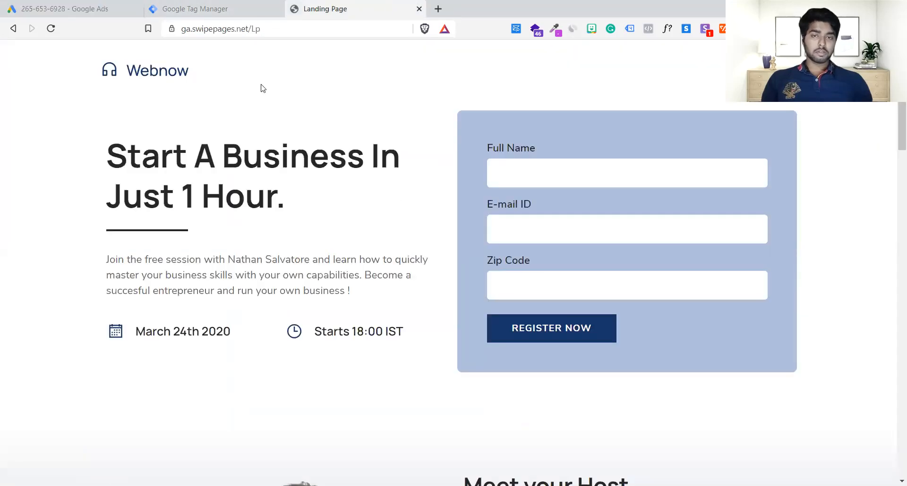
{"action": "scroll", "coordinate": [262, 88], "scroll_direction": "down", "scroll_amount": 1}
{"action": "left_click", "coordinate": [36, 4]}
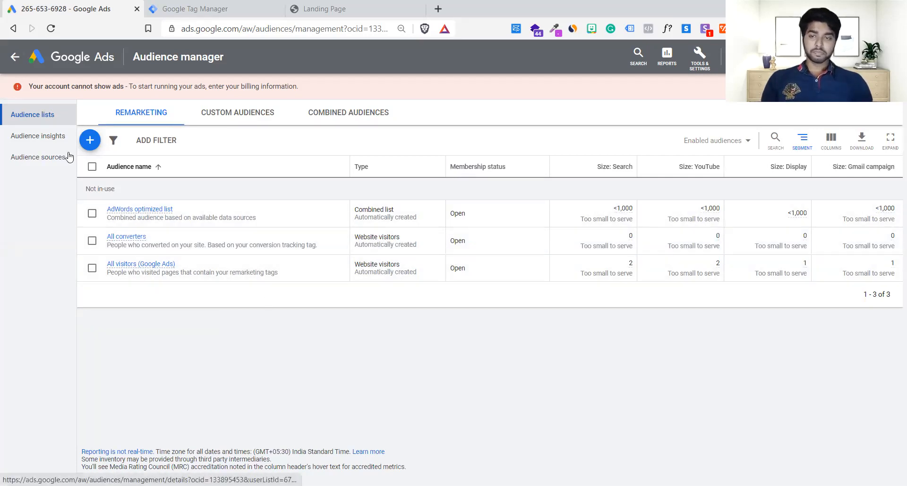
Review the Google Ads tag source's data collection settings and tag installation options, leaving the setup without reinstalling the tag.
{"action": "left_click", "coordinate": [53, 157]}
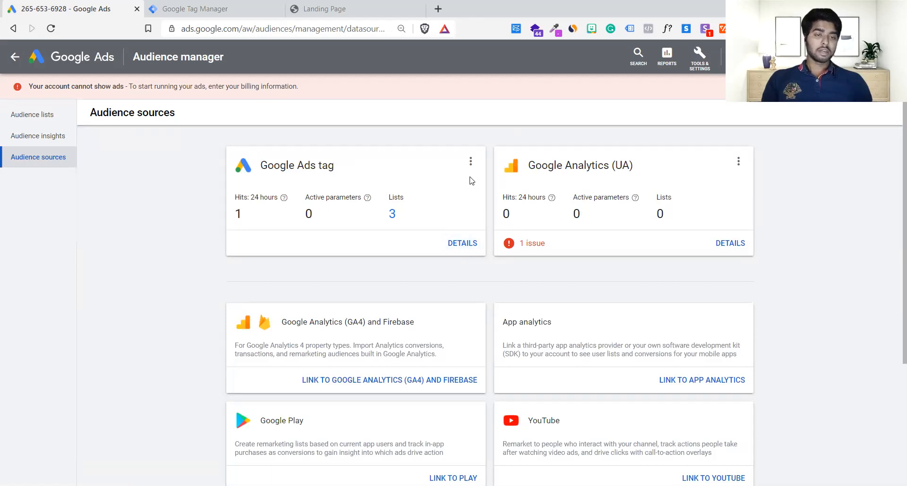
{"action": "left_click", "coordinate": [470, 162]}
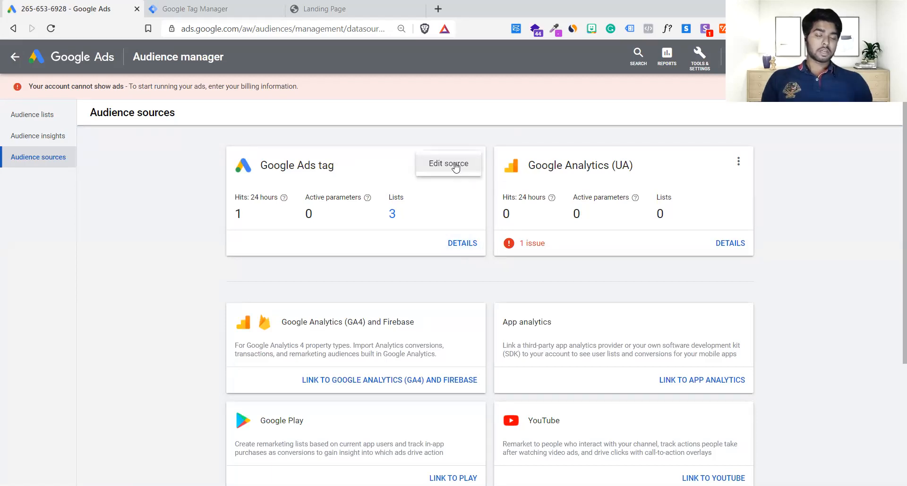
{"action": "left_click", "coordinate": [469, 166]}
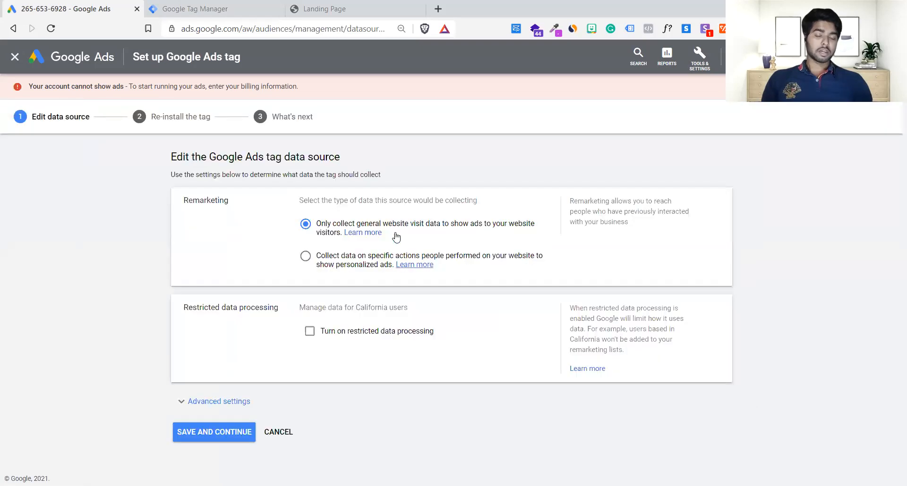
{"action": "left_click", "coordinate": [243, 439]}
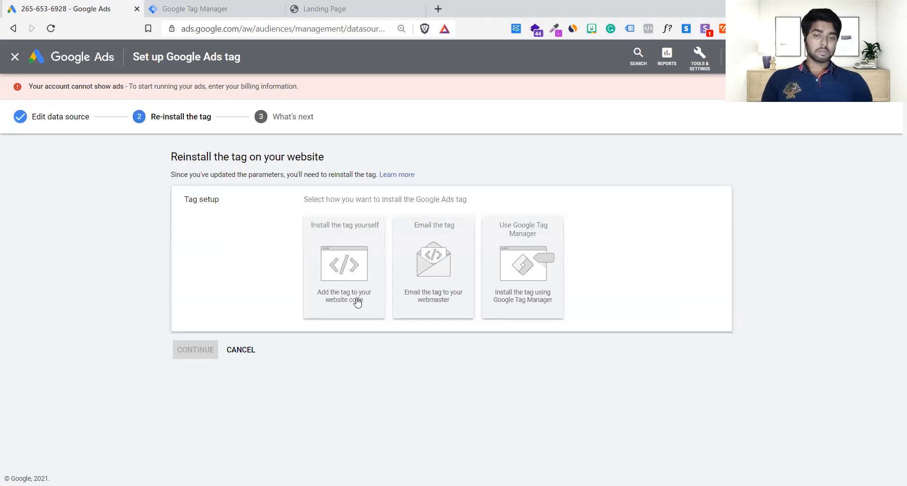
{"action": "left_click", "coordinate": [238, 350]}
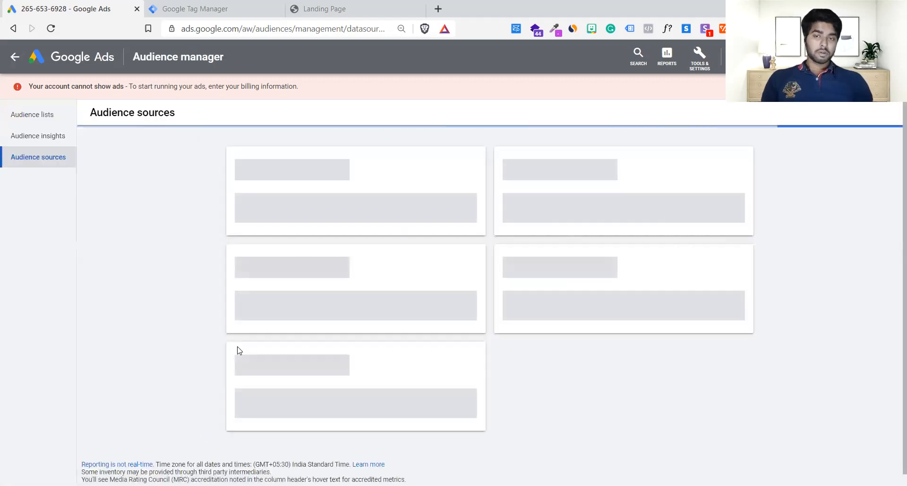
Look over the audience sources and examine the remarketing lists built from the Google Ads tag, including All visitors (Google Ads).
{"action": "scroll", "coordinate": [239, 351], "scroll_direction": "down", "scroll_amount": 4}
{"action": "scroll", "coordinate": [301, 259], "scroll_direction": "up", "scroll_amount": 4}
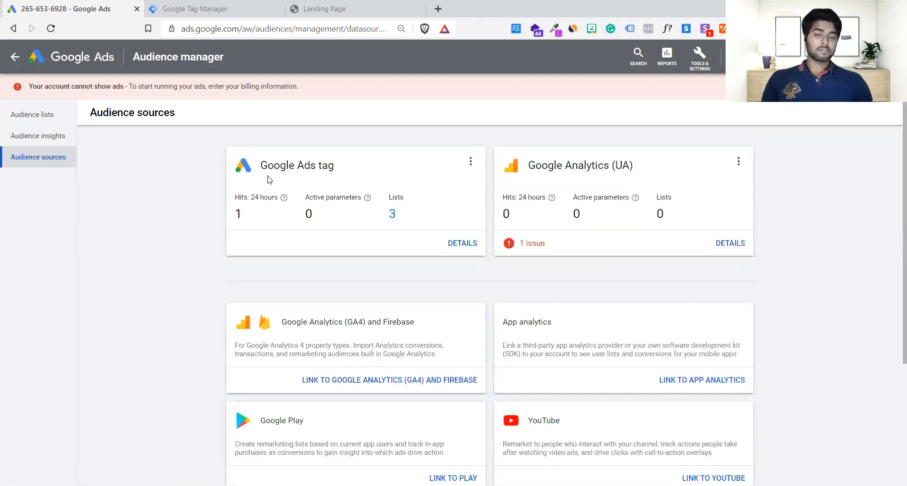
{"action": "left_click_drag", "start_coordinate": [258, 166], "coordinate": [338, 167]}
{"action": "left_click", "coordinate": [337, 167]}
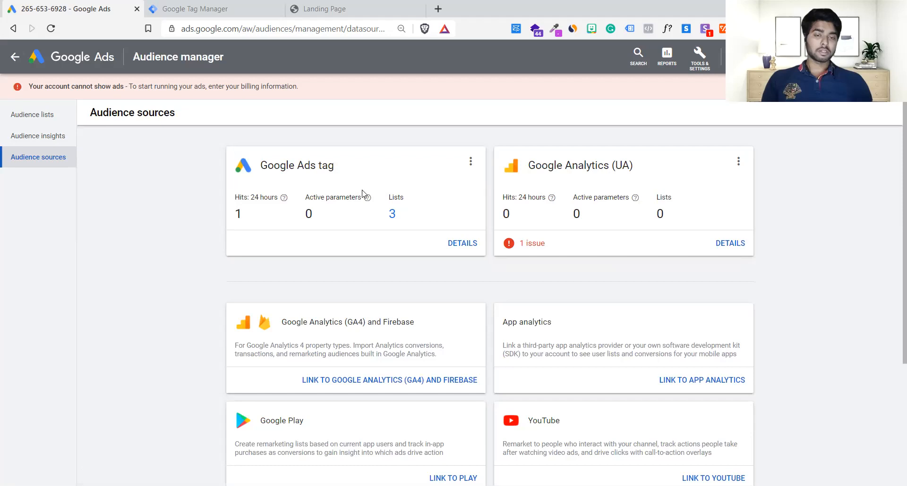
{"action": "left_click", "coordinate": [391, 217]}
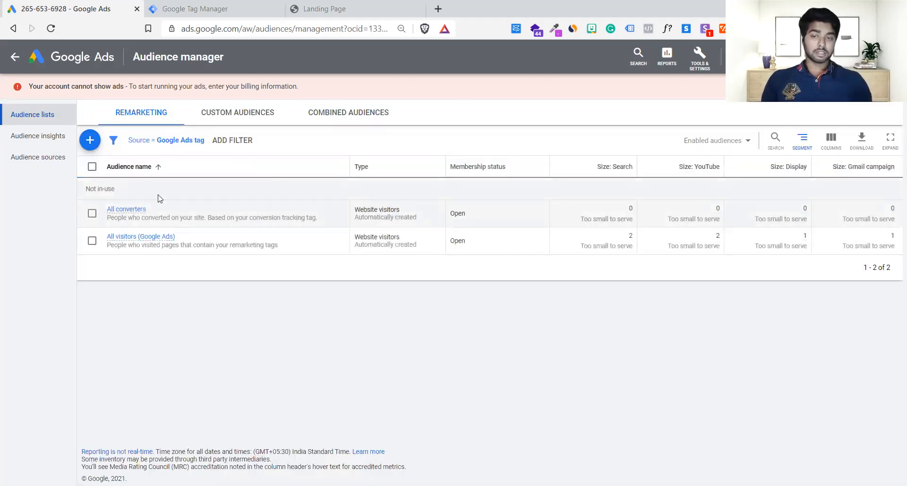
{"action": "mouse_move", "coordinate": [114, 215]}
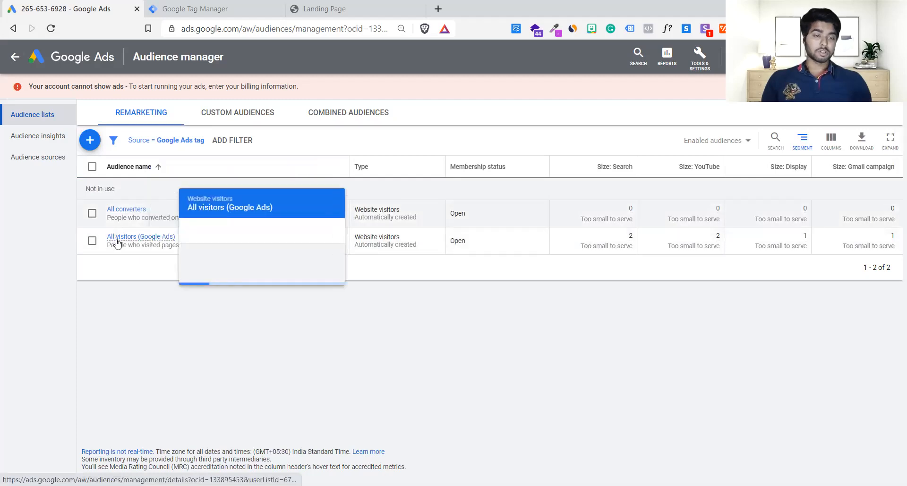
Compare the landing page's web address, ga.swipepages.net/Lp, with the tags and triggers in the published Google Tag Manager container version.
{"action": "left_click", "coordinate": [295, 5]}
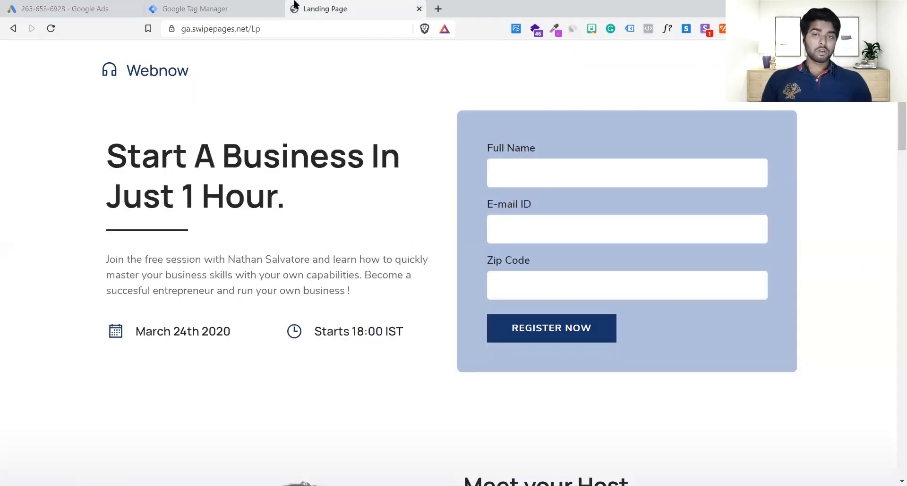
{"action": "left_click_drag", "start_coordinate": [248, 30], "coordinate": [26, 32]}
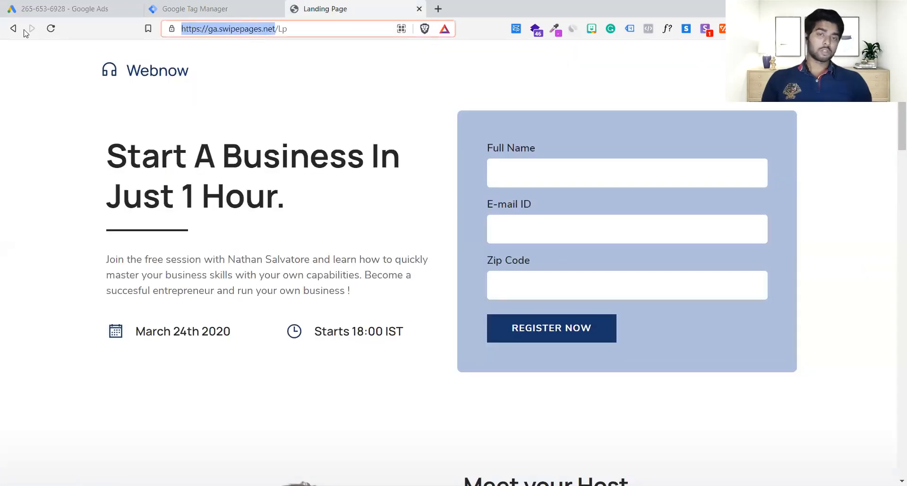
{"action": "left_click", "coordinate": [304, 32]}
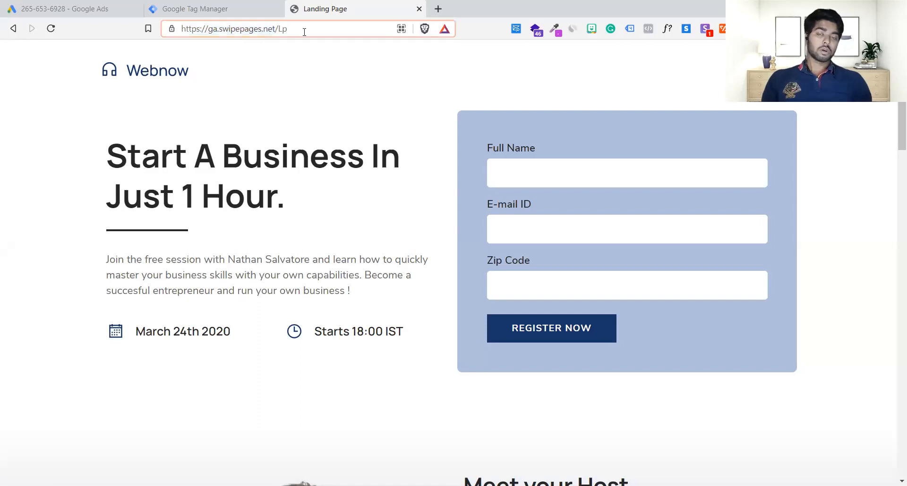
{"action": "left_click", "coordinate": [279, 53]}
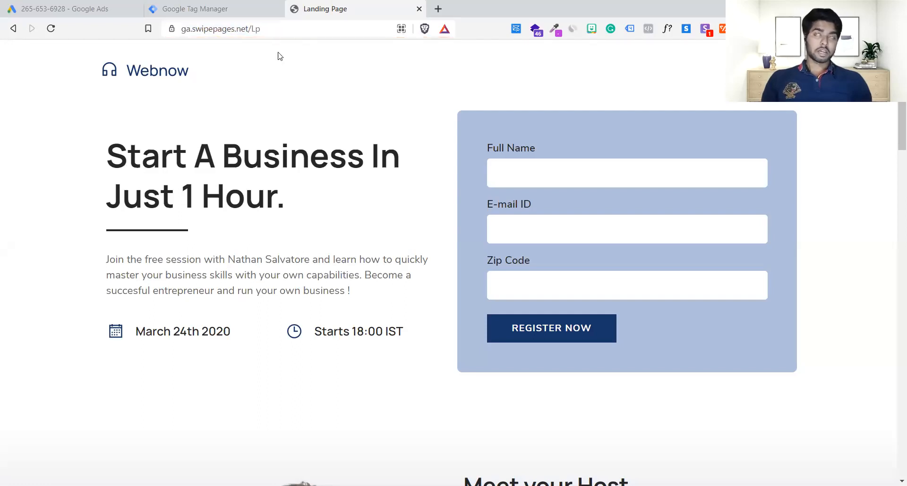
{"action": "left_click", "coordinate": [229, 4]}
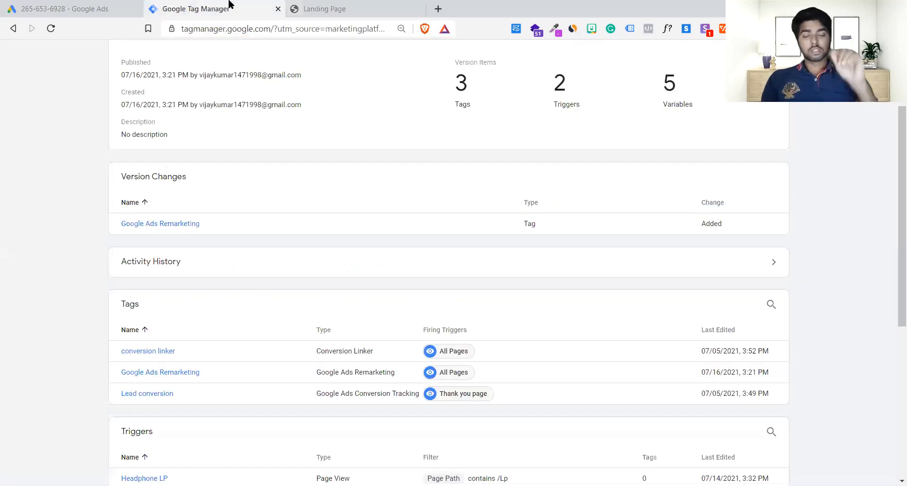
{"action": "left_click", "coordinate": [305, 6]}
{"action": "left_click_drag", "start_coordinate": [249, 29], "coordinate": [172, 31]}
{"action": "left_click_drag", "start_coordinate": [271, 26], "coordinate": [277, 27]}
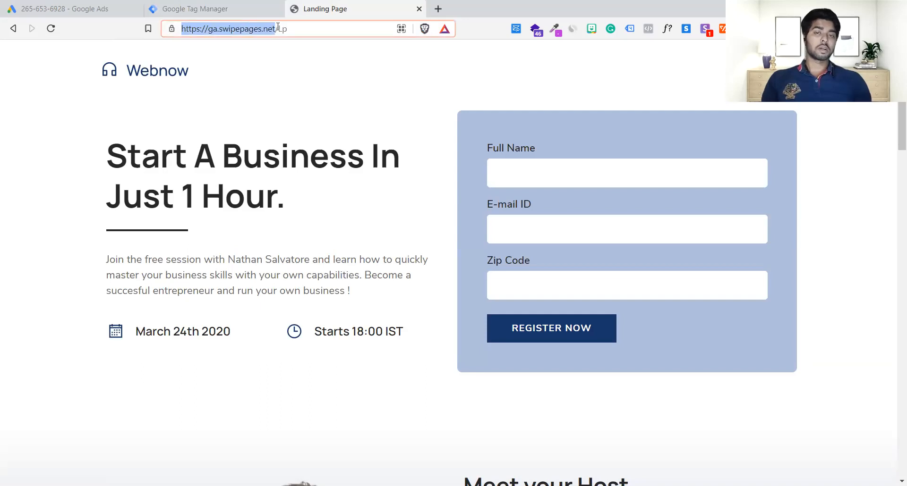
{"action": "left_click", "coordinate": [277, 29]}
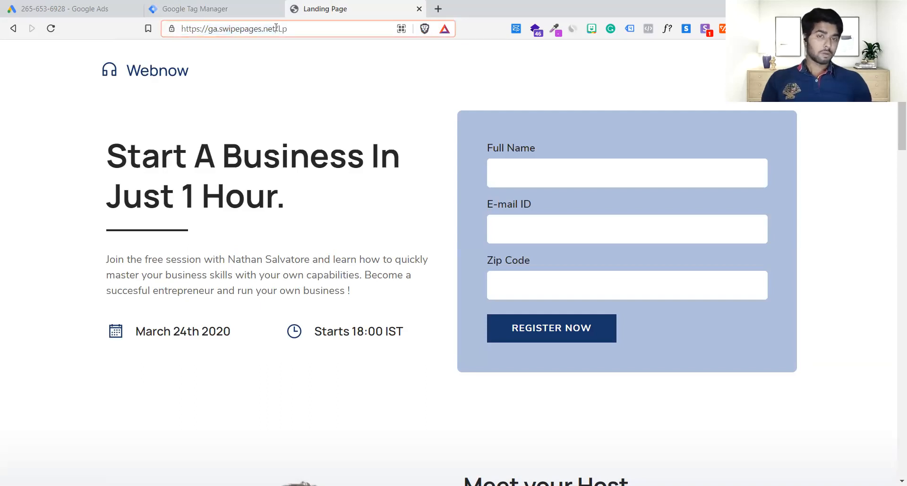
{"action": "left_click", "coordinate": [233, 5]}
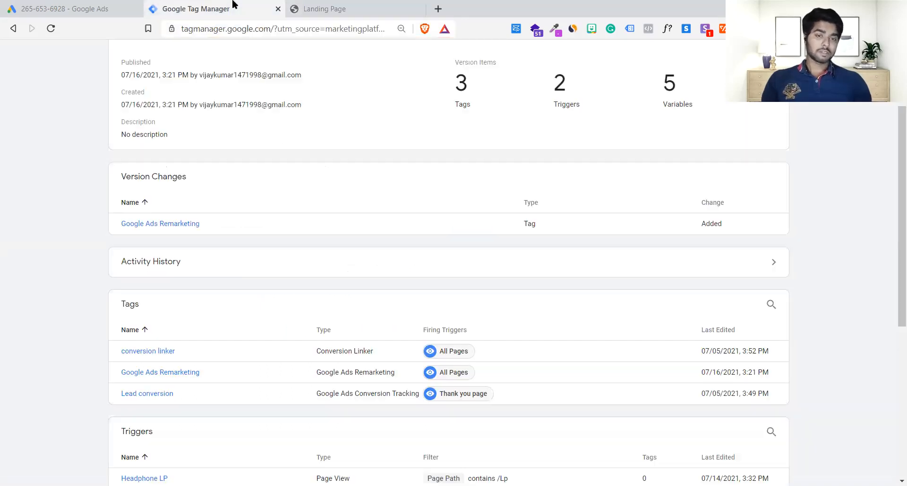
{"action": "left_click", "coordinate": [354, 6]}
{"action": "left_click_drag", "start_coordinate": [276, 29], "coordinate": [208, 28]}
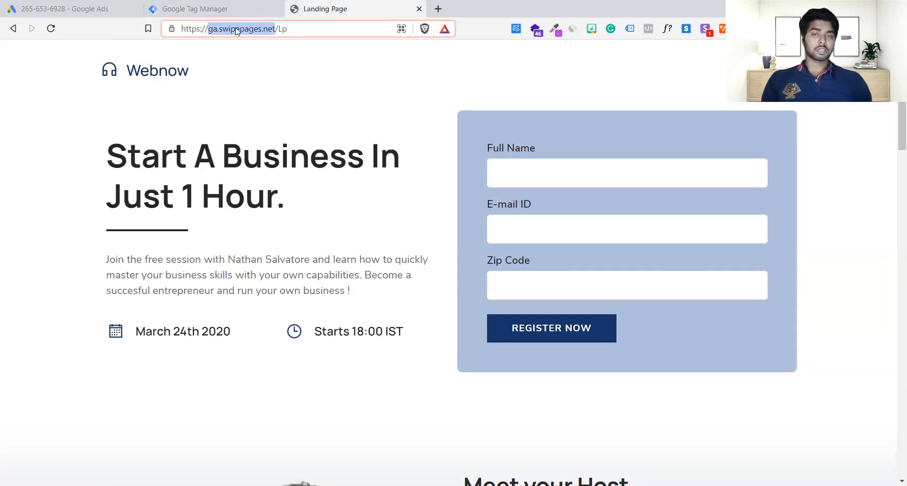
{"action": "left_click", "coordinate": [307, 26]}
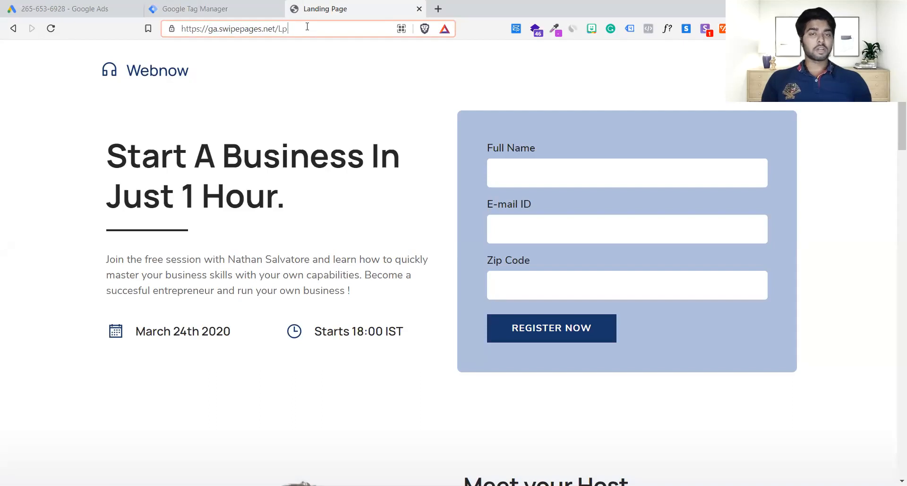
{"action": "key", "text": "BackSpace"}
{"action": "key", "text": "BackSpace"}
{"action": "type", "text": "kjnsjd"}
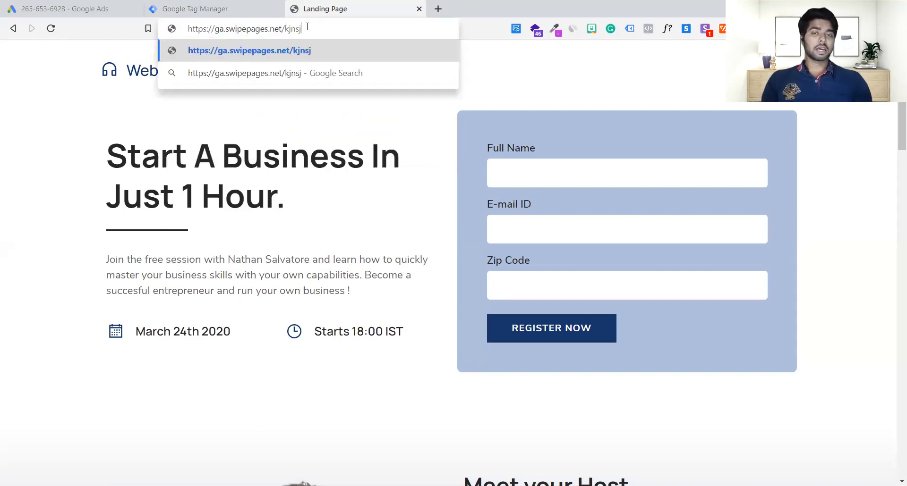
{"action": "key", "text": "BackSpace"}
{"action": "key", "text": "BackSpace"}
{"action": "key", "text": "BackSpace"}
{"action": "key", "text": "BackSpace"}
{"action": "key", "text": "BackSpace"}
{"action": "key", "text": "BackSpace"}
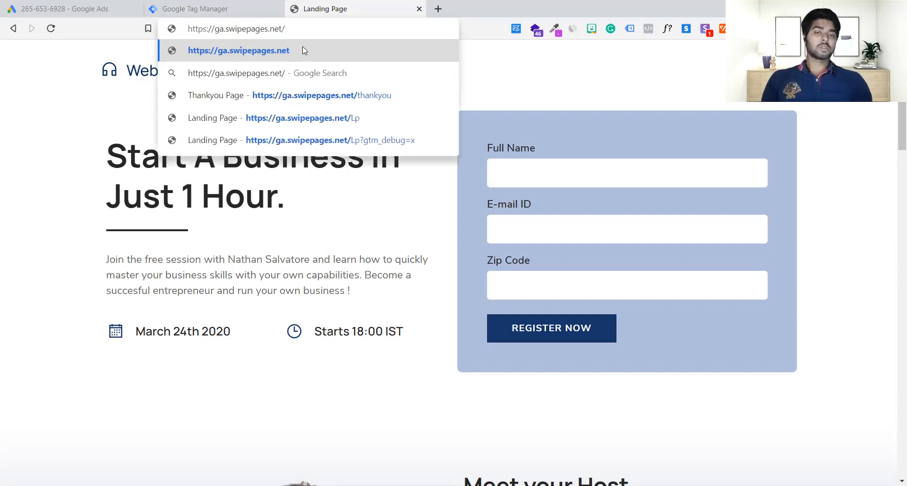
{"action": "left_click", "coordinate": [317, 123]}
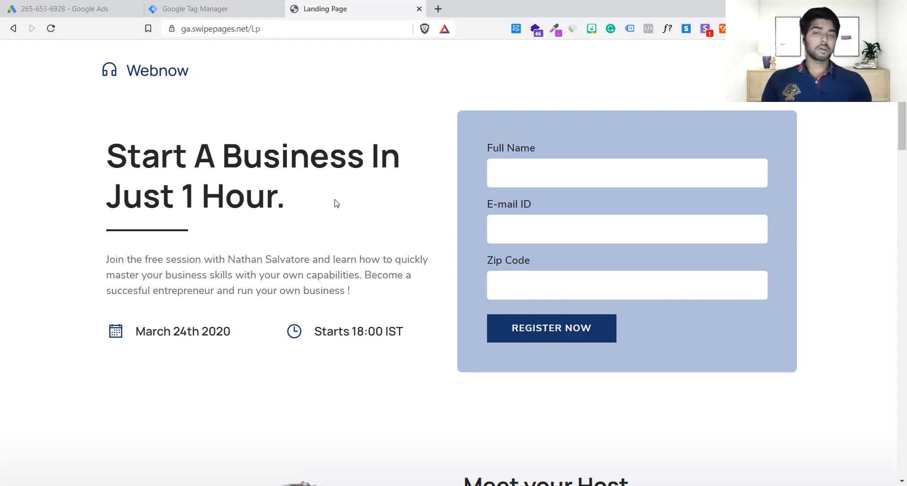
Copy the landing page URL and check the tags installed on that page with Google Tag Assistant Legacy.
{"action": "left_click", "coordinate": [323, 32]}
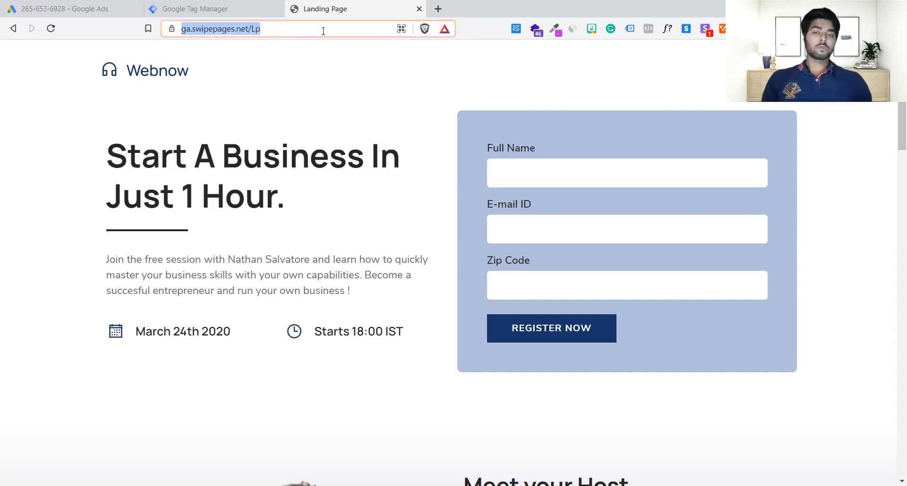
{"action": "left_click", "coordinate": [82, 6]}
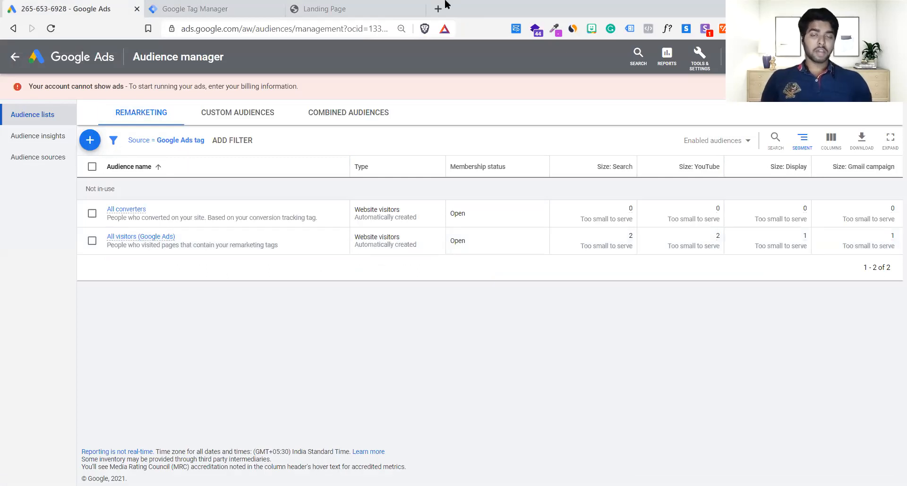
{"action": "left_click", "coordinate": [375, 6]}
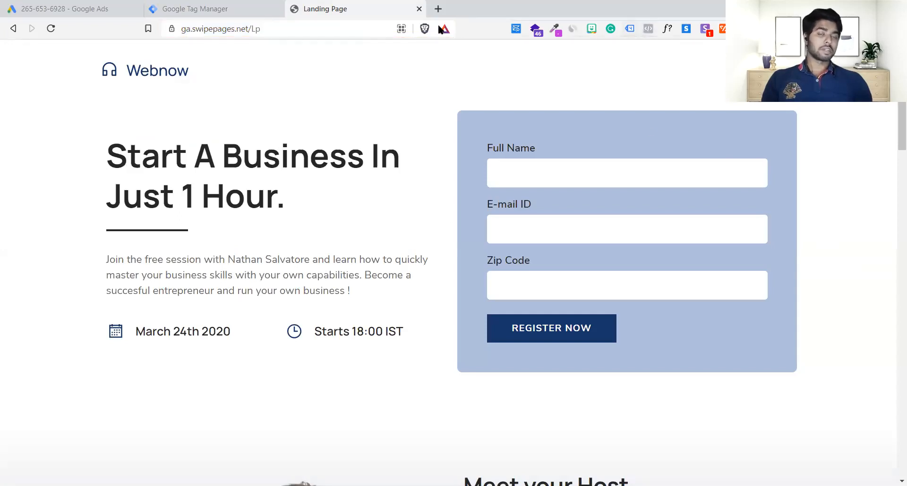
{"action": "left_click", "coordinate": [247, 28]}
{"action": "key", "text": "ctrl+c"}
{"action": "left_click", "coordinate": [247, 28]}
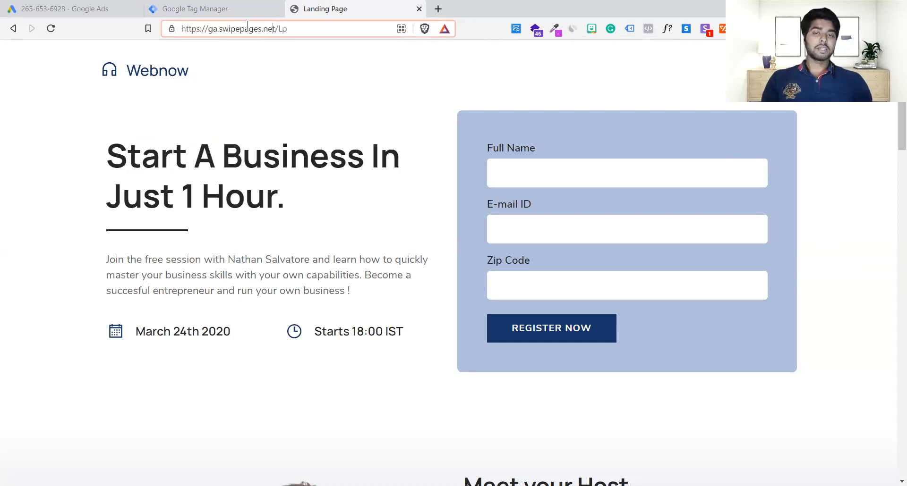
{"action": "left_click", "coordinate": [627, 29]}
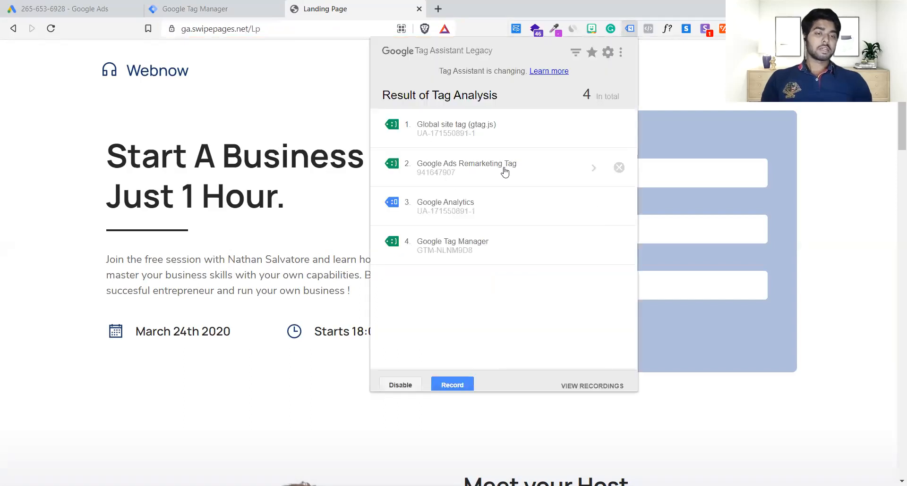
Switch to Google Ads and start a new website visitors remarketing audience named "LP page visitor".
{"action": "left_click", "coordinate": [64, 8]}
{"action": "left_click", "coordinate": [64, 9]}
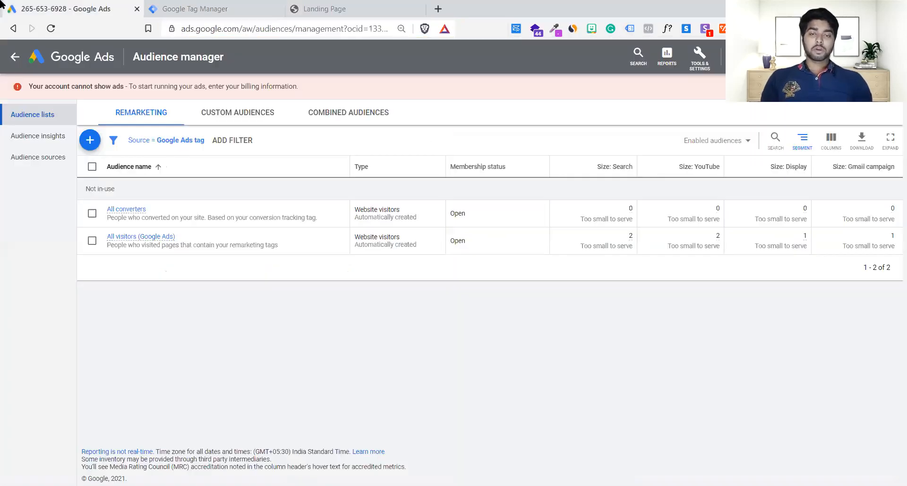
{"action": "left_click", "coordinate": [89, 144]}
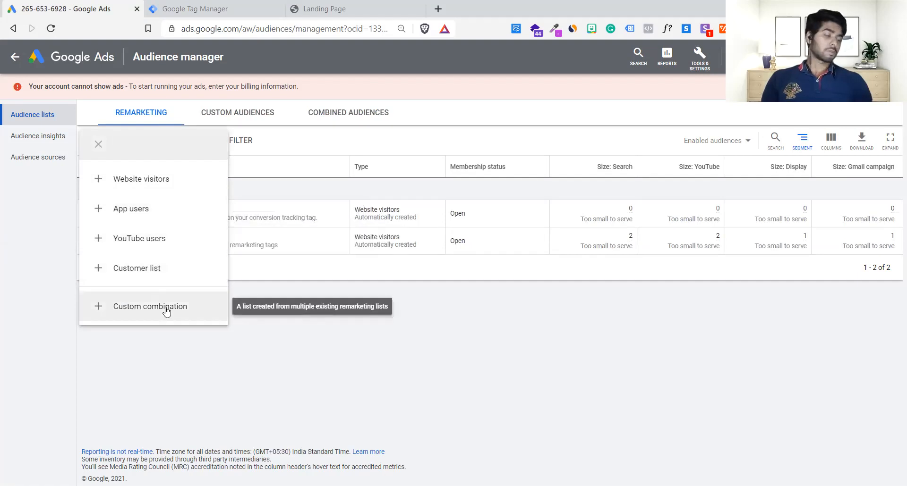
{"action": "left_click", "coordinate": [150, 182]}
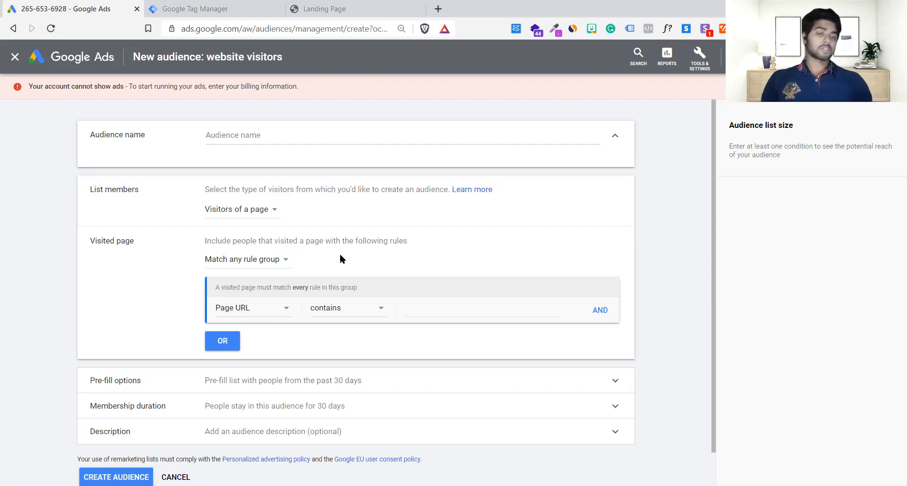
{"action": "left_click", "coordinate": [266, 133]}
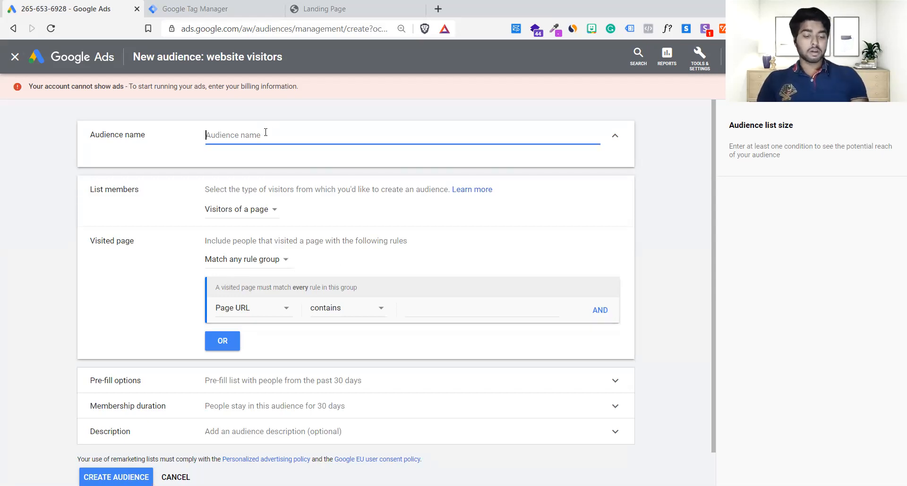
{"action": "type", "text": "LP "}
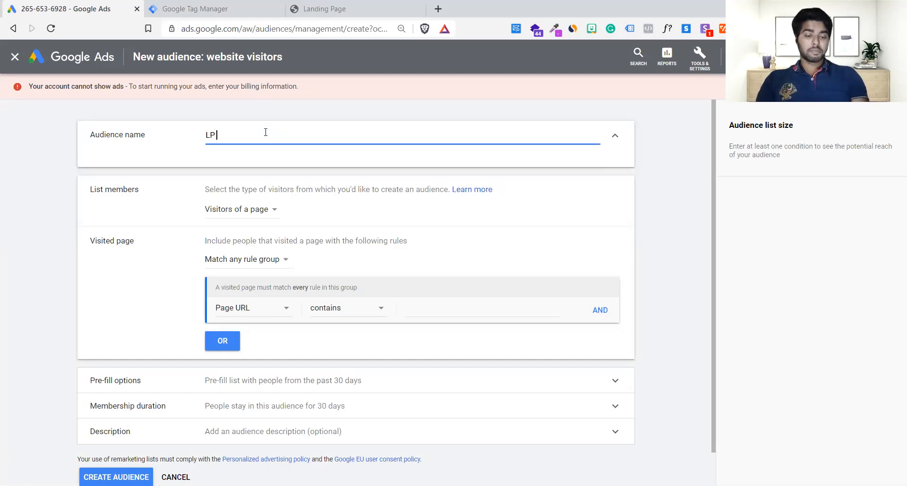
{"action": "type", "text": "page visitor"}
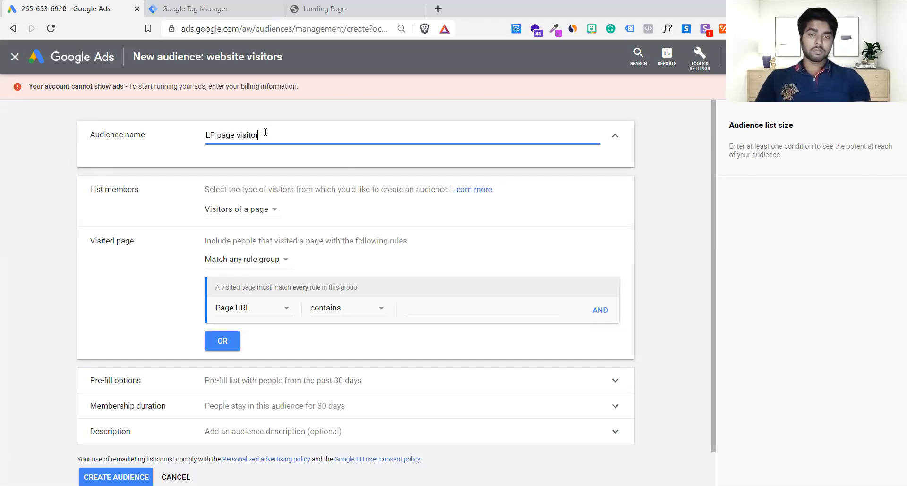
{"action": "left_click", "coordinate": [147, 297]}
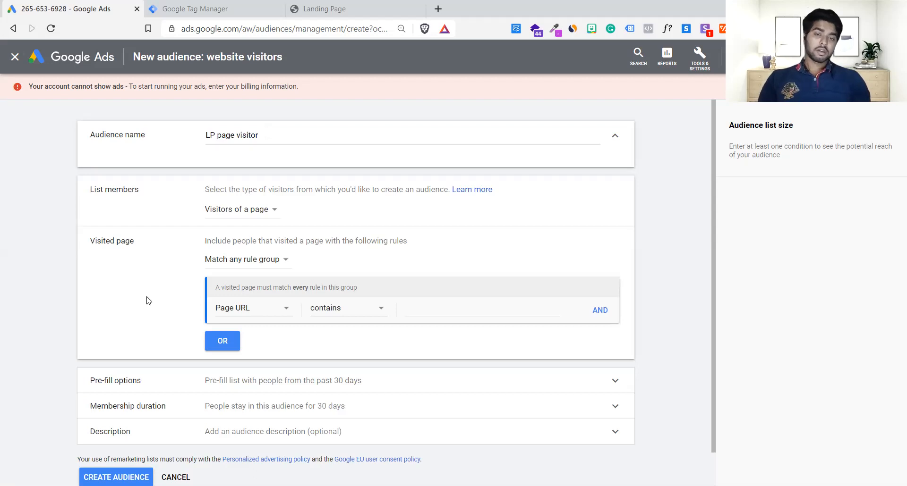
{"action": "left_click", "coordinate": [245, 212]}
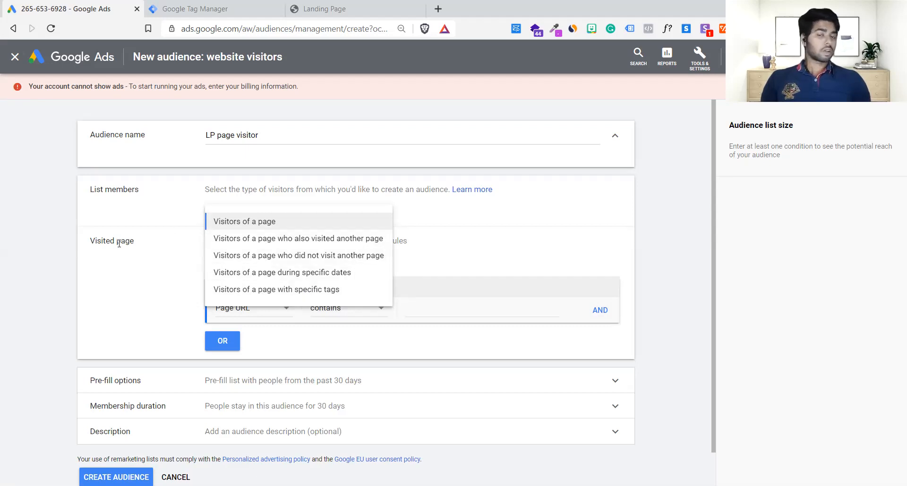
{"action": "left_click", "coordinate": [136, 277]}
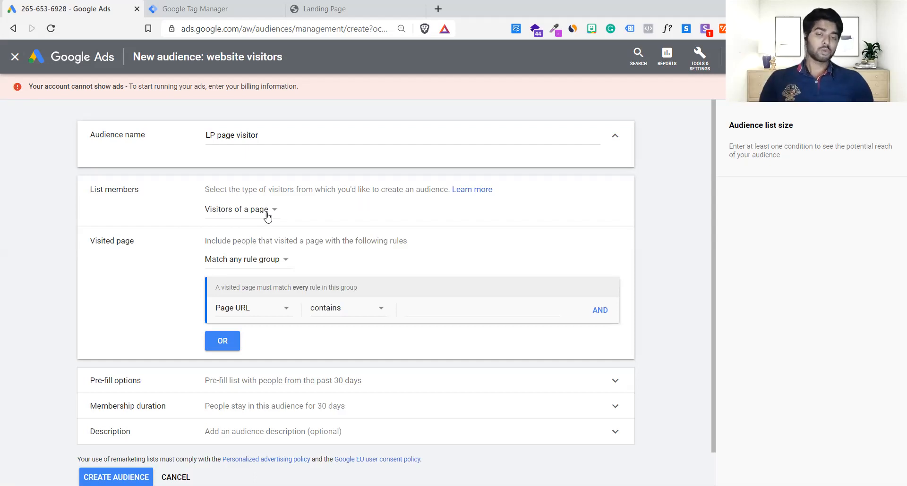
{"action": "left_click", "coordinate": [278, 260]}
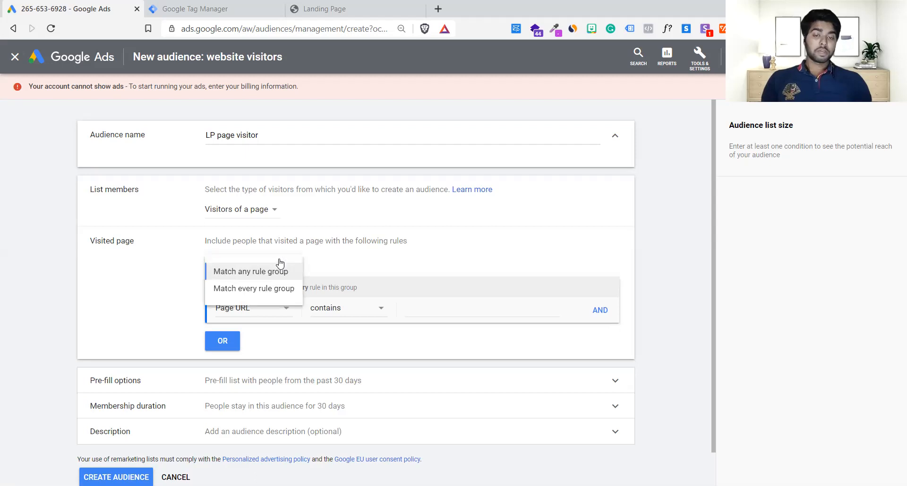
{"action": "left_click", "coordinate": [356, 268]}
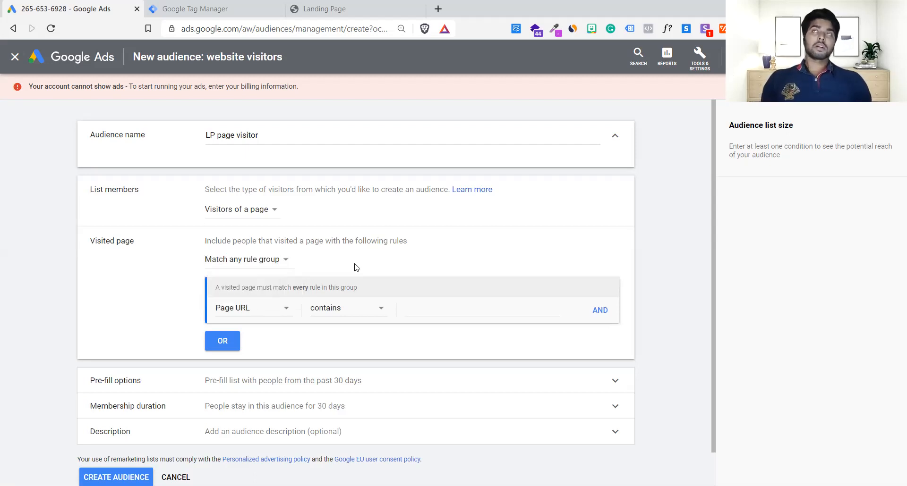
{"action": "left_click", "coordinate": [248, 216]}
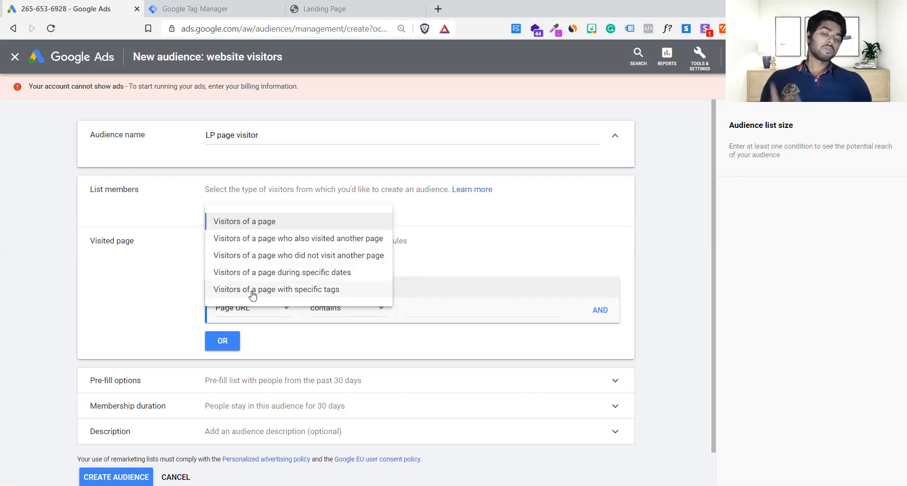
{"action": "left_click", "coordinate": [468, 264]}
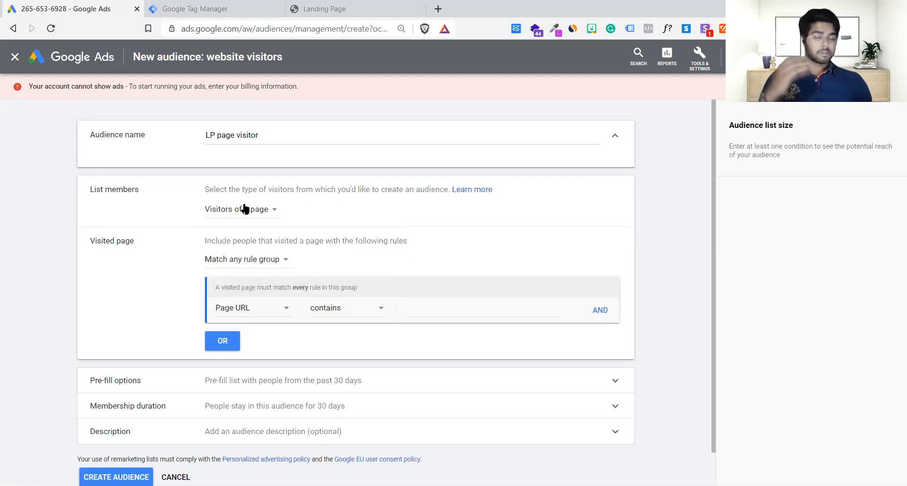
{"action": "left_click", "coordinate": [436, 307]}
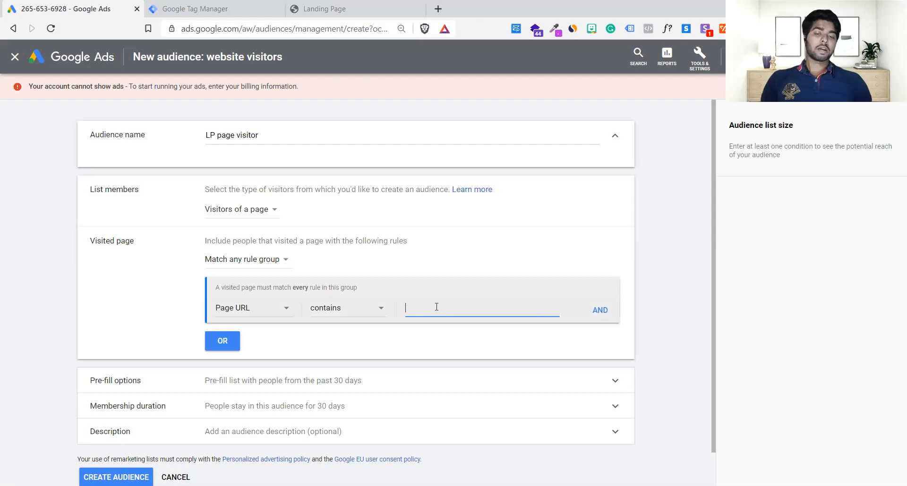
{"action": "key", "text": "ctrl+v"}
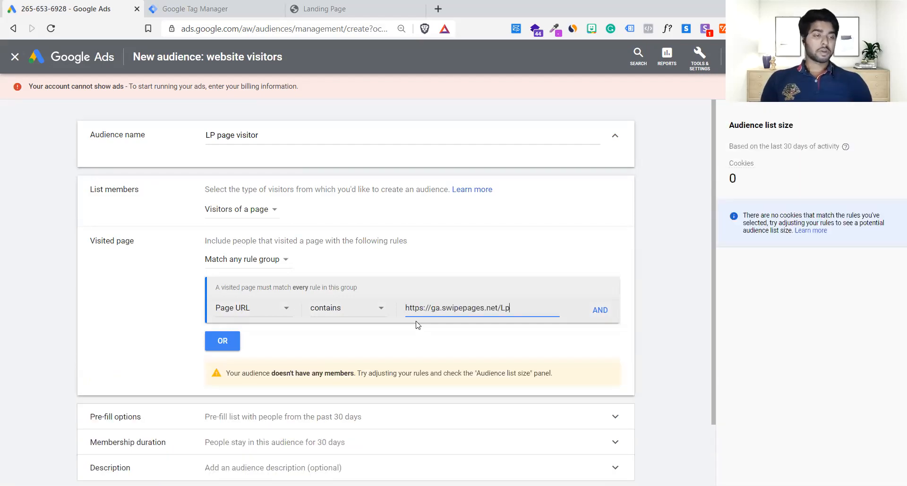
Choose to pre-fill the list with people who matched the rules within the past 30 days, and open the membership duration settings.
{"action": "scroll", "coordinate": [390, 365], "scroll_direction": "down", "scroll_amount": 2}
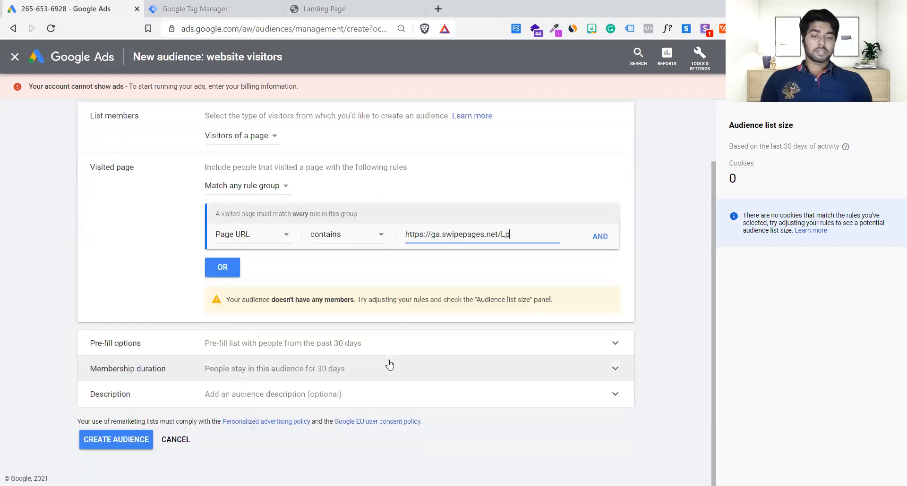
{"action": "left_click", "coordinate": [134, 344]}
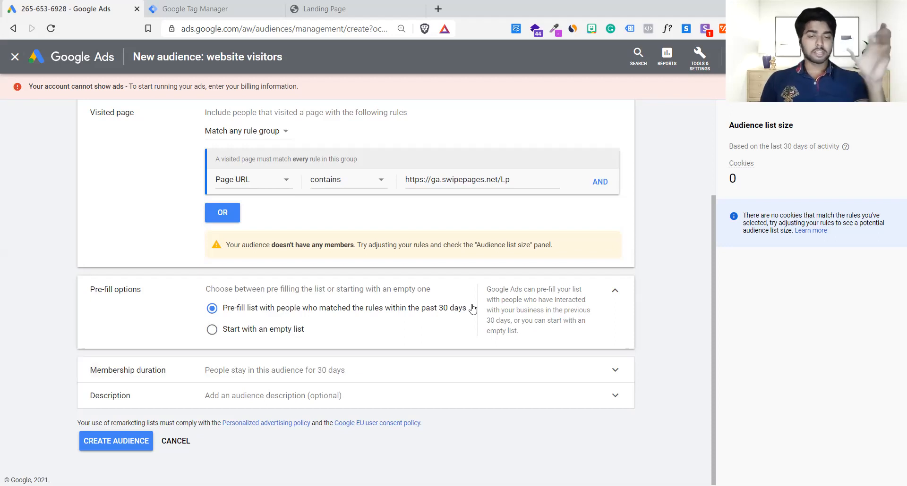
{"action": "left_click", "coordinate": [217, 333]}
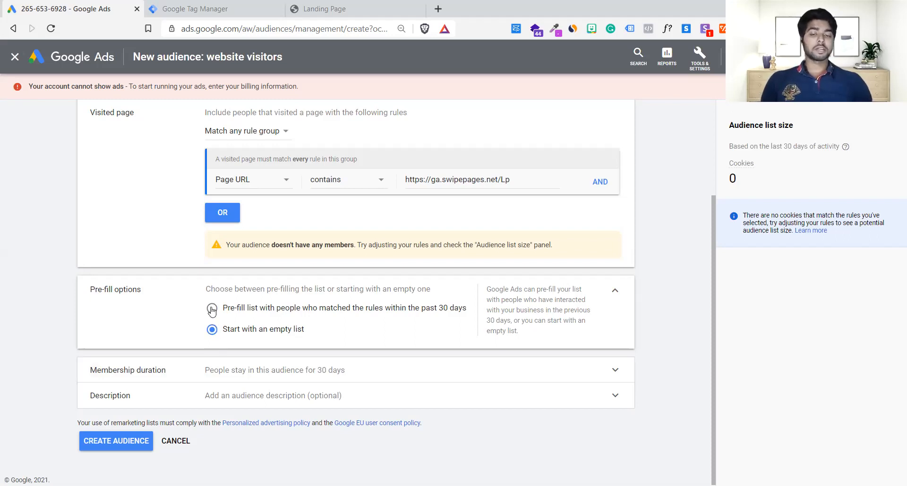
{"action": "left_click", "coordinate": [212, 311]}
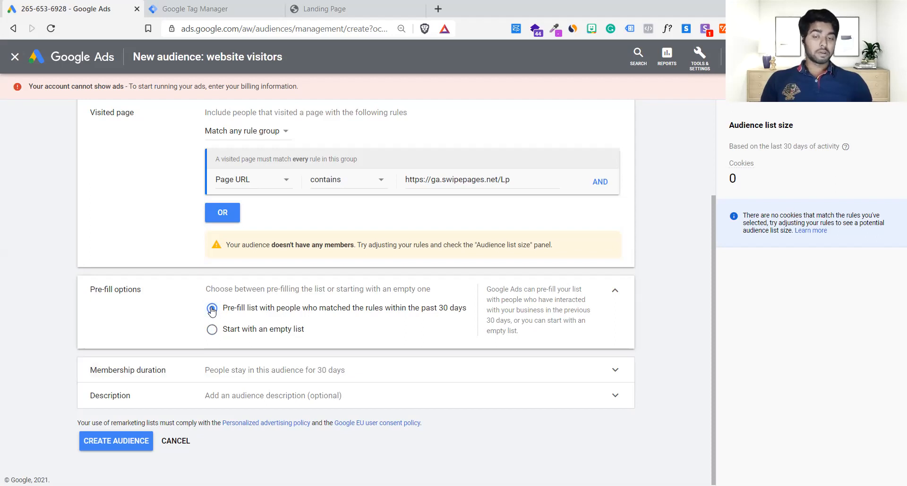
{"action": "left_click", "coordinate": [197, 373]}
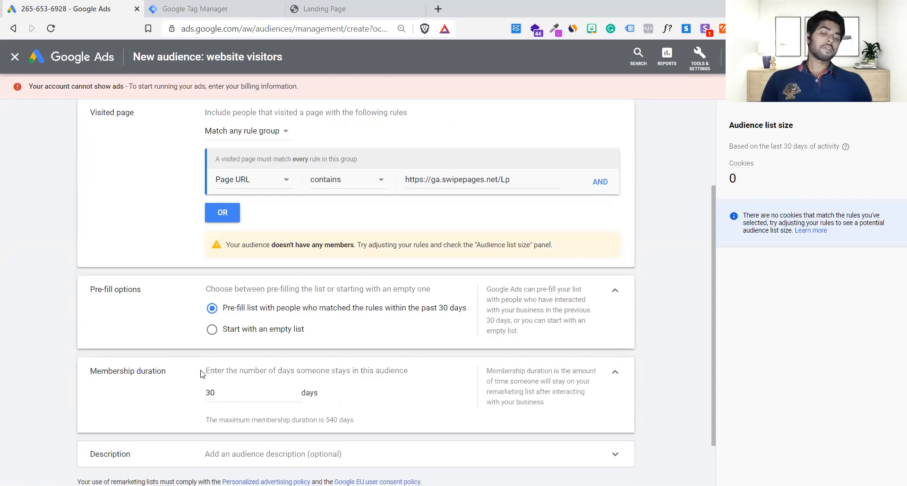
Try membership durations of 90, 180 and 365 days for the audience.
{"action": "scroll", "coordinate": [258, 359], "scroll_direction": "down", "scroll_amount": 1}
{"action": "left_click", "coordinate": [225, 332]}
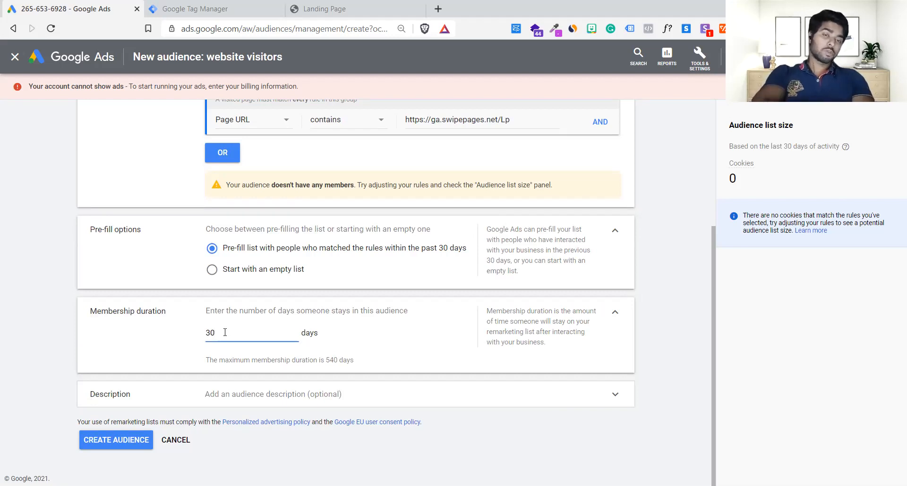
{"action": "key", "text": "BackSpace"}
{"action": "key", "text": "BackSpace"}
{"action": "type", "text": "90"}
{"action": "key", "text": "ctrl+a"}
{"action": "type", "text": "180"}
{"action": "key", "text": "ctrl+a"}
{"action": "type", "text": "365"}
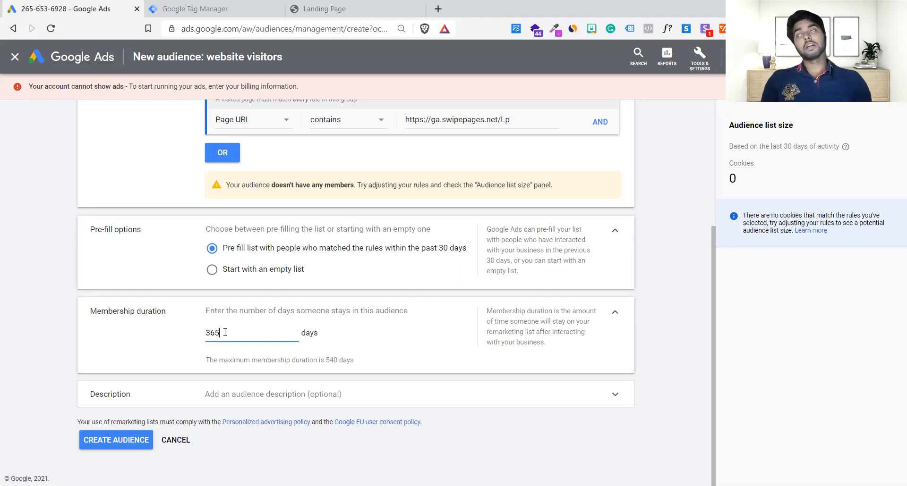
{"action": "left_click", "coordinate": [355, 341]}
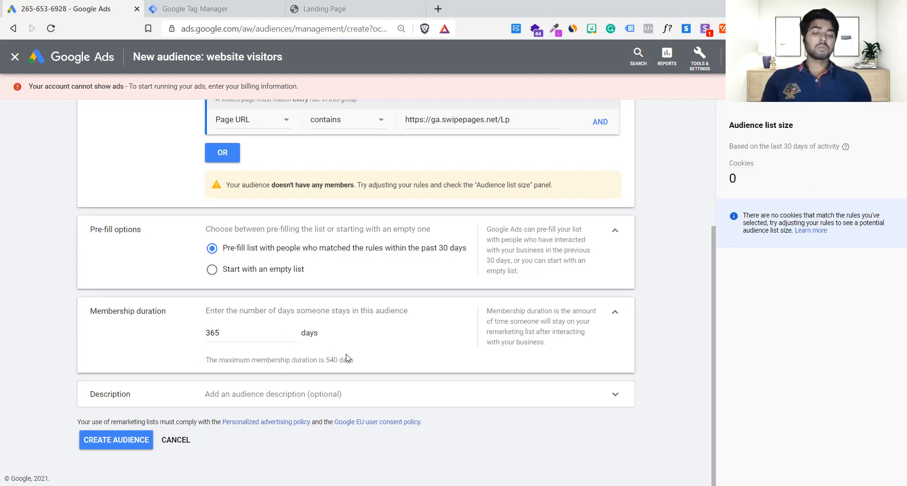
{"action": "left_click_drag", "start_coordinate": [327, 361], "coordinate": [340, 361]}
{"action": "left_click", "coordinate": [247, 331]}
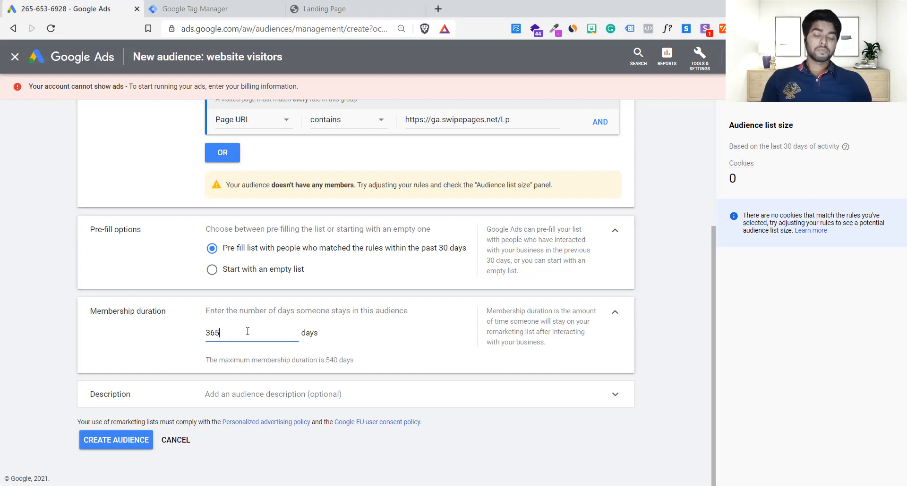
{"action": "double_click", "coordinate": [247, 331]}
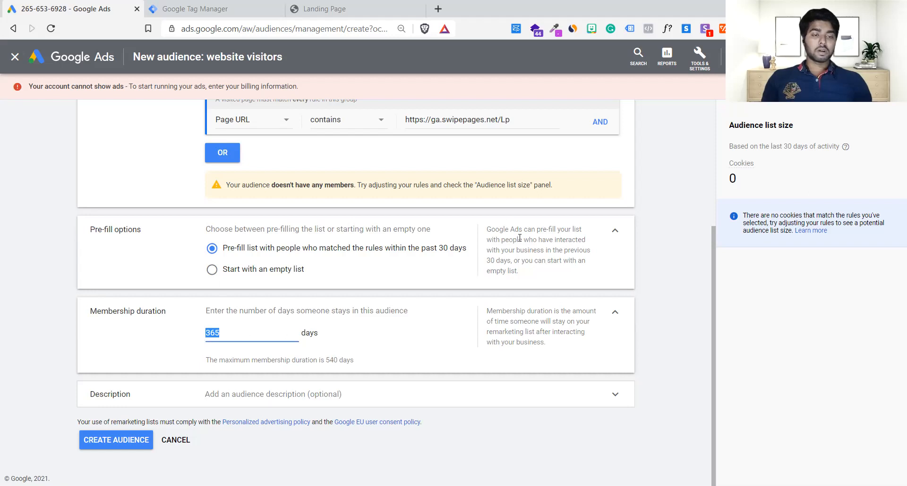
{"action": "left_click", "coordinate": [295, 256]}
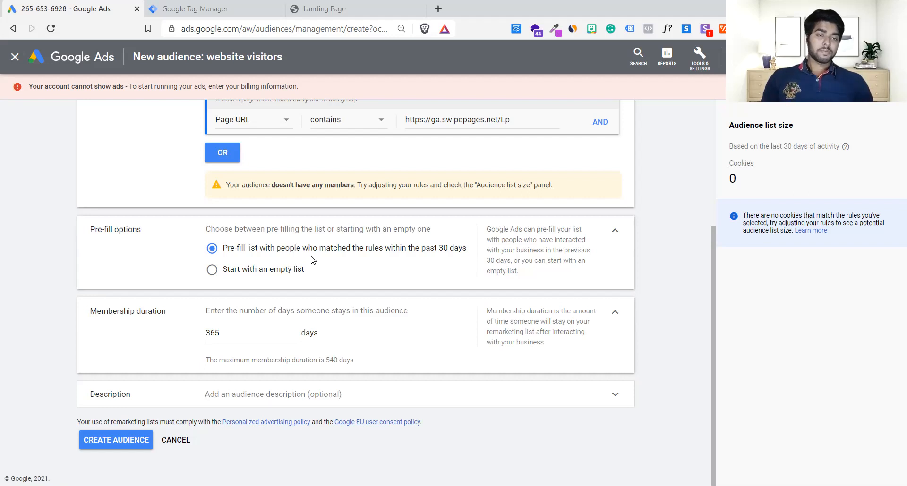
Switch the pre-fill option to an empty list and back to people who matched the rules within the past 30 days.
{"action": "left_click", "coordinate": [253, 272]}
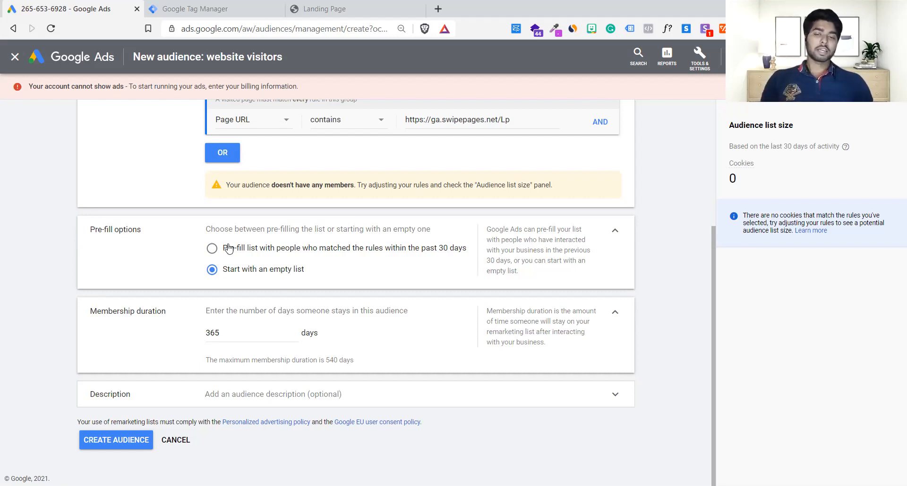
{"action": "left_click", "coordinate": [211, 249]}
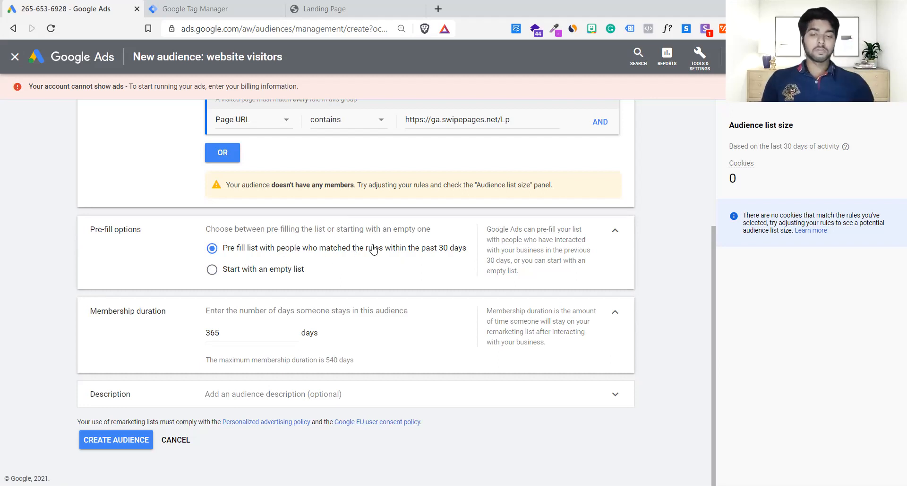
{"action": "left_click", "coordinate": [221, 276]}
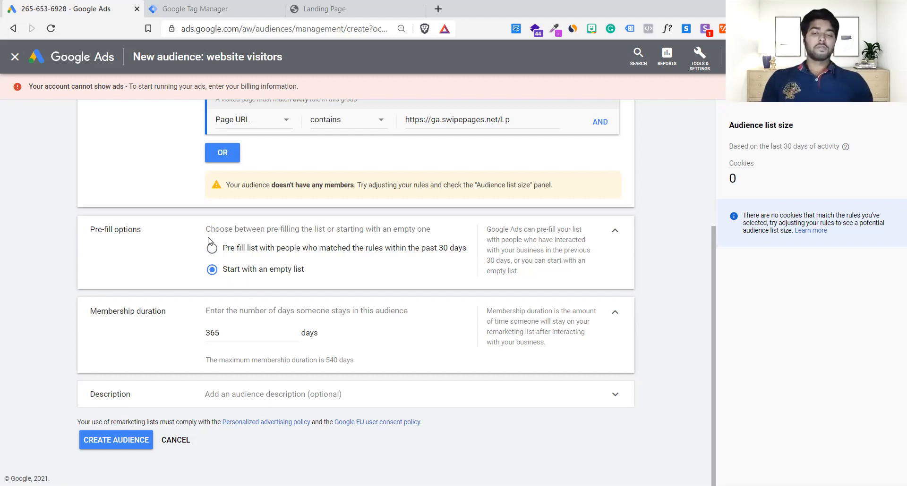
{"action": "left_click", "coordinate": [212, 249]}
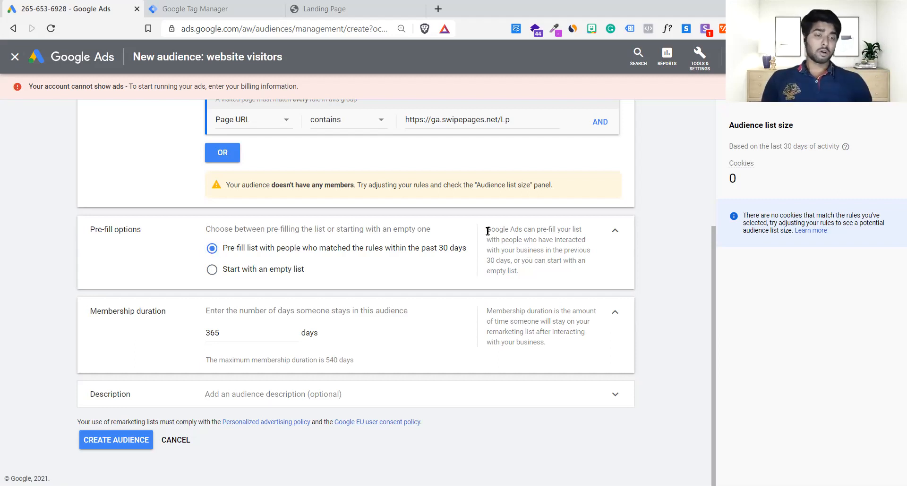
{"action": "left_click_drag", "start_coordinate": [488, 231], "coordinate": [515, 270]}
{"action": "left_click", "coordinate": [523, 273]}
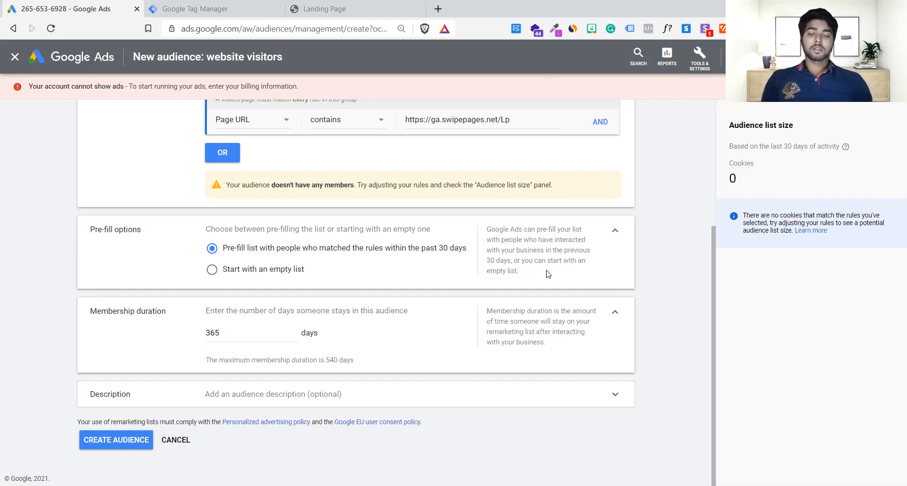
Set the membership duration to 90 days and create the audience without a description.
{"action": "double_click", "coordinate": [232, 328]}
{"action": "type", "text": "03"}
{"action": "double_click", "coordinate": [232, 329]}
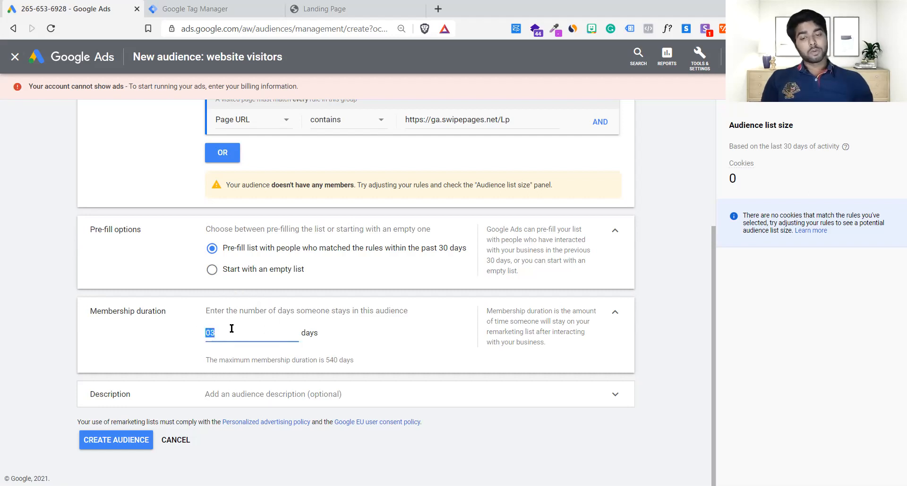
{"action": "type", "text": "9"}
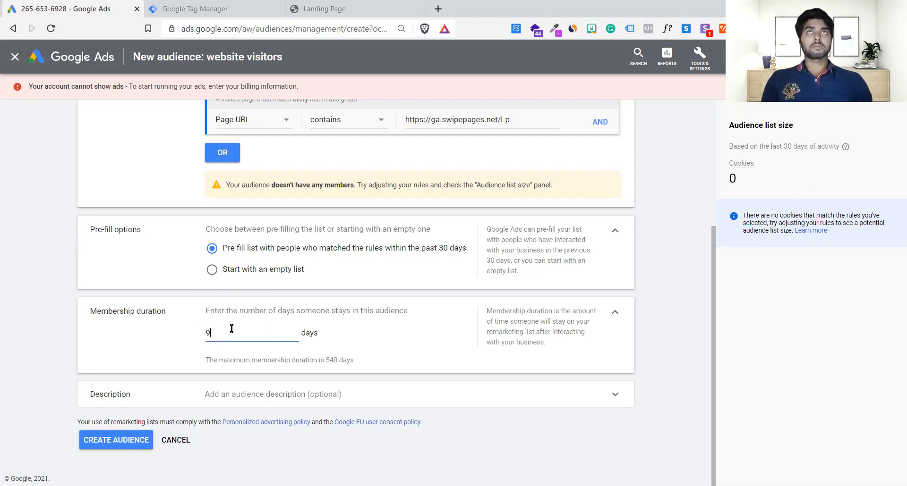
{"action": "type", "text": "0"}
{"action": "left_click", "coordinate": [467, 363]}
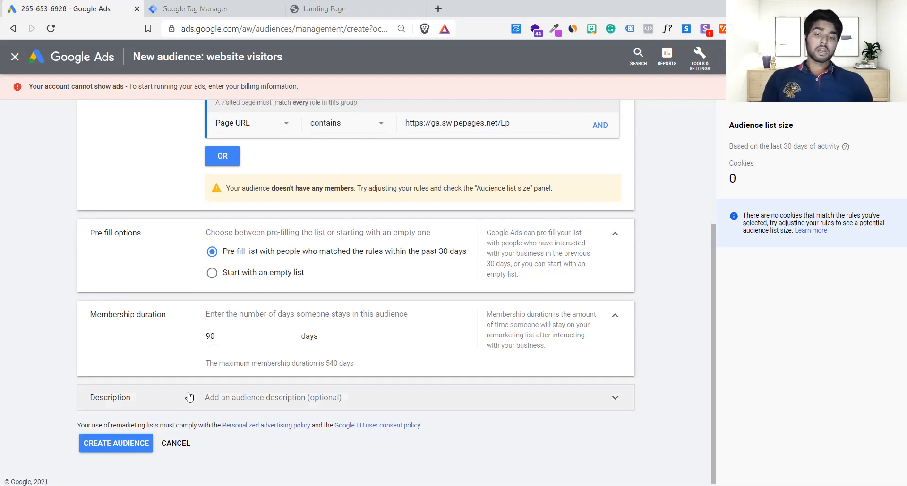
{"action": "left_click", "coordinate": [188, 395]}
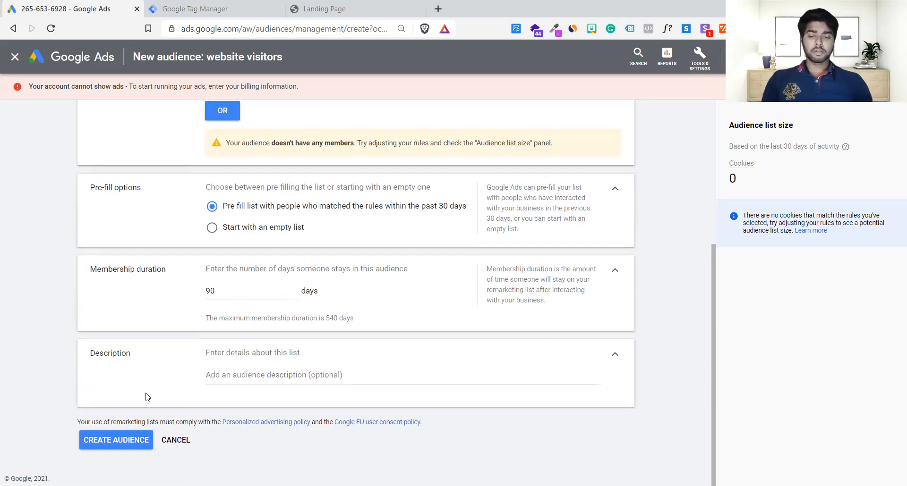
{"action": "left_click", "coordinate": [130, 442]}
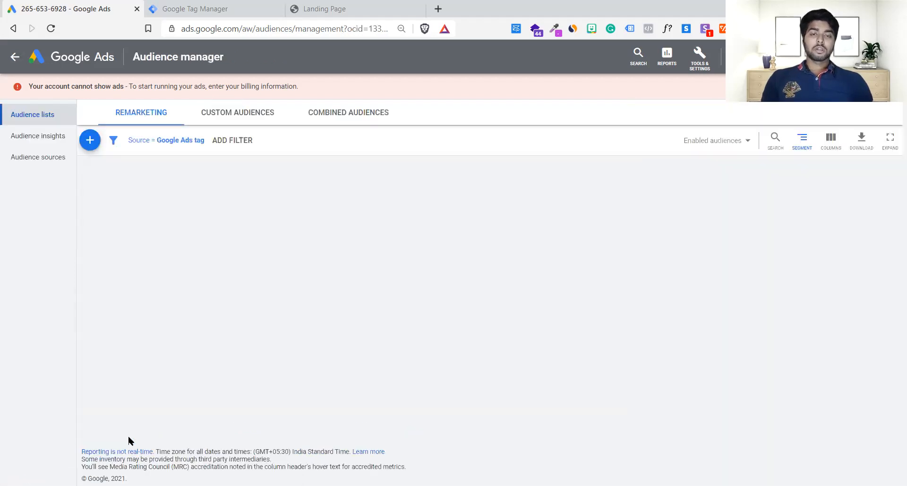
Review the published version in Google Tag Manager and the landing page, and return to the audience lists in Google Ads.
{"action": "left_click", "coordinate": [190, 4]}
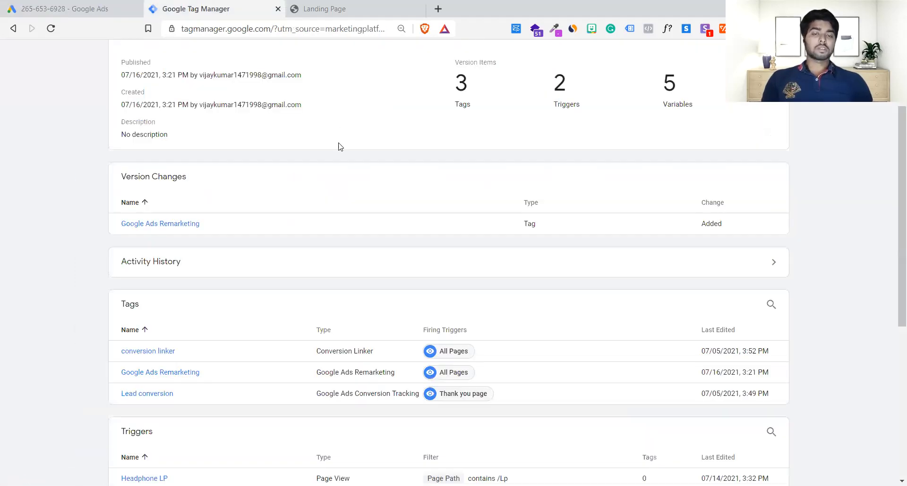
{"action": "scroll", "coordinate": [338, 147], "scroll_direction": "up", "scroll_amount": 3}
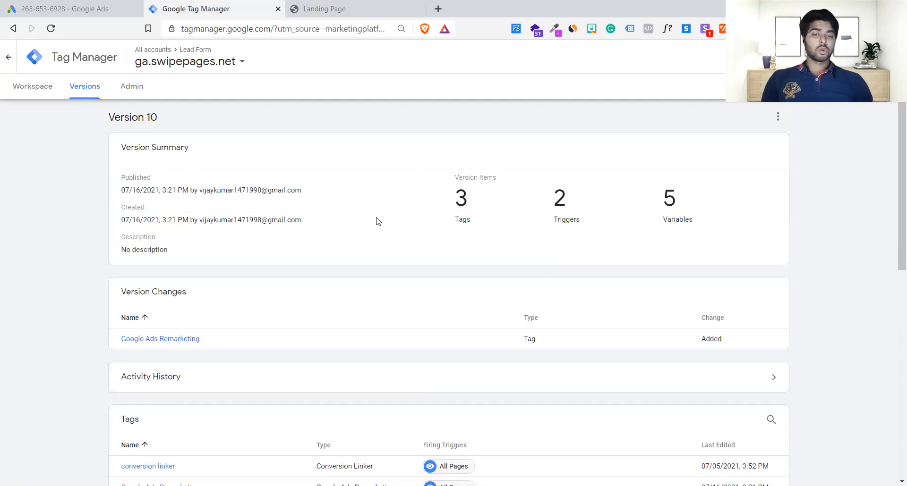
{"action": "left_click", "coordinate": [409, 4]}
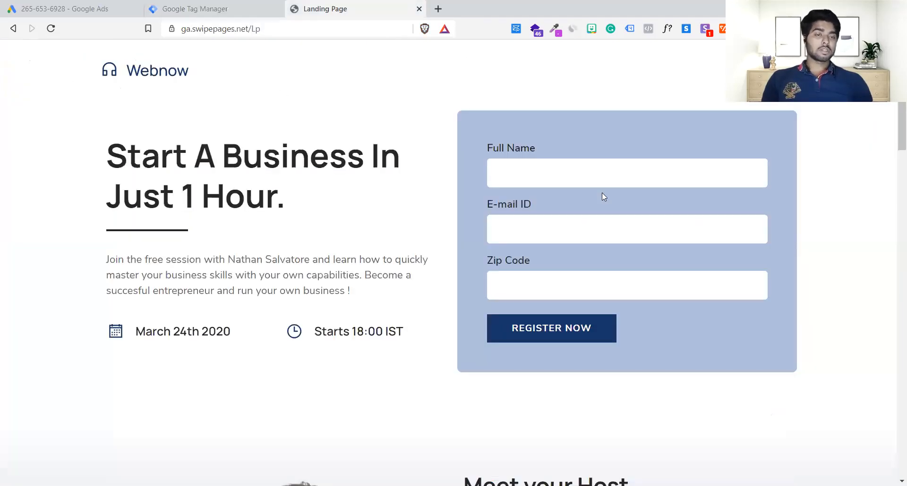
{"action": "scroll", "coordinate": [601, 192], "scroll_direction": "down", "scroll_amount": 6}
{"action": "scroll", "coordinate": [602, 192], "scroll_direction": "up", "scroll_amount": 6}
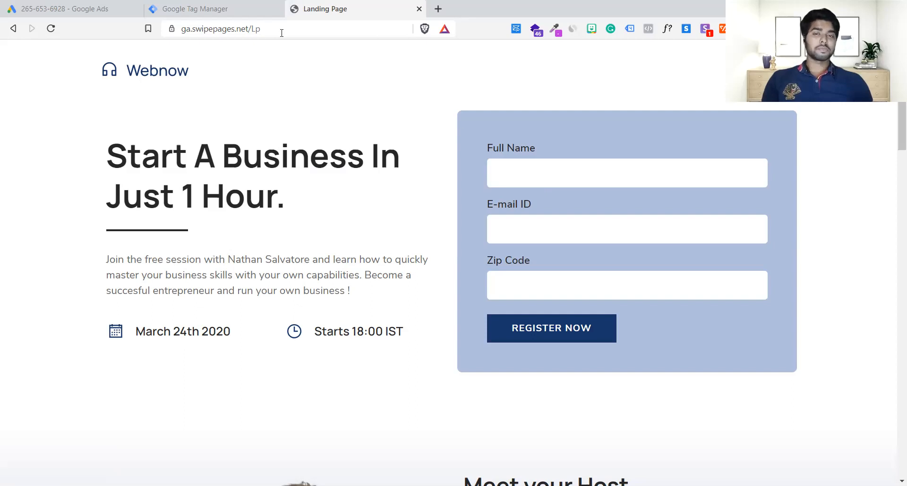
{"action": "left_click", "coordinate": [231, 5]}
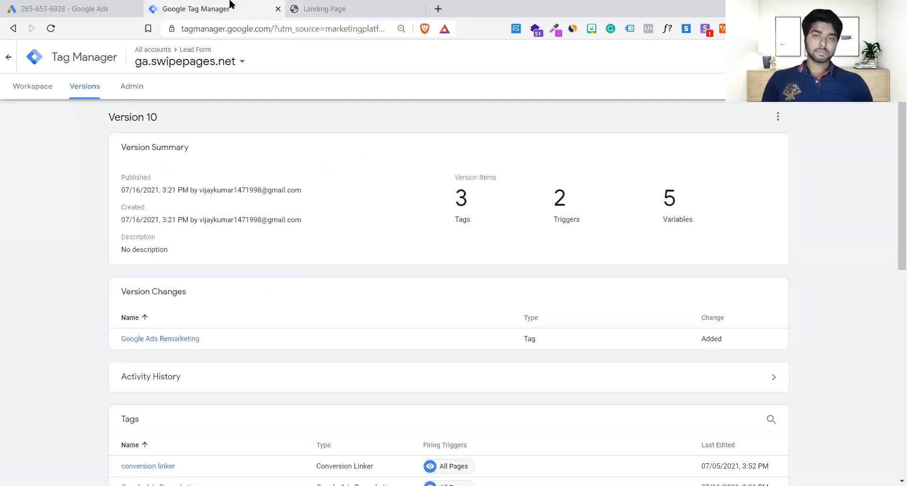
{"action": "left_click", "coordinate": [135, 5]}
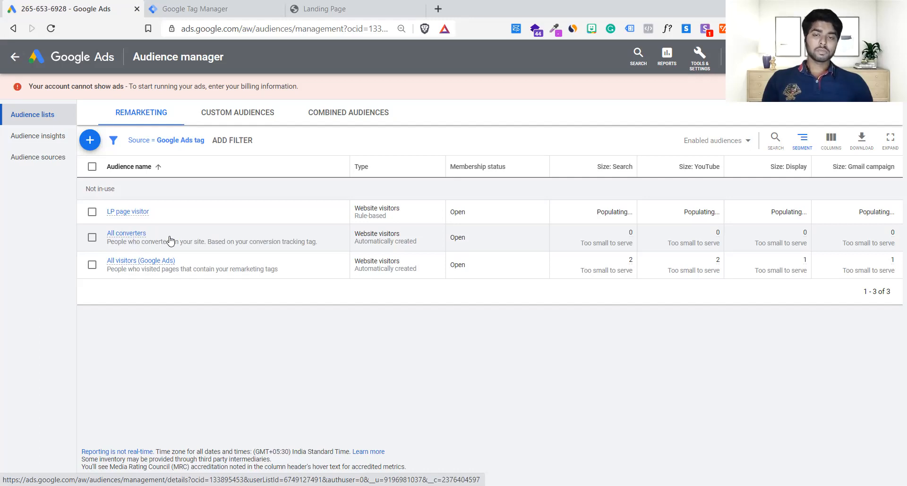
Remove the Source = Google Ads tag filter from the remarketing audience lists and view the available filters.
{"action": "left_click", "coordinate": [178, 147]}
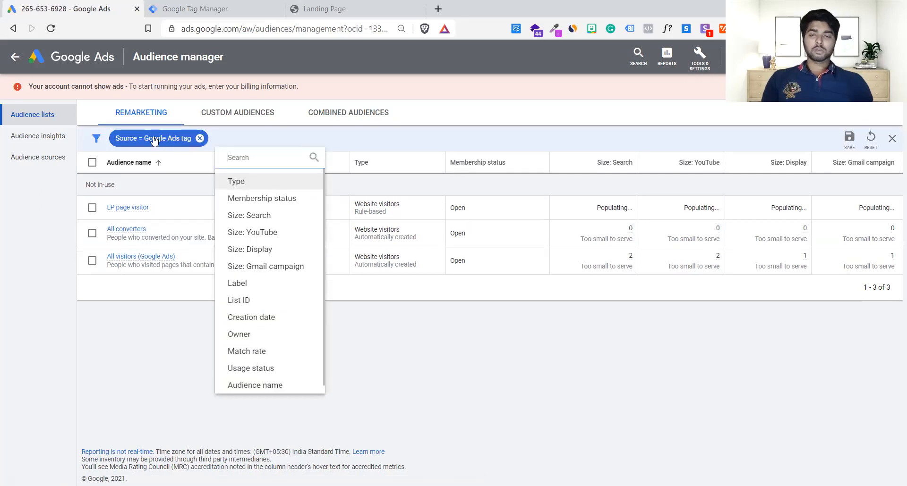
{"action": "left_click", "coordinate": [174, 311]}
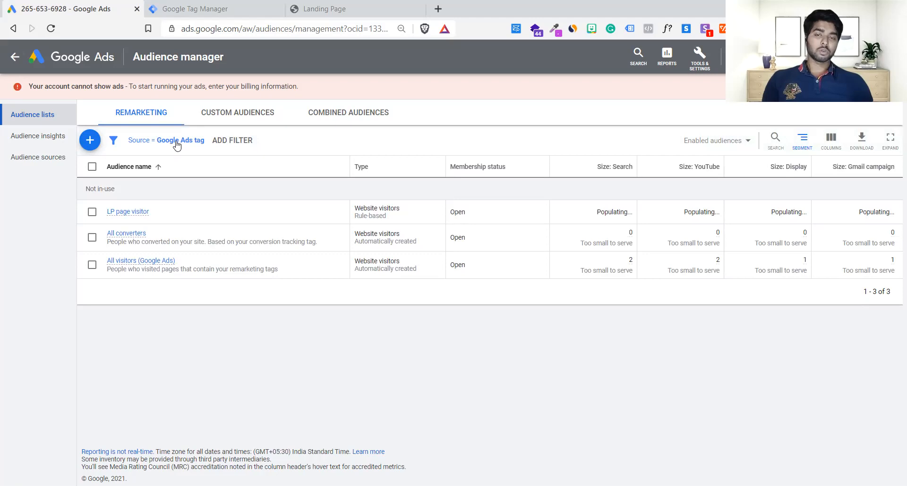
{"action": "left_click", "coordinate": [180, 146]}
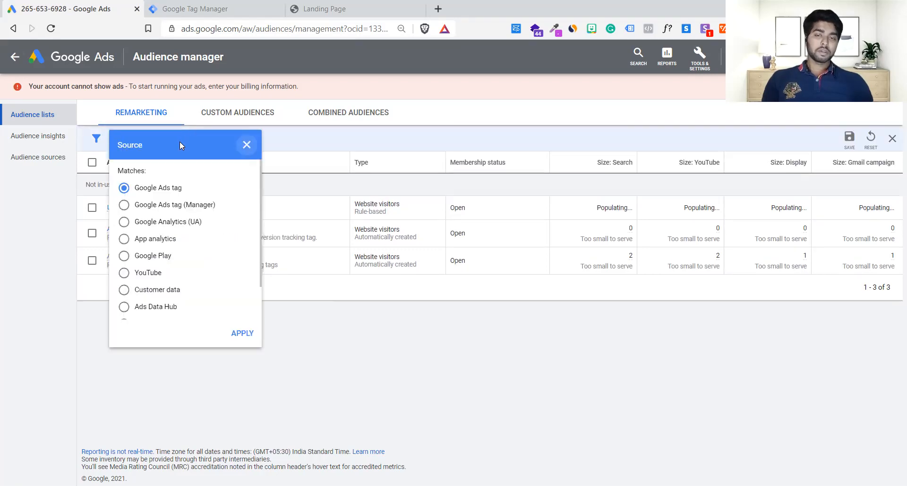
{"action": "left_click", "coordinate": [246, 145]}
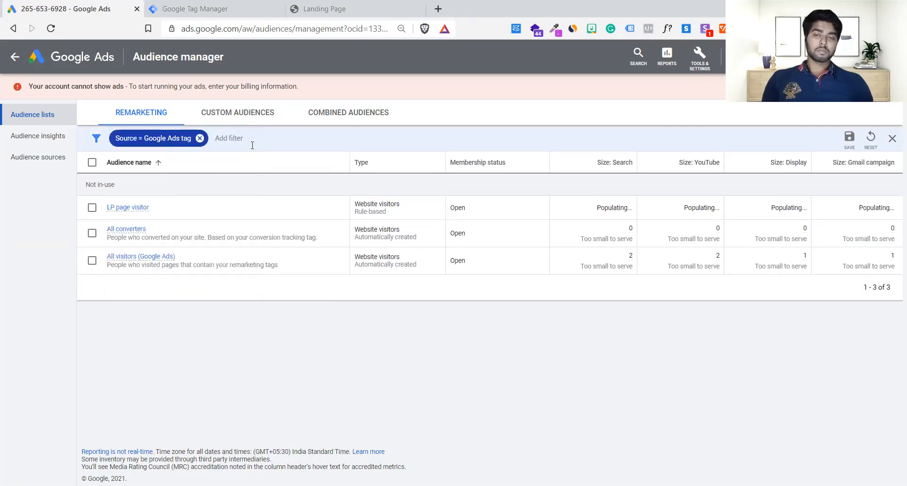
{"action": "left_click", "coordinate": [201, 139]}
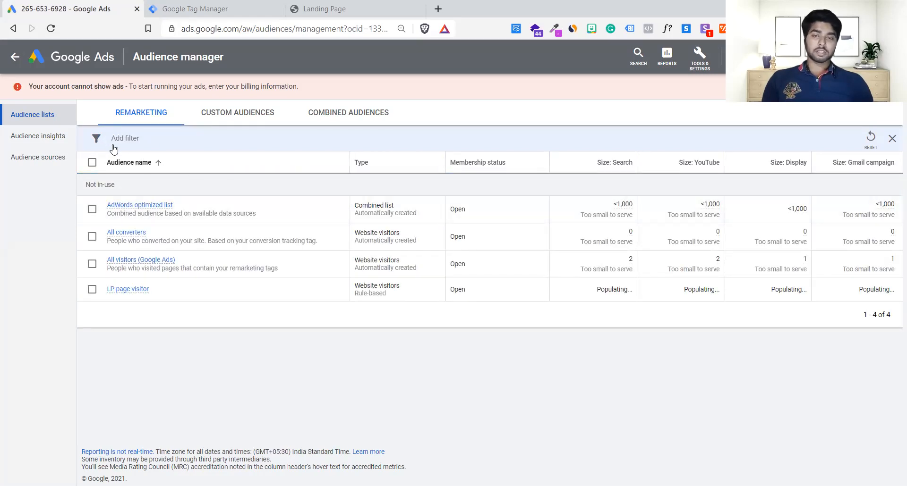
{"action": "left_click", "coordinate": [134, 137]}
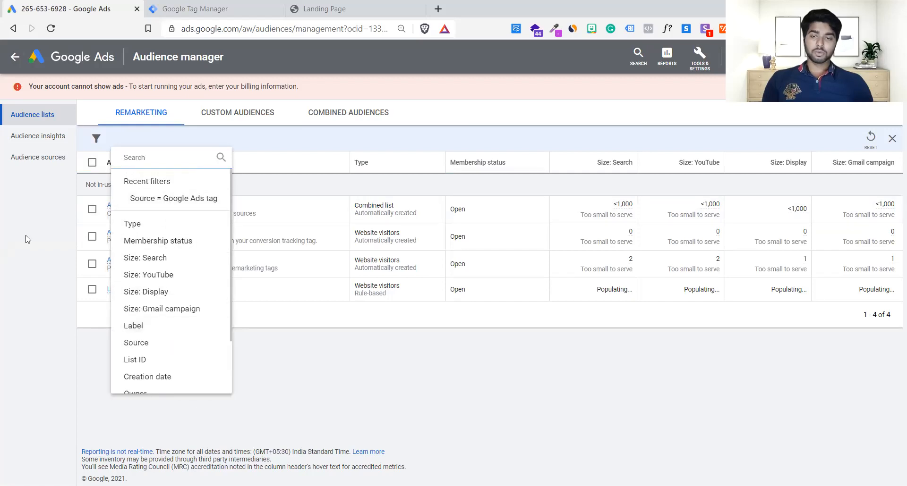
Examine the details of the Google Analytics (UA) audience source.
{"action": "left_click", "coordinate": [30, 166]}
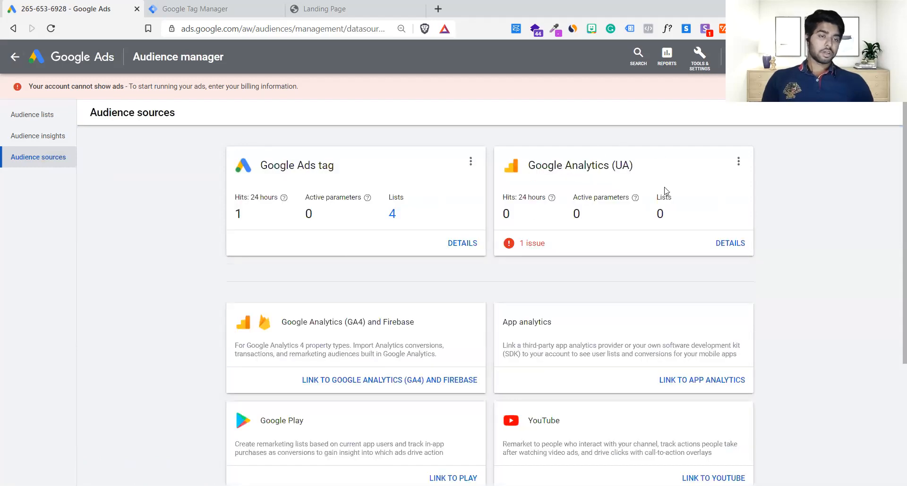
{"action": "left_click", "coordinate": [719, 249]}
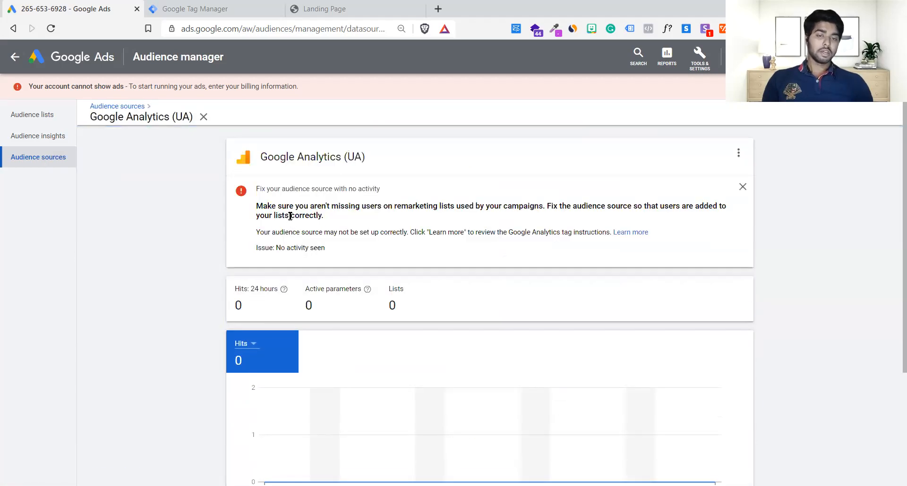
Read the issue notice on the Google Analytics (UA) audience source and look over its activity data.
{"action": "left_click_drag", "start_coordinate": [350, 205], "coordinate": [406, 218]}
{"action": "left_click", "coordinate": [403, 222]}
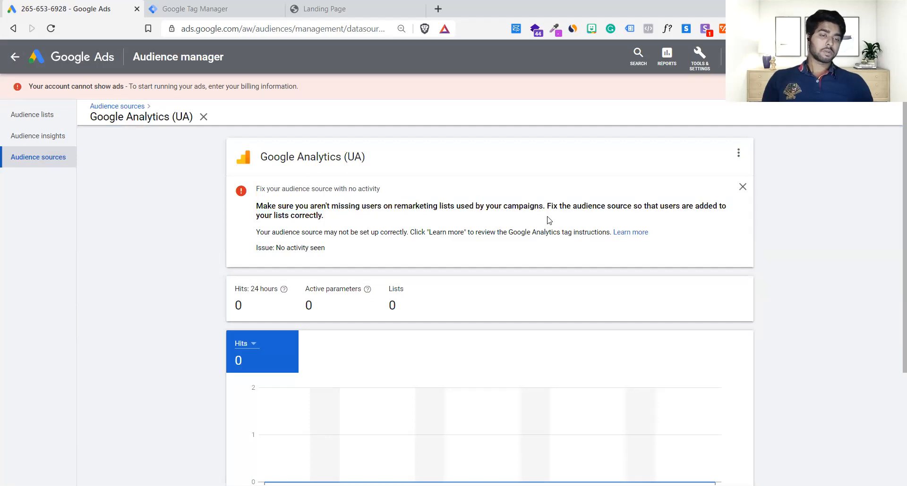
{"action": "scroll", "coordinate": [551, 221], "scroll_direction": "down", "scroll_amount": 3}
{"action": "scroll", "coordinate": [551, 216], "scroll_direction": "up", "scroll_amount": 3}
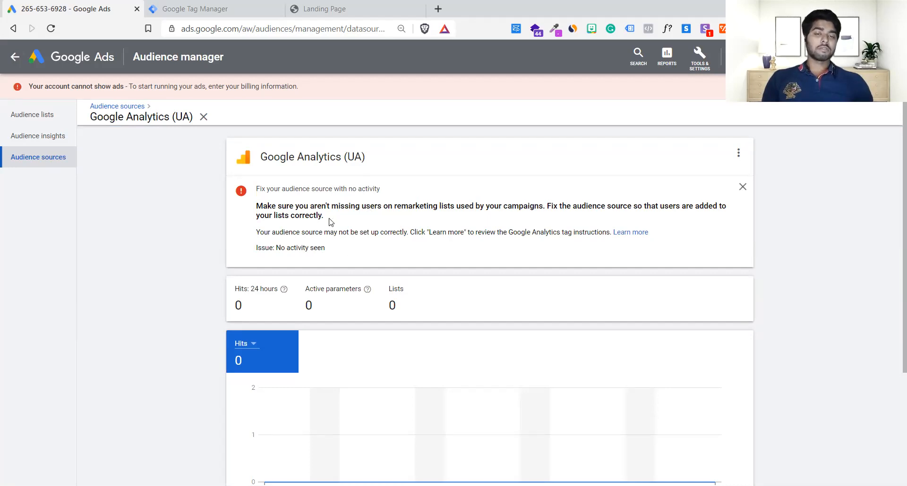
{"action": "left_click_drag", "start_coordinate": [333, 218], "coordinate": [255, 207]}
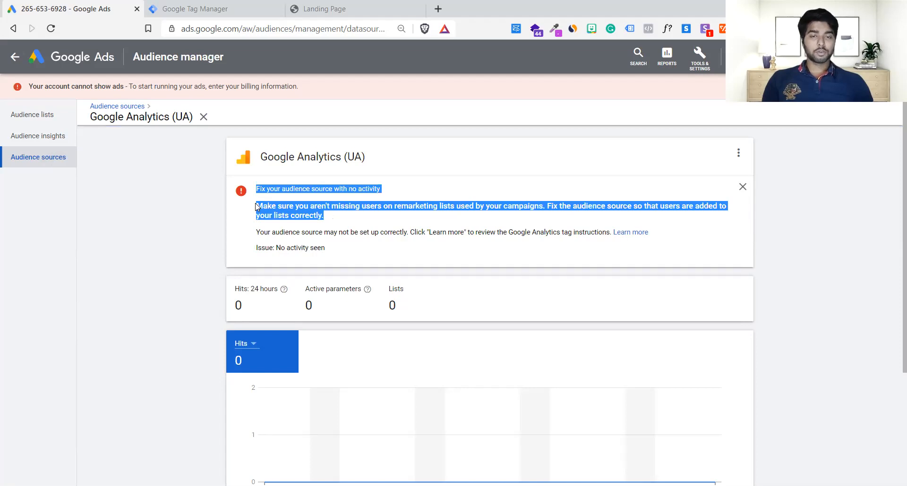
{"action": "left_click", "coordinate": [256, 207]}
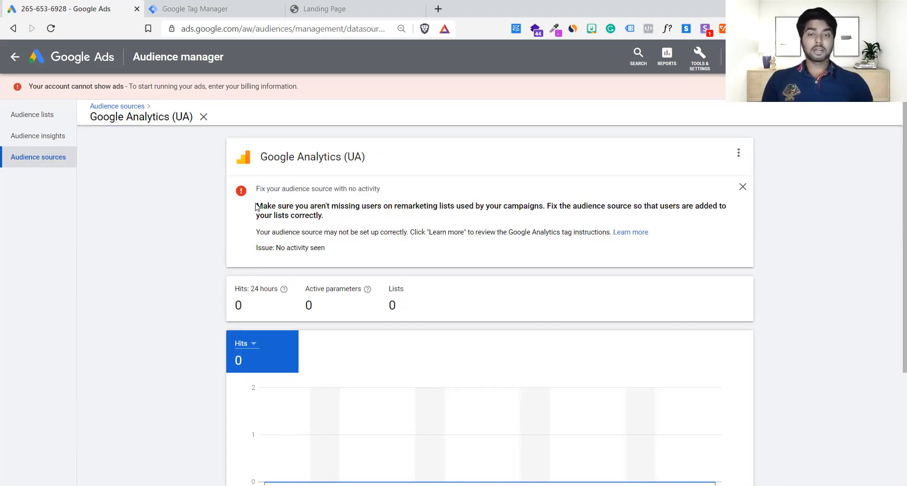
View the remarketing audience types that can be added in the audience lists, and revisit the landing page.
{"action": "left_click", "coordinate": [21, 120]}
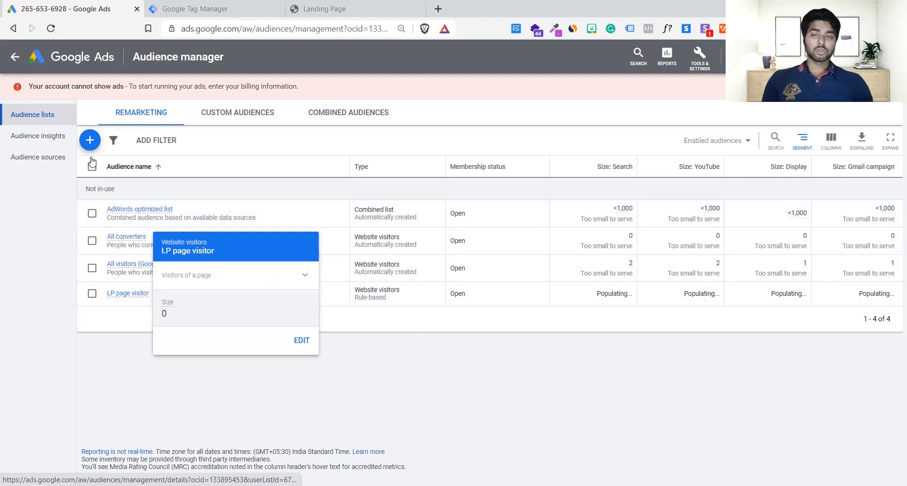
{"action": "left_click", "coordinate": [89, 140]}
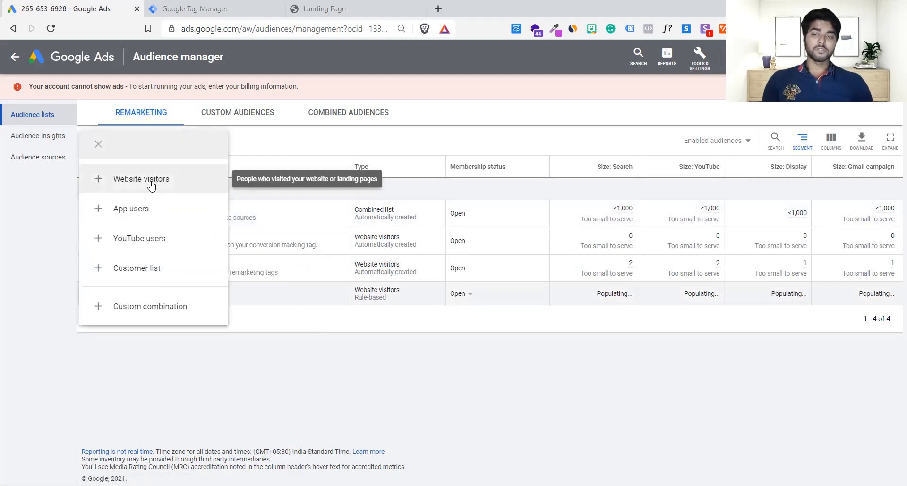
{"action": "left_click", "coordinate": [279, 383]}
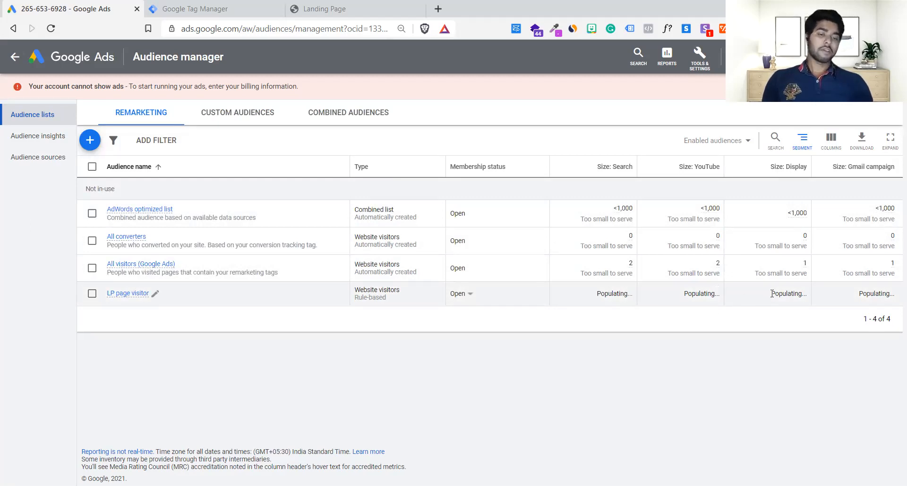
{"action": "left_click", "coordinate": [395, 8]}
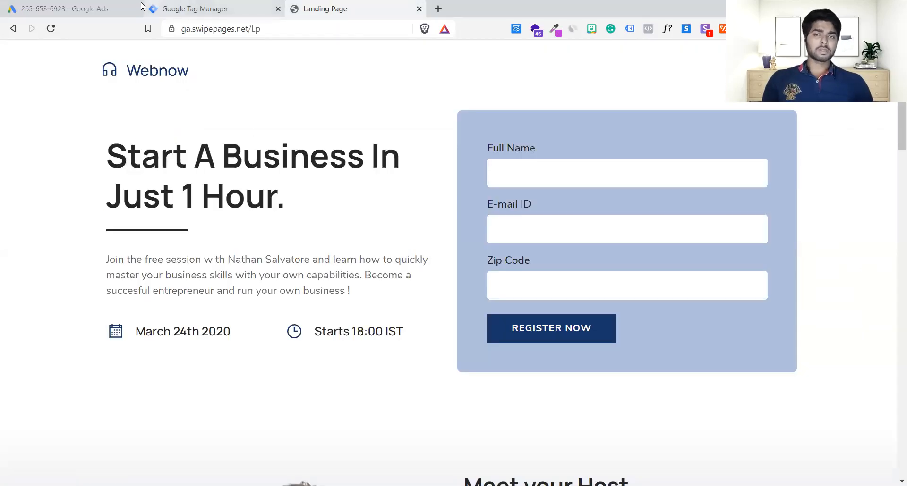
{"action": "left_click", "coordinate": [124, 8]}
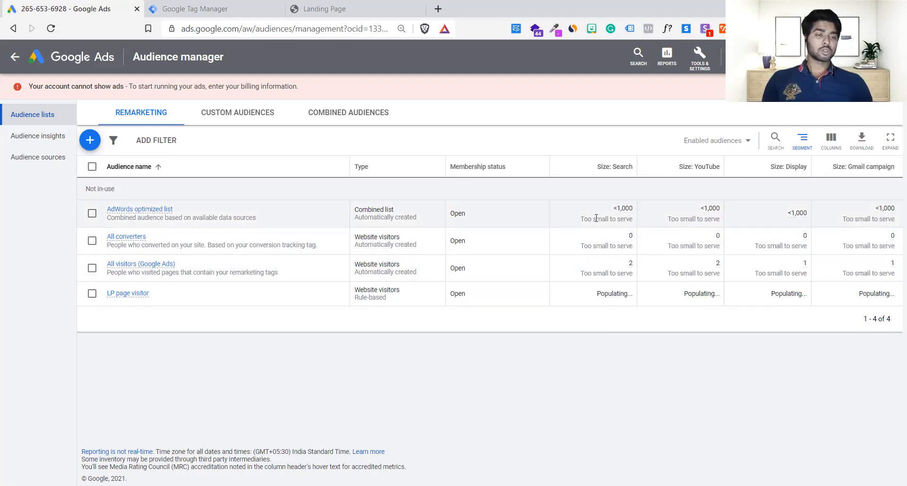
Examine the Search, YouTube, Display and Gmail campaign sizes of the remarketing audiences and their serving eligibility.
{"action": "left_click_drag", "start_coordinate": [580, 219], "coordinate": [713, 220]}
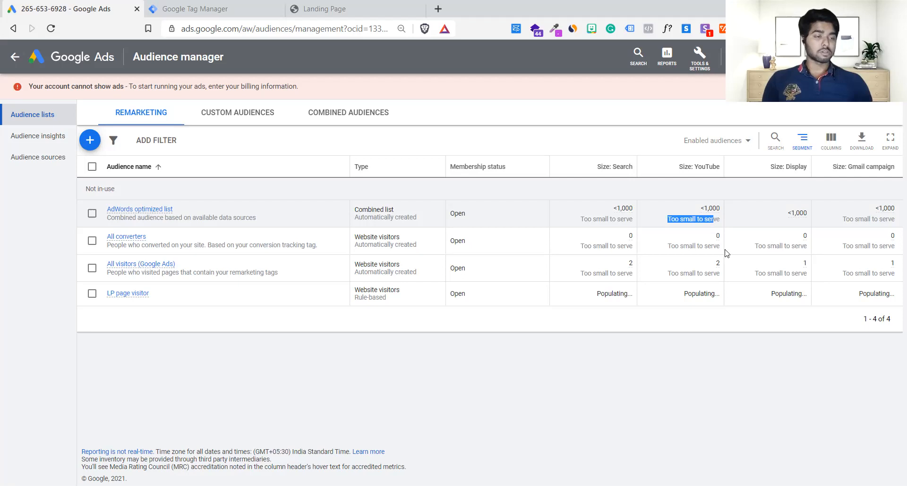
{"action": "left_click", "coordinate": [695, 256]}
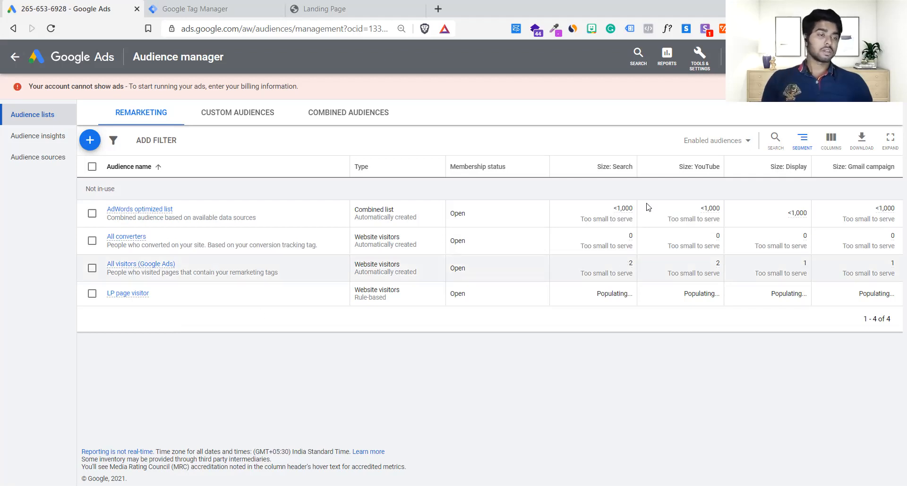
{"action": "mouse_move", "coordinate": [693, 170]}
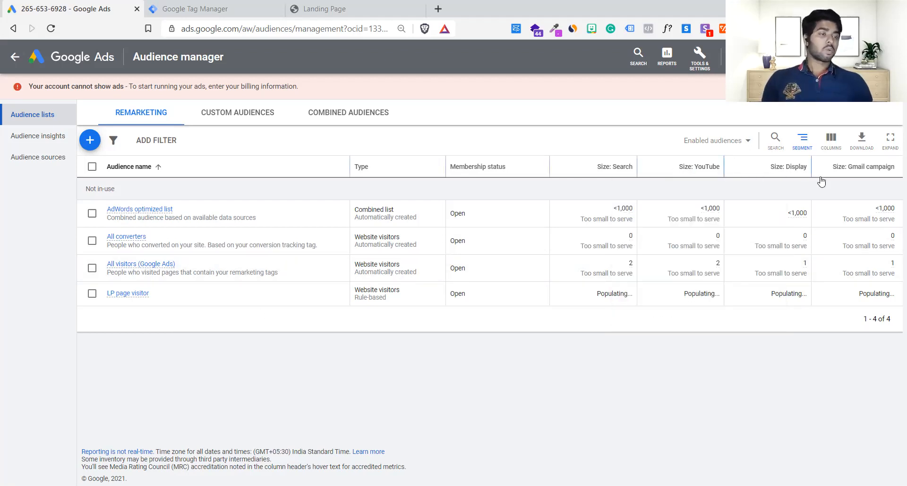
{"action": "mouse_move", "coordinate": [798, 169]}
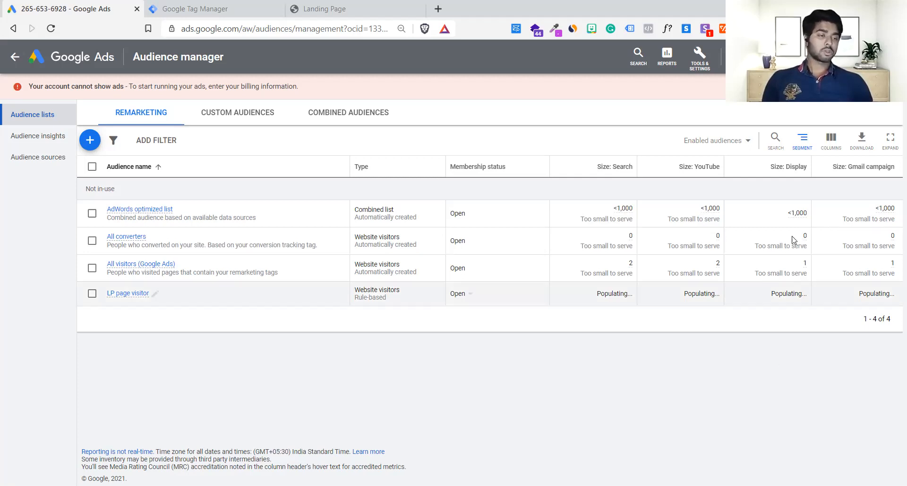
{"action": "left_click_drag", "start_coordinate": [754, 246], "coordinate": [804, 246]}
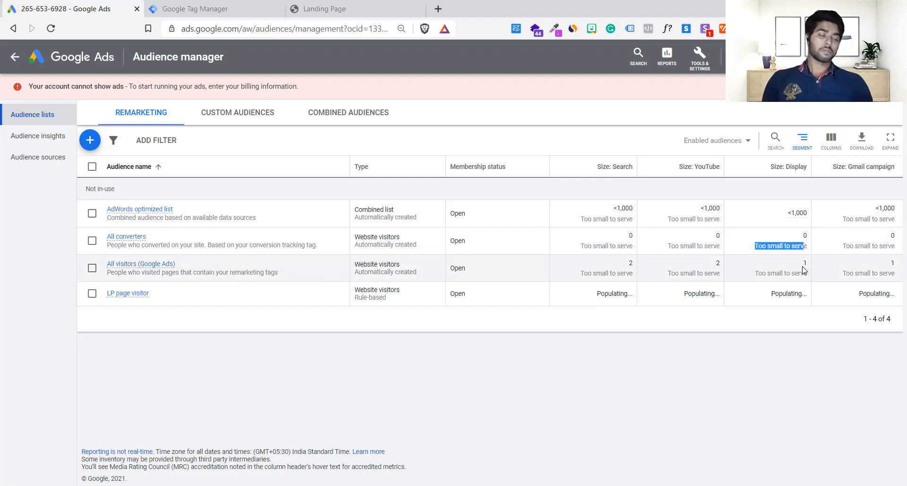
{"action": "left_click", "coordinate": [809, 269]}
{"action": "left_click_drag", "start_coordinate": [755, 247], "coordinate": [798, 249]}
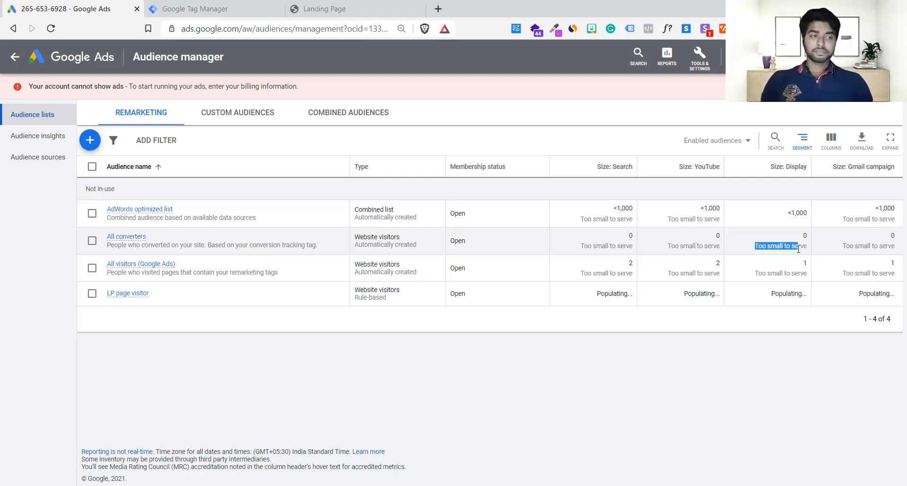
{"action": "left_click", "coordinate": [721, 229]}
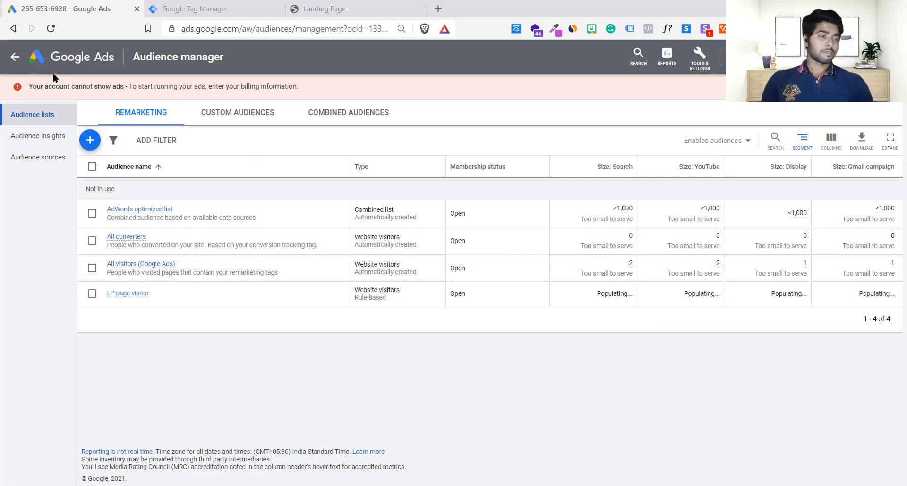
Go to the account overview and look through the campaign list and performance cards.
{"action": "left_click", "coordinate": [40, 69]}
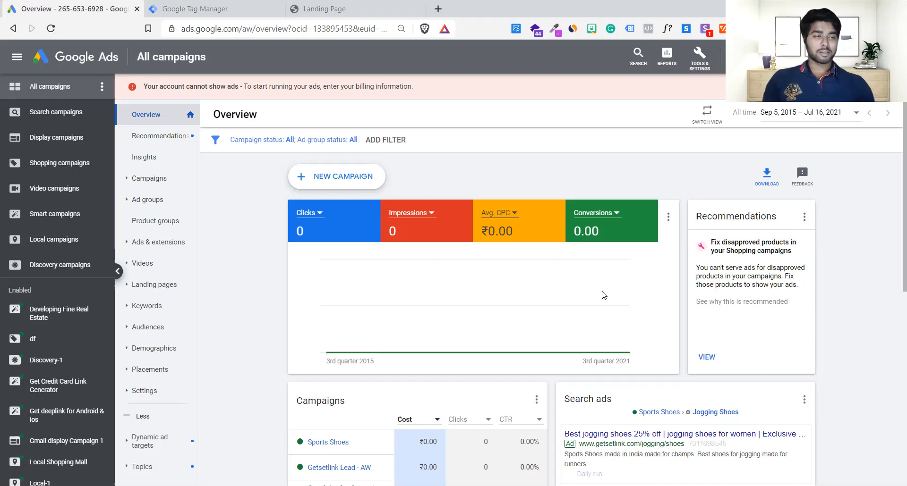
{"action": "mouse_move", "coordinate": [327, 457]}
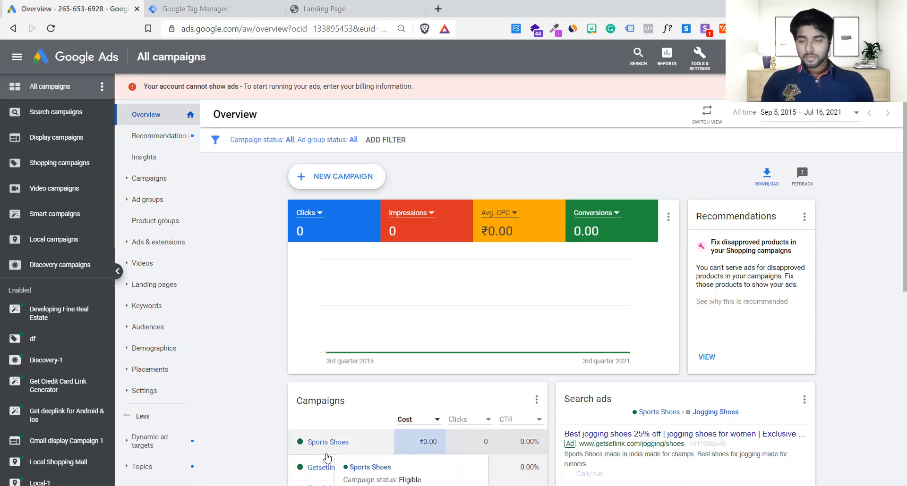
{"action": "scroll", "coordinate": [54, 339], "scroll_direction": "down", "scroll_amount": 2}
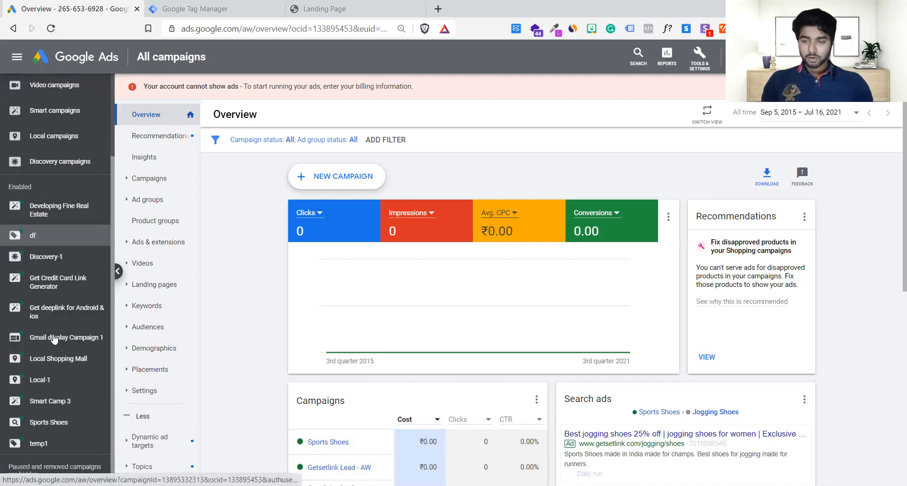
{"action": "scroll", "coordinate": [54, 339], "scroll_direction": "up", "scroll_amount": 2}
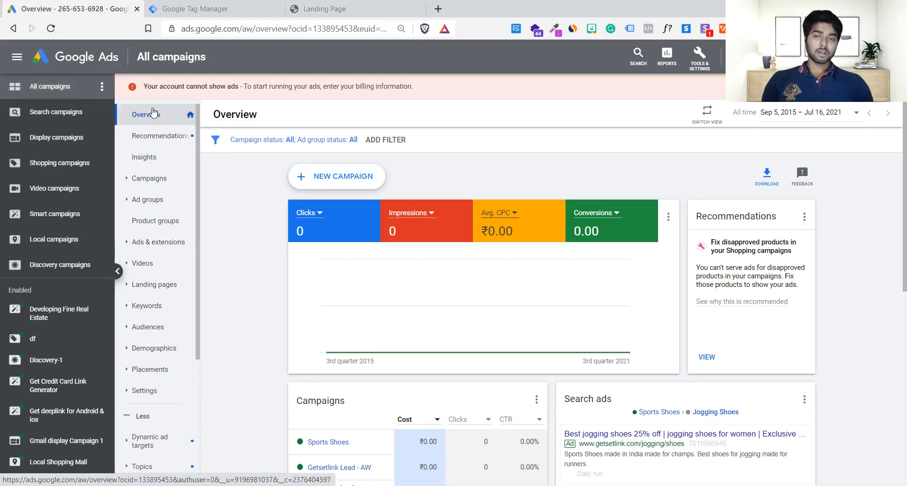
{"action": "scroll", "coordinate": [417, 210], "scroll_direction": "down", "scroll_amount": 6}
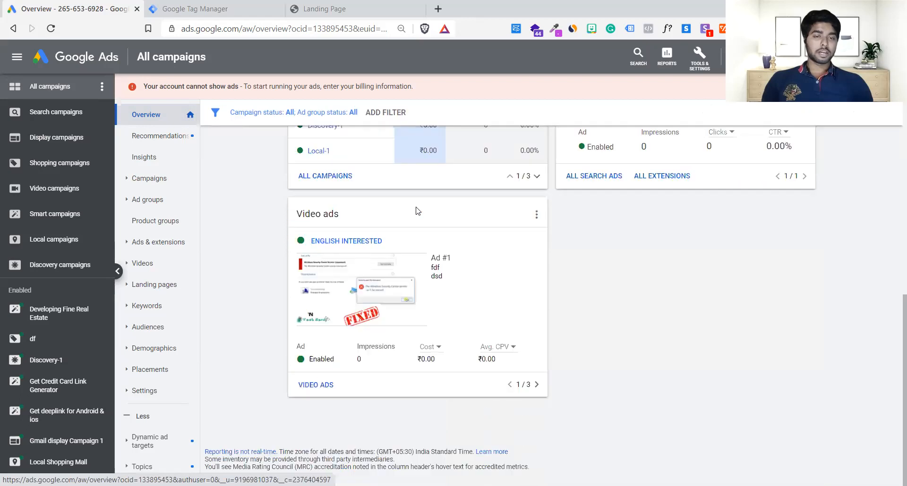
{"action": "scroll", "coordinate": [417, 210], "scroll_direction": "down", "scroll_amount": 1}
{"action": "scroll", "coordinate": [417, 211], "scroll_direction": "up", "scroll_amount": 5}
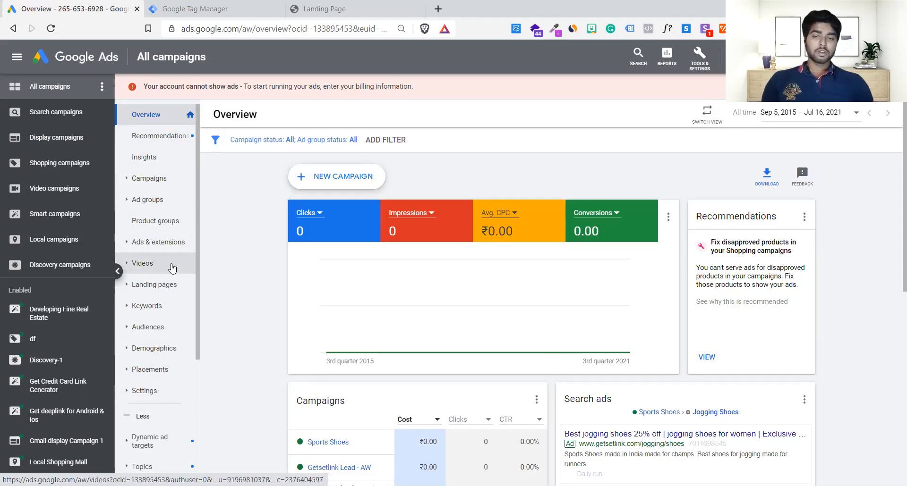
Open Ad variations under Drafts & experiments and start a new ad variation.
{"action": "left_click_drag", "start_coordinate": [196, 151], "coordinate": [214, 310]}
{"action": "scroll", "coordinate": [266, 410], "scroll_direction": "down", "scroll_amount": 3}
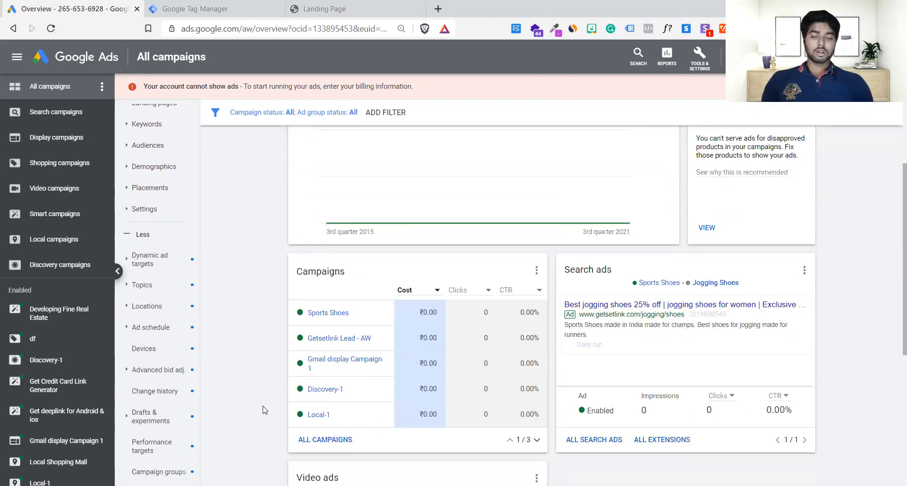
{"action": "left_click", "coordinate": [166, 420]}
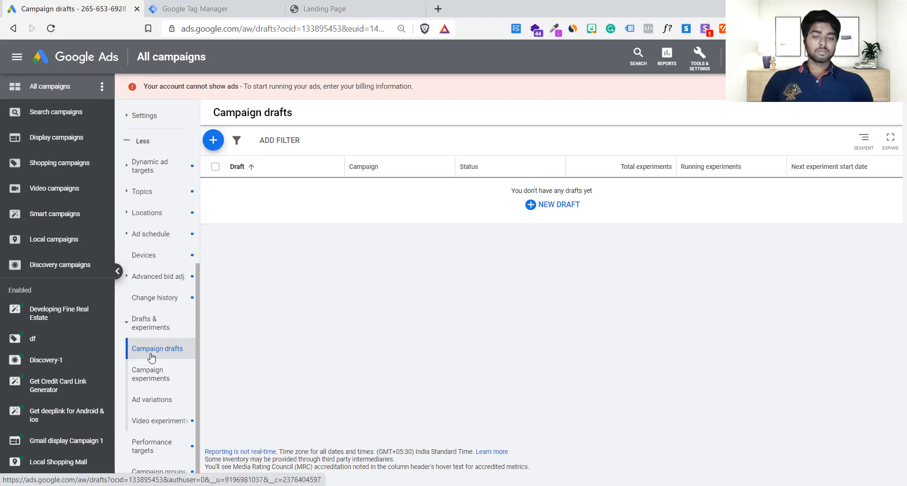
{"action": "left_click", "coordinate": [168, 409]}
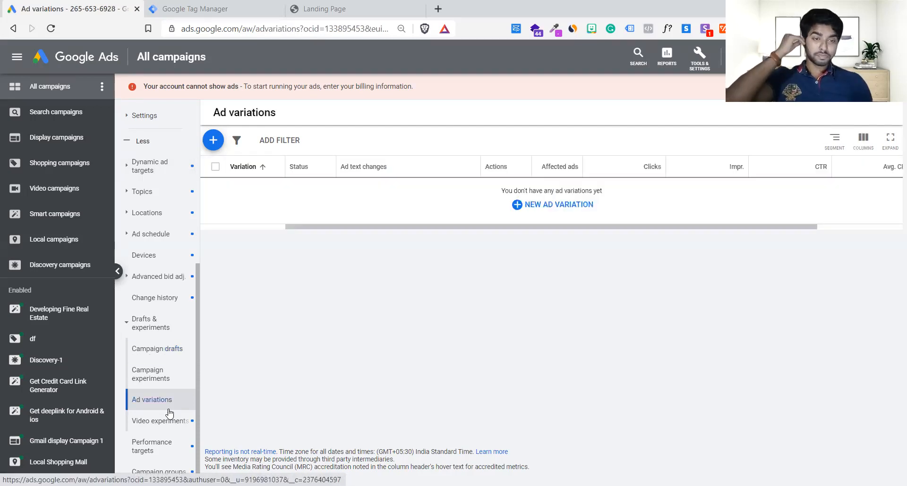
{"action": "left_click", "coordinate": [573, 208]}
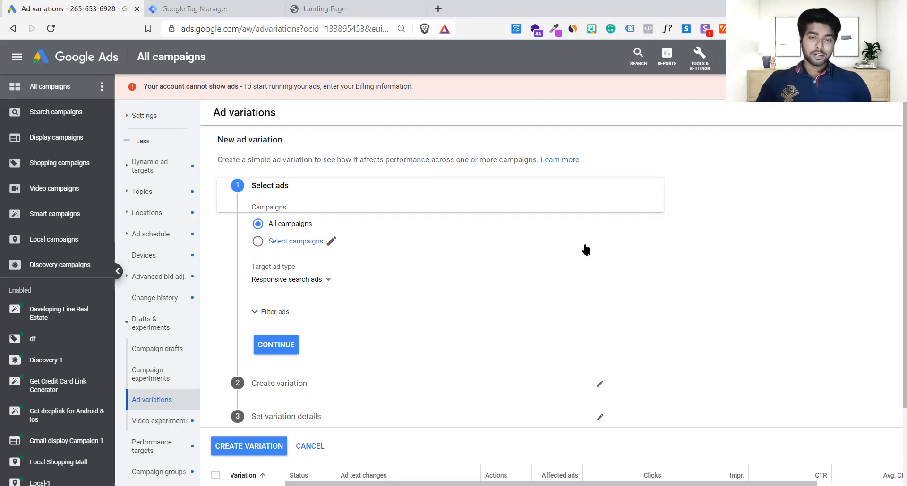
{"action": "scroll", "coordinate": [586, 249], "scroll_direction": "down", "scroll_amount": 2}
{"action": "scroll", "coordinate": [586, 249], "scroll_direction": "up", "scroll_amount": 1}
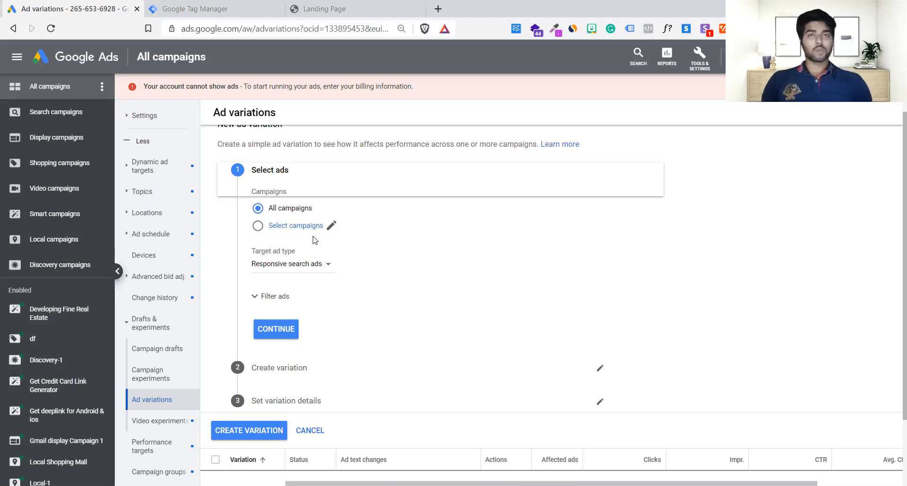
Limit the new ad variation to the Sports Shoes campaign.
{"action": "left_click", "coordinate": [258, 226]}
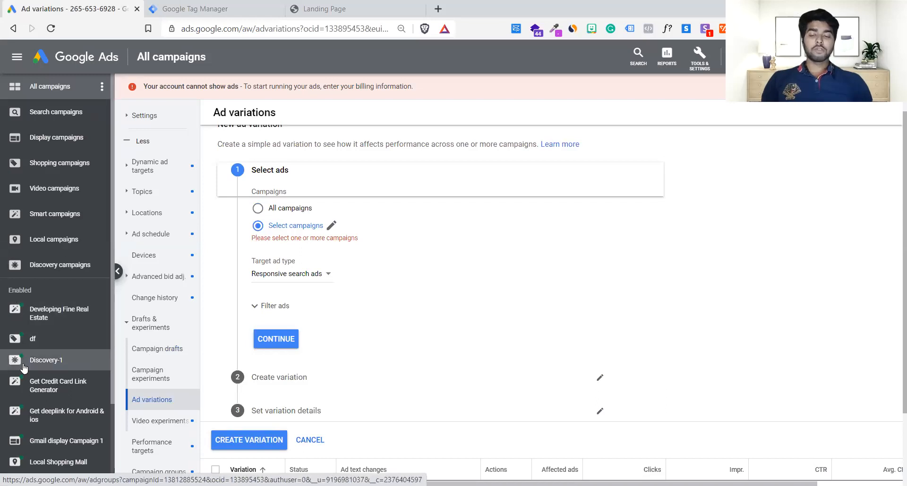
{"action": "scroll", "coordinate": [23, 364], "scroll_direction": "down", "scroll_amount": 2}
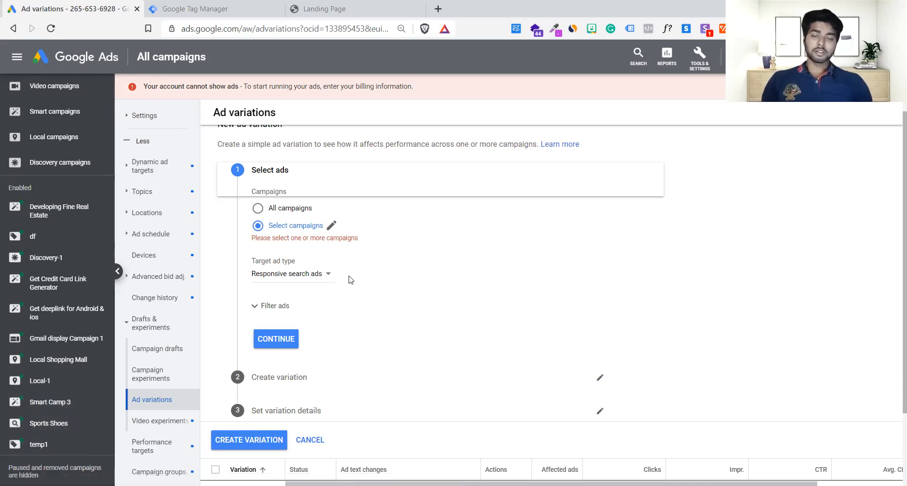
{"action": "left_click", "coordinate": [330, 228]}
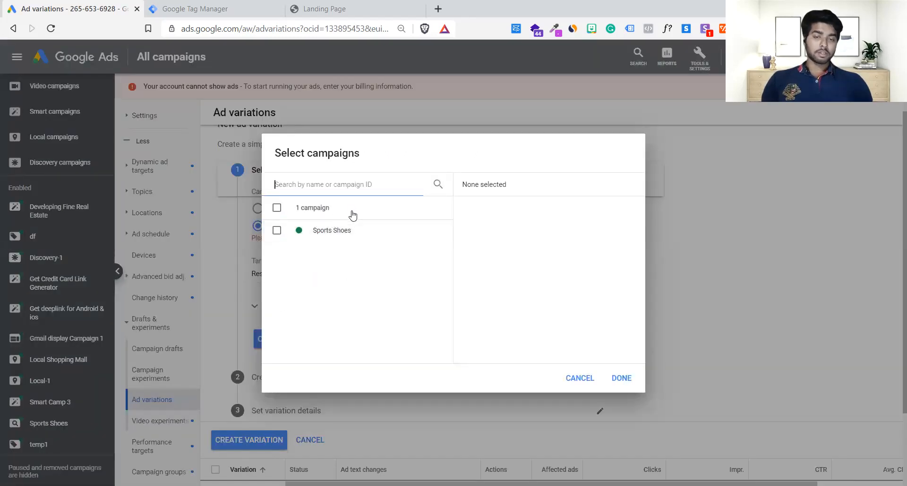
{"action": "left_click", "coordinate": [276, 231]}
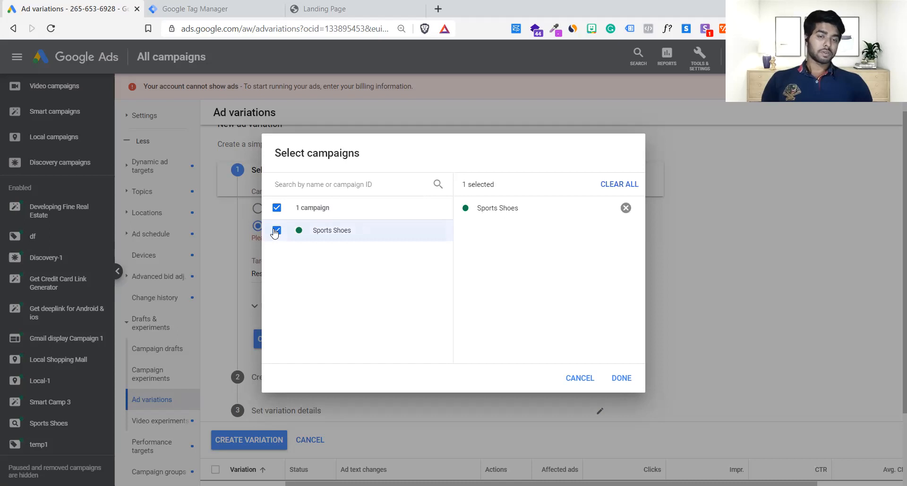
{"action": "left_click", "coordinate": [620, 379]}
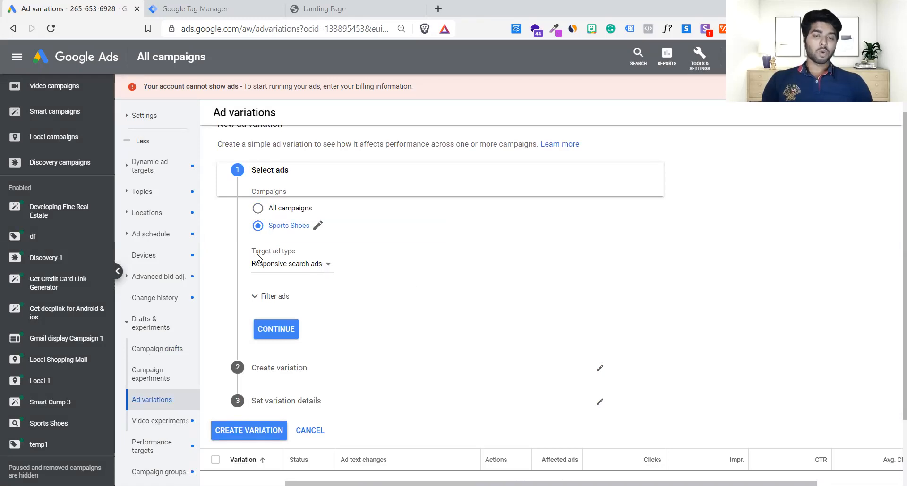
Choose Responsive search ads as the target ad type and continue to the Create variation stage.
{"action": "left_click", "coordinate": [287, 270]}
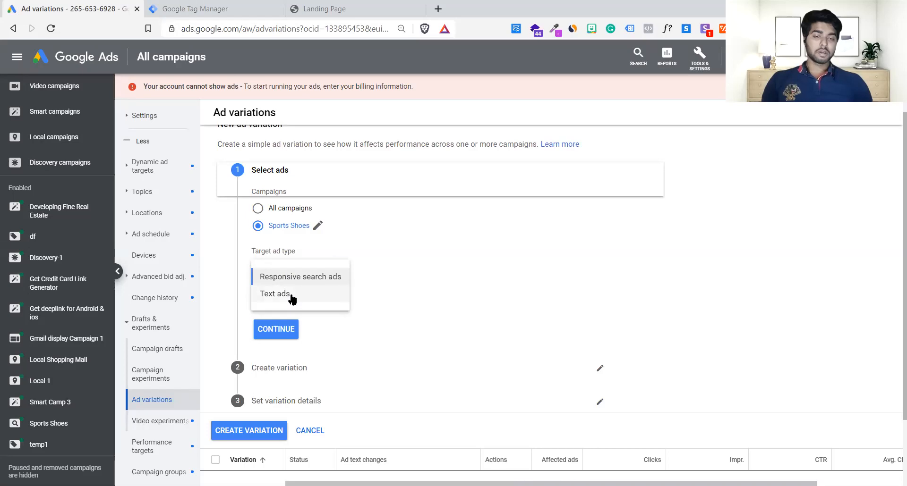
{"action": "left_click", "coordinate": [298, 280]}
{"action": "scroll", "coordinate": [298, 284], "scroll_direction": "down", "scroll_amount": 1}
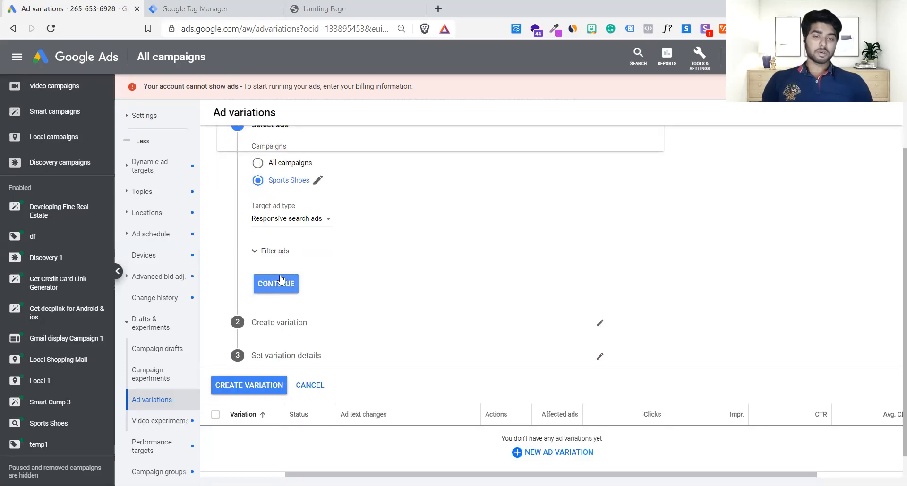
{"action": "left_click", "coordinate": [280, 282]}
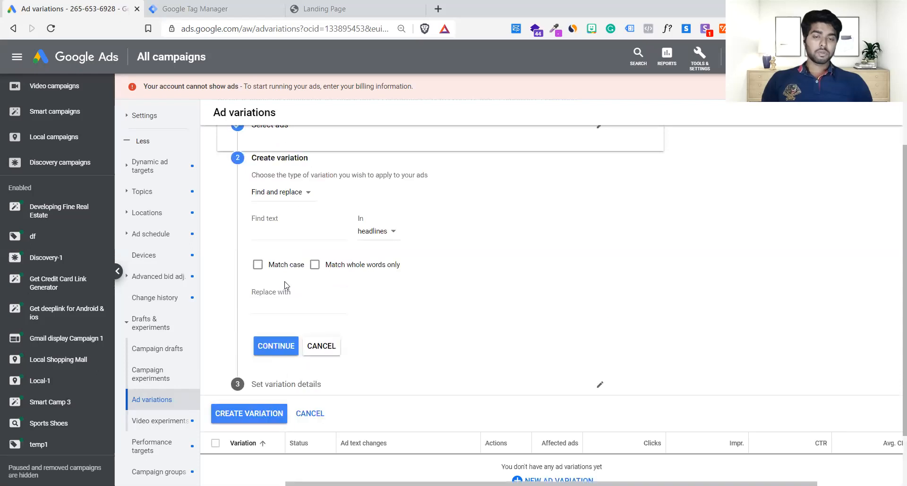
Set the ad variation type to Update URLs and start editing the Final URL.
{"action": "scroll", "coordinate": [385, 302], "scroll_direction": "up", "scroll_amount": 1}
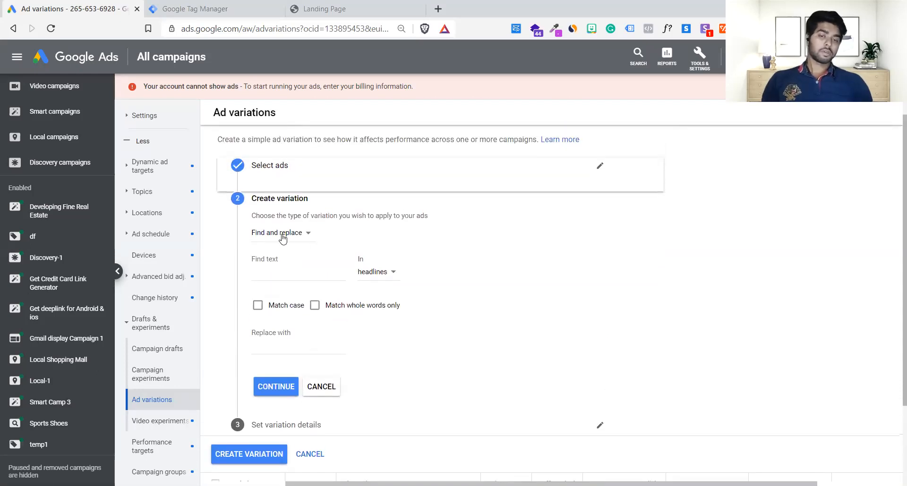
{"action": "left_click", "coordinate": [274, 235]}
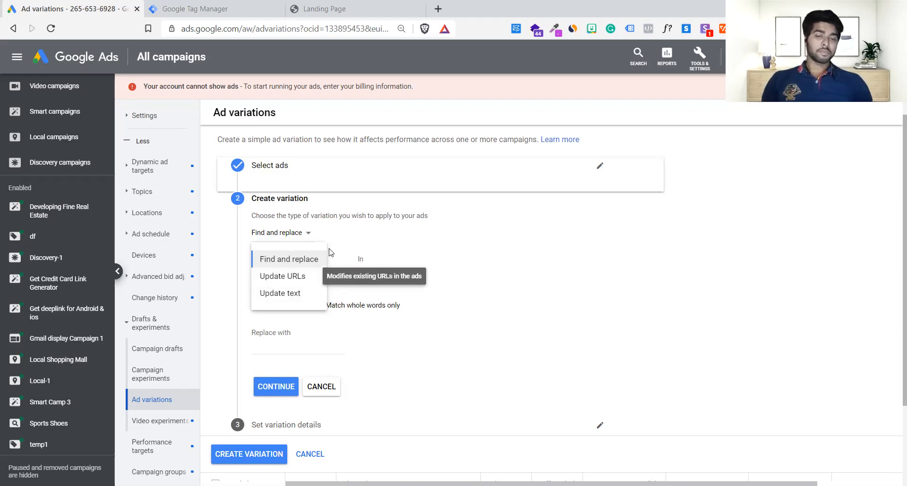
{"action": "left_click", "coordinate": [292, 279]}
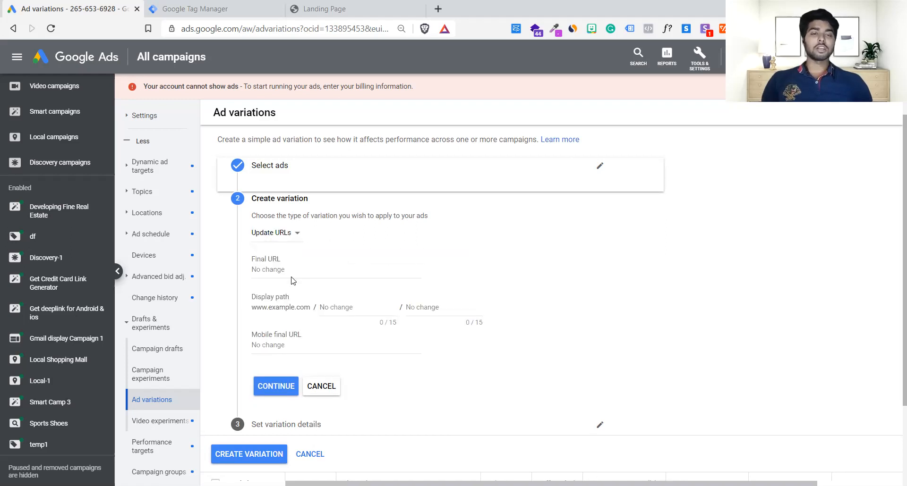
{"action": "left_click", "coordinate": [300, 265]}
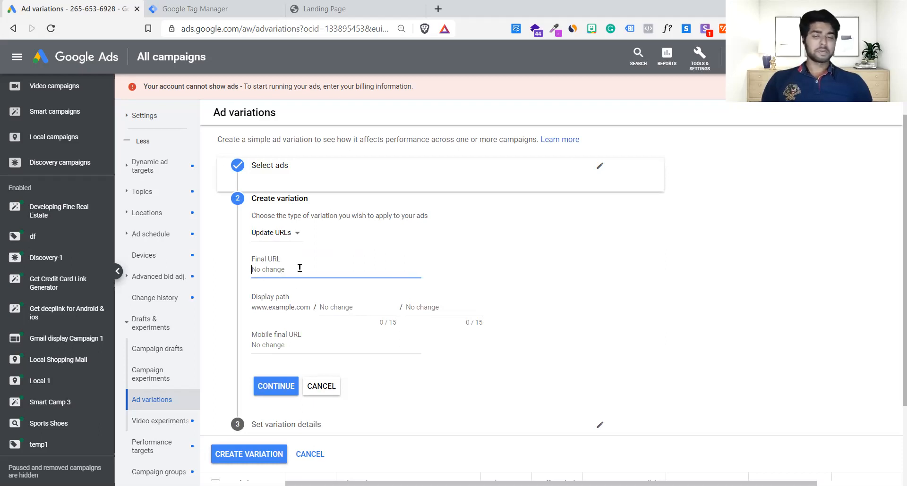
Copy the landing page address ga.swipepages.net/Lp from its browser tab and return to the Ad variations page.
{"action": "left_click", "coordinate": [363, 5]}
{"action": "left_click", "coordinate": [312, 29]}
{"action": "key", "text": "ctrl+c"}
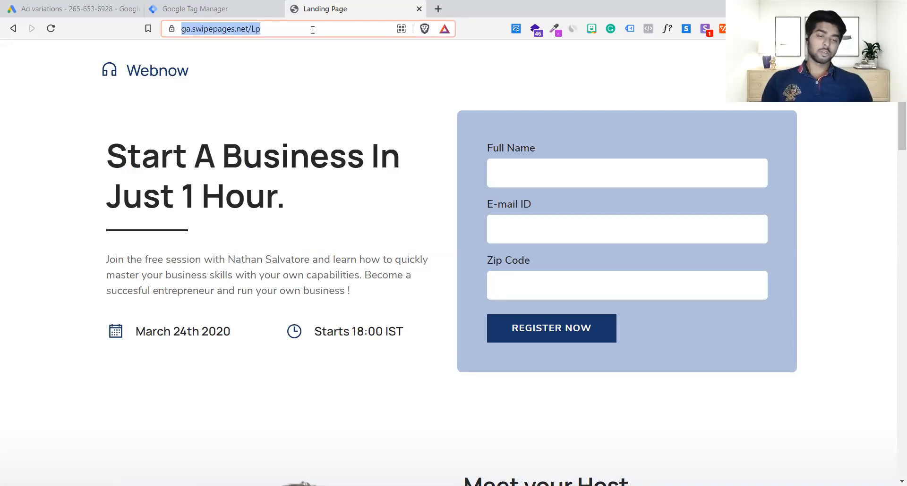
{"action": "left_click", "coordinate": [107, 5]}
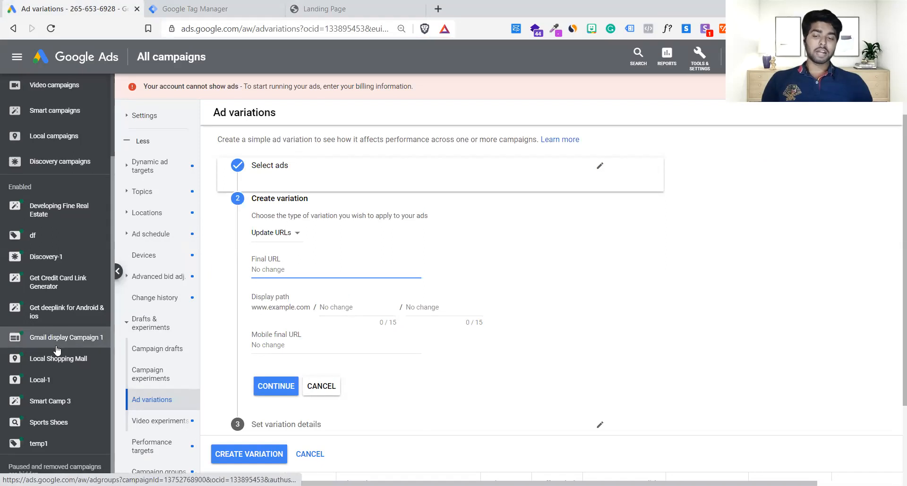
Duplicate the Ad variations browser tab and open the ads list of the Sports Shoes campaign in the copy.
{"action": "right_click", "coordinate": [113, 5]}
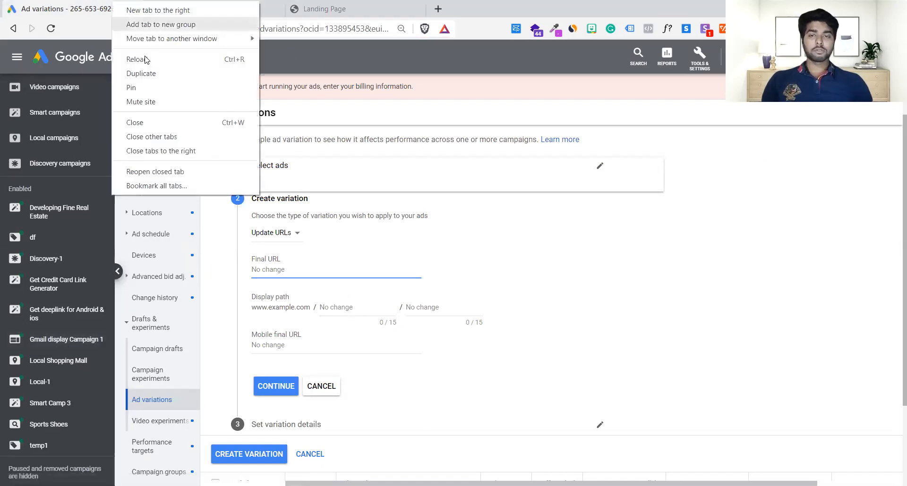
{"action": "left_click", "coordinate": [153, 74]}
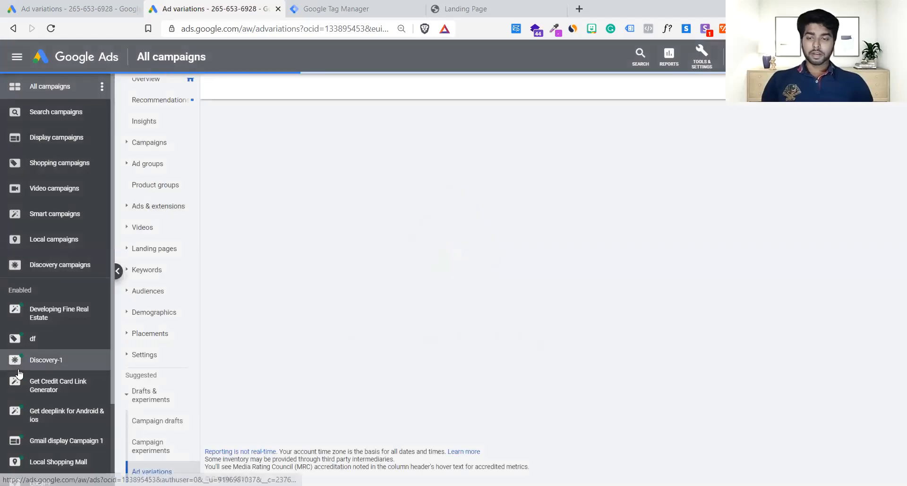
{"action": "scroll", "coordinate": [47, 363], "scroll_direction": "down", "scroll_amount": 2}
{"action": "left_click", "coordinate": [42, 423]}
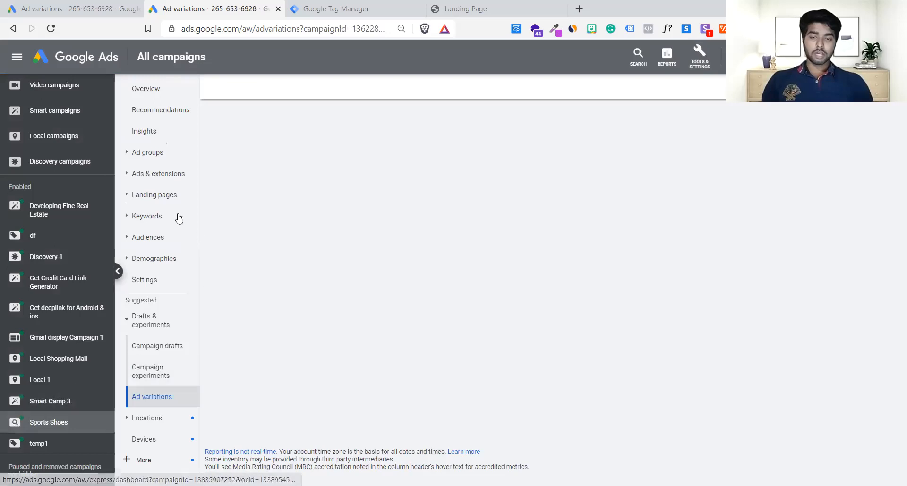
{"action": "left_click", "coordinate": [154, 203]}
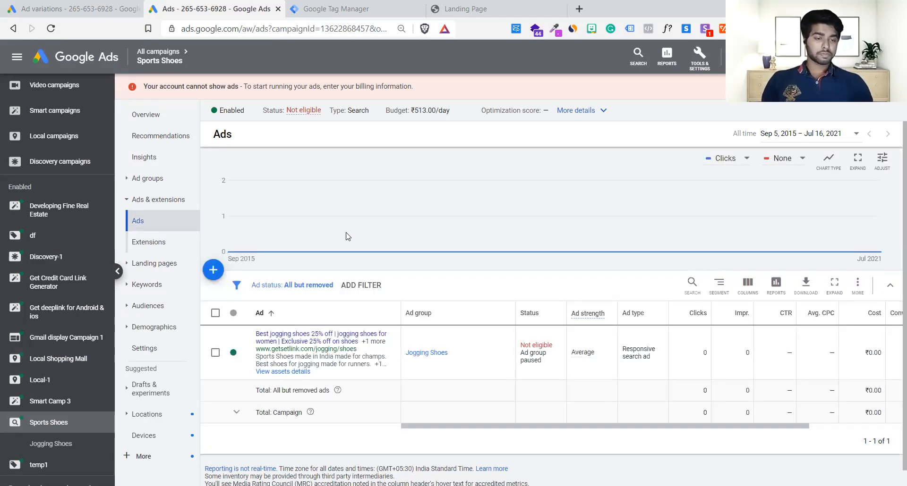
Open the Jogging Shoes responsive search ad for editing and examine its final URL, display path and headlines.
{"action": "scroll", "coordinate": [489, 373], "scroll_direction": "down", "scroll_amount": 1}
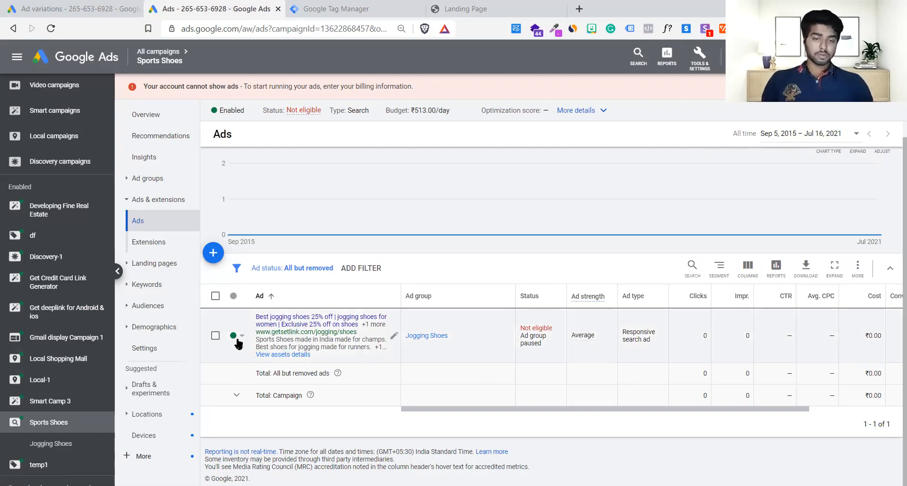
{"action": "left_click_drag", "start_coordinate": [358, 336], "coordinate": [258, 336]}
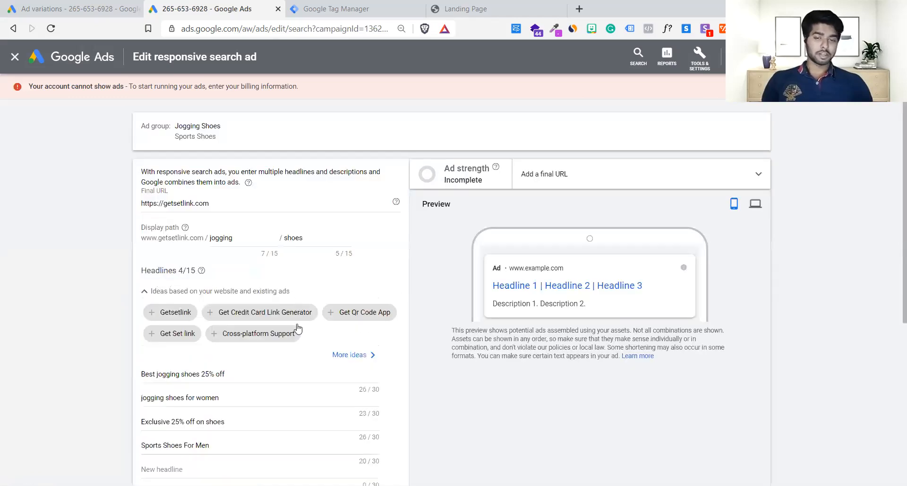
{"action": "scroll", "coordinate": [267, 361], "scroll_direction": "down", "scroll_amount": 5}
{"action": "scroll", "coordinate": [265, 351], "scroll_direction": "up", "scroll_amount": 5}
{"action": "left_click", "coordinate": [237, 151]}
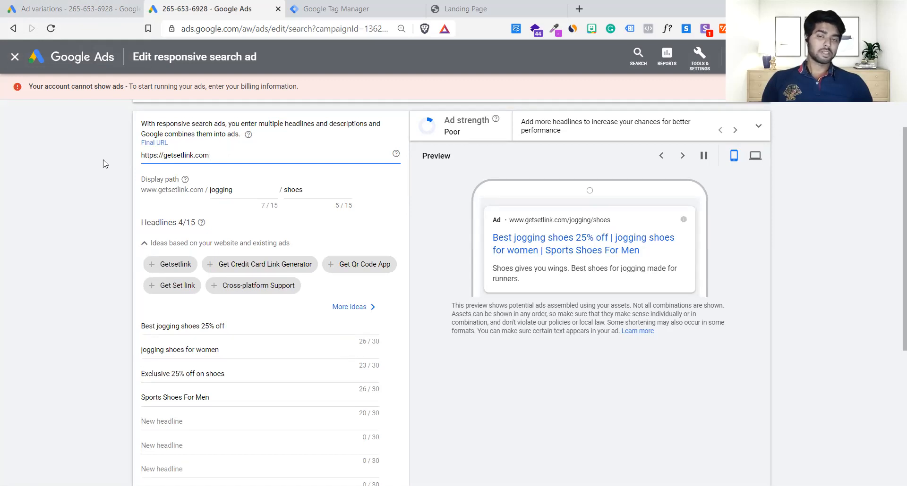
{"action": "left_click", "coordinate": [173, 141]}
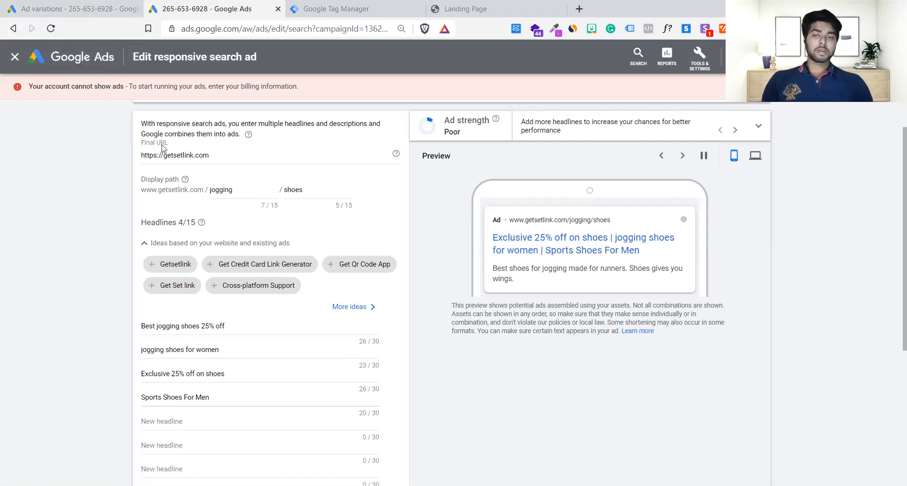
{"action": "triple_click", "coordinate": [220, 157]}
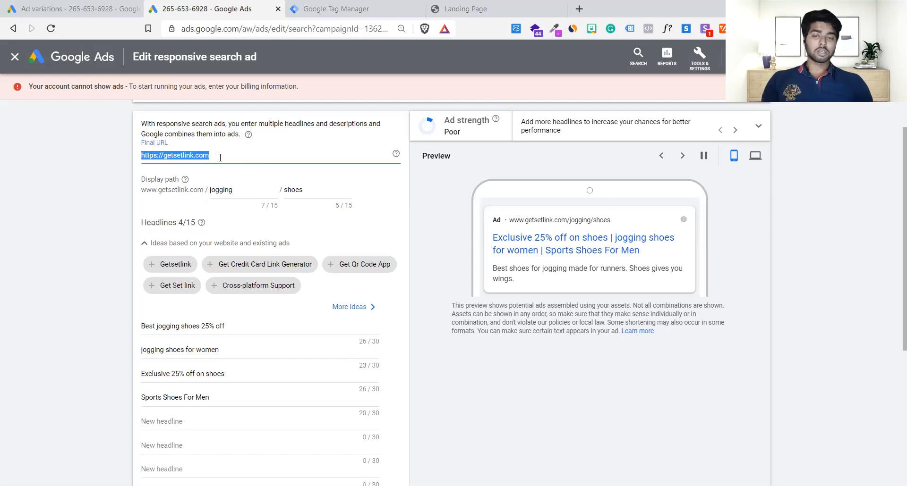
{"action": "key", "text": "BackSpace"}
{"action": "key", "text": "ctrl+v"}
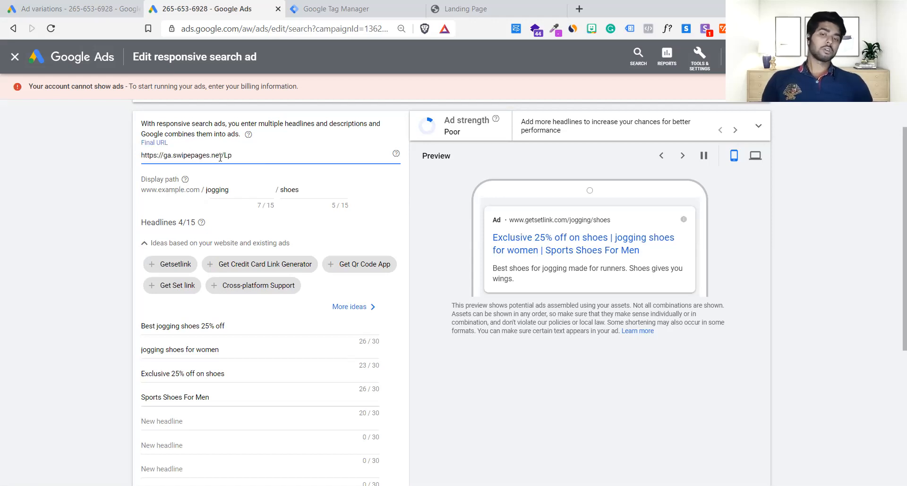
{"action": "key", "text": "ctrl+z"}
{"action": "key", "text": "ctrl+z"}
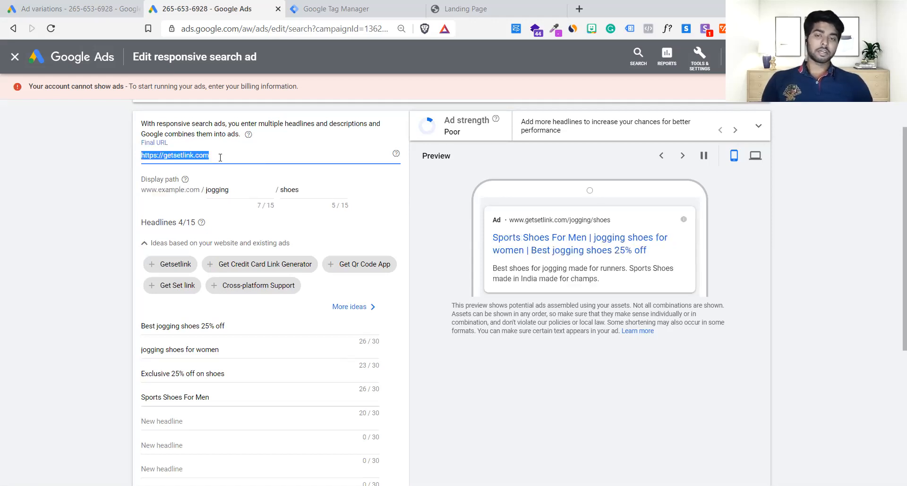
{"action": "left_click", "coordinate": [75, 182]}
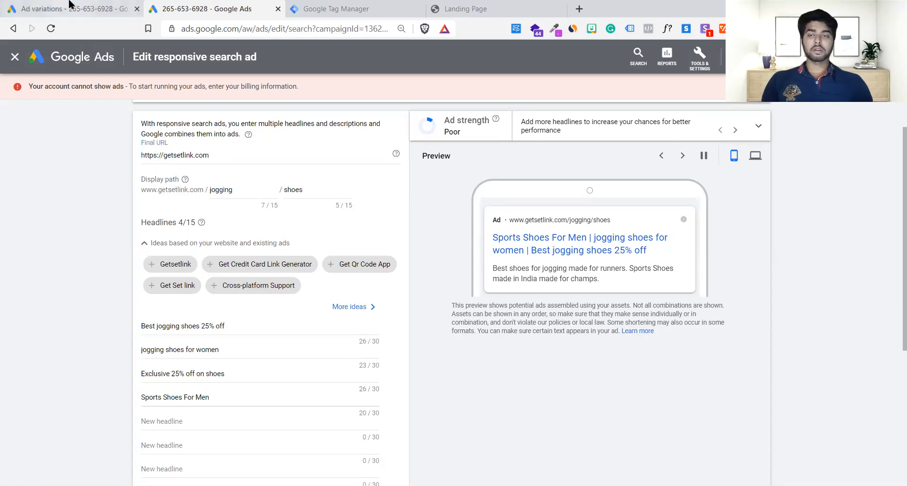
{"action": "left_click", "coordinate": [14, 57]}
{"action": "left_click", "coordinate": [549, 411]}
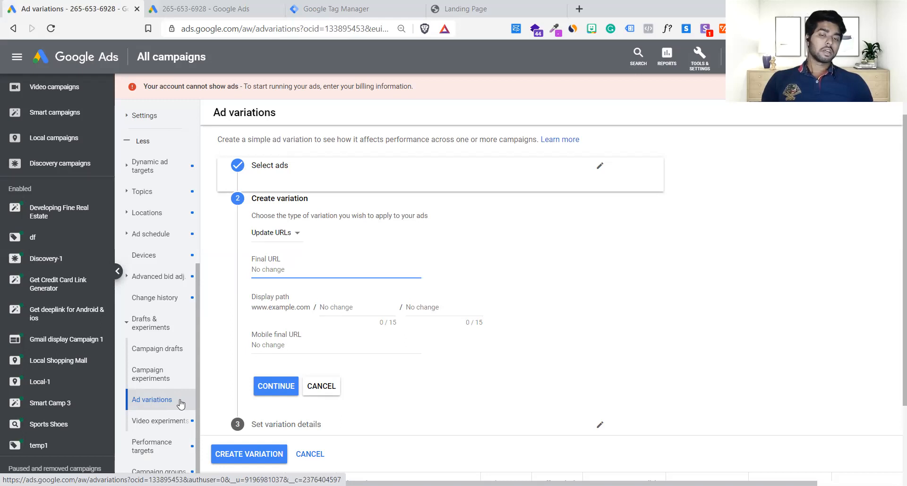
{"action": "left_click", "coordinate": [295, 236]}
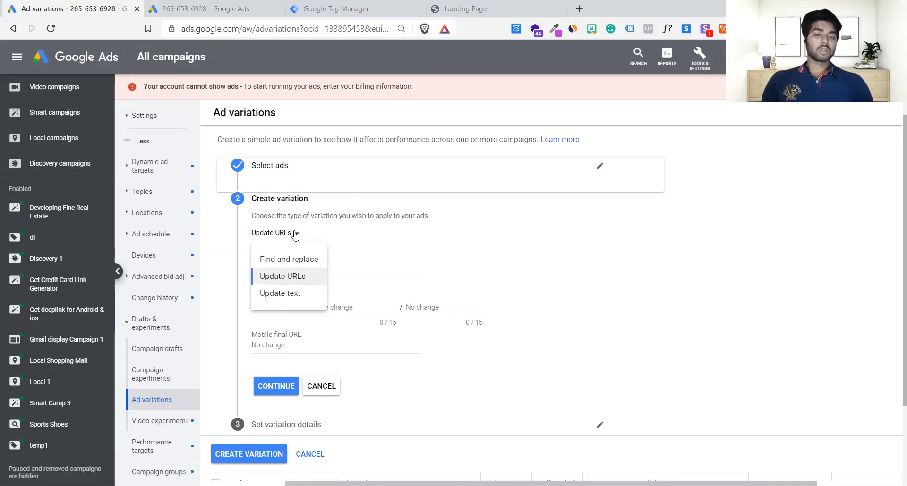
{"action": "left_click", "coordinate": [287, 278]}
{"action": "left_click", "coordinate": [299, 272]}
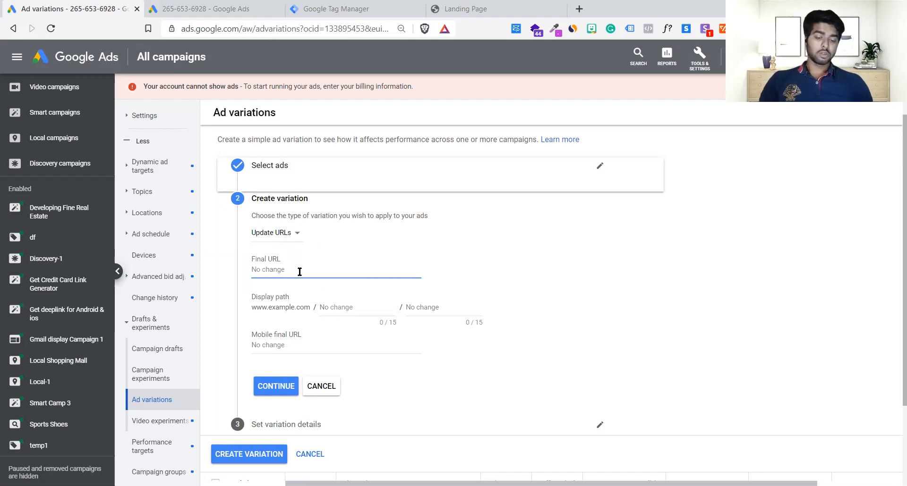
{"action": "left_click_drag", "start_coordinate": [284, 261], "coordinate": [252, 262]}
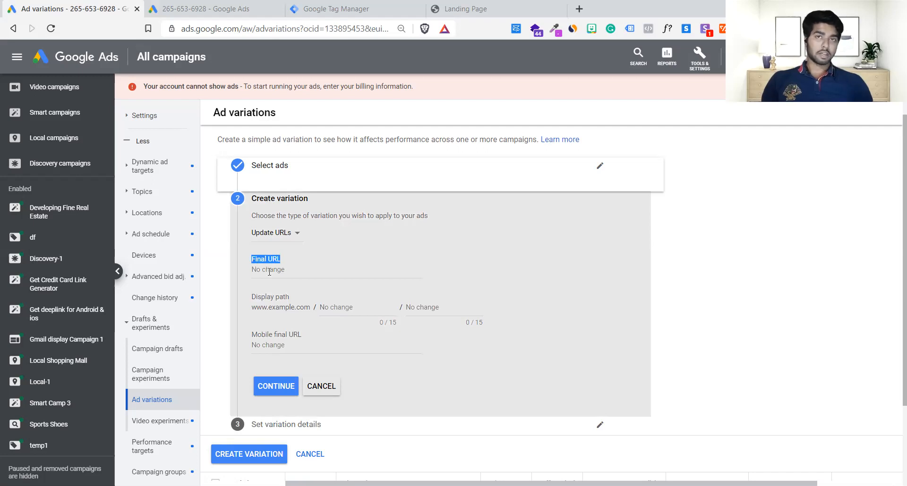
{"action": "left_click", "coordinate": [269, 272]}
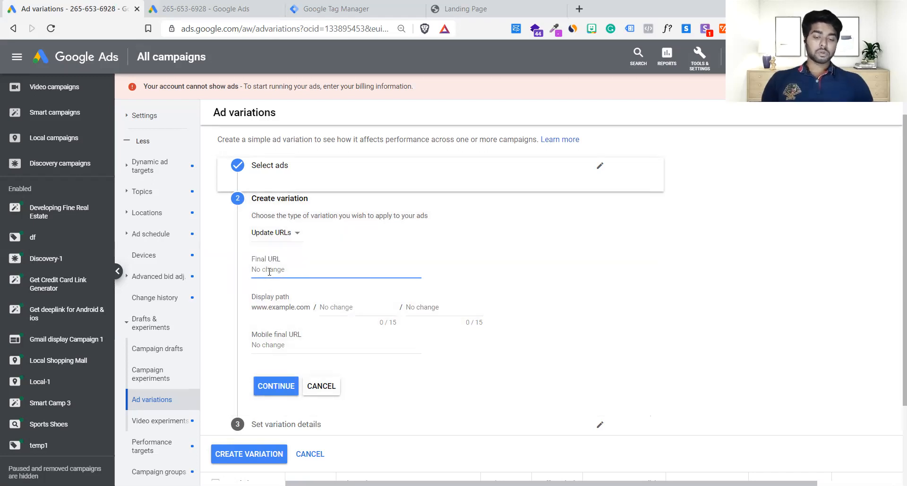
{"action": "key", "text": "ctrl+v"}
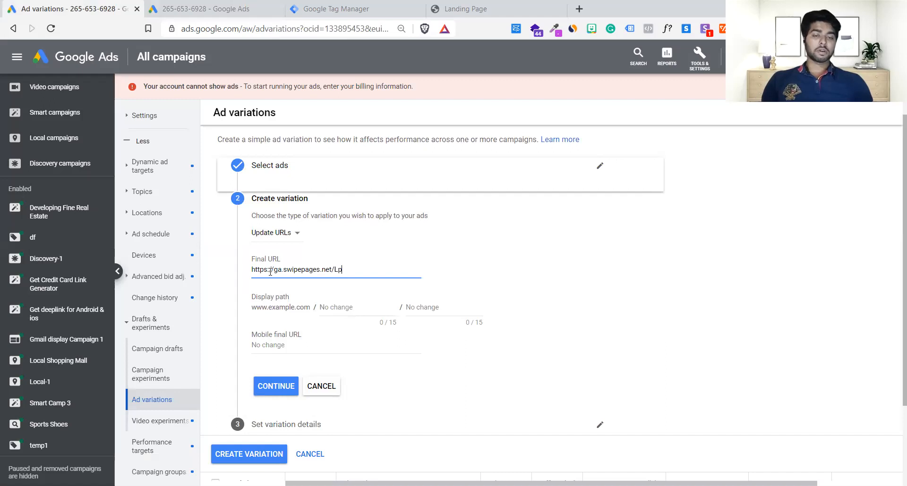
Set the variation's display path to sports / shoes.
{"action": "left_click", "coordinate": [339, 303]}
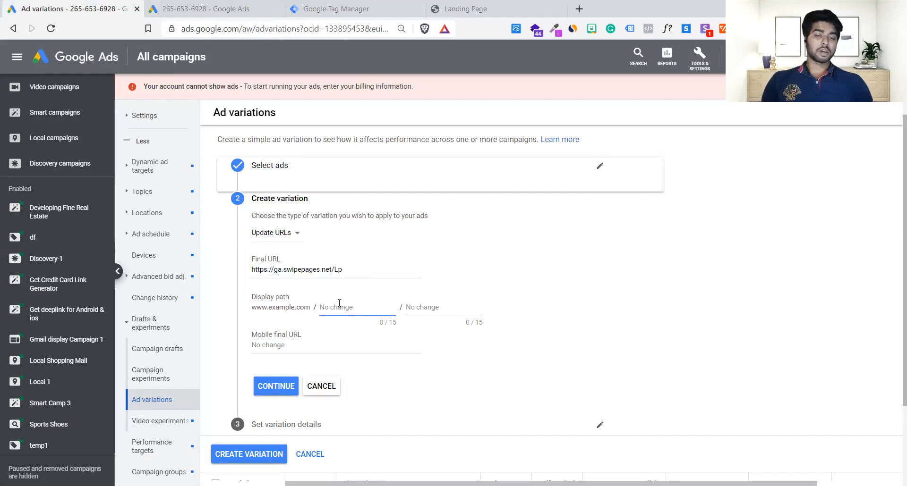
{"action": "type", "text": "s"}
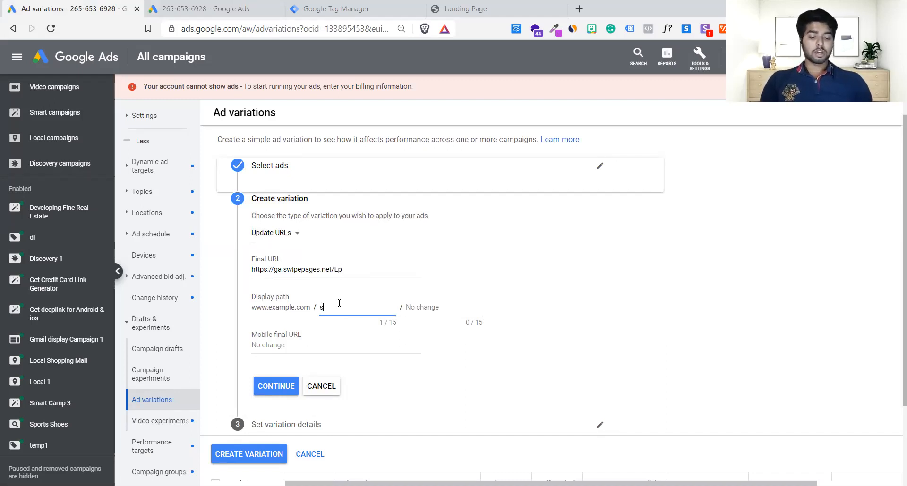
{"action": "key", "text": "BackSpace"}
{"action": "key", "text": "BackSpace"}
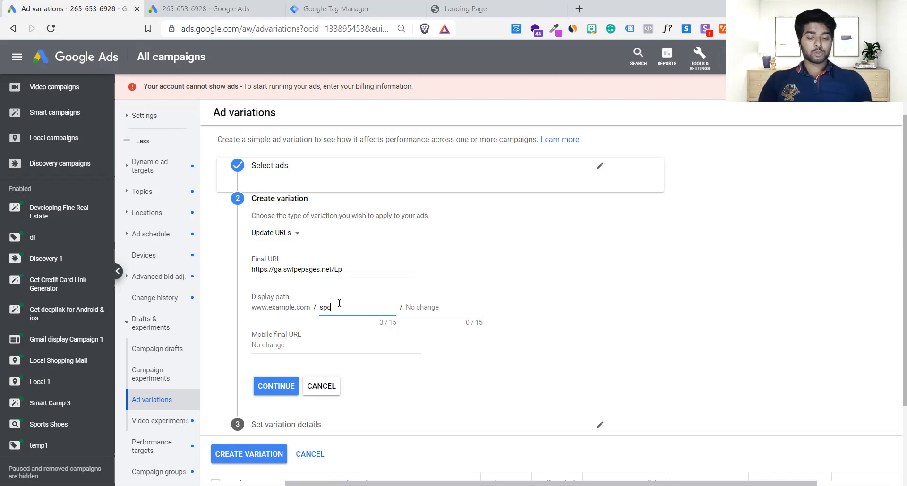
{"action": "key", "text": "Tab"}
{"action": "type", "text": "s"}
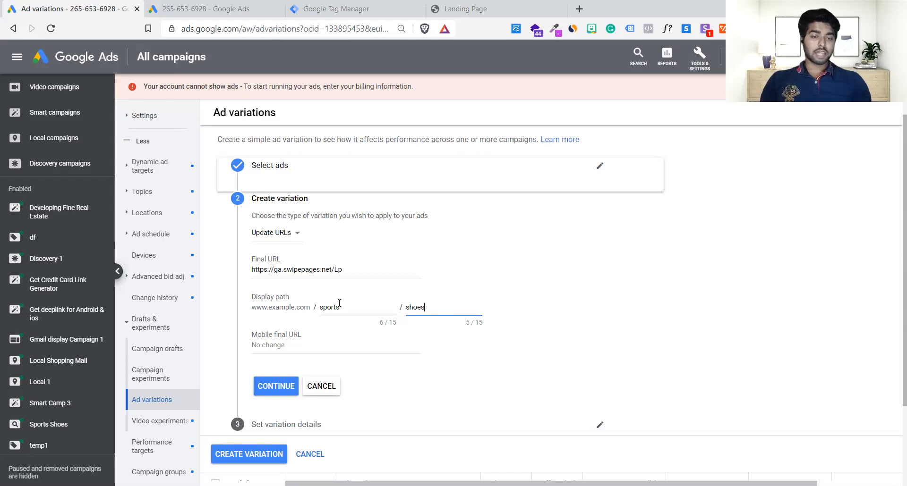
{"action": "left_click", "coordinate": [518, 325]}
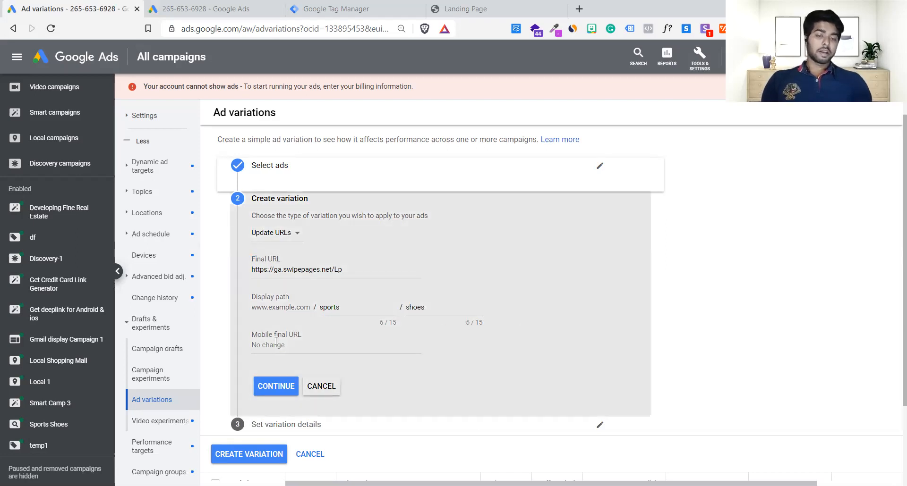
{"action": "left_click", "coordinate": [300, 346]}
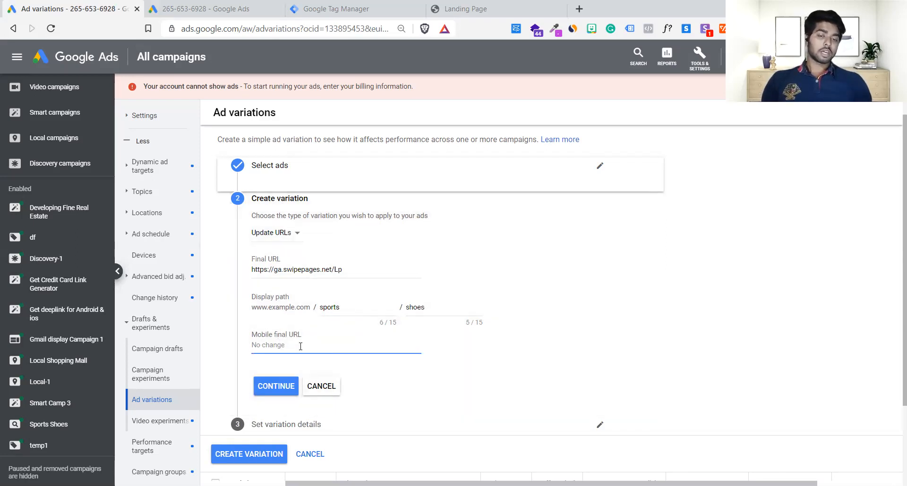
{"action": "scroll", "coordinate": [300, 347], "scroll_direction": "down", "scroll_amount": 2}
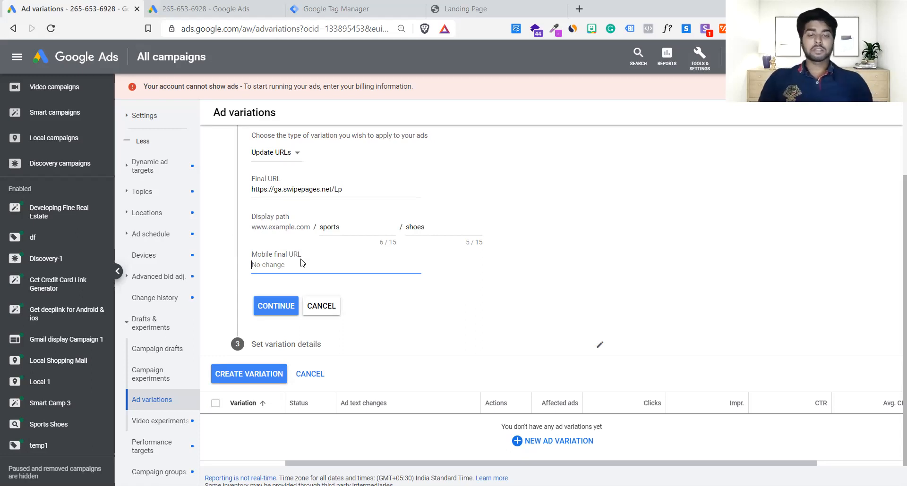
{"action": "left_click", "coordinate": [368, 191]}
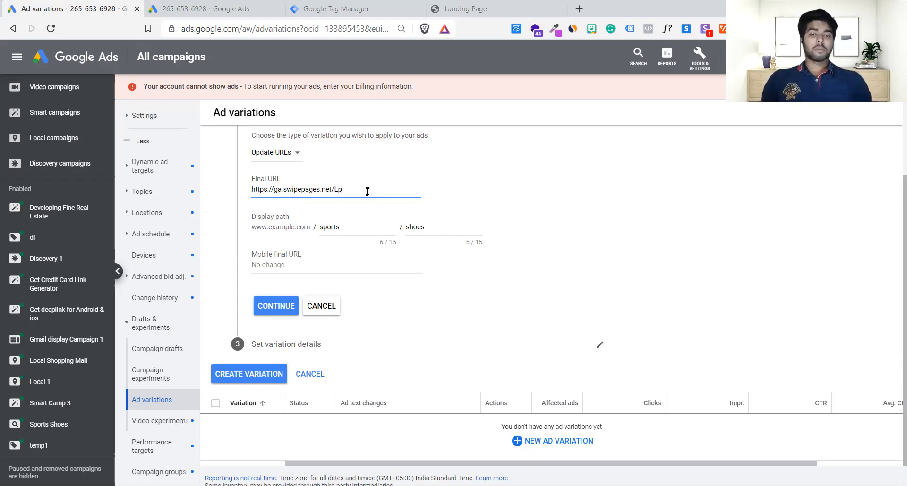
{"action": "left_click_drag", "start_coordinate": [367, 191], "coordinate": [240, 190]}
{"action": "key", "text": "ctrl+c"}
{"action": "left_click", "coordinate": [290, 268]}
{"action": "key", "text": "ctrl+v"}
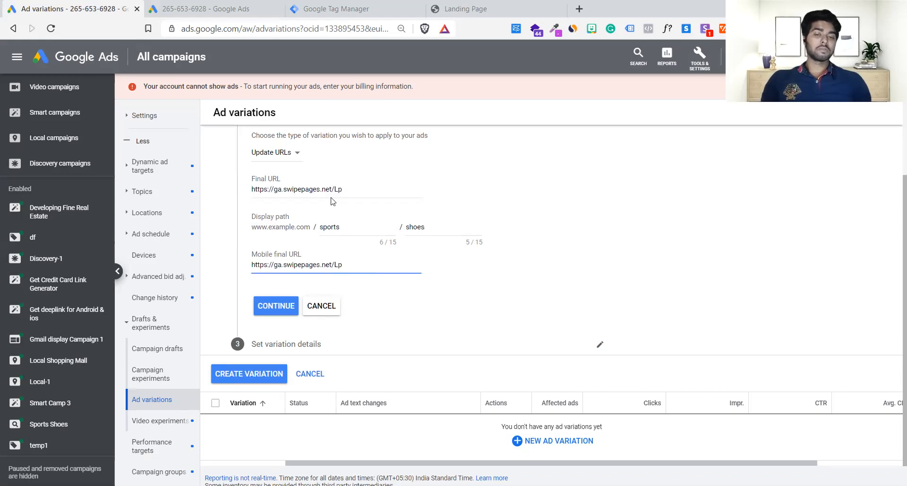
{"action": "left_click", "coordinate": [278, 307]}
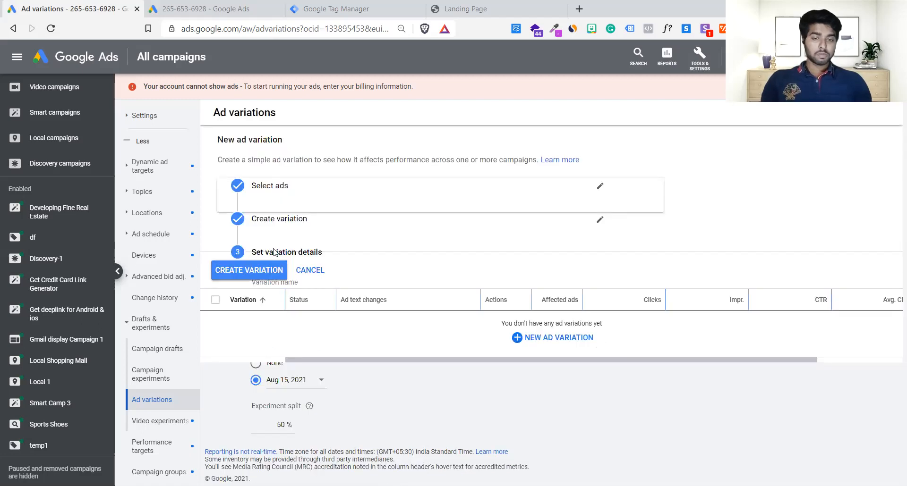
{"action": "left_click", "coordinate": [253, 272]}
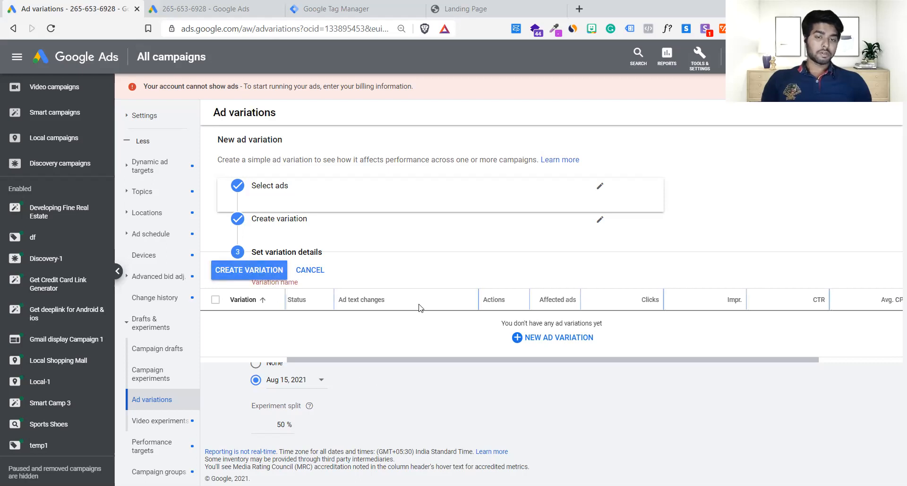
{"action": "scroll", "coordinate": [457, 231], "scroll_direction": "down", "scroll_amount": 1}
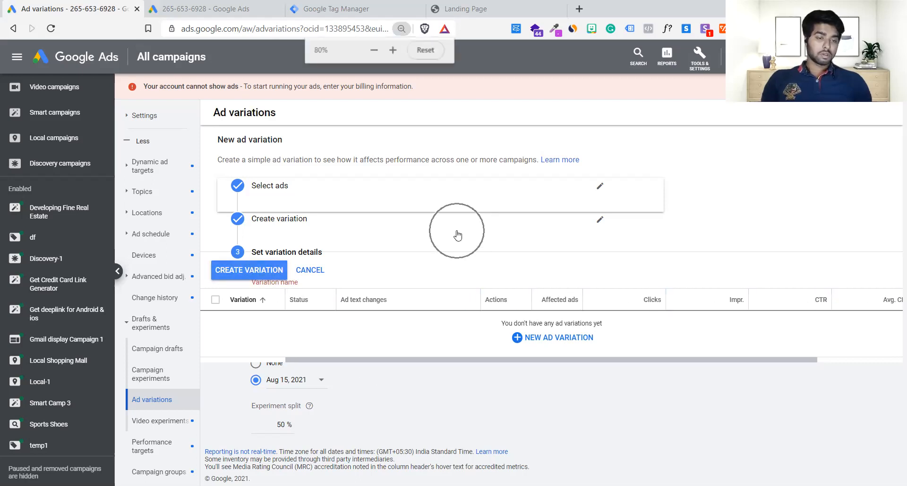
{"action": "scroll", "coordinate": [457, 232], "scroll_direction": "down", "scroll_amount": 1}
{"action": "scroll", "coordinate": [454, 238], "scroll_direction": "up", "scroll_amount": 1}
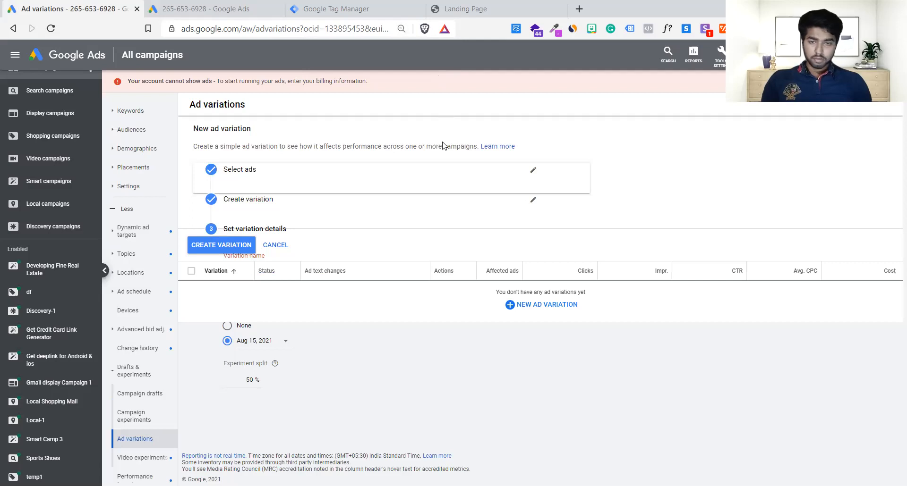
{"action": "scroll", "coordinate": [443, 145], "scroll_direction": "up", "scroll_amount": 1}
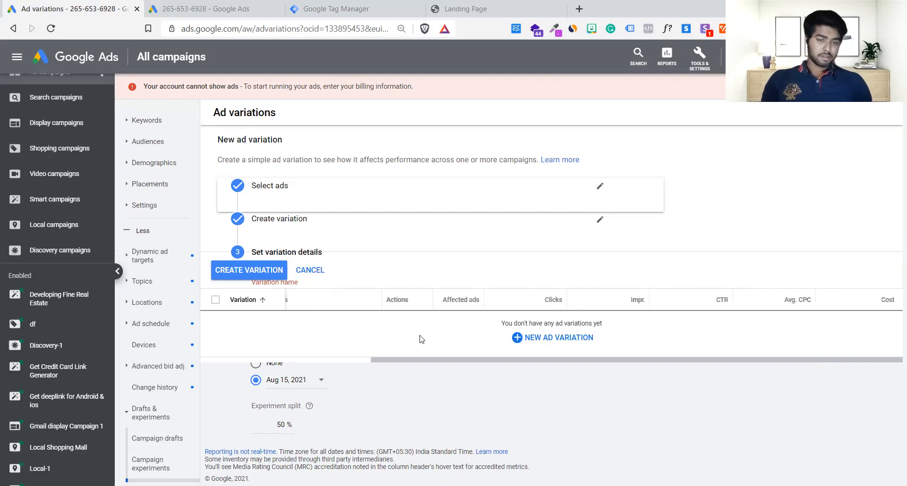
{"action": "left_click", "coordinate": [310, 273]}
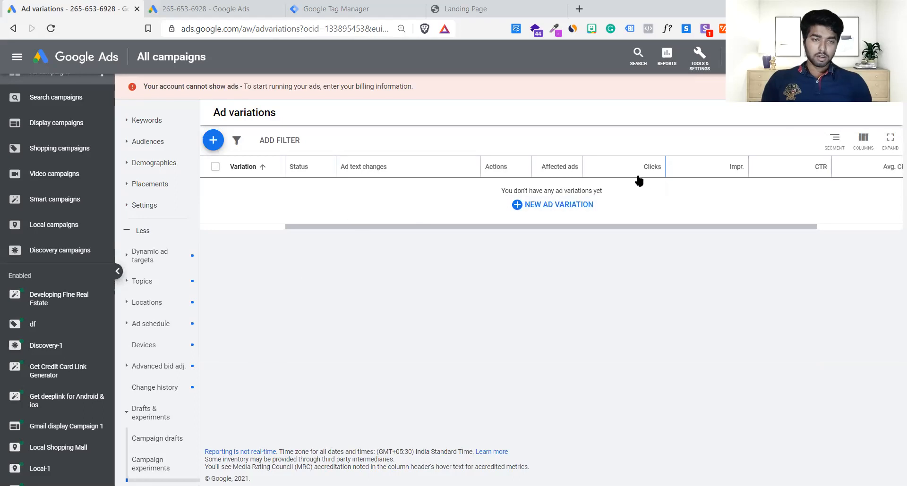
Start a new ad variation for responsive search ads, limit it to the Sports Shoes campaign without an ad filter, and confirm the ad selection.
{"action": "left_click", "coordinate": [577, 200]}
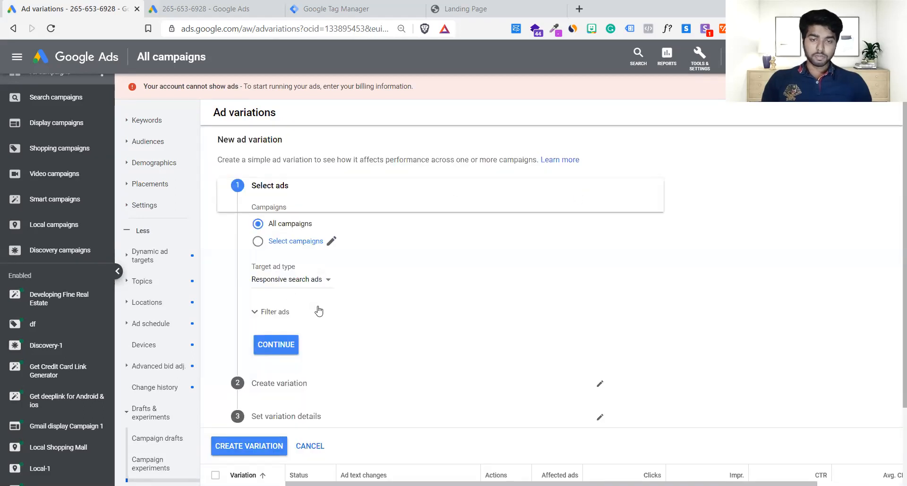
{"action": "scroll", "coordinate": [317, 310], "scroll_direction": "down", "scroll_amount": 2}
{"action": "left_click", "coordinate": [278, 212]}
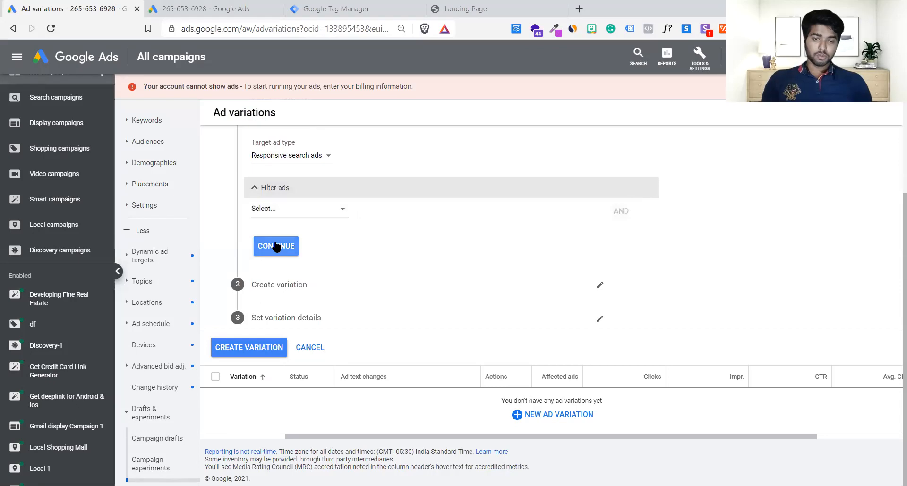
{"action": "left_click", "coordinate": [289, 211]}
{"action": "left_click", "coordinate": [230, 220]}
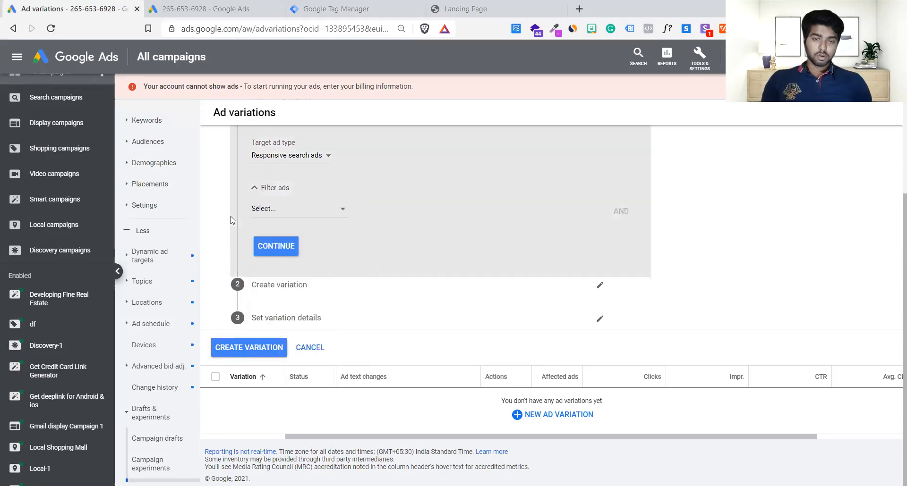
{"action": "scroll", "coordinate": [231, 220], "scroll_direction": "up", "scroll_amount": 3}
{"action": "left_click", "coordinate": [290, 241]}
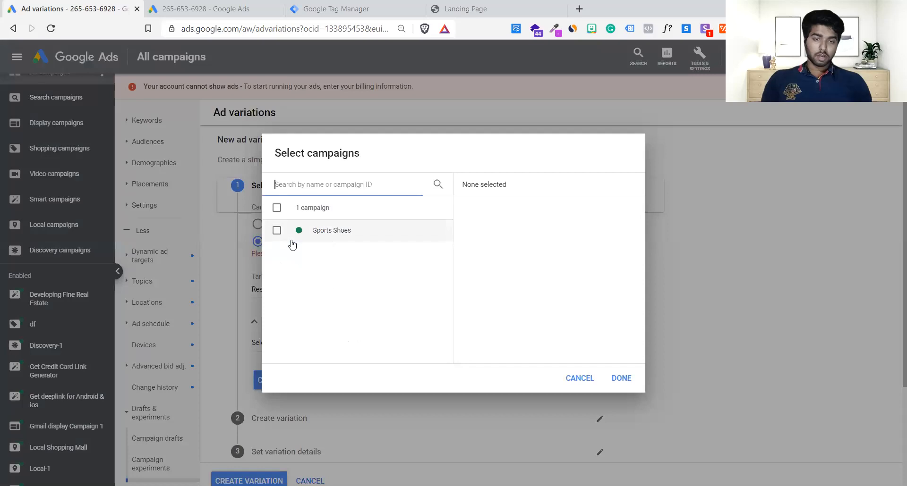
{"action": "left_click", "coordinate": [325, 231]}
{"action": "left_click", "coordinate": [622, 378]}
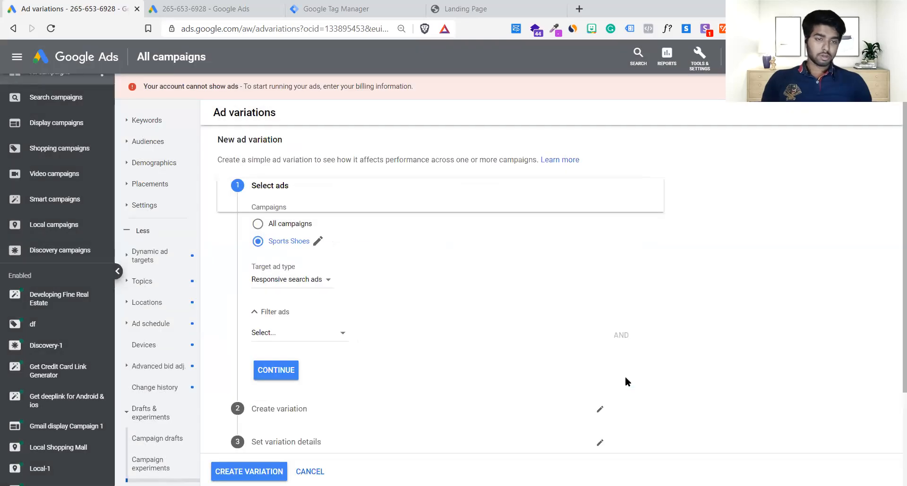
{"action": "scroll", "coordinate": [420, 311], "scroll_direction": "down", "scroll_amount": 3}
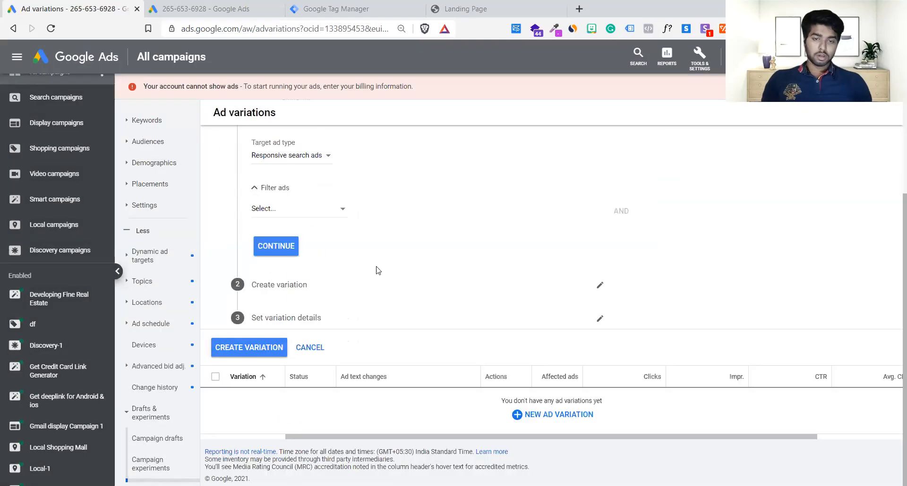
{"action": "left_click", "coordinate": [290, 214]}
{"action": "left_click", "coordinate": [412, 188]}
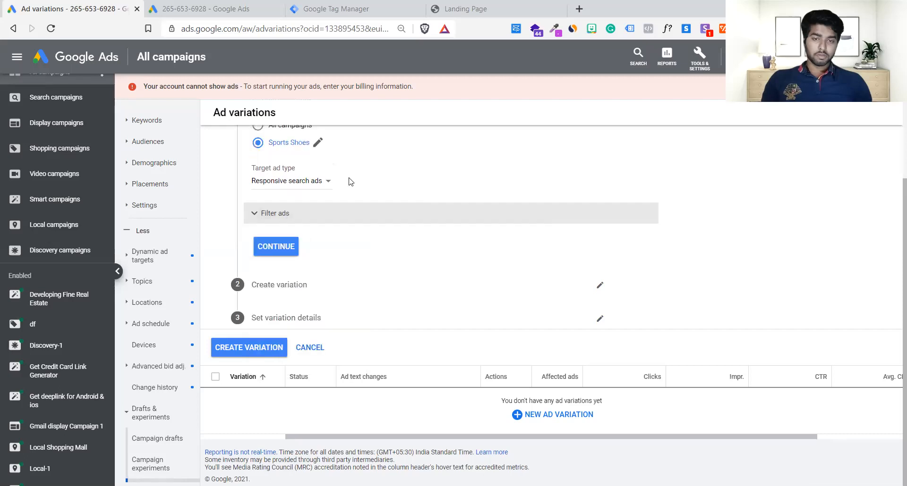
{"action": "left_click", "coordinate": [284, 245]}
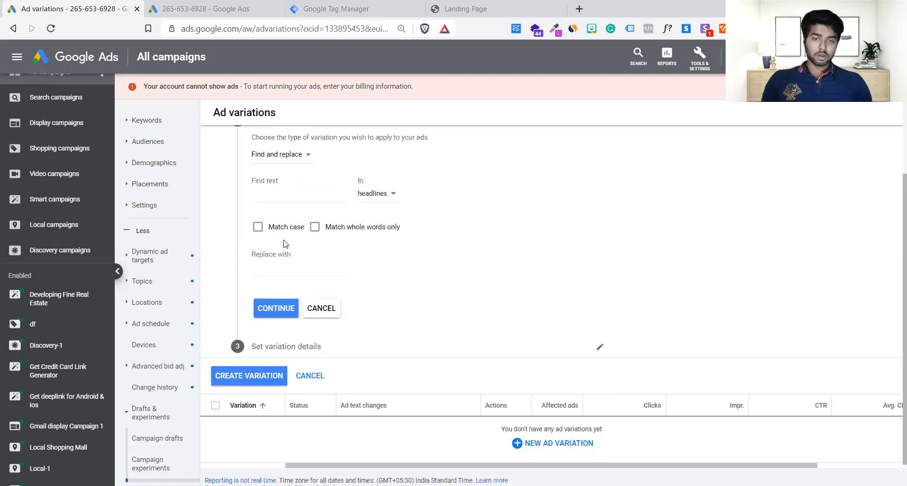
{"action": "left_click", "coordinate": [298, 157]}
{"action": "left_click", "coordinate": [289, 201]}
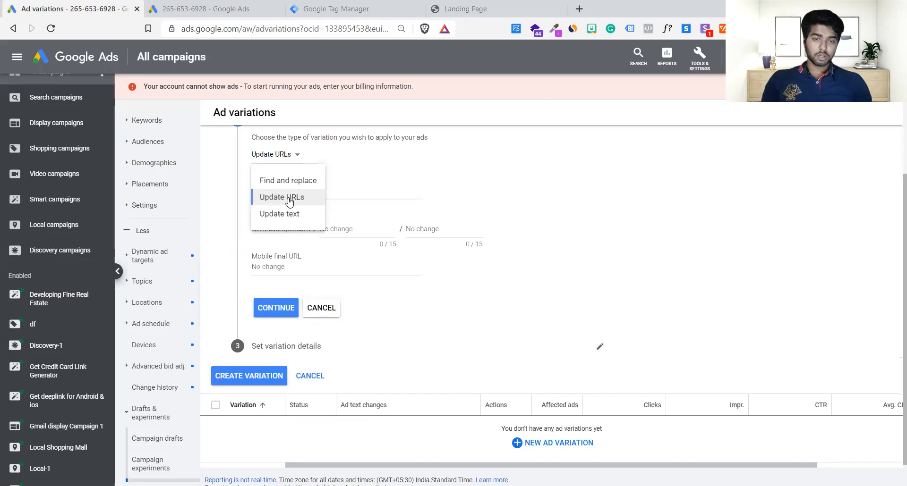
{"action": "left_click", "coordinate": [315, 193]}
{"action": "key", "text": "ctrl+v"}
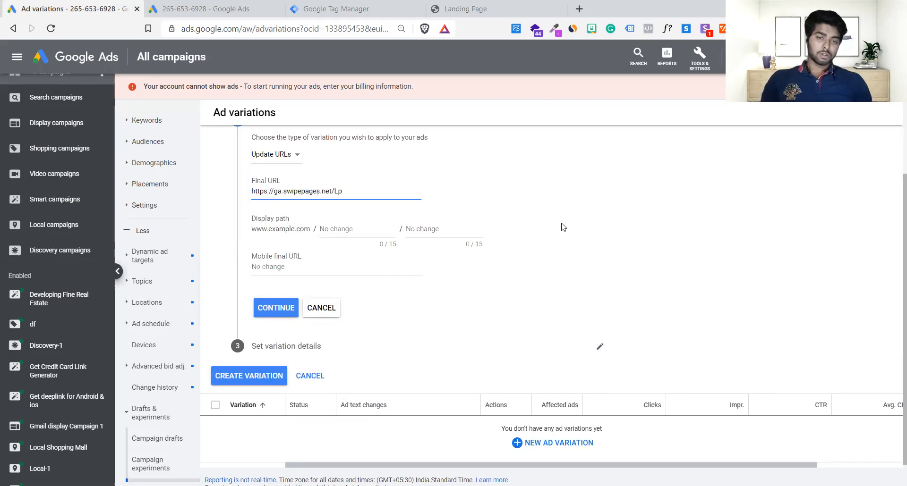
{"action": "left_click", "coordinate": [561, 227]}
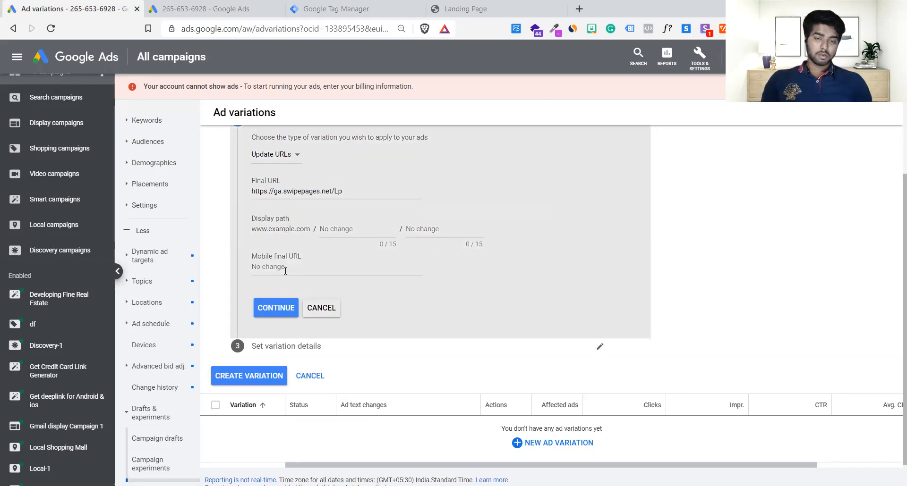
{"action": "left_click", "coordinate": [283, 267]}
{"action": "key", "text": "ctrl+v"}
{"action": "left_click", "coordinate": [283, 311]}
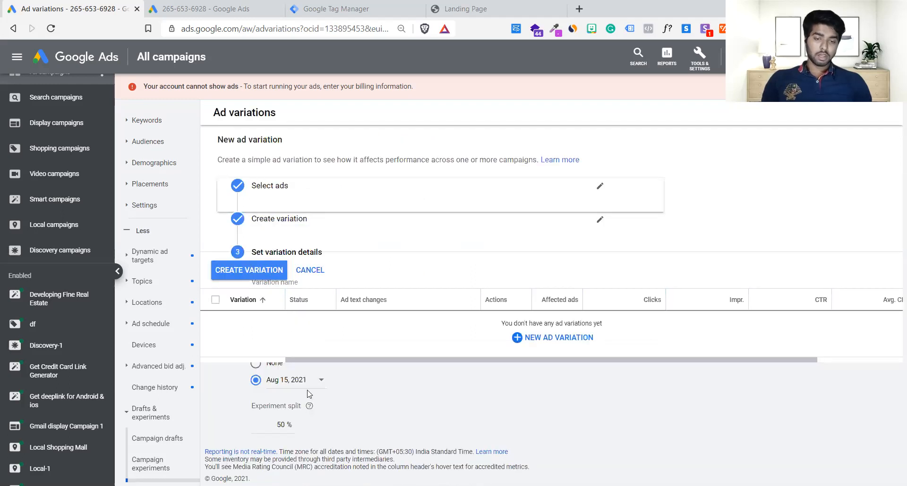
Set the variation's end date to Jul 17, 2021.
{"action": "left_click", "coordinate": [256, 366]}
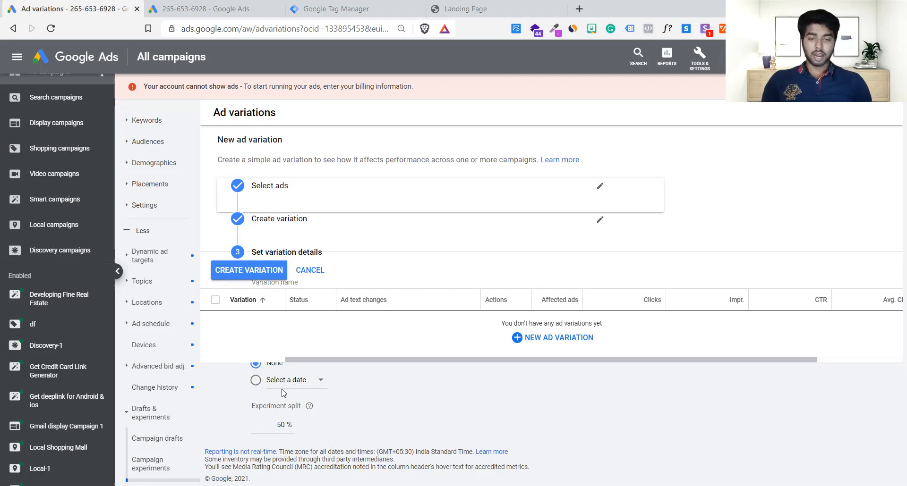
{"action": "left_click", "coordinate": [255, 381]}
{"action": "left_click", "coordinate": [281, 381]}
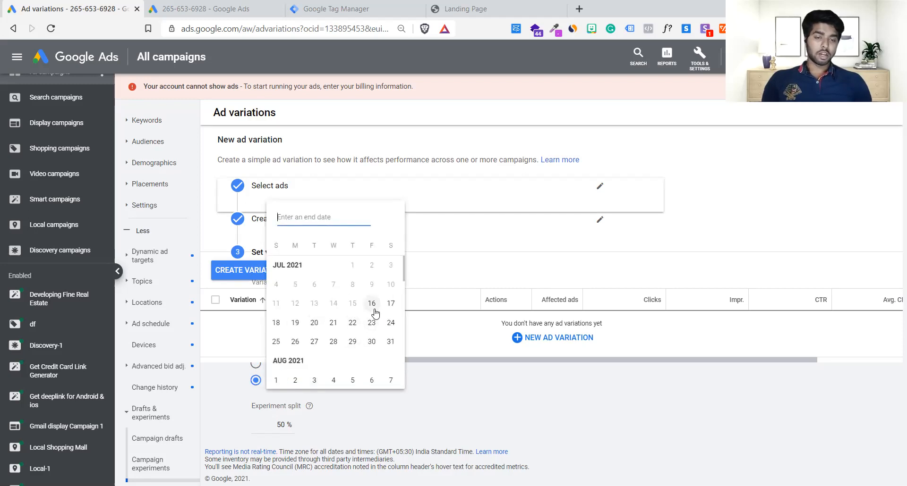
{"action": "left_click", "coordinate": [391, 304]}
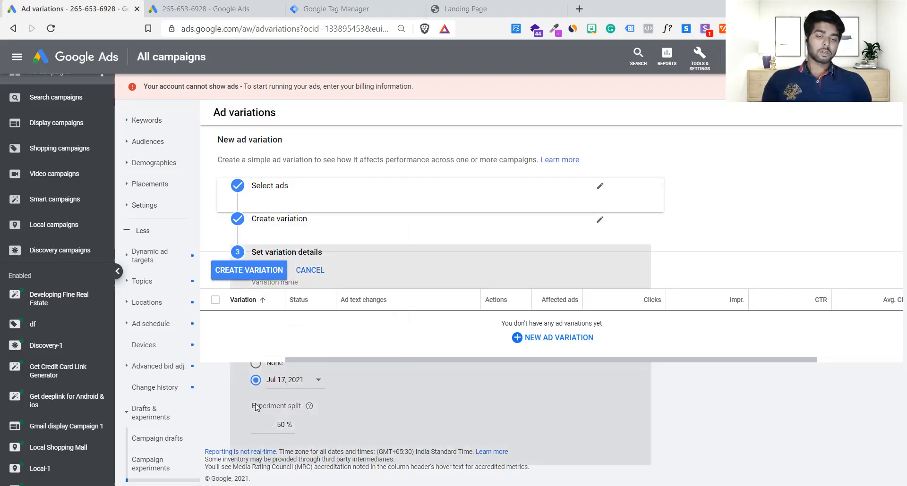
Enter 50% as the variation's experiment split.
{"action": "left_click", "coordinate": [266, 421]}
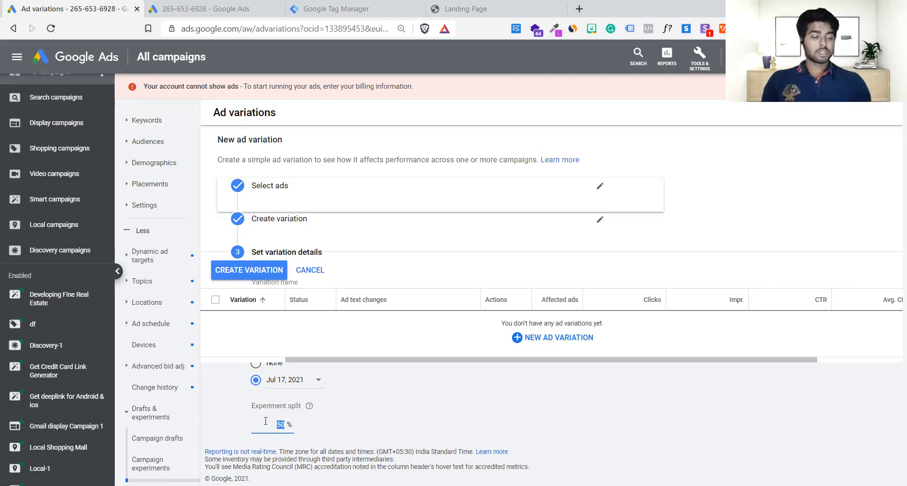
{"action": "type", "text": "50"}
{"action": "key", "text": "ctrl+a"}
{"action": "key", "text": "BackSpace"}
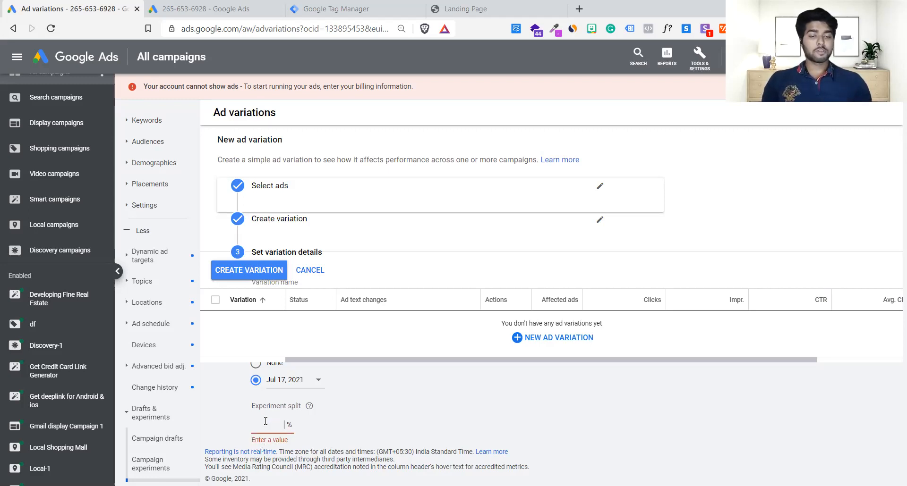
{"action": "type", "text": "5"}
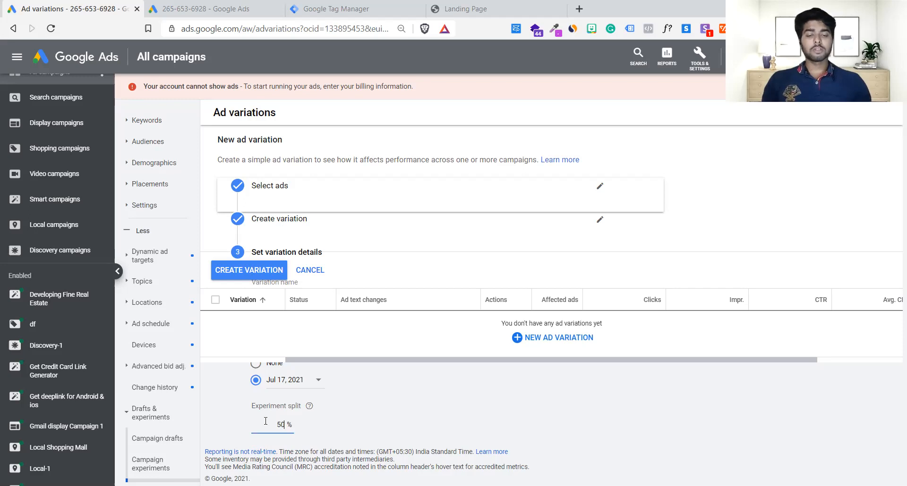
{"action": "type", "text": "0"}
Name the variation New Lp 1.0 and create it.
{"action": "left_click", "coordinate": [298, 285]}
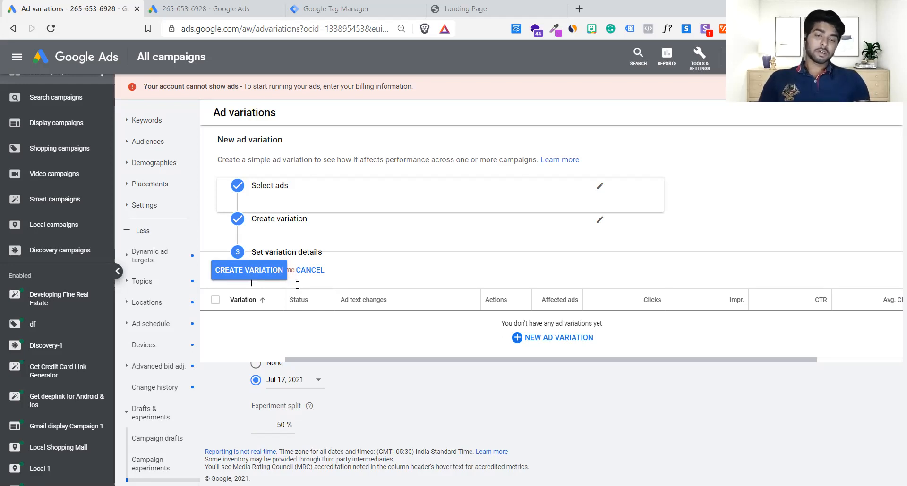
{"action": "type", "text": "New Lp 1.0"}
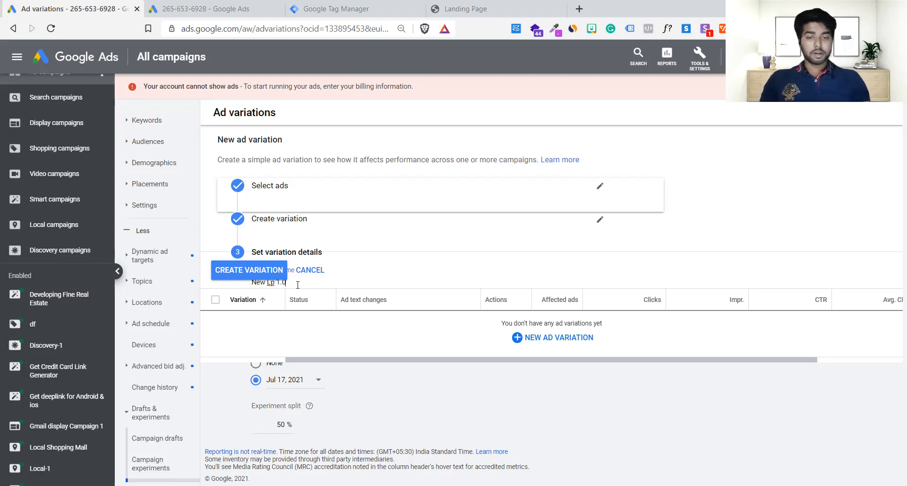
{"action": "left_click", "coordinate": [263, 273]}
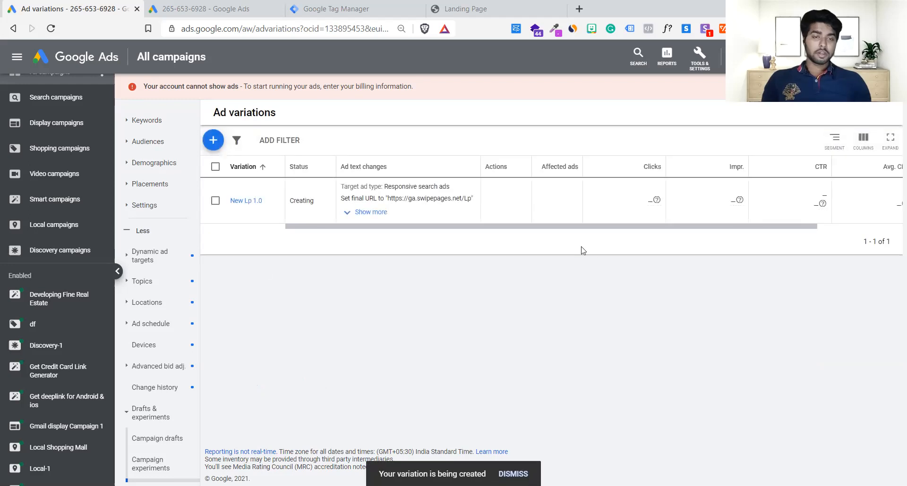
Review the full list of ad text changes for the New Lp 1.0 variation and open its details.
{"action": "left_click_drag", "start_coordinate": [622, 226], "coordinate": [656, 229]}
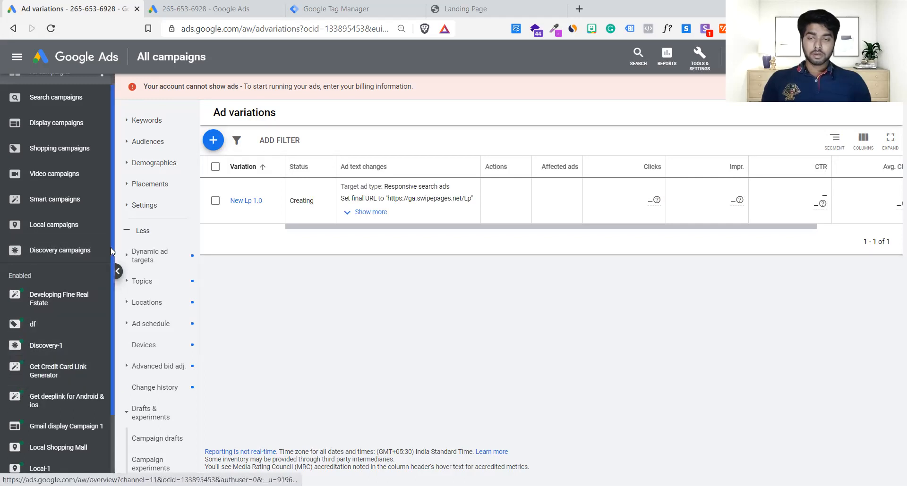
{"action": "scroll", "coordinate": [113, 387], "scroll_direction": "down", "scroll_amount": 2}
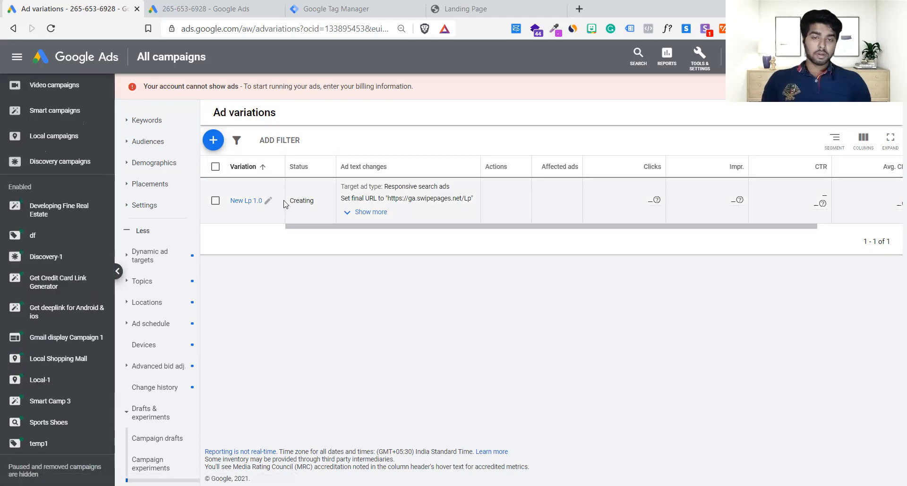
{"action": "left_click", "coordinate": [365, 212]}
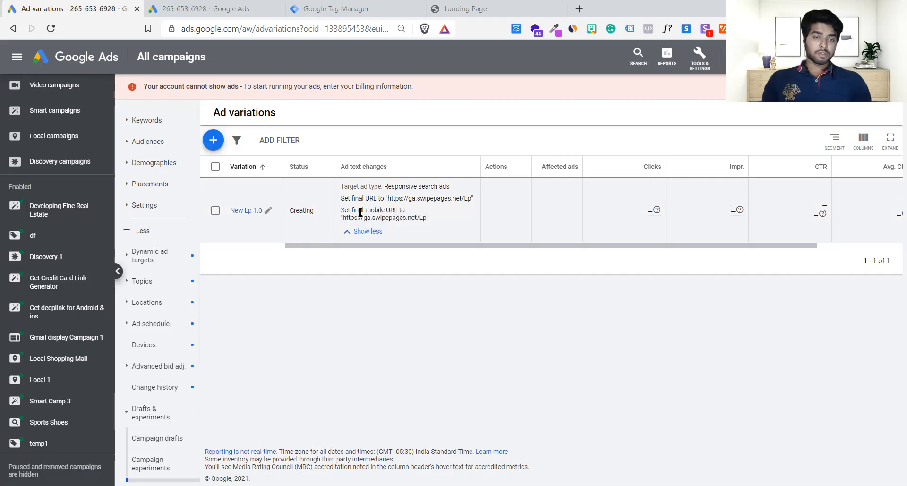
{"action": "left_click", "coordinate": [249, 211]}
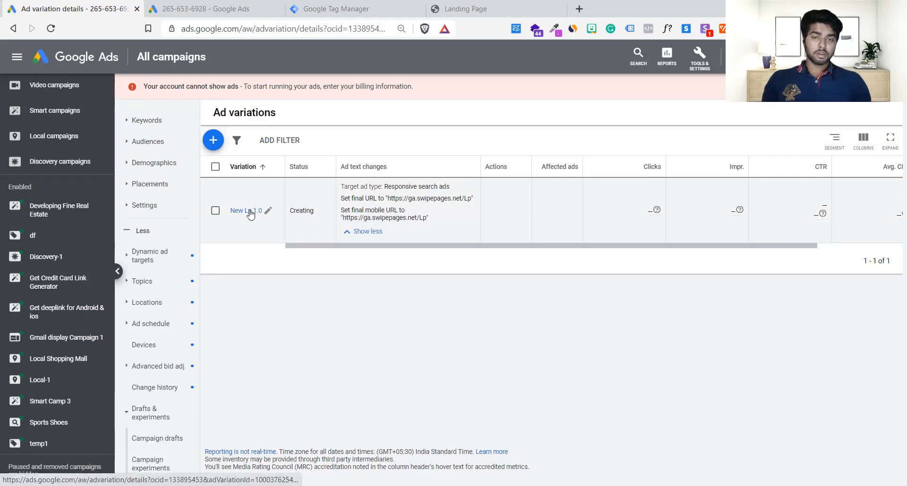
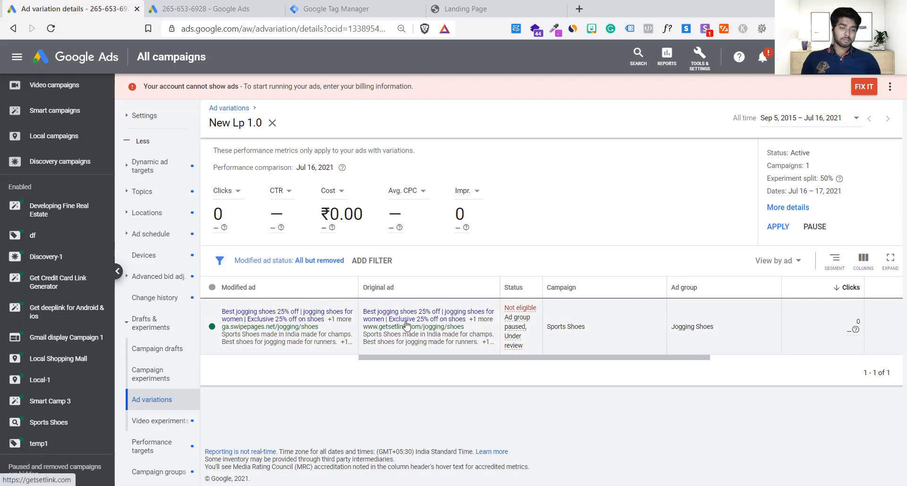
Compare the modified and original ads' display URLs and check the variation's experiment split.
{"action": "left_click_drag", "start_coordinate": [373, 327], "coordinate": [493, 329]}
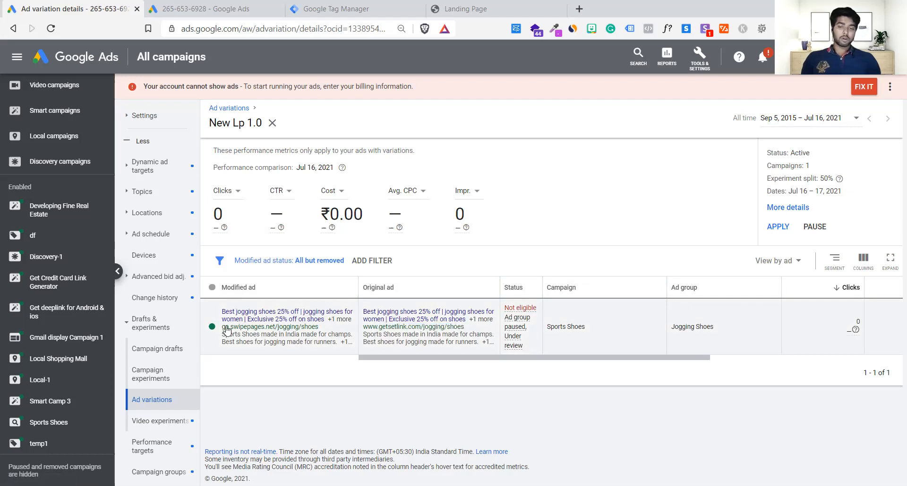
{"action": "left_click_drag", "start_coordinate": [220, 326], "coordinate": [330, 327]}
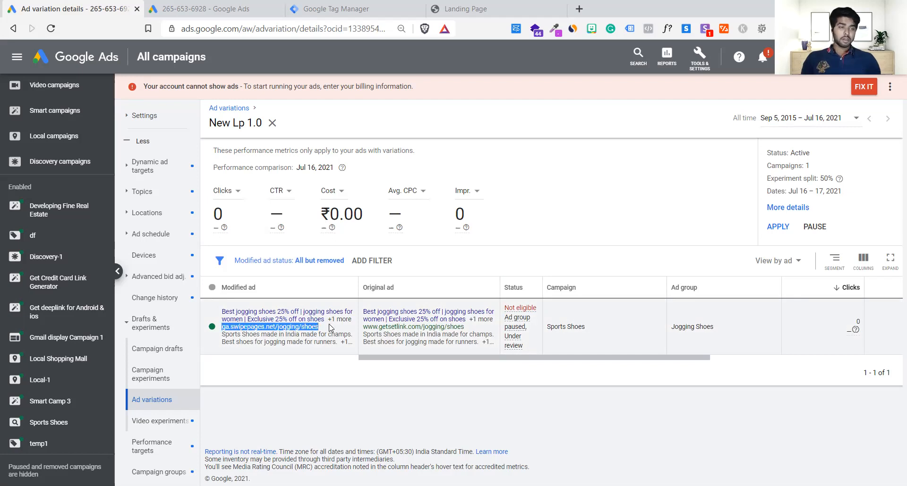
{"action": "left_click_drag", "start_coordinate": [820, 179], "coordinate": [833, 179]}
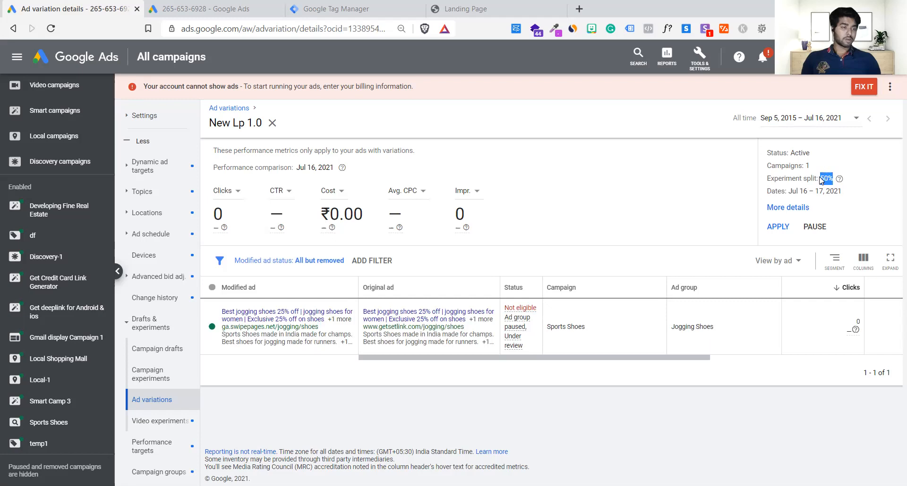
{"action": "left_click", "coordinate": [514, 195]}
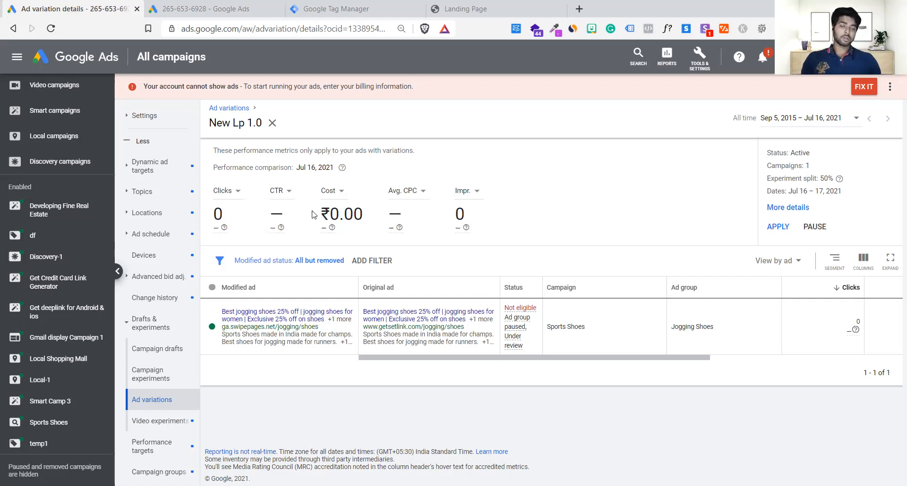
Replace the Avg. CPC metric with Conversions in the New Lp 1.0 performance summary.
{"action": "double_click", "coordinate": [340, 214]}
{"action": "left_click", "coordinate": [404, 214]}
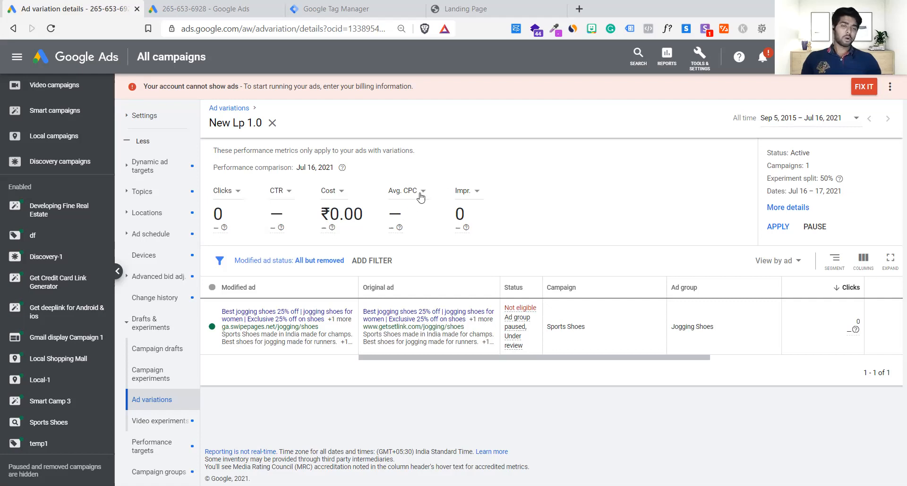
{"action": "left_click", "coordinate": [420, 194]}
{"action": "left_click", "coordinate": [419, 323]}
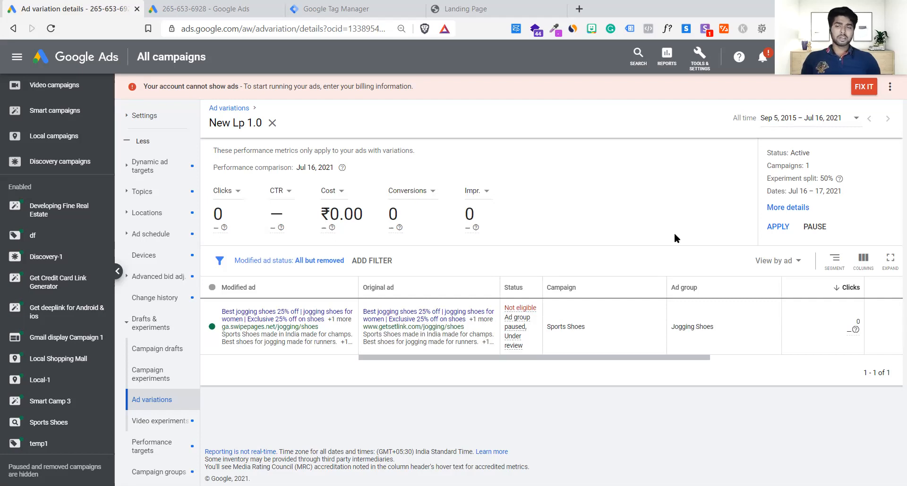
Pause the New Lp 1.0 variation and restart it.
{"action": "left_click", "coordinate": [812, 230]}
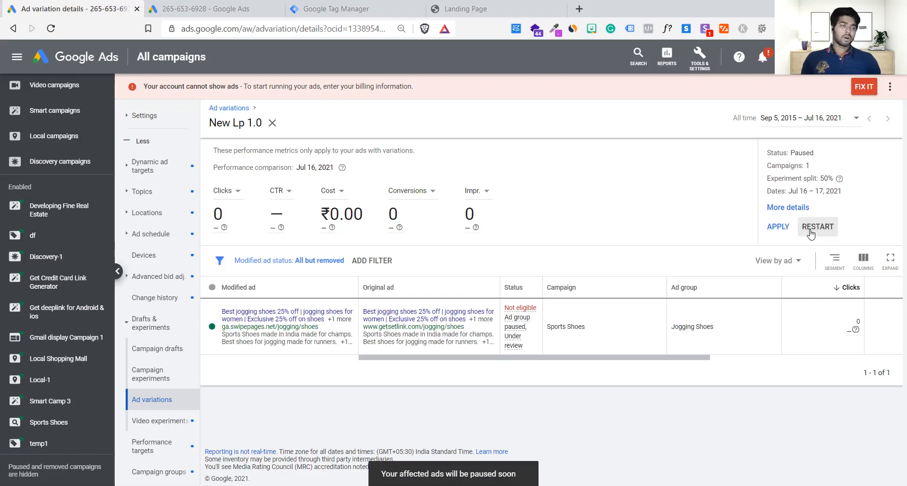
{"action": "left_click", "coordinate": [810, 231]}
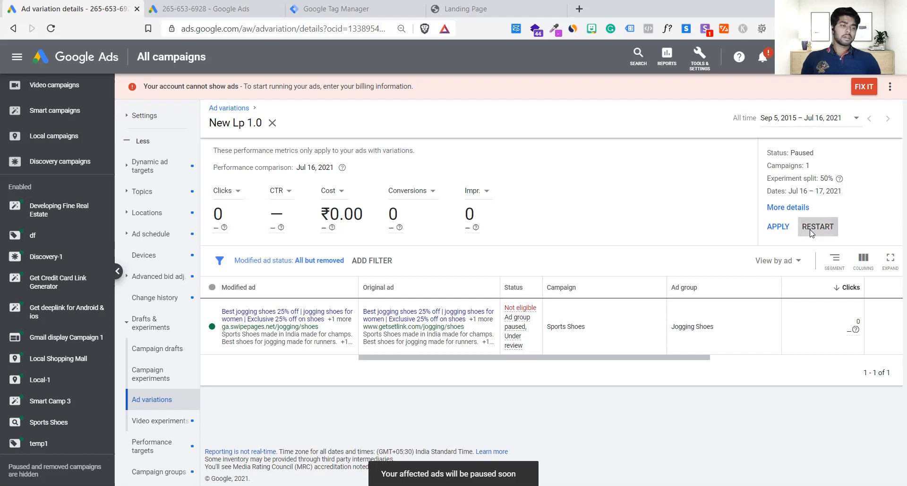
{"action": "left_click", "coordinate": [577, 320]}
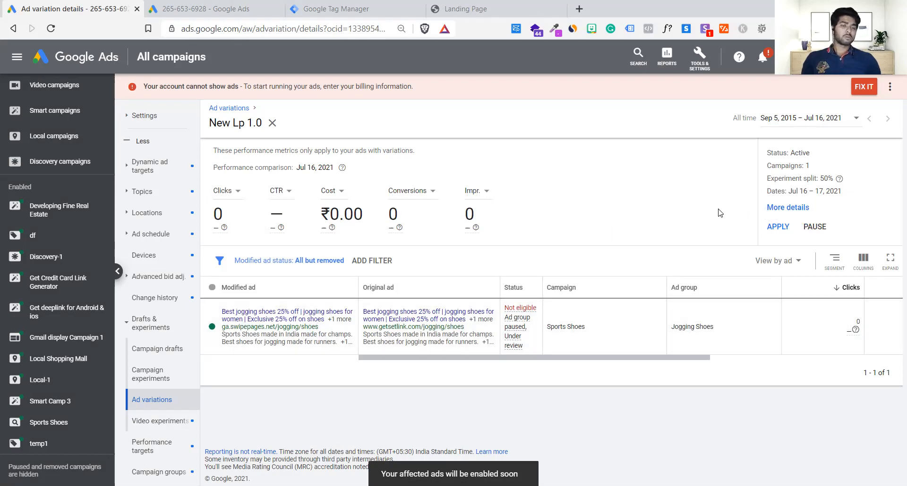
Review what applying the variation would change without applying it, and compare the original and modified ads' URLs.
{"action": "left_click", "coordinate": [783, 225]}
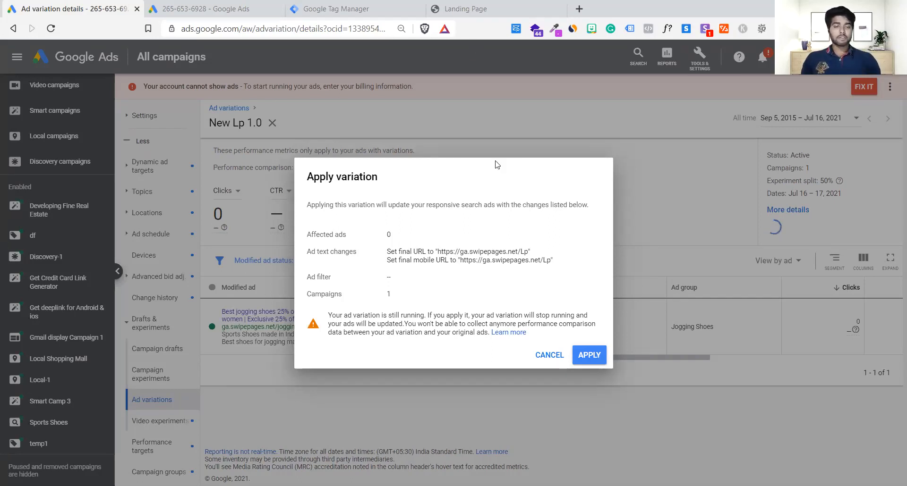
{"action": "left_click", "coordinate": [547, 355]}
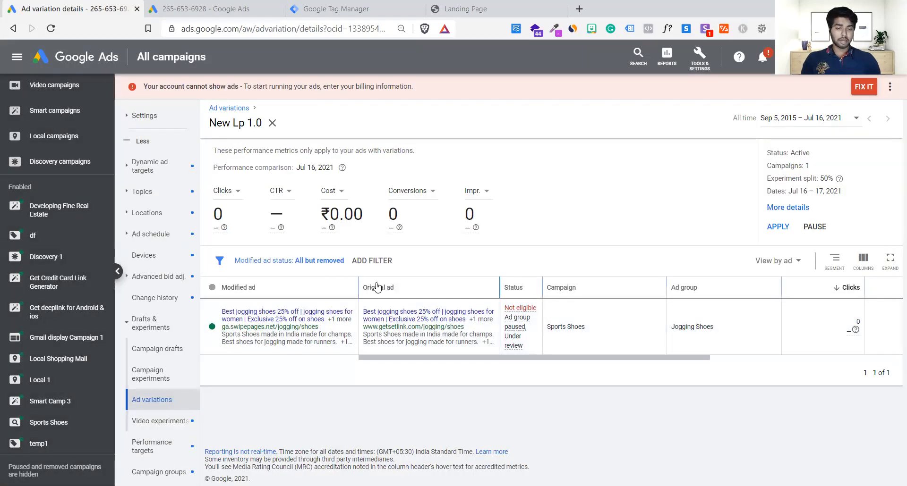
{"action": "left_click_drag", "start_coordinate": [361, 329], "coordinate": [476, 328]}
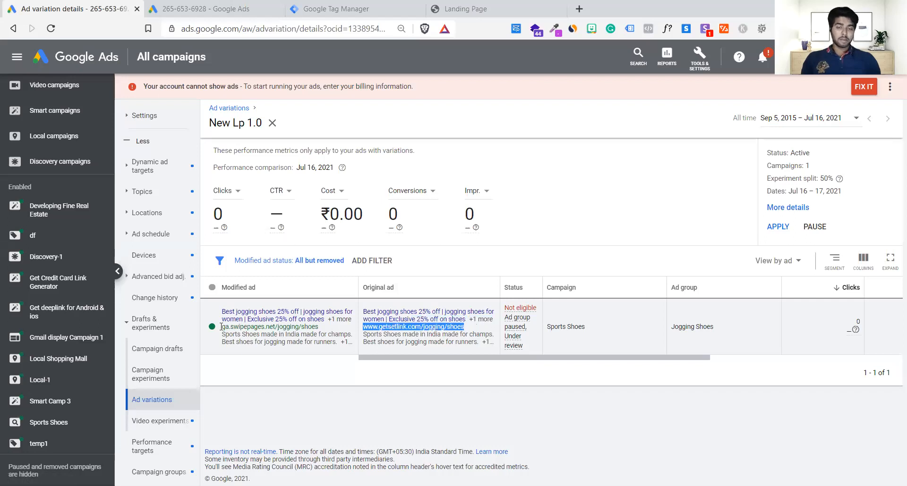
{"action": "left_click_drag", "start_coordinate": [221, 327], "coordinate": [317, 329]}
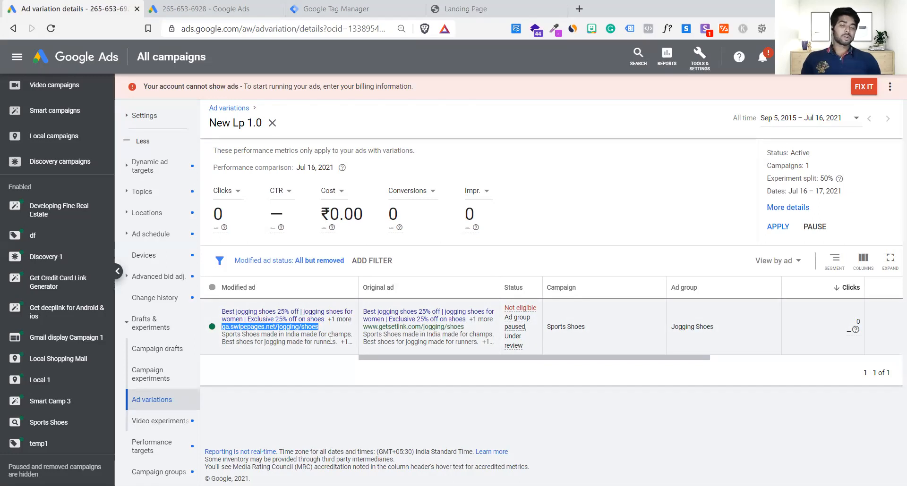
{"action": "left_click", "coordinate": [332, 338]}
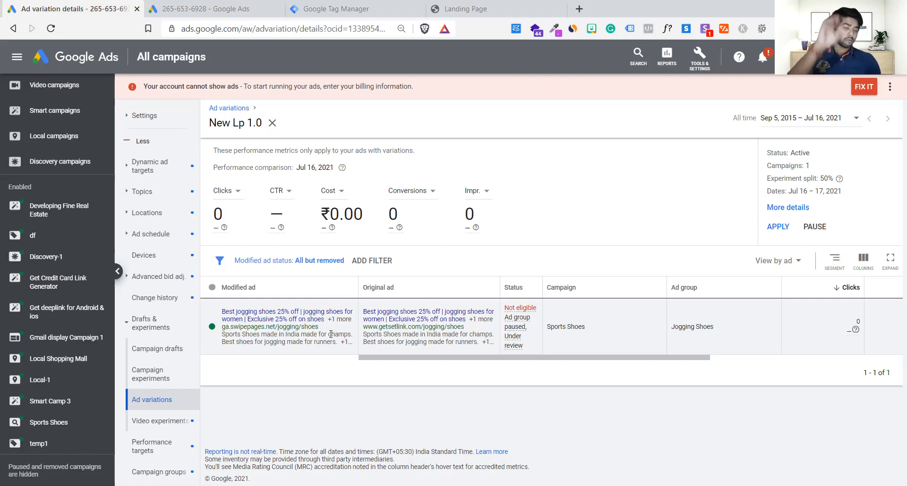
Apply the New Lp 1.0 variation to the campaign's responsive search ads.
{"action": "left_click", "coordinate": [769, 228]}
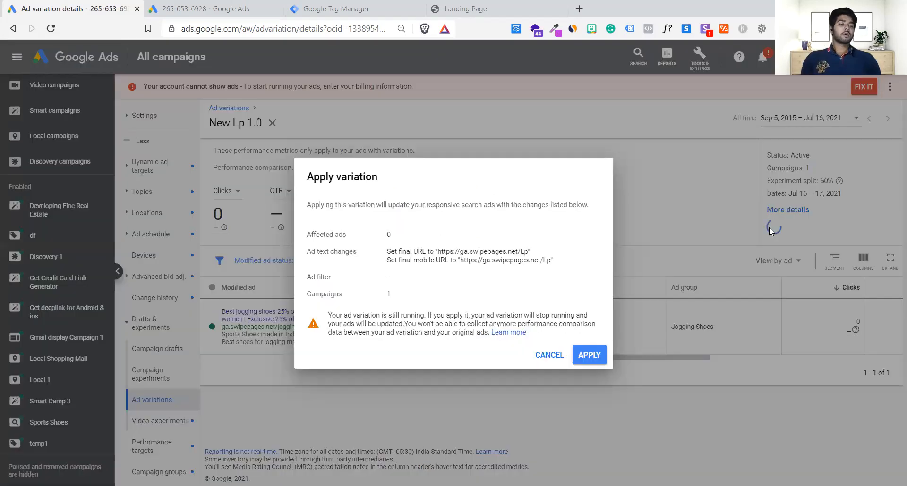
{"action": "left_click", "coordinate": [604, 350]}
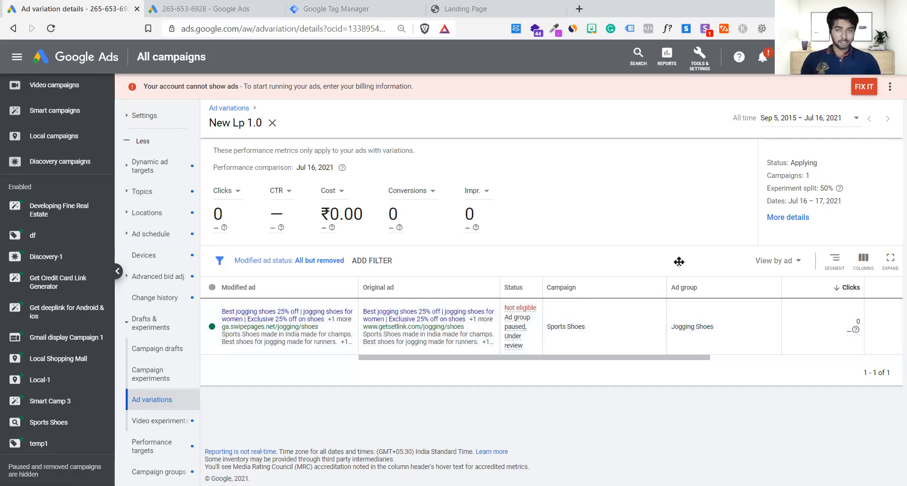
Review the account overview's campaigns, search ads and video ads summaries.
{"action": "scroll", "coordinate": [184, 123], "scroll_direction": "up", "scroll_amount": 6}
{"action": "left_click", "coordinate": [140, 117]}
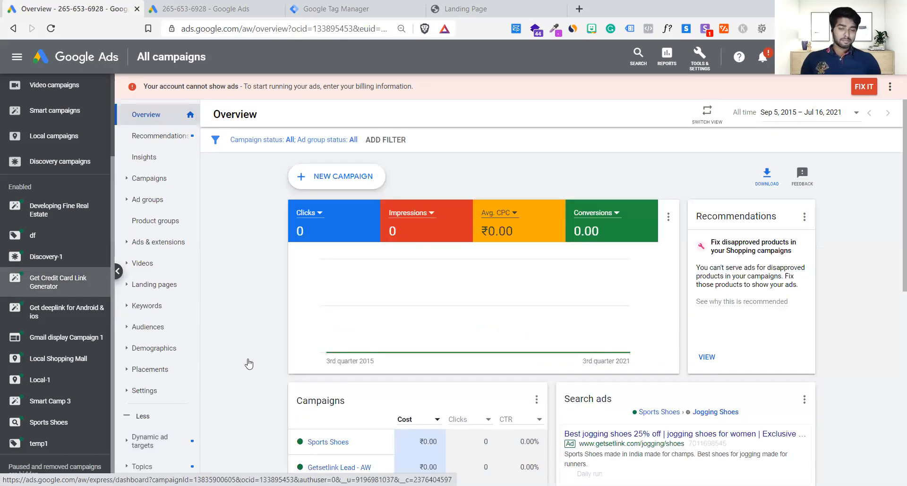
{"action": "scroll", "coordinate": [249, 363], "scroll_direction": "down", "scroll_amount": 4}
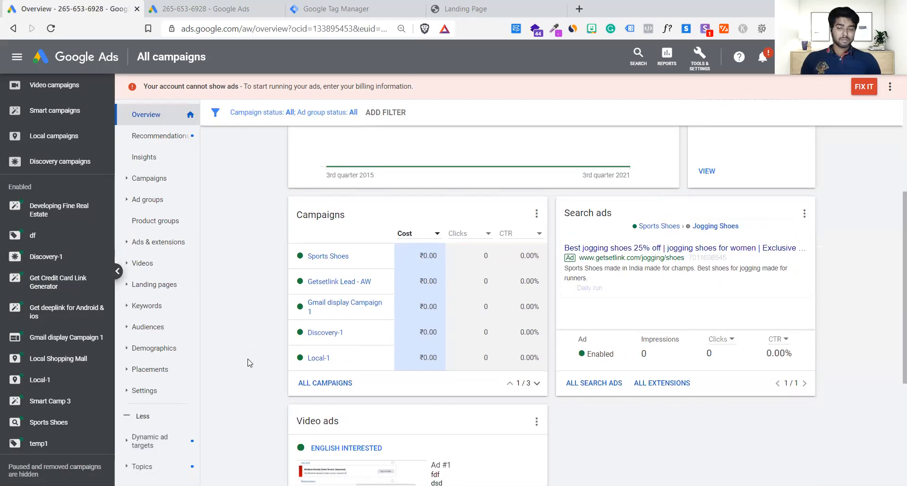
{"action": "scroll", "coordinate": [249, 363], "scroll_direction": "down", "scroll_amount": 3}
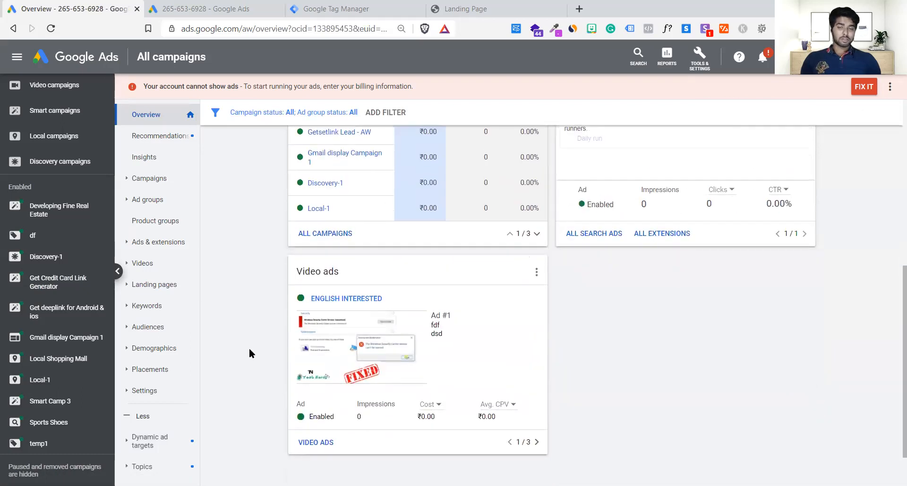
{"action": "scroll", "coordinate": [248, 347], "scroll_direction": "up", "scroll_amount": 1}
{"action": "scroll", "coordinate": [45, 314], "scroll_direction": "up", "scroll_amount": 2}
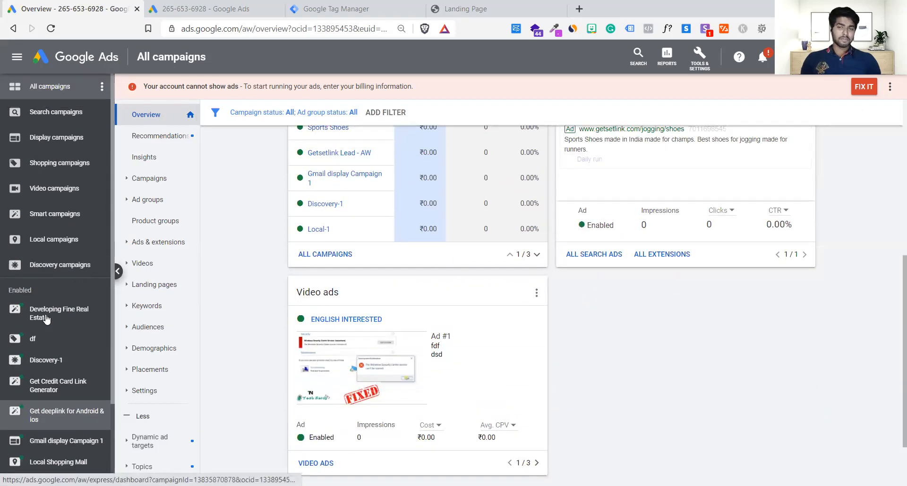
Check the campaign drafts and the campaign experiments for all campaigns.
{"action": "scroll", "coordinate": [46, 317], "scroll_direction": "down", "scroll_amount": 2}
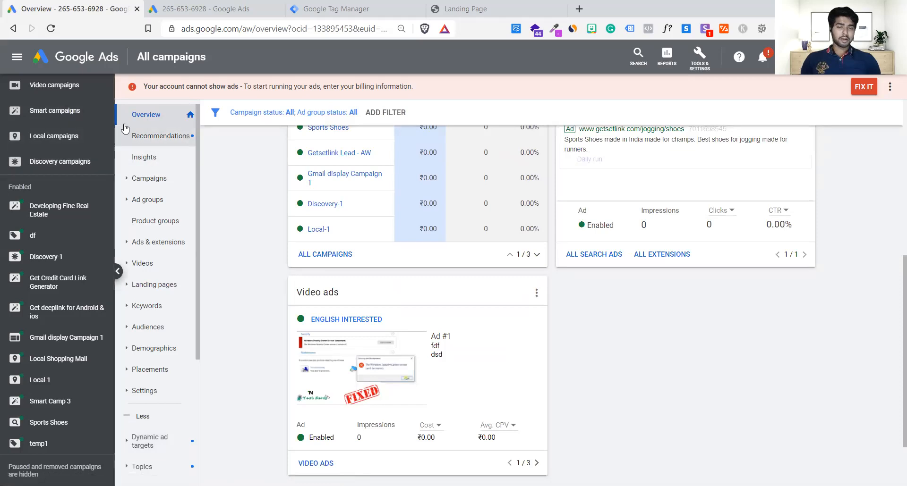
{"action": "scroll", "coordinate": [201, 177], "scroll_direction": "down", "scroll_amount": 1}
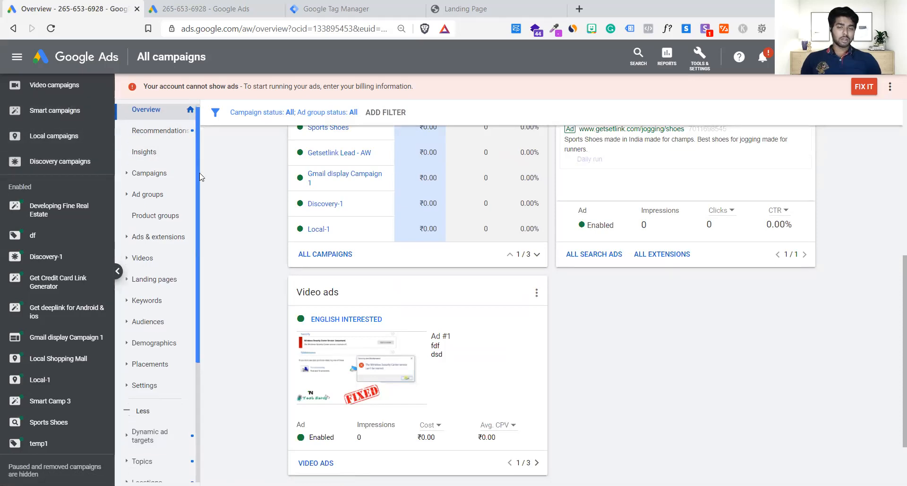
{"action": "scroll", "coordinate": [200, 177], "scroll_direction": "down", "scroll_amount": 4}
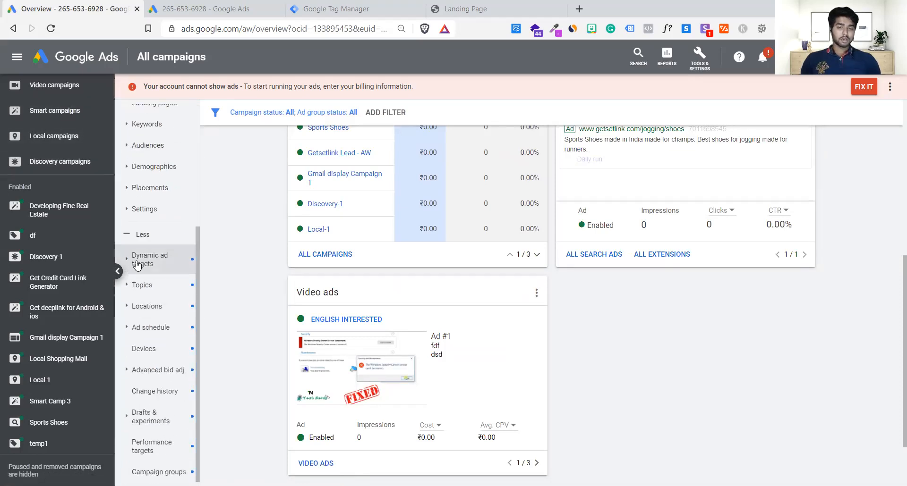
{"action": "left_click", "coordinate": [163, 423]}
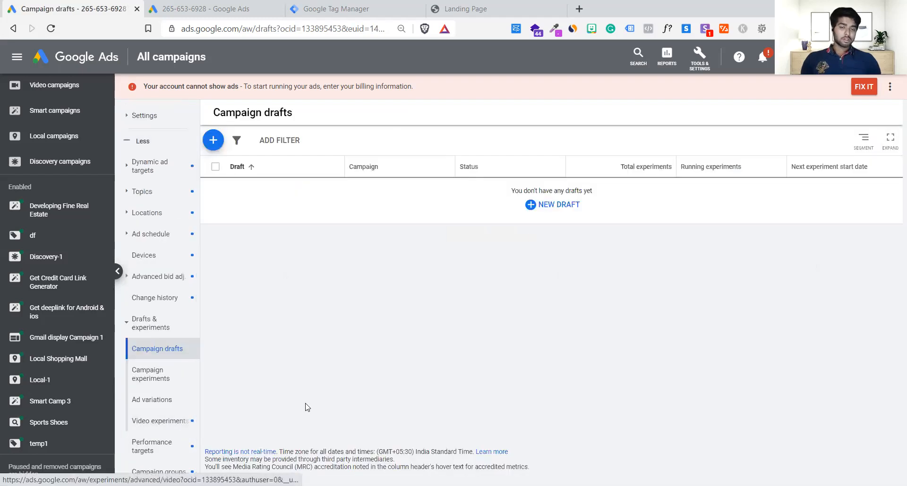
{"action": "left_click", "coordinate": [137, 376]}
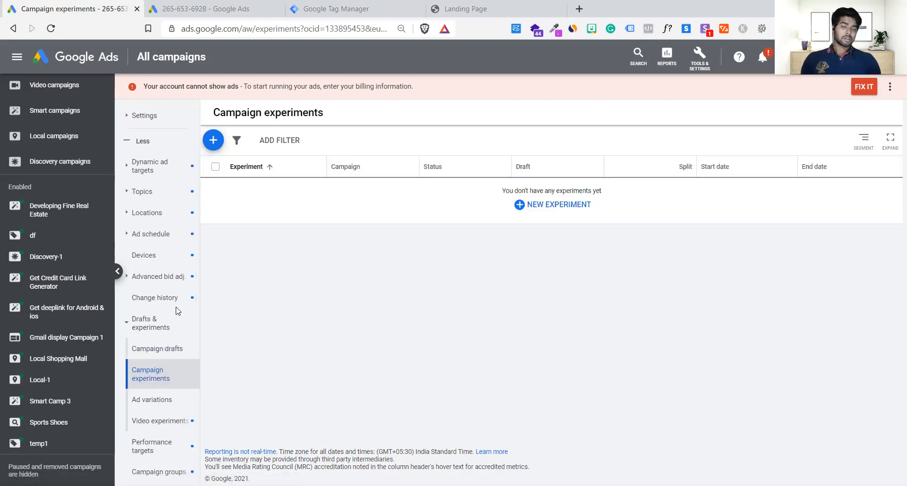
Expand New Lp 1.0's ad text changes in the ad variations list and check the status in its details.
{"action": "left_click", "coordinate": [160, 402]}
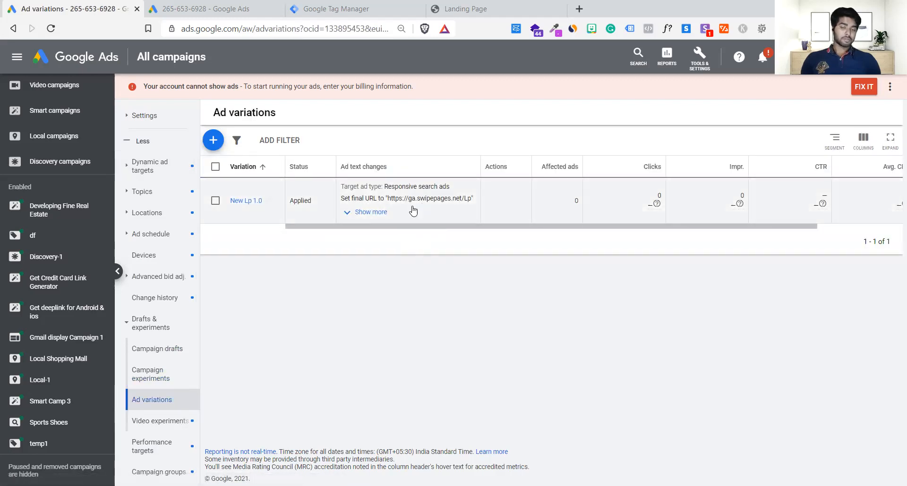
{"action": "left_click_drag", "start_coordinate": [415, 227], "coordinate": [392, 238]}
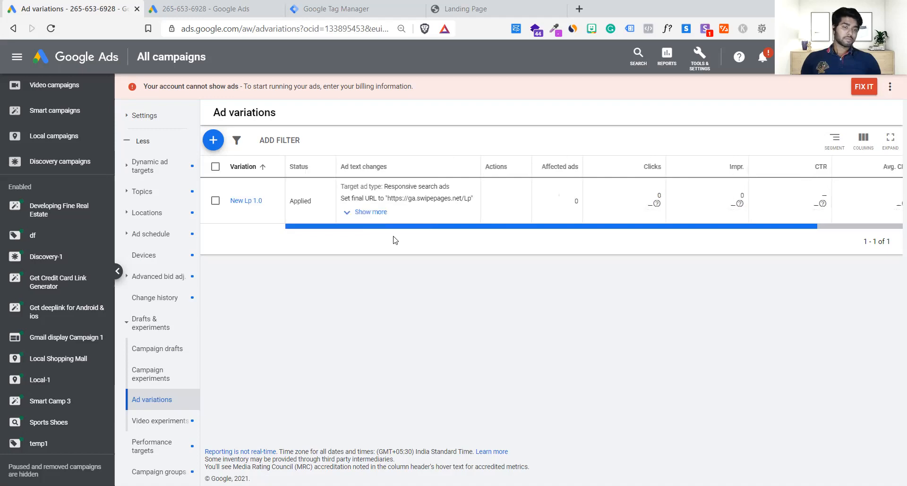
{"action": "left_click", "coordinate": [366, 211]}
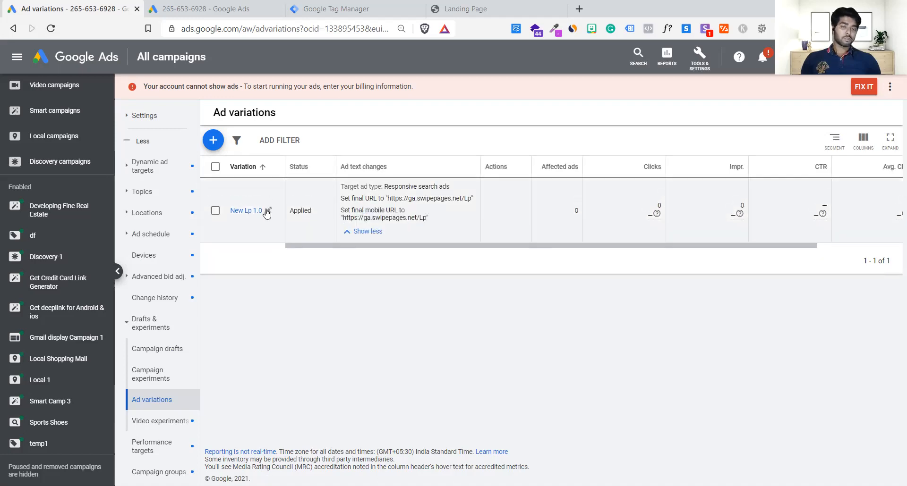
{"action": "left_click", "coordinate": [246, 210]}
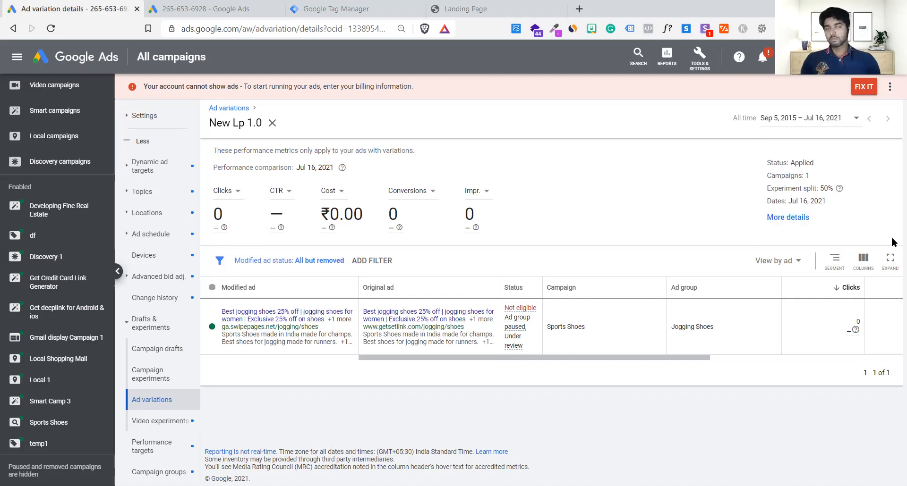
{"action": "left_click_drag", "start_coordinate": [790, 162], "coordinate": [817, 163]}
{"action": "left_click", "coordinate": [818, 164]}
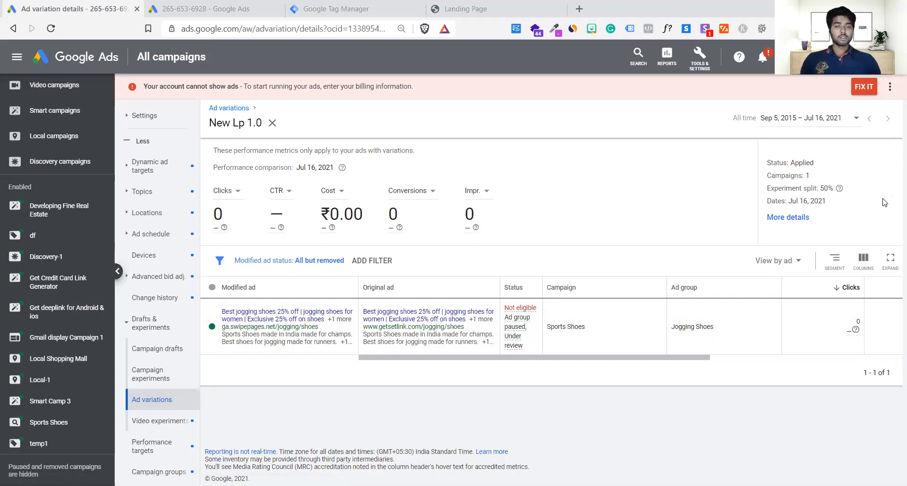
Start a new campaign draft and cancel it without saving.
{"action": "left_click", "coordinate": [174, 356]}
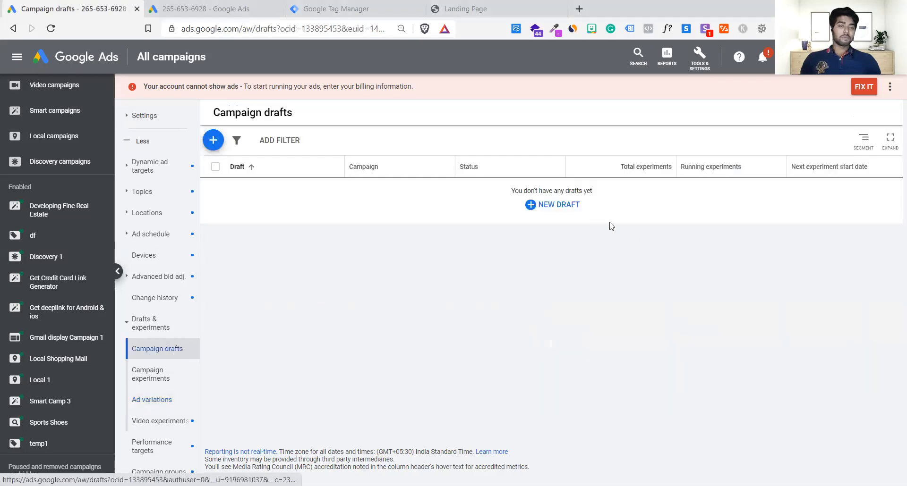
{"action": "left_click", "coordinate": [561, 213]}
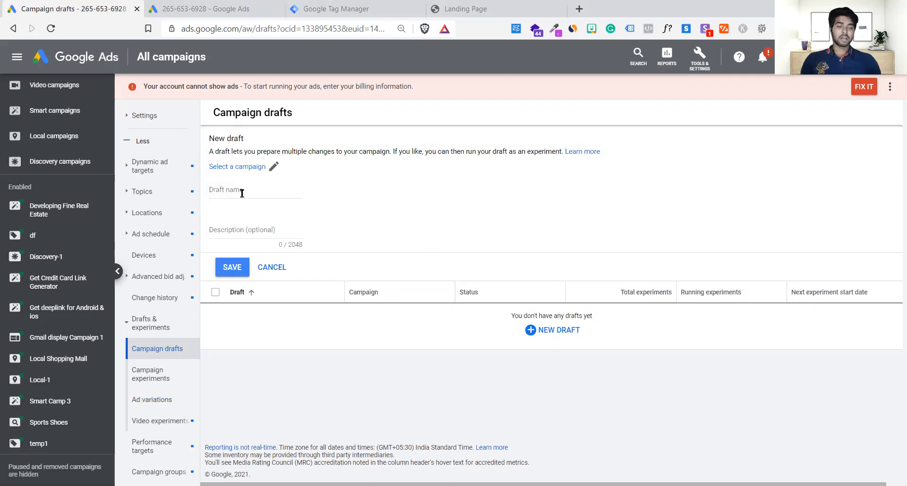
{"action": "left_click", "coordinate": [264, 269]}
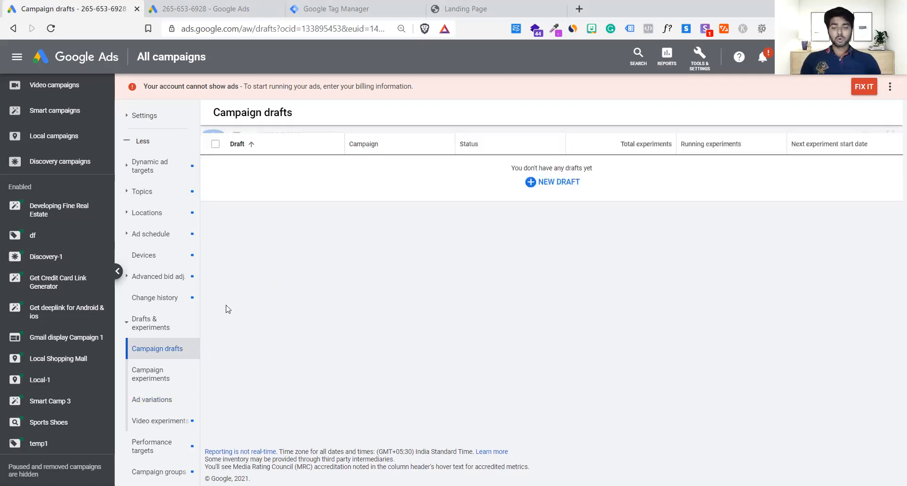
Check the campaign experiments again and return to the ad variations list.
{"action": "left_click", "coordinate": [157, 391]}
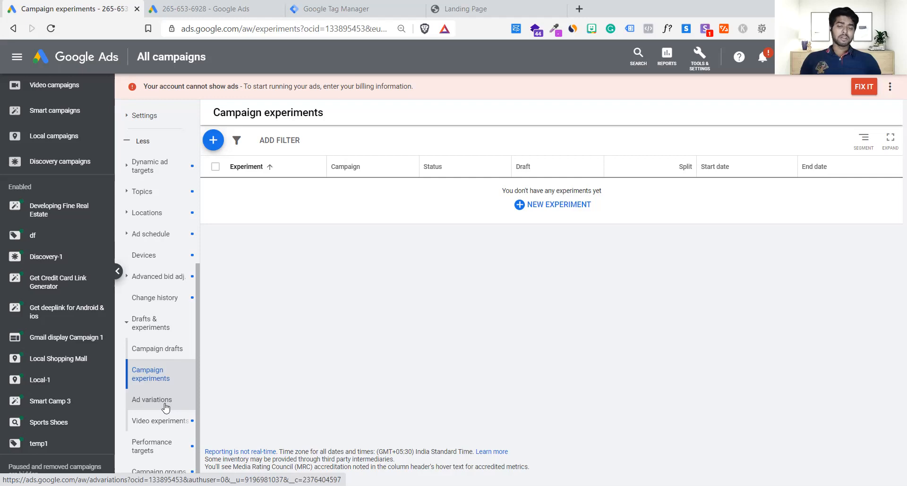
{"action": "left_click", "coordinate": [165, 404]}
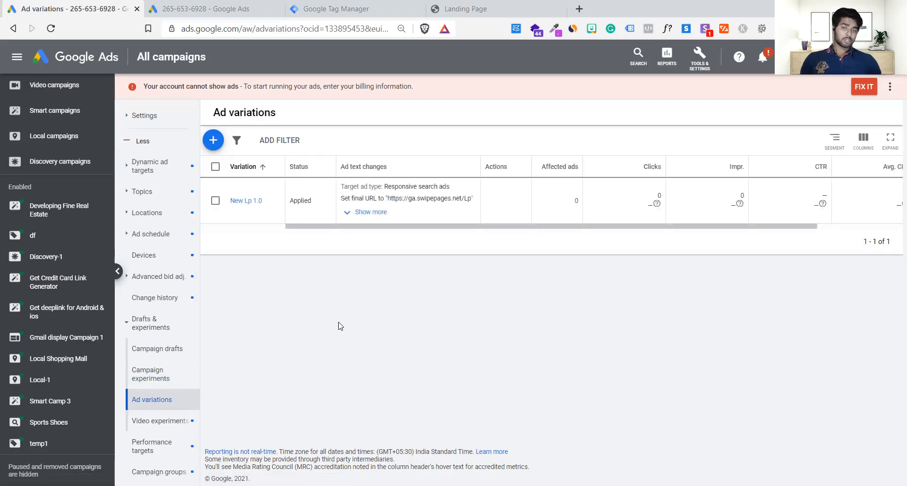
Start a new ad variation and limit it to the Sports Shoes campaign.
{"action": "left_click", "coordinate": [213, 139]}
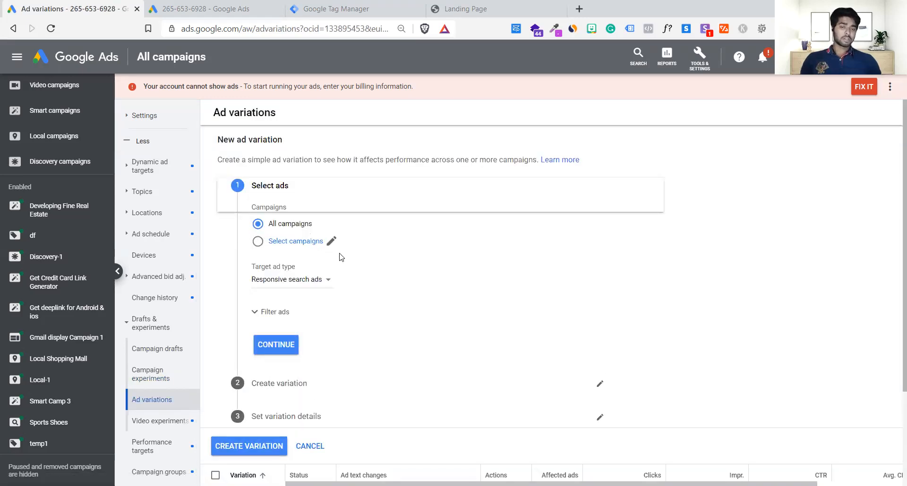
{"action": "left_click", "coordinate": [293, 242]}
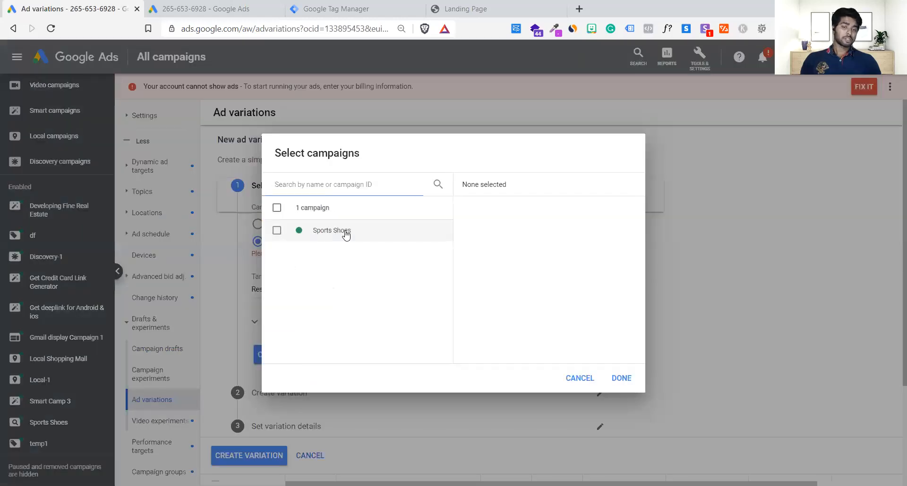
{"action": "left_click", "coordinate": [347, 233]}
{"action": "left_click", "coordinate": [622, 378]}
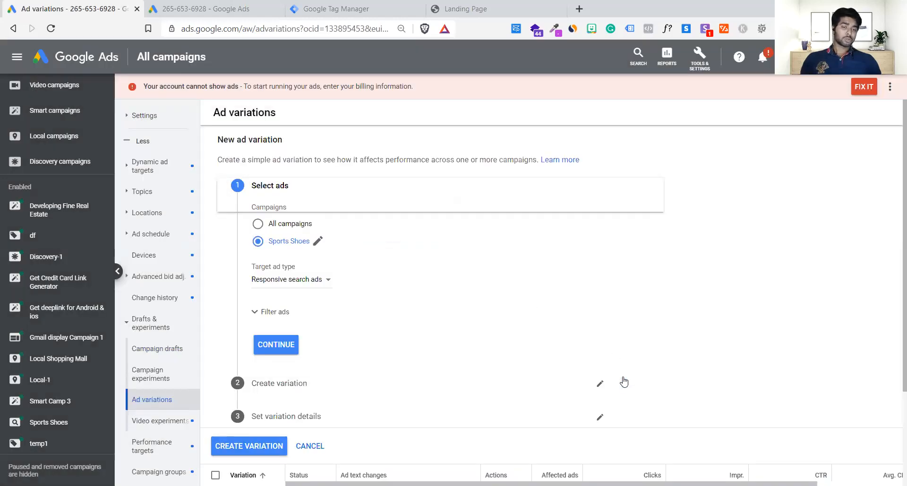
Set Responsive search ads as the variation's target ad type and continue to the variation settings.
{"action": "scroll", "coordinate": [373, 248], "scroll_direction": "down", "scroll_amount": 3}
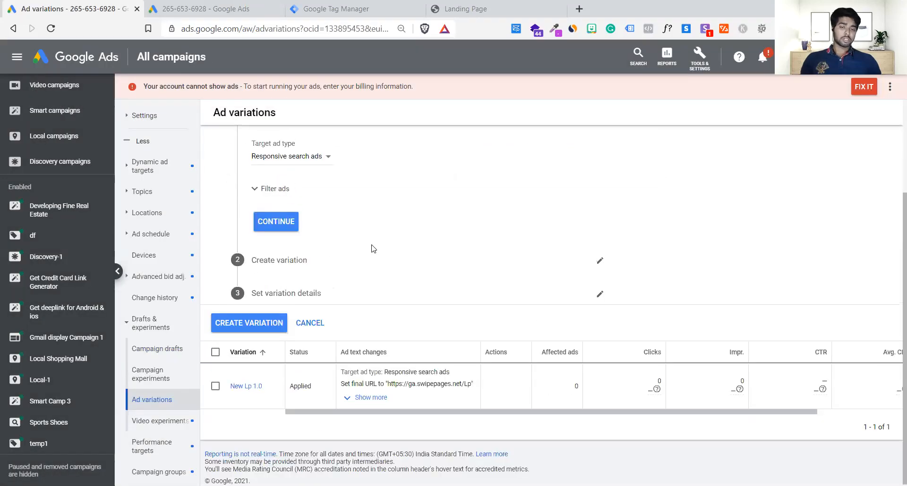
{"action": "left_click", "coordinate": [289, 161]}
{"action": "left_click", "coordinate": [286, 185]}
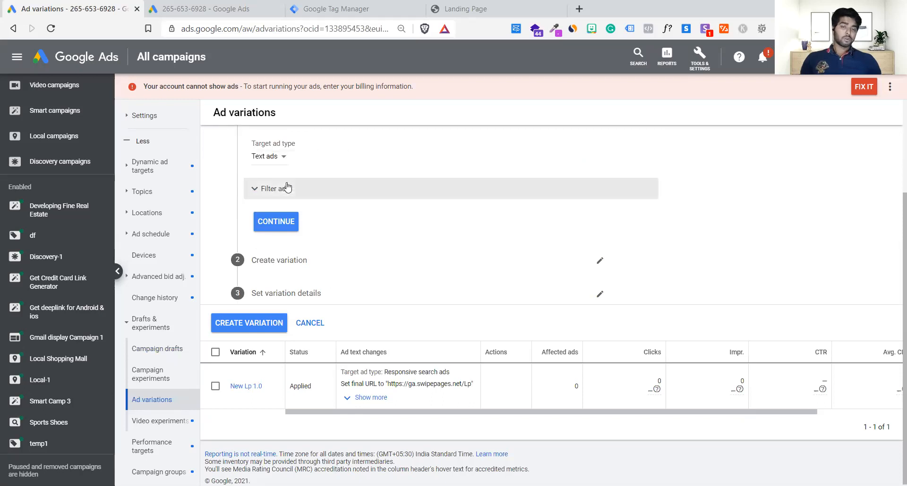
{"action": "scroll", "coordinate": [282, 161], "scroll_direction": "up", "scroll_amount": 2}
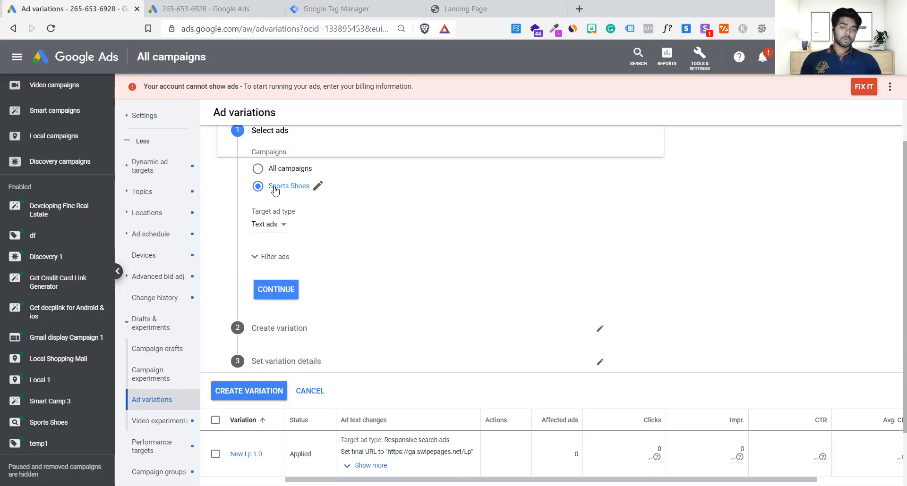
{"action": "left_click", "coordinate": [267, 225]}
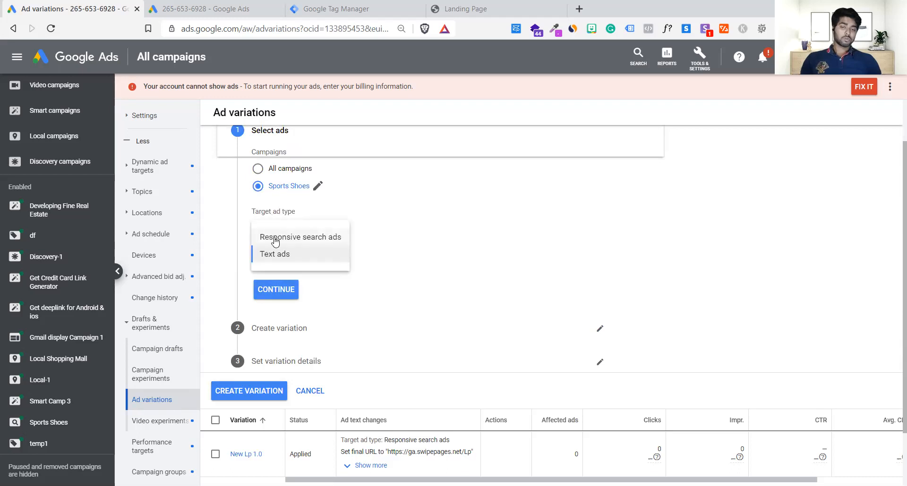
{"action": "left_click", "coordinate": [275, 238]}
{"action": "left_click", "coordinate": [276, 289]}
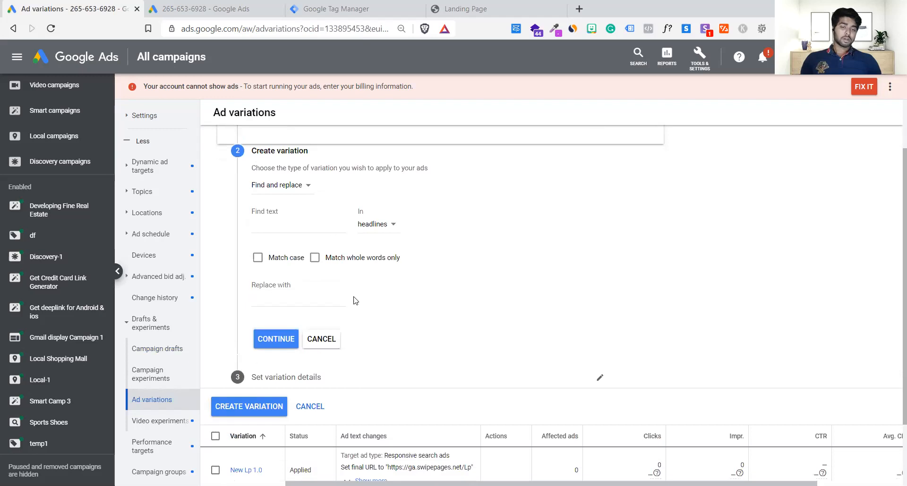
Set the variation to update text by adding the headline "FREE Shipping" and continue to the variation details.
{"action": "left_click", "coordinate": [297, 164]}
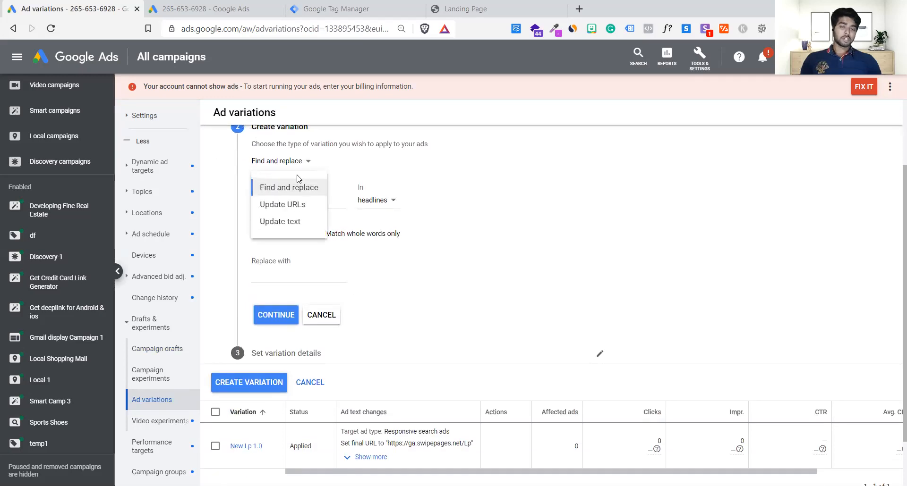
{"action": "left_click", "coordinate": [287, 221]}
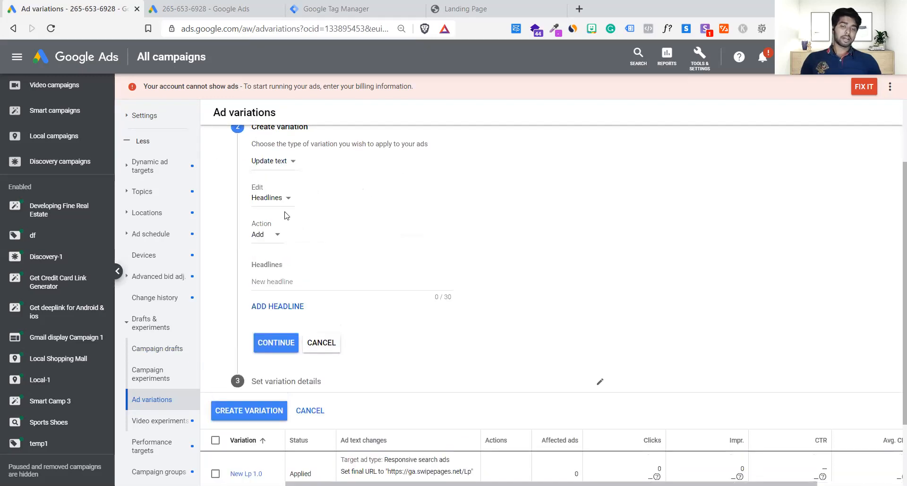
{"action": "left_click", "coordinate": [269, 206]}
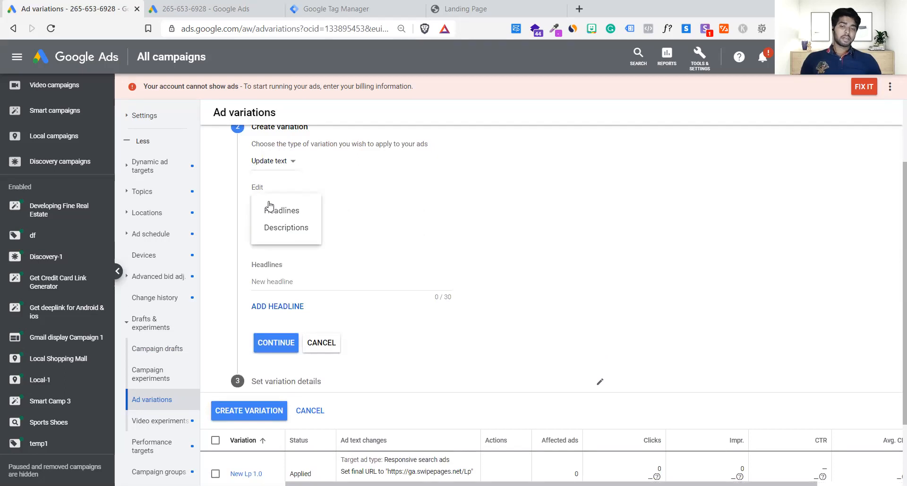
{"action": "left_click", "coordinate": [293, 216]}
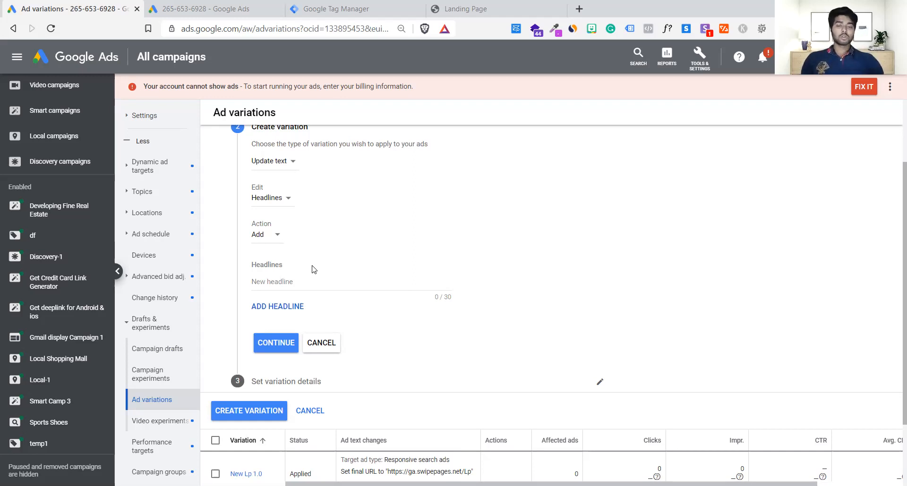
{"action": "left_click", "coordinate": [291, 280]}
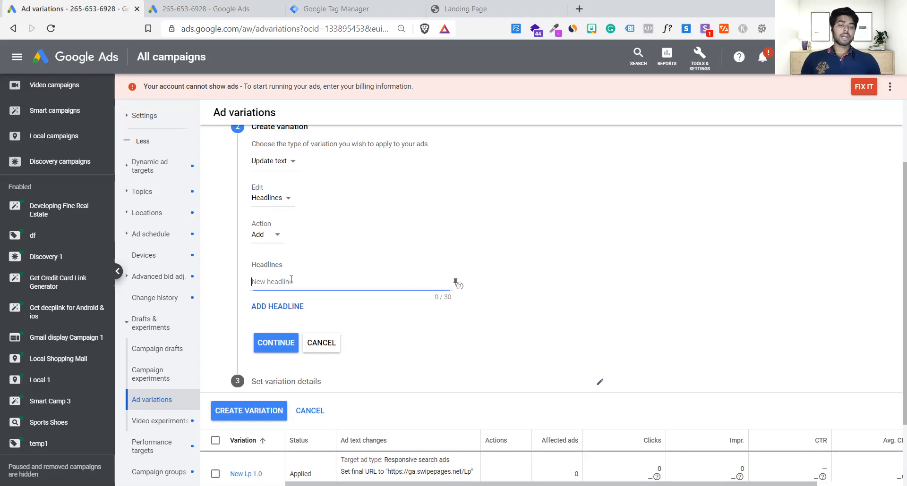
{"action": "type", "text": "GFRE"}
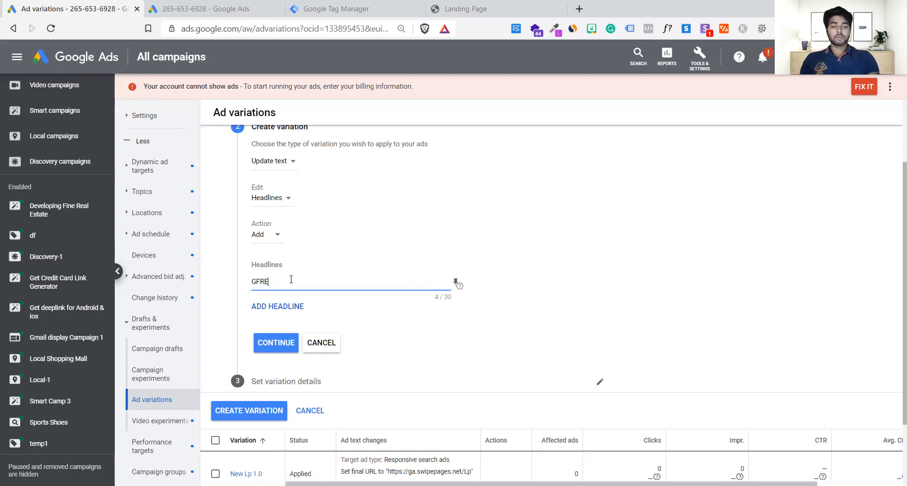
{"action": "key", "text": "ctrl+a"}
{"action": "type", "text": "F"}
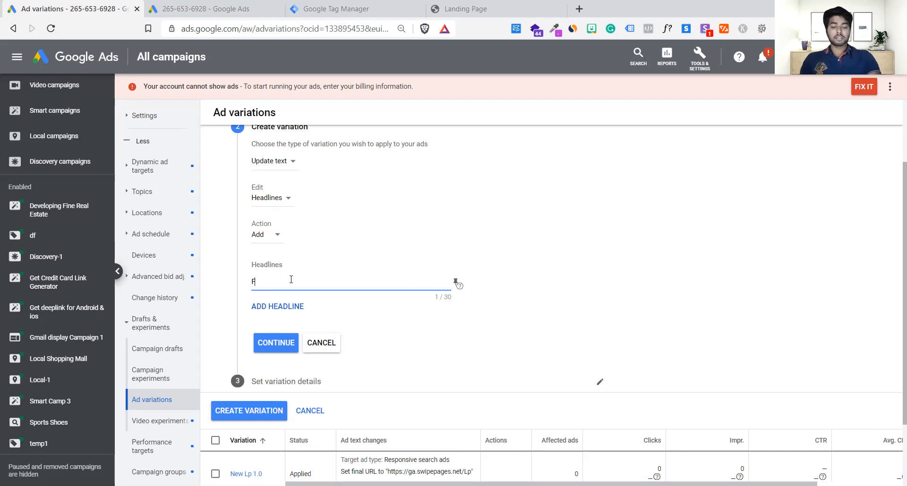
{"action": "type", "text": "REE Shipping"}
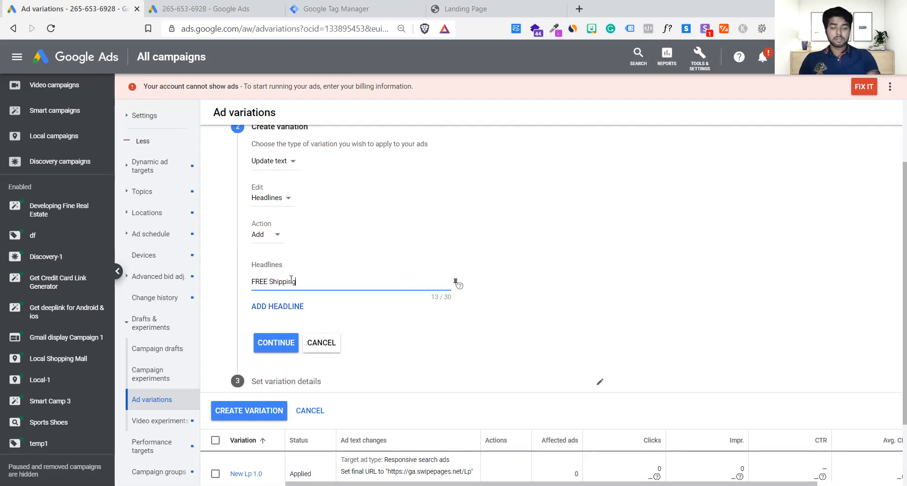
{"action": "left_click", "coordinate": [266, 344]}
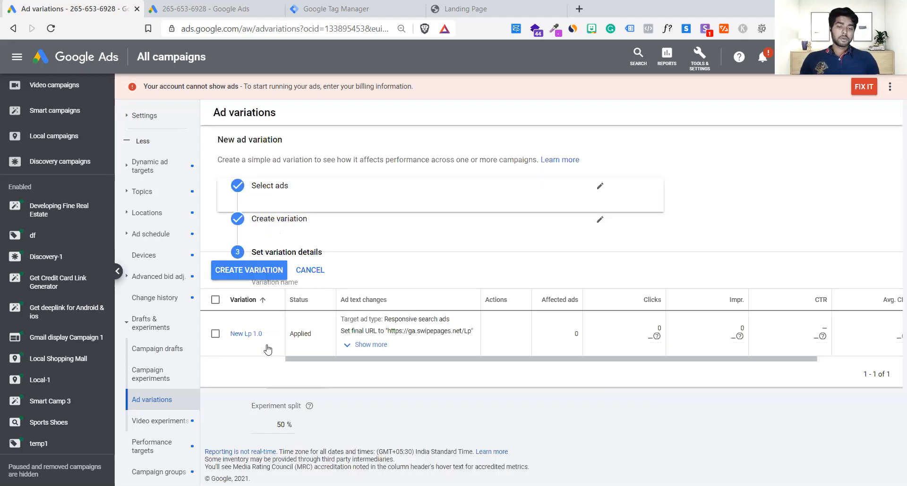
Name the variation "V 2.3" and create it.
{"action": "left_click", "coordinate": [266, 275]}
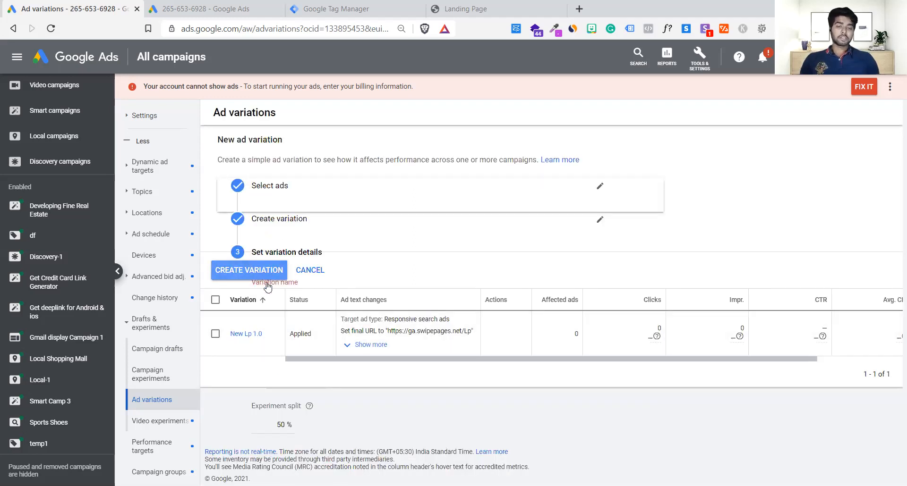
{"action": "left_click", "coordinate": [307, 285]}
{"action": "type", "text": "V 2.3"}
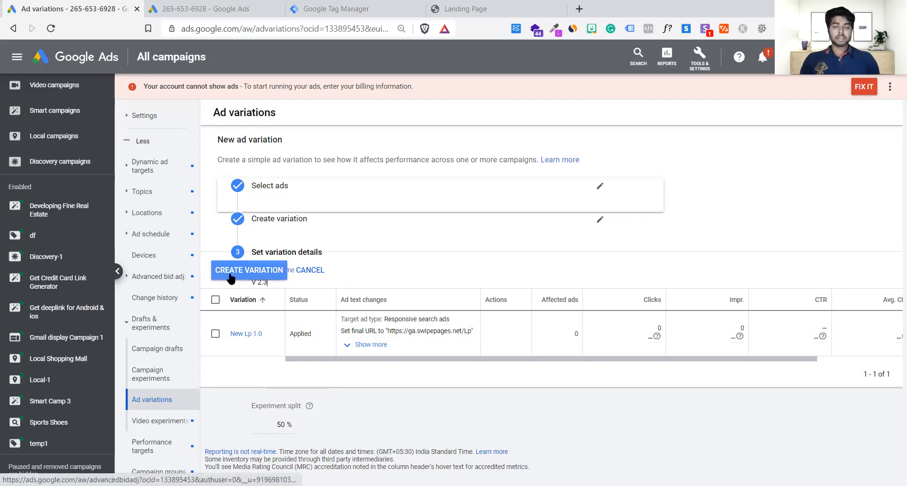
{"action": "left_click", "coordinate": [249, 272]}
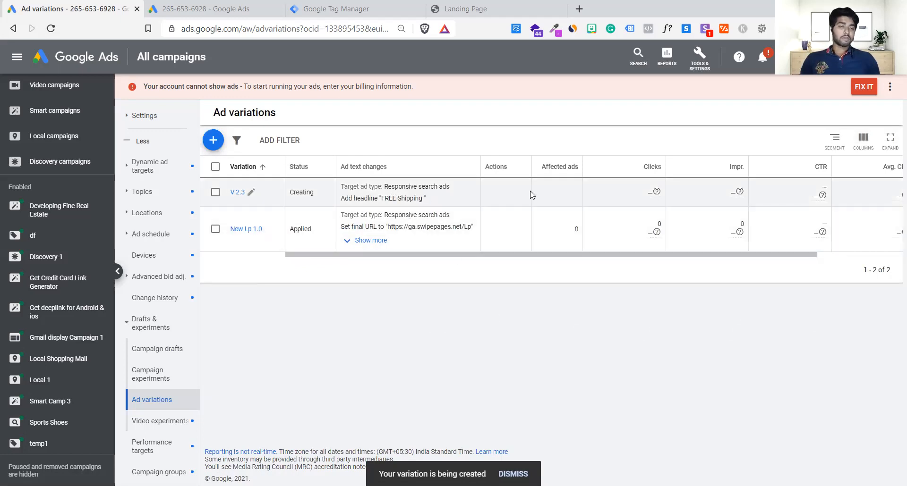
Check the performance details of variation V 2.3 and return to the ad variations list.
{"action": "left_click", "coordinate": [236, 193]}
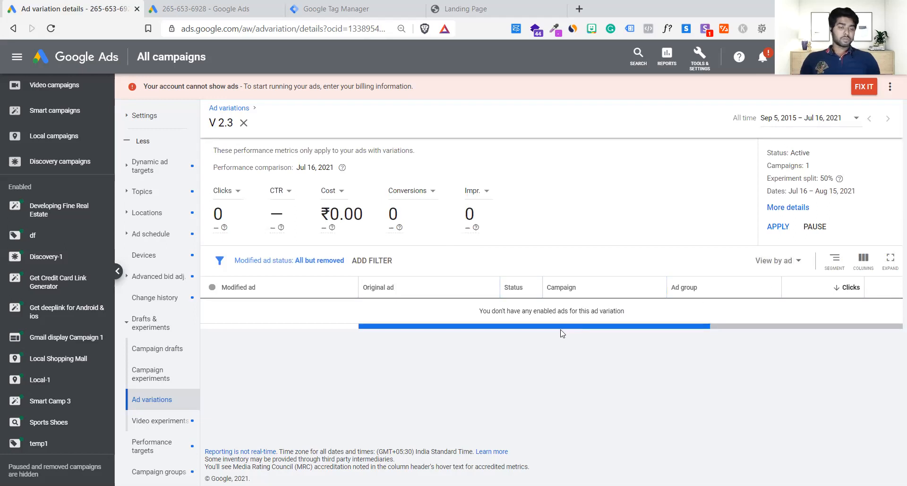
{"action": "left_click_drag", "start_coordinate": [502, 310], "coordinate": [624, 310]}
{"action": "left_click", "coordinate": [624, 309]}
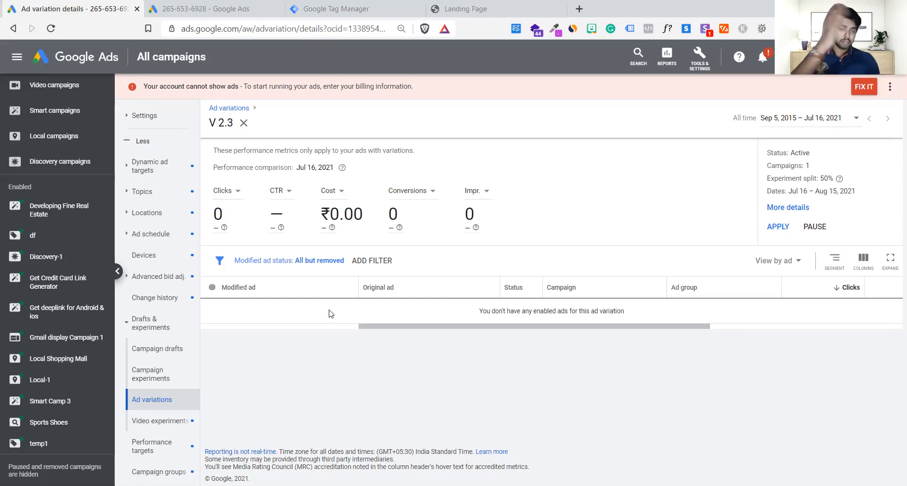
{"action": "left_click", "coordinate": [165, 404]}
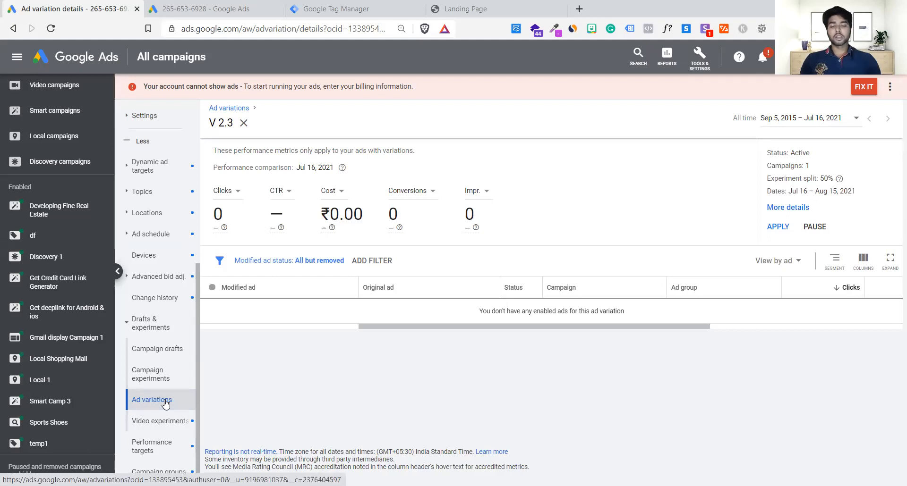
{"action": "left_click", "coordinate": [243, 133]}
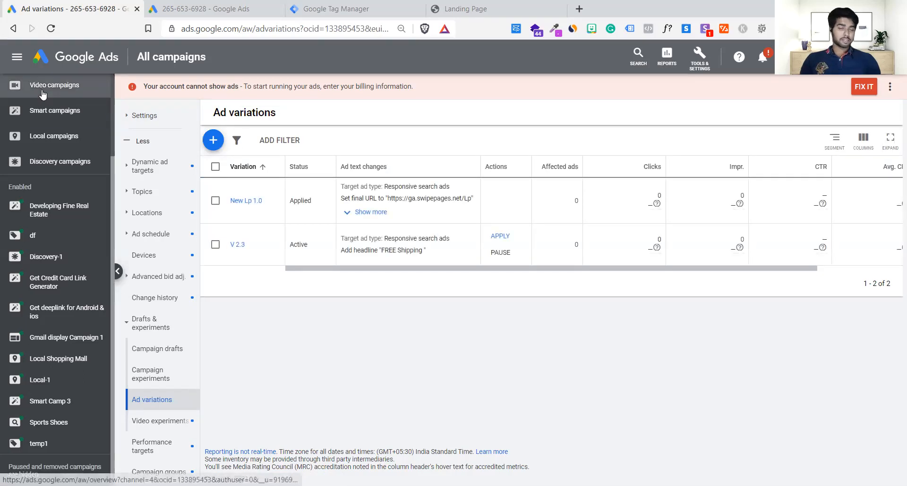
Open the Sports Shoes campaign among the search campaigns and check its overview and ad groups.
{"action": "scroll", "coordinate": [42, 95], "scroll_direction": "up", "scroll_amount": 2}
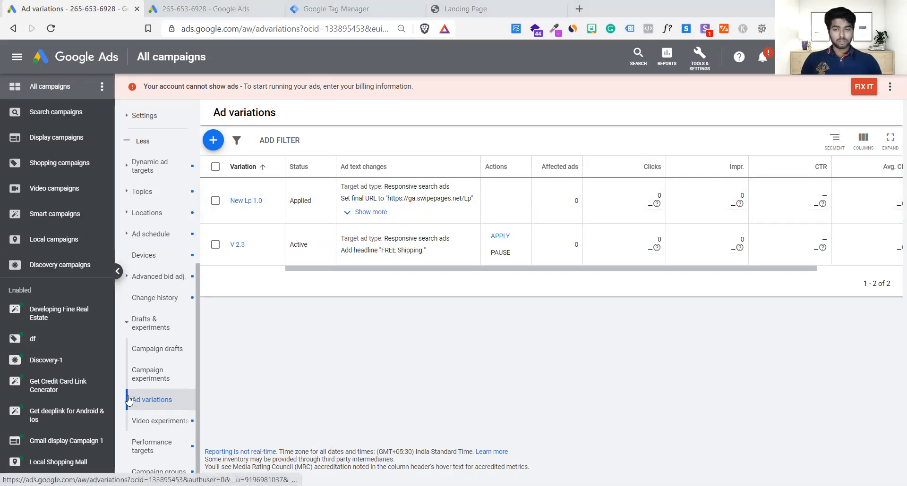
{"action": "scroll", "coordinate": [129, 400], "scroll_direction": "up", "scroll_amount": 6}
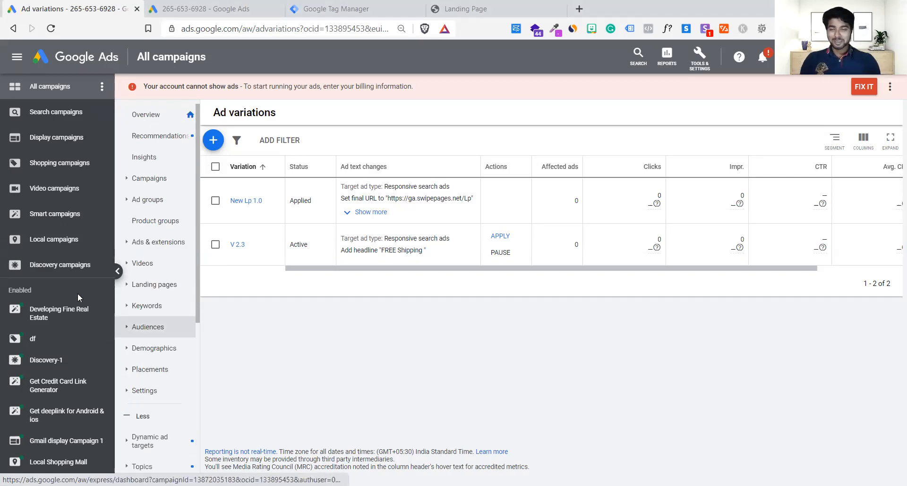
{"action": "scroll", "coordinate": [185, 316], "scroll_direction": "down", "scroll_amount": 6}
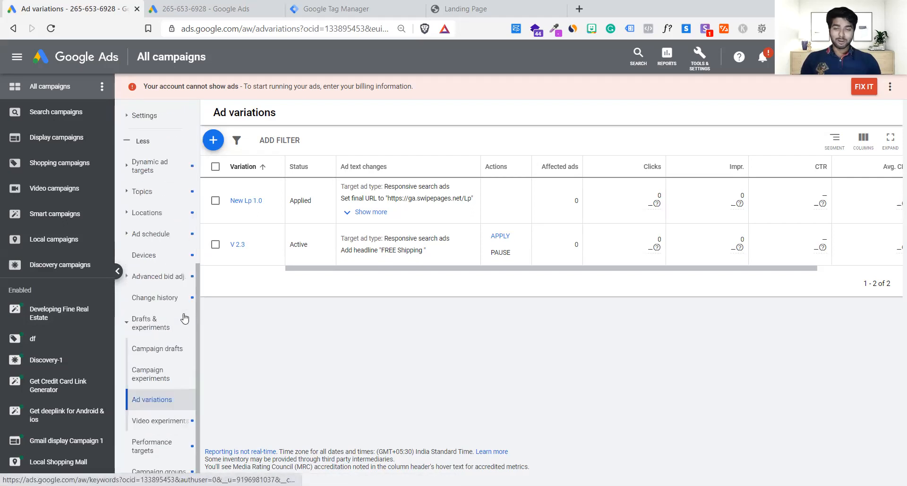
{"action": "scroll", "coordinate": [184, 320], "scroll_direction": "up", "scroll_amount": 6}
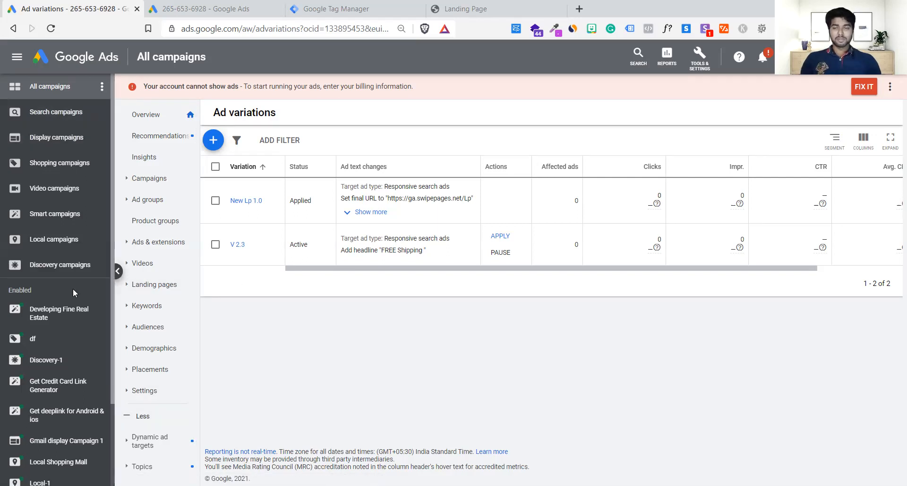
{"action": "left_click", "coordinate": [55, 123]}
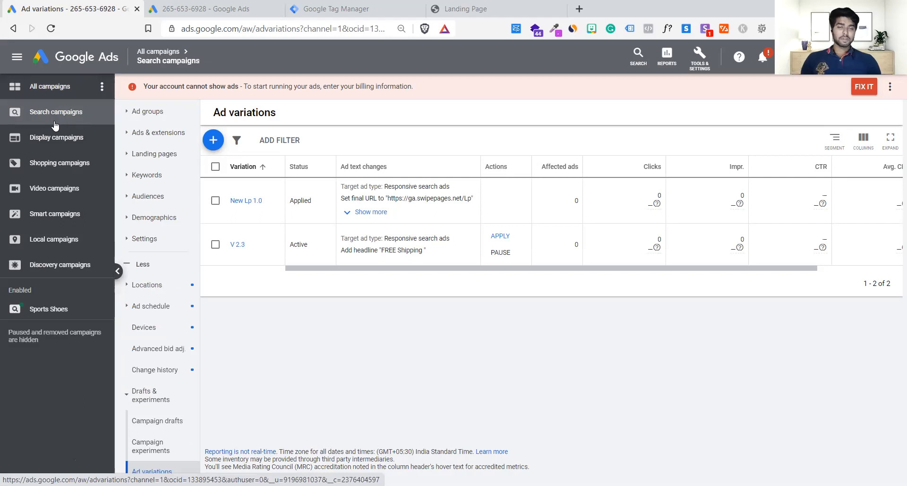
{"action": "left_click", "coordinate": [57, 312]}
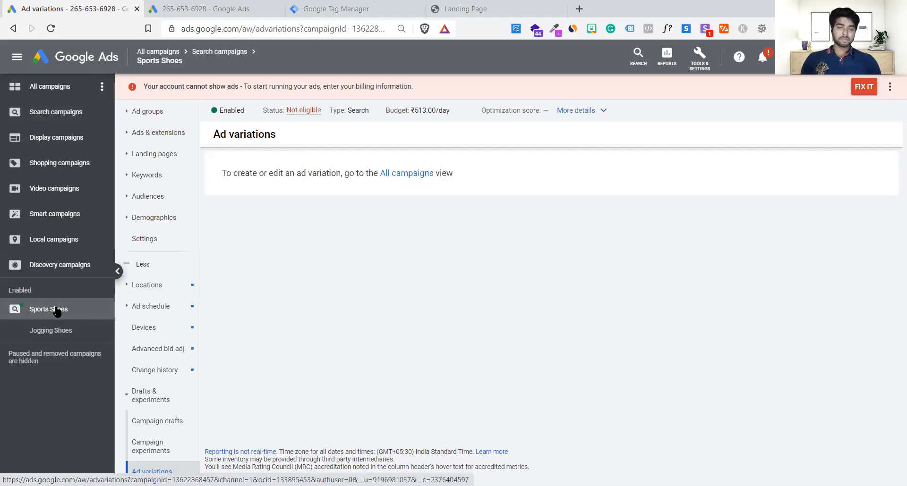
{"action": "left_click", "coordinate": [151, 116]}
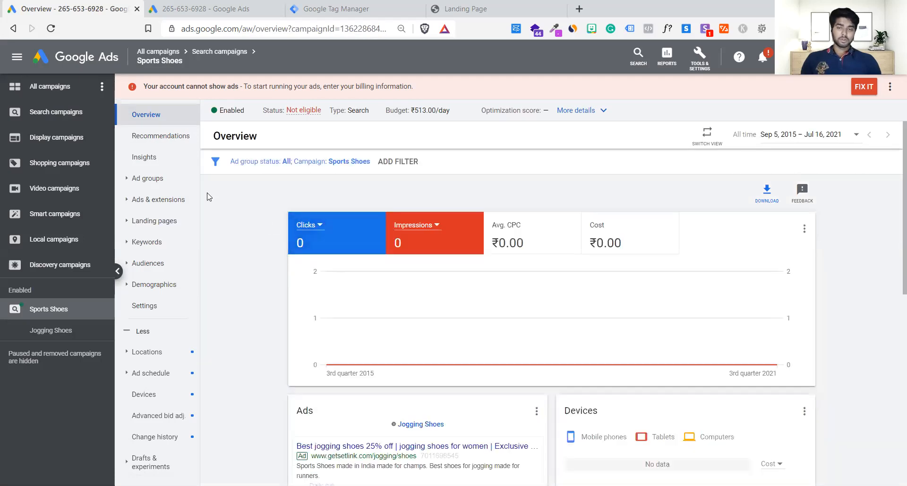
{"action": "left_click", "coordinate": [160, 182]}
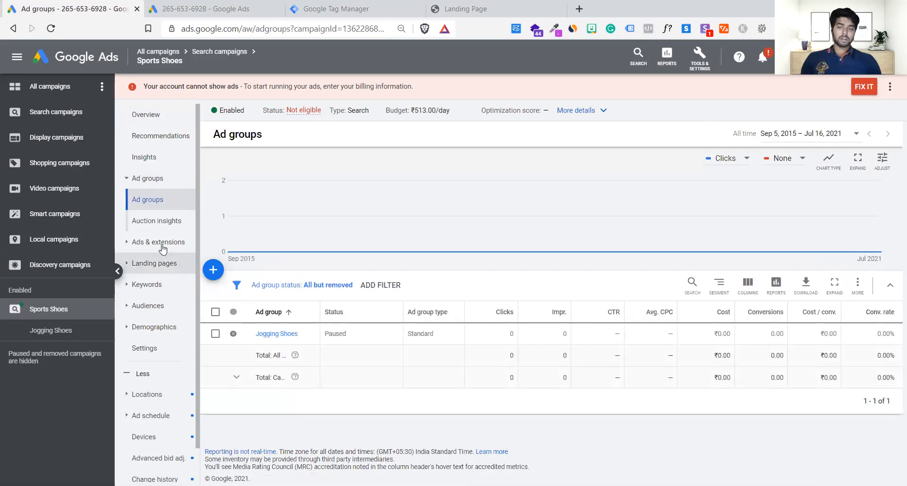
Open the ads of the Sports Shoes campaign and copy its jogging shoes responsive search ad.
{"action": "left_click", "coordinate": [162, 246]}
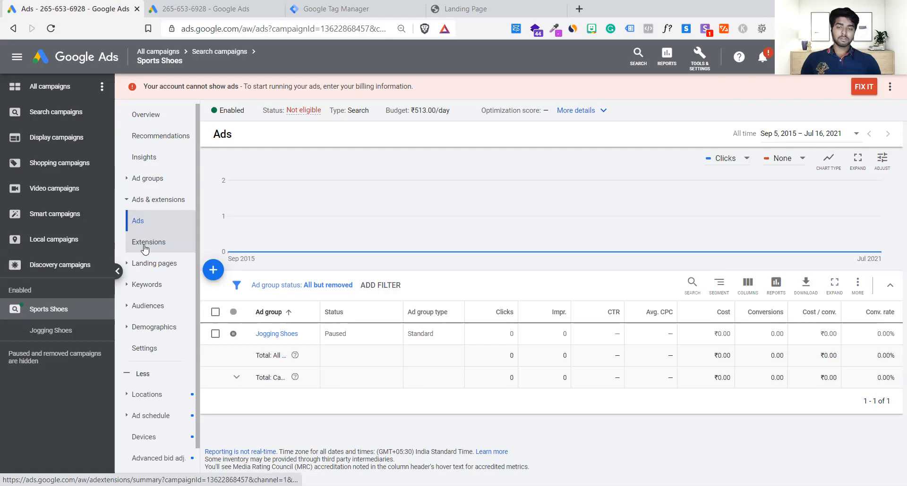
{"action": "left_click", "coordinate": [83, 333]}
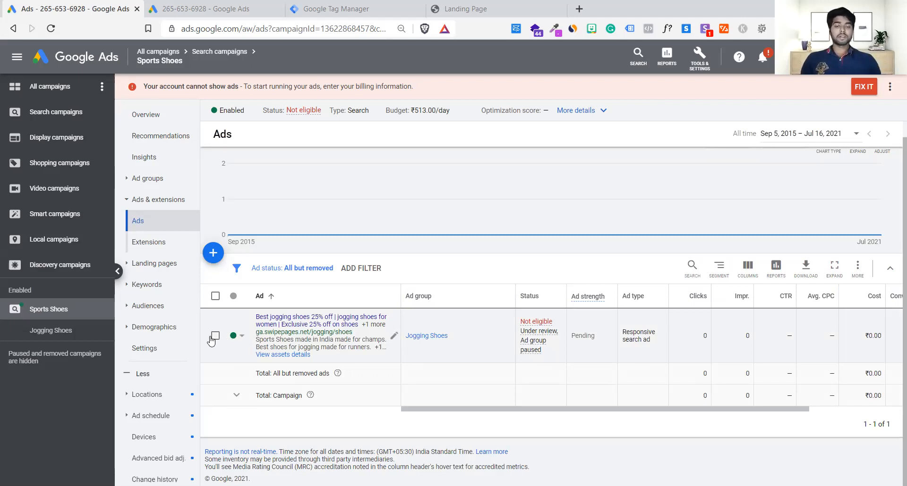
{"action": "left_click", "coordinate": [215, 336]}
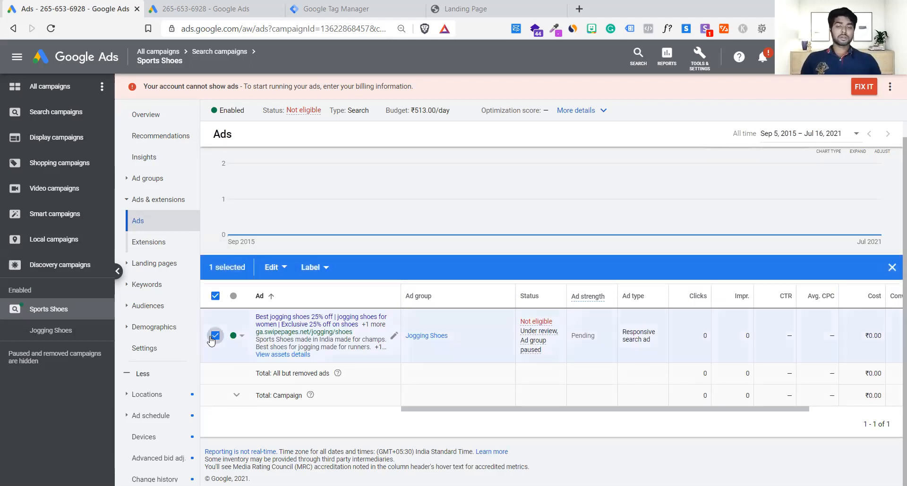
{"action": "left_click", "coordinate": [273, 269]}
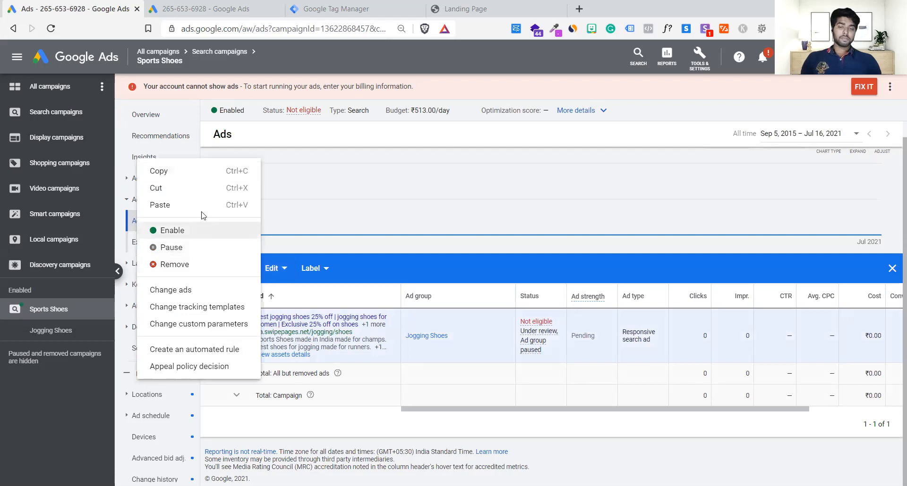
{"action": "left_click", "coordinate": [161, 171]}
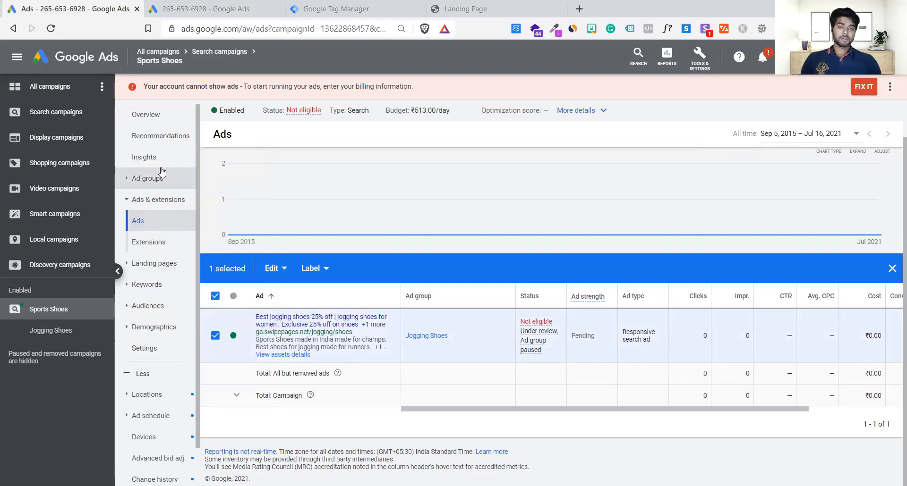
{"action": "left_click", "coordinate": [282, 270]}
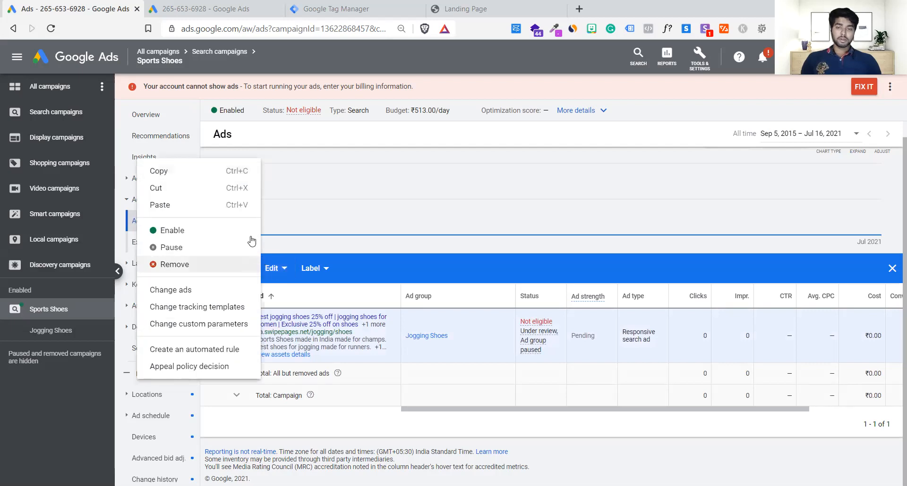
{"action": "left_click", "coordinate": [215, 297]}
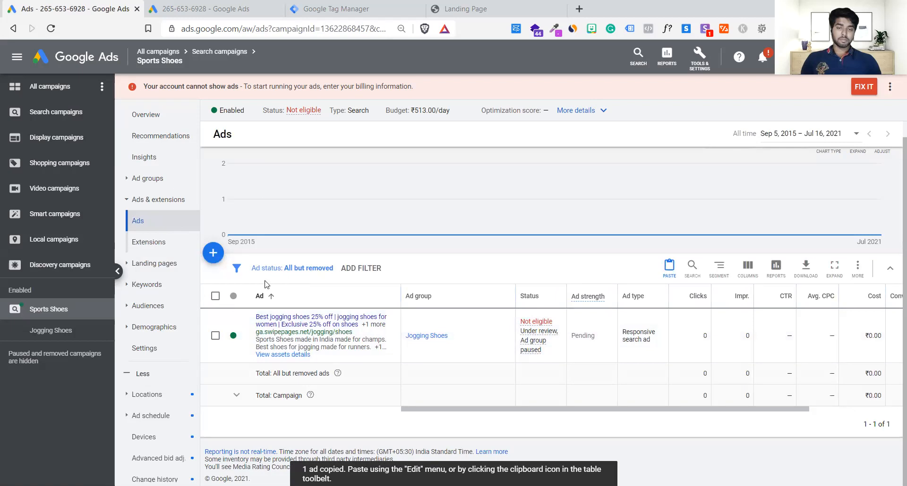
{"action": "right_click", "coordinate": [309, 297]}
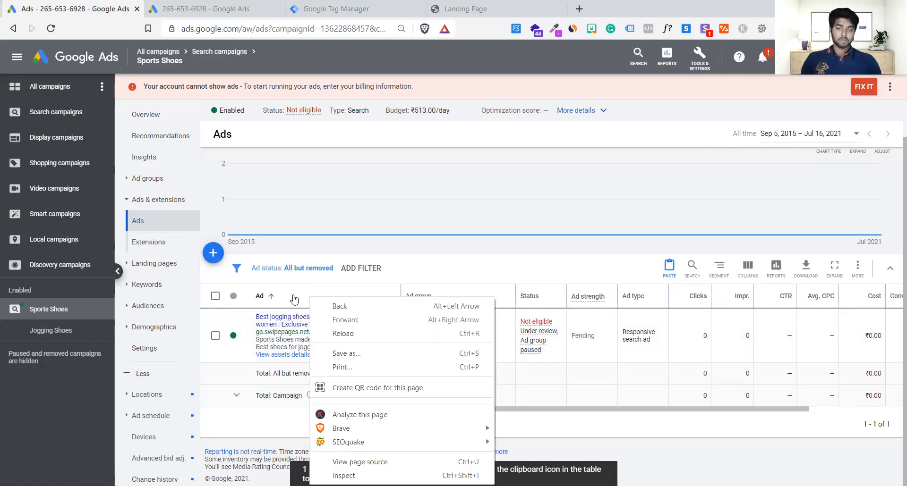
{"action": "key", "text": "Escape"}
{"action": "left_click", "coordinate": [213, 252]}
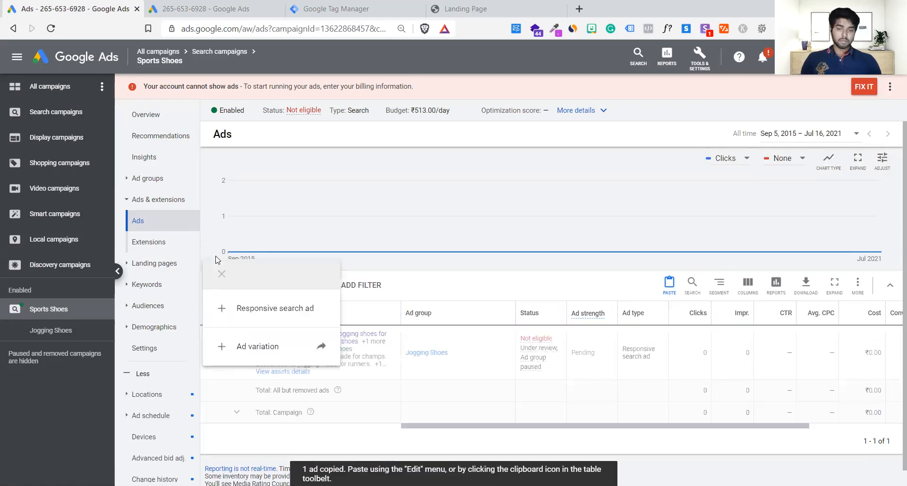
{"action": "left_click", "coordinate": [357, 241]}
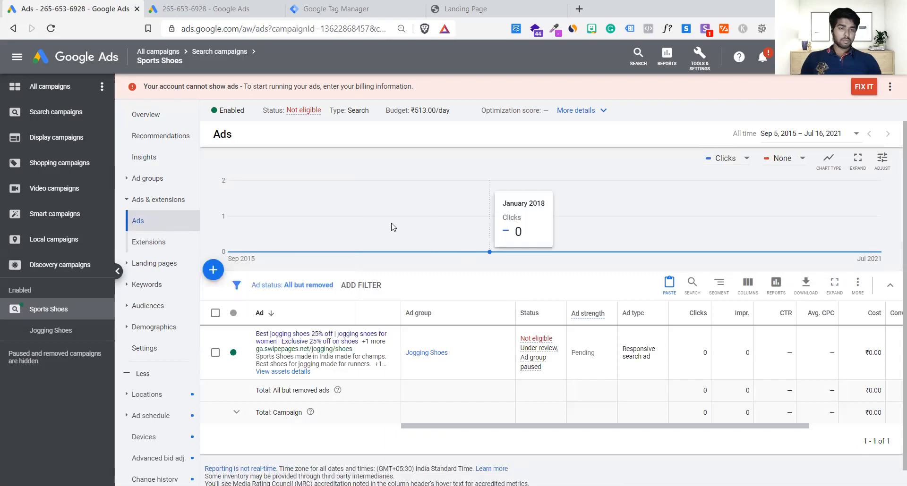
Try to paste the copied ad into the Jogging Shoes ad group of the Sports Shoes campaign.
{"action": "left_click", "coordinate": [668, 286]}
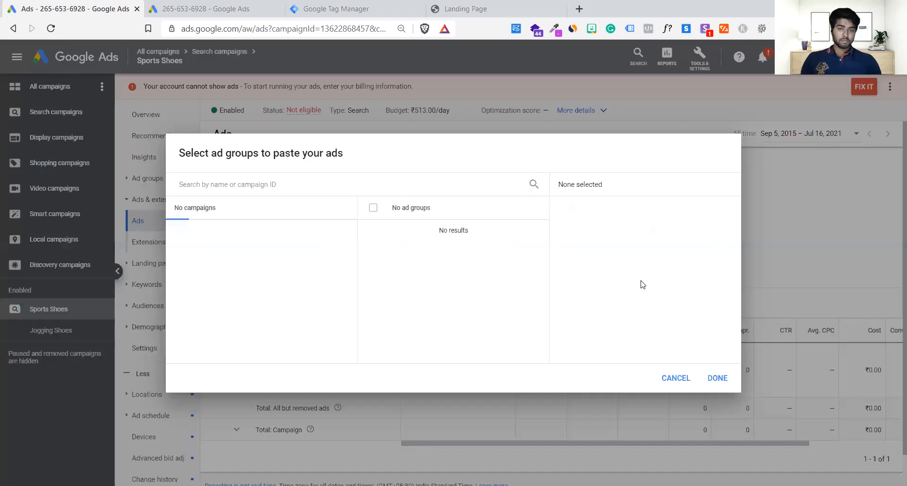
{"action": "left_click", "coordinate": [252, 191]}
{"action": "type", "text": "spo"}
{"action": "left_click", "coordinate": [224, 238]}
{"action": "left_click", "coordinate": [408, 235]}
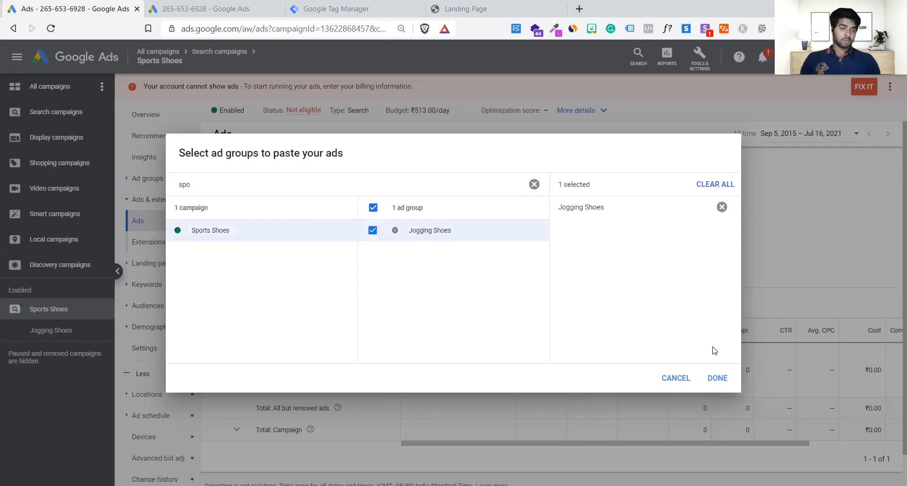
{"action": "left_click", "coordinate": [717, 378]}
{"action": "left_click", "coordinate": [215, 301]}
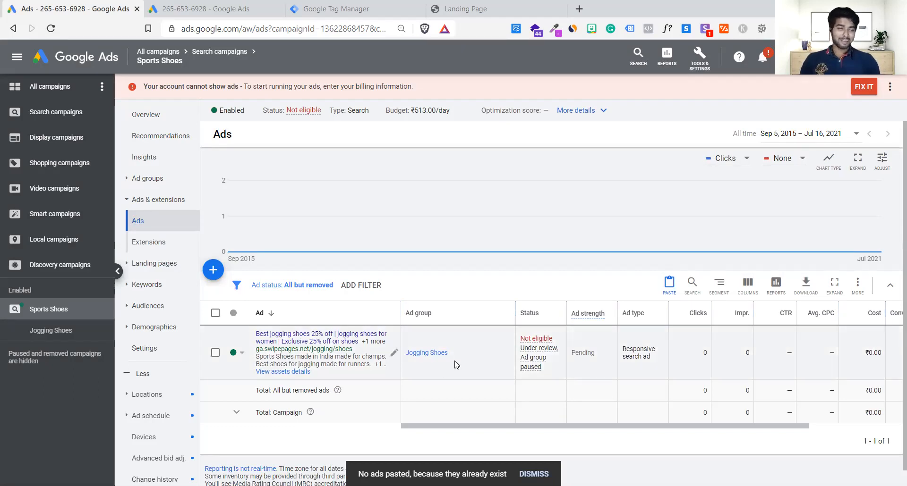
Set the ad status filter to All and open the ads of the Jogging Shoes ad group.
{"action": "scroll", "coordinate": [456, 365], "scroll_direction": "down", "scroll_amount": 1}
{"action": "scroll", "coordinate": [456, 364], "scroll_direction": "up", "scroll_amount": 1}
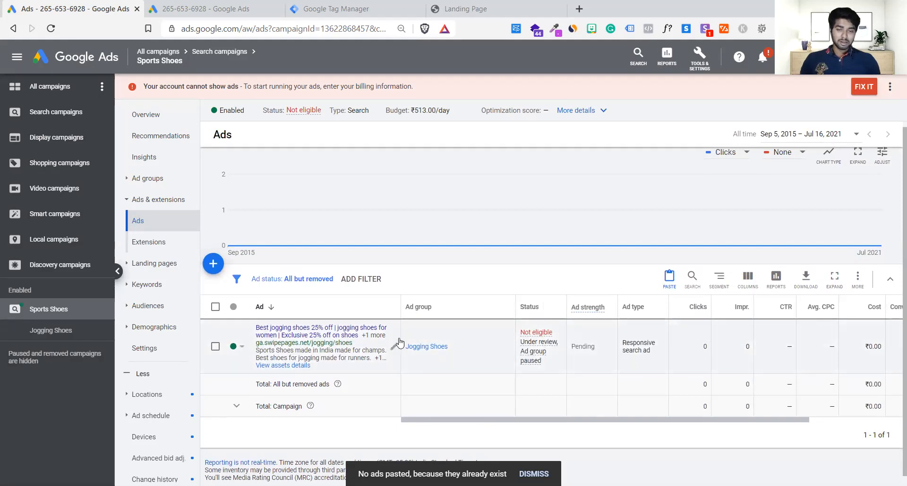
{"action": "left_click", "coordinate": [305, 283]}
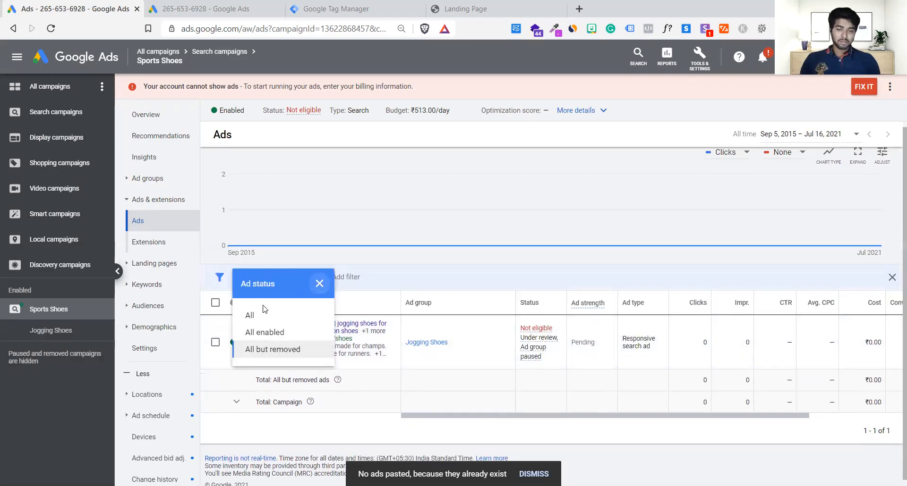
{"action": "left_click", "coordinate": [250, 315]}
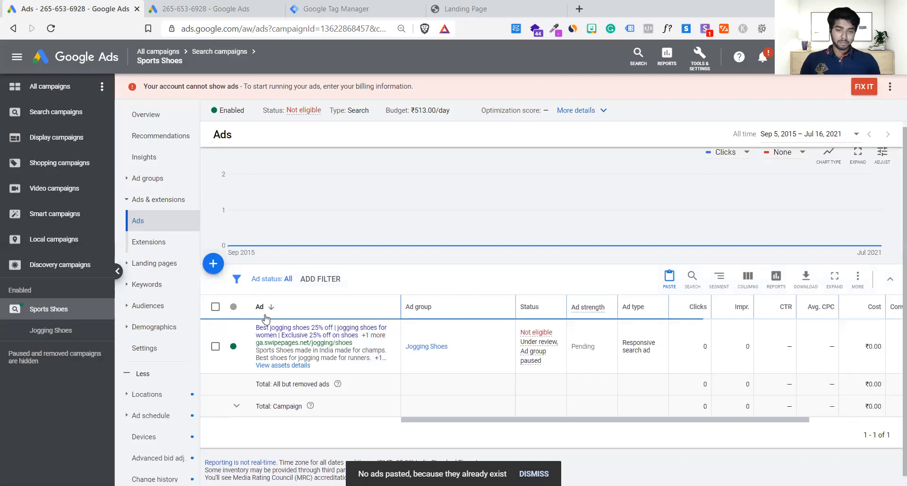
{"action": "scroll", "coordinate": [370, 334], "scroll_direction": "down", "scroll_amount": 1}
{"action": "scroll", "coordinate": [371, 334], "scroll_direction": "up", "scroll_amount": 1}
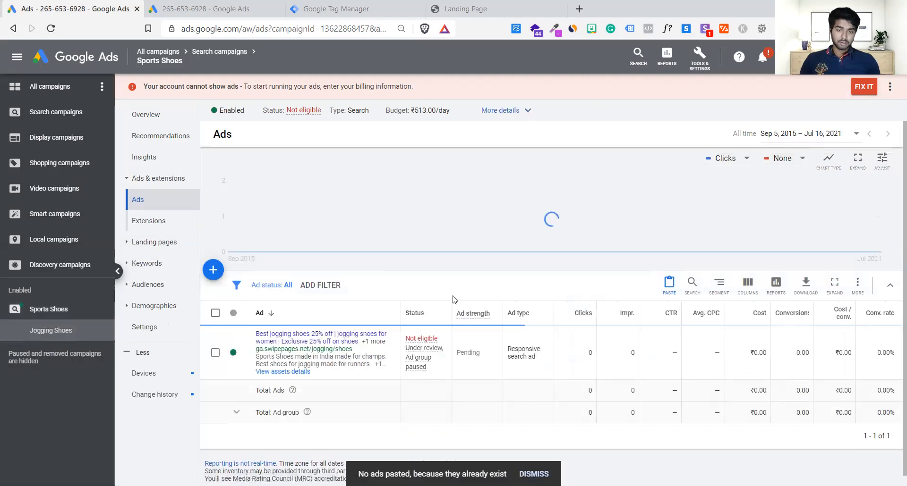
{"action": "scroll", "coordinate": [452, 301], "scroll_direction": "up", "scroll_amount": 1}
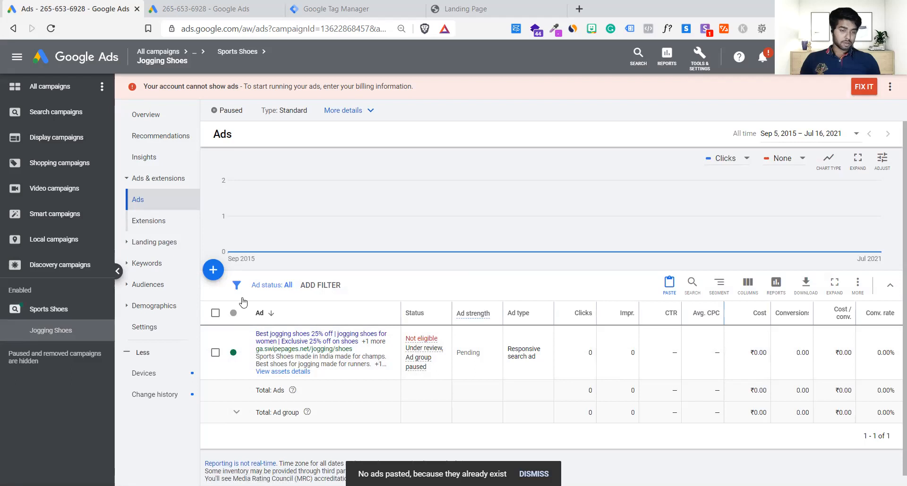
Choose the Jogging Shoes ad group in the Sports Shoes campaign as the paste destination for the copied ad.
{"action": "left_click", "coordinate": [667, 283]}
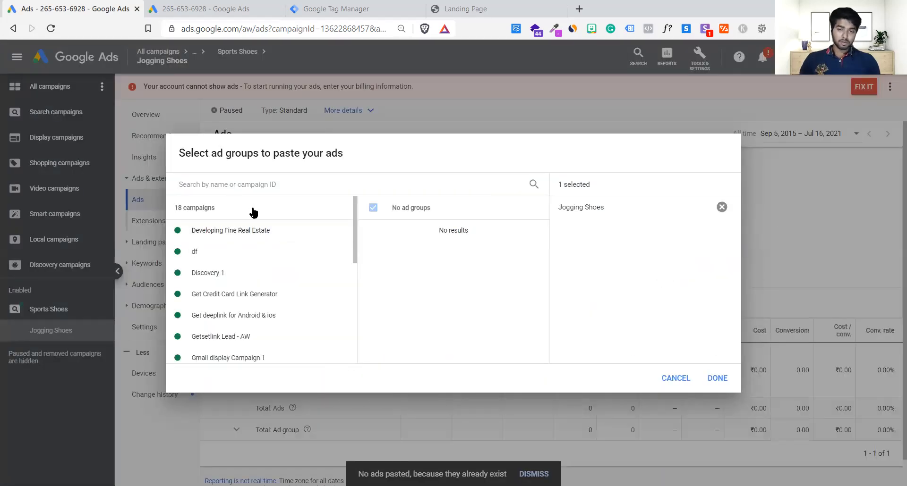
{"action": "left_click", "coordinate": [251, 184]}
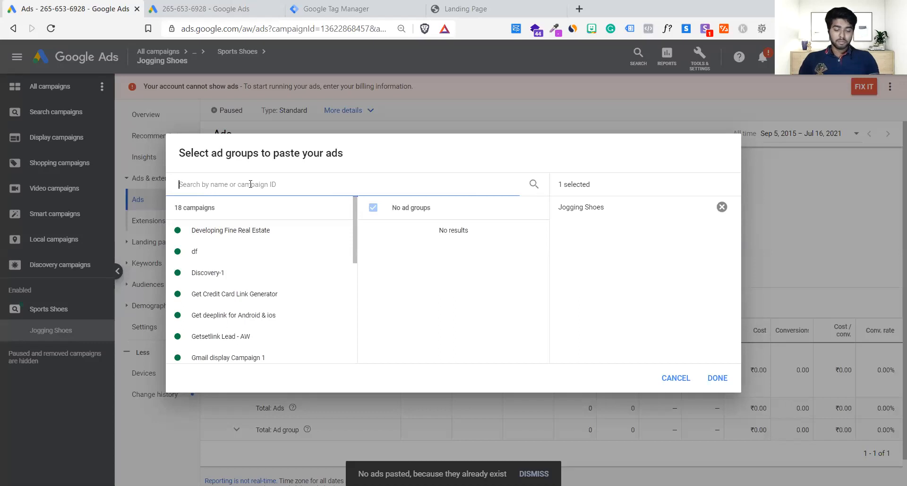
{"action": "type", "text": "spo"}
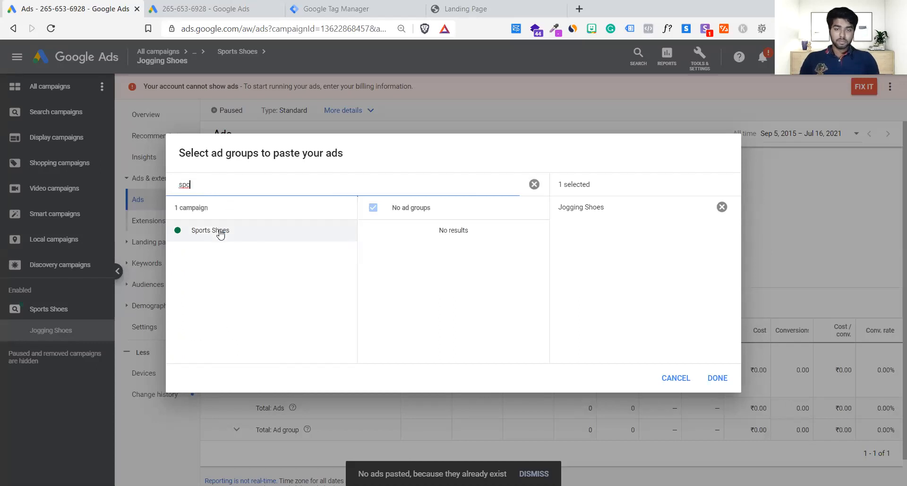
{"action": "left_click", "coordinate": [413, 231]}
{"action": "left_click", "coordinate": [413, 231]}
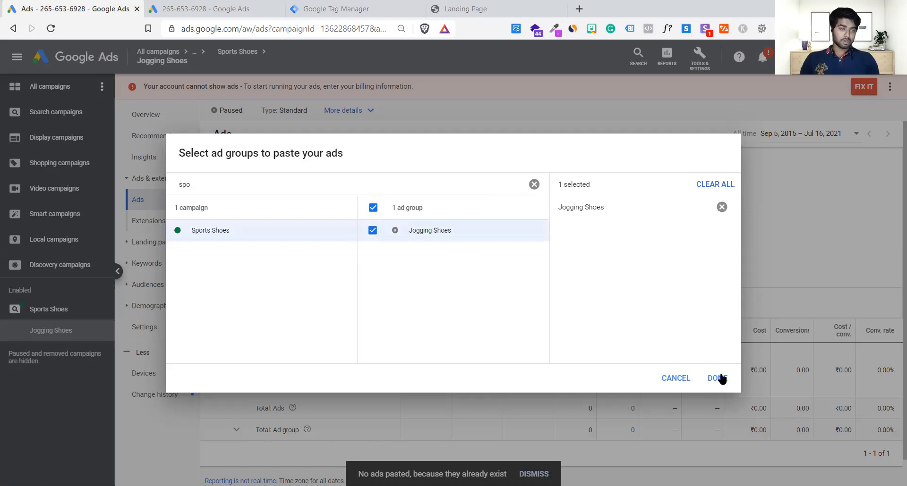
{"action": "left_click", "coordinate": [721, 208]}
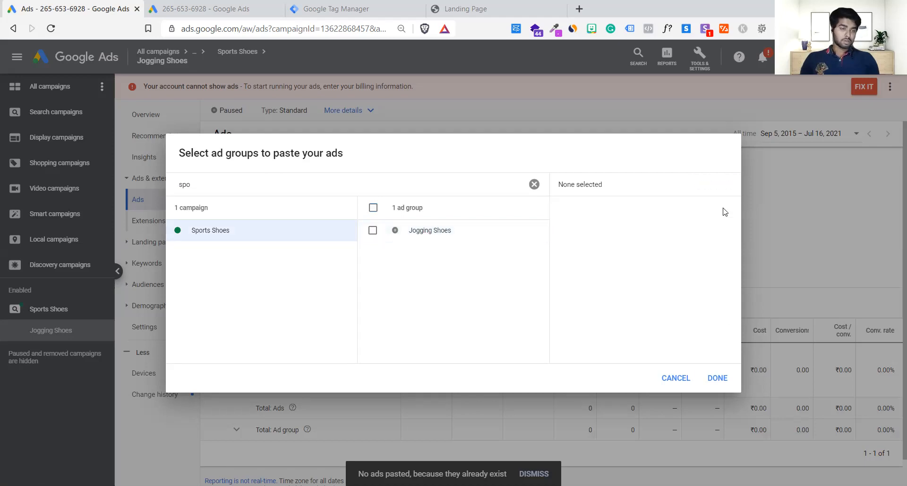
{"action": "left_click", "coordinate": [373, 230]}
{"action": "left_click", "coordinate": [718, 379]}
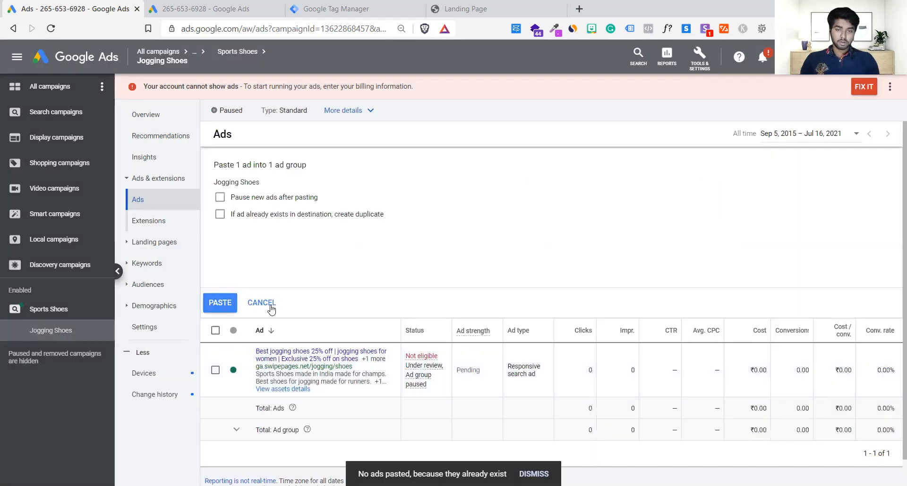
Paste the ad with the options to create a duplicate if it already exists and to pause new ads after pasting.
{"action": "left_click", "coordinate": [232, 216]}
{"action": "left_click", "coordinate": [225, 197]}
{"action": "left_click", "coordinate": [223, 305]}
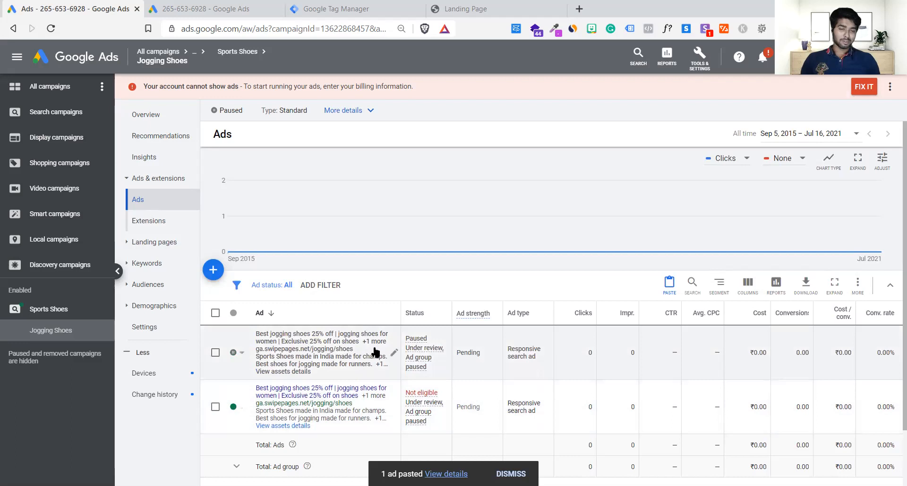
Open the paused duplicate of the jogging shoes ad for editing.
{"action": "scroll", "coordinate": [387, 378], "scroll_direction": "down", "scroll_amount": 2}
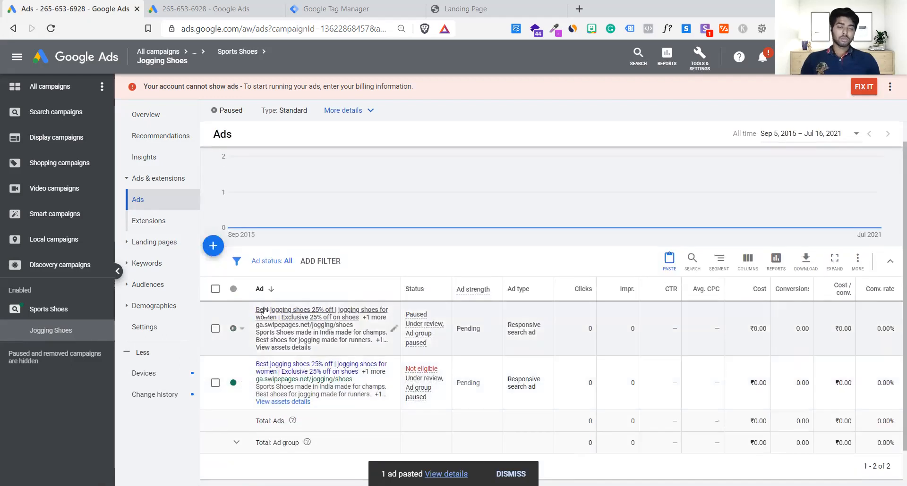
{"action": "left_click", "coordinate": [392, 332]}
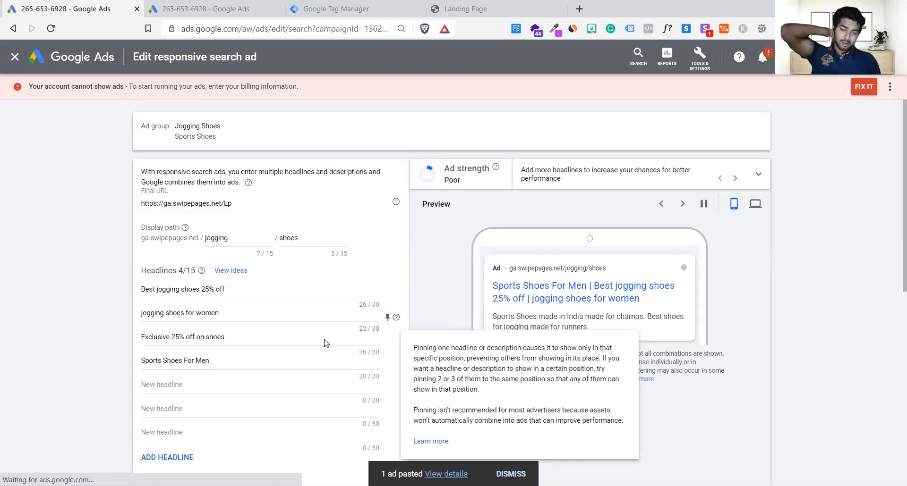
{"action": "left_click", "coordinate": [244, 292]}
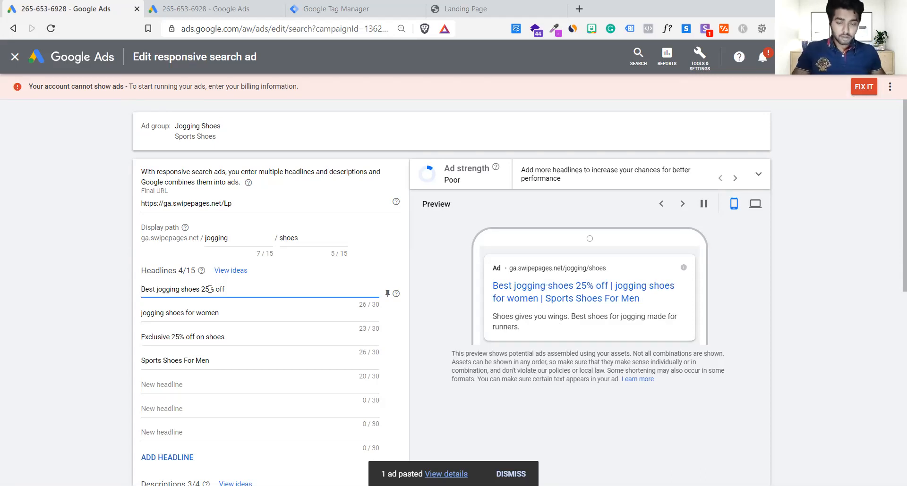
{"action": "key", "text": "Home"}
{"action": "type", "text": "sales"}
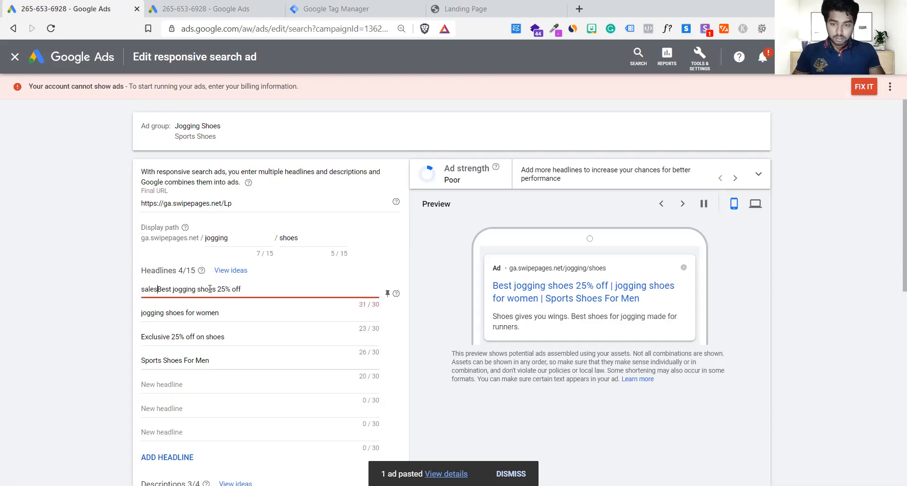
{"action": "key", "text": "BackSpace"}
{"action": "key", "text": "BackSpace"}
{"action": "key", "text": "BackSpace"}
{"action": "key", "text": "BackSpace"}
{"action": "key", "text": "BackSpace"}
{"action": "key", "text": "BackSpace"}
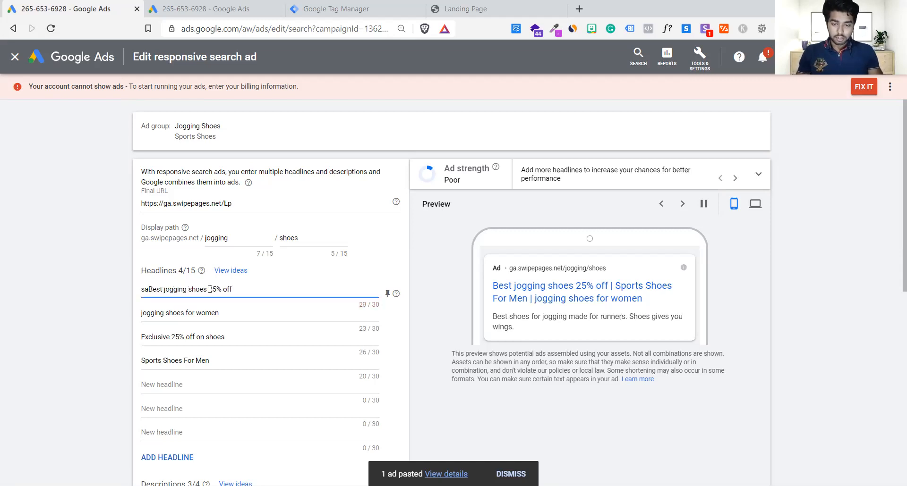
Add a fifth headline reading "sales ends in" followed by a countdown insertion.
{"action": "left_click", "coordinate": [210, 393]}
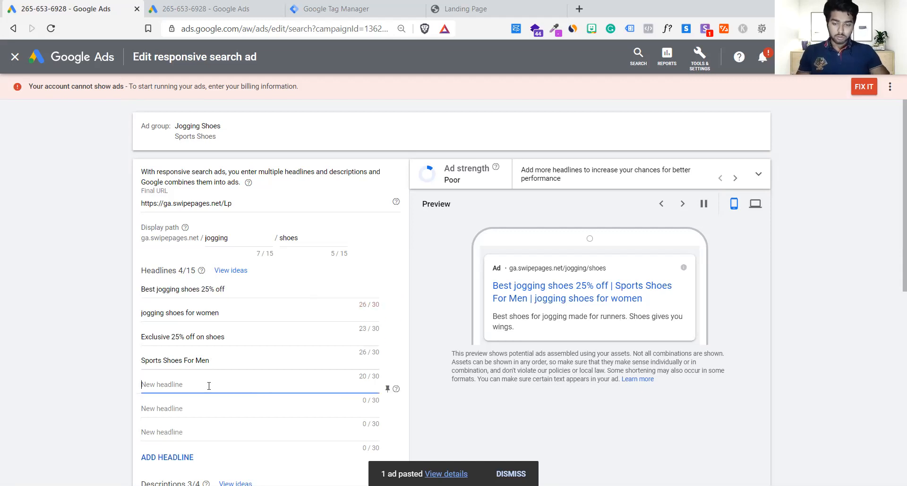
{"action": "scroll", "coordinate": [210, 392], "scroll_direction": "down", "scroll_amount": 2}
{"action": "type", "text": "sa"}
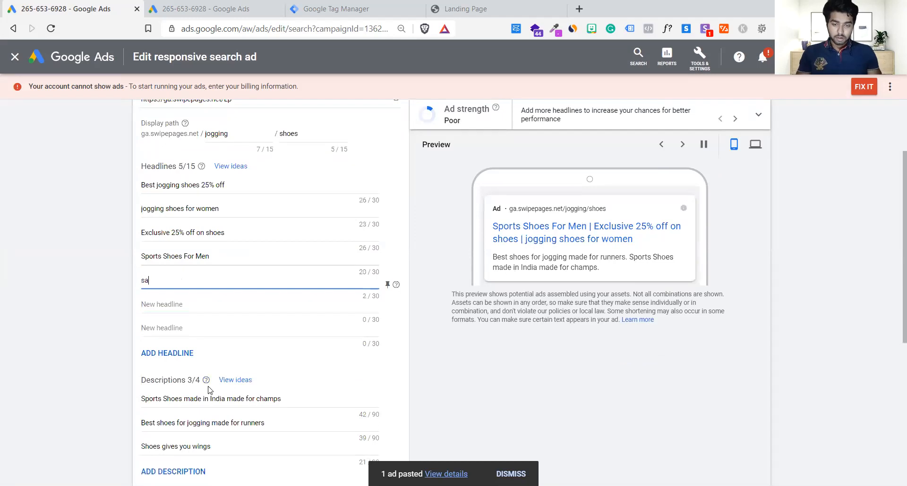
{"action": "type", "text": "les"}
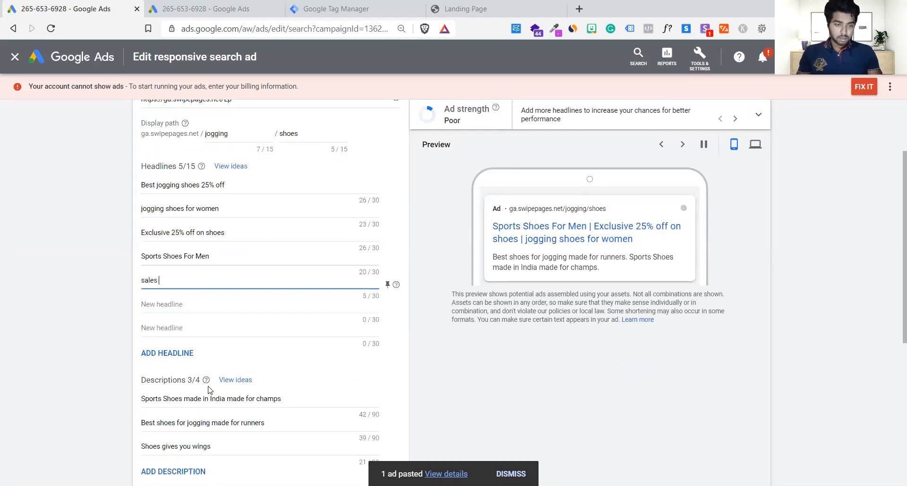
{"action": "type", "text": " end"}
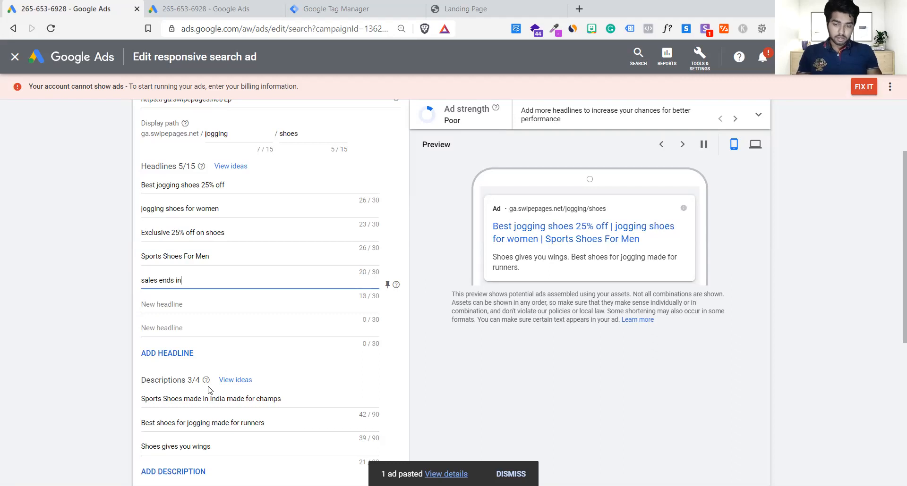
{"action": "type", "text": "s in "}
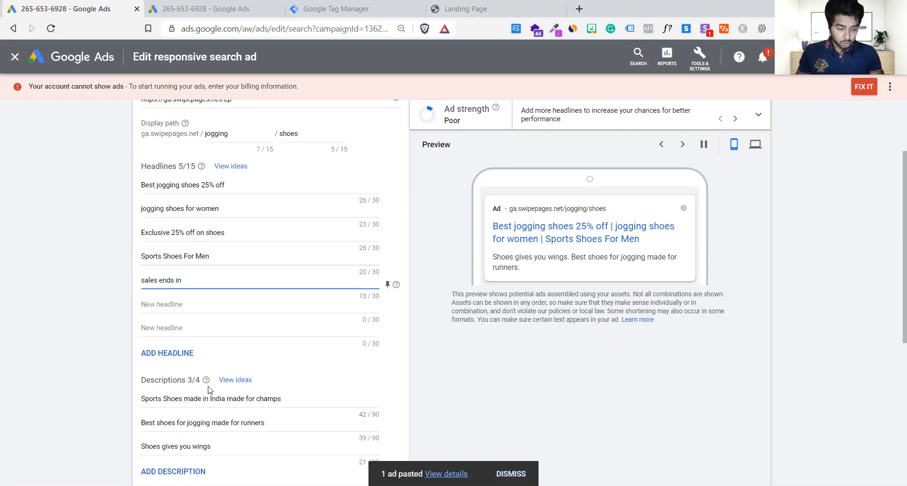
{"action": "type", "text": "{"}
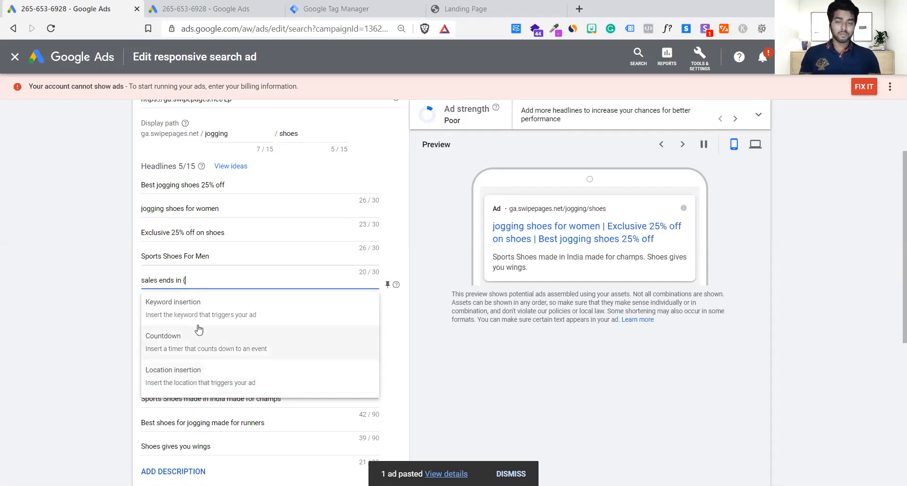
{"action": "left_click", "coordinate": [191, 350]}
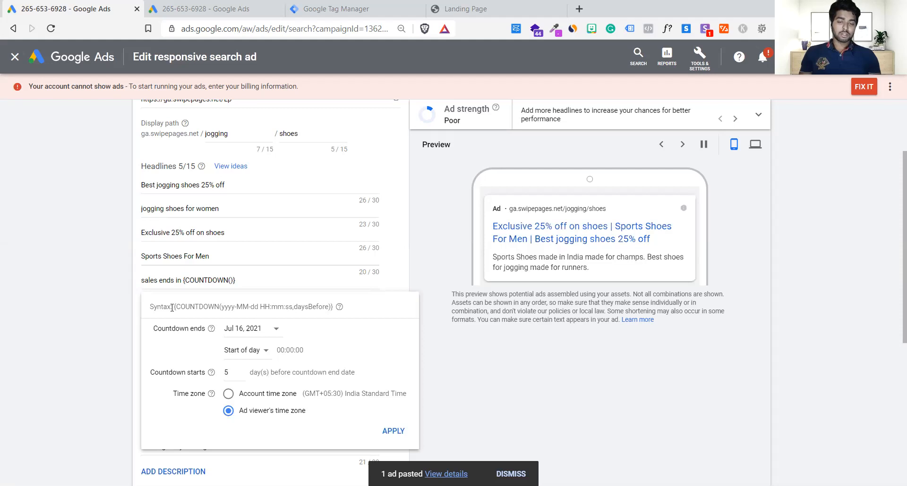
Set the countdown to end at the start of day on Jul 17, 2021 in the account time zone and apply it.
{"action": "left_click_drag", "start_coordinate": [173, 307], "coordinate": [351, 314]}
{"action": "left_click", "coordinate": [352, 315]}
{"action": "left_click", "coordinate": [248, 332]}
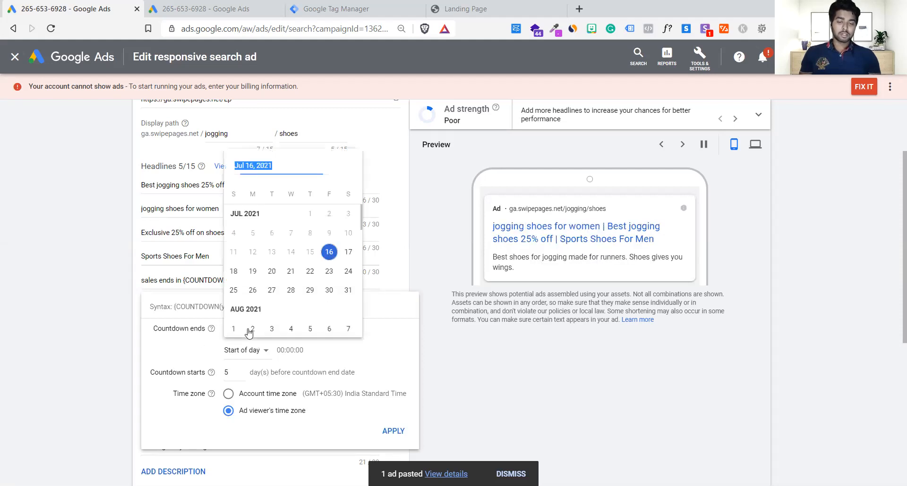
{"action": "left_click", "coordinate": [348, 253]}
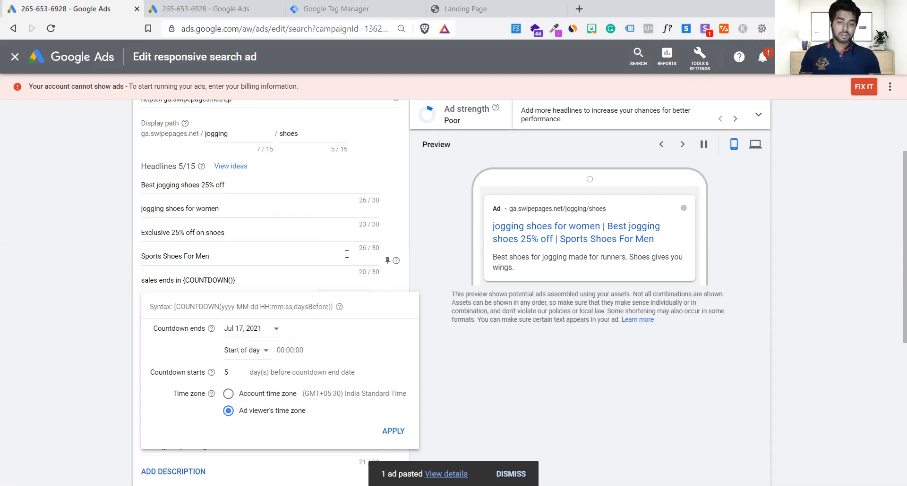
{"action": "left_click", "coordinate": [256, 350]}
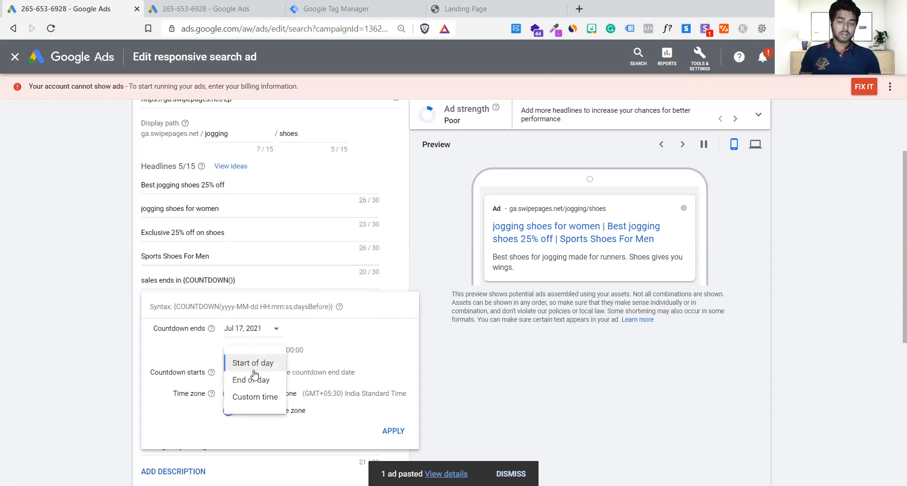
{"action": "left_click", "coordinate": [255, 364]}
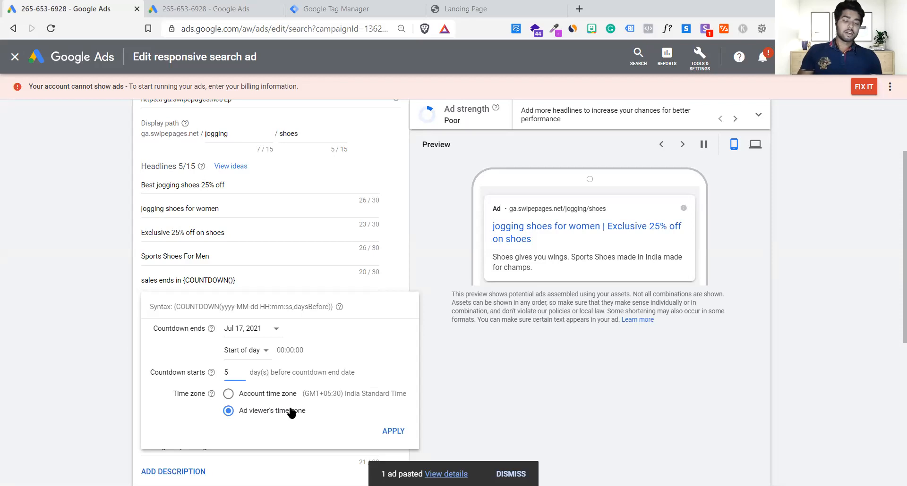
{"action": "left_click_drag", "start_coordinate": [308, 412], "coordinate": [239, 405]}
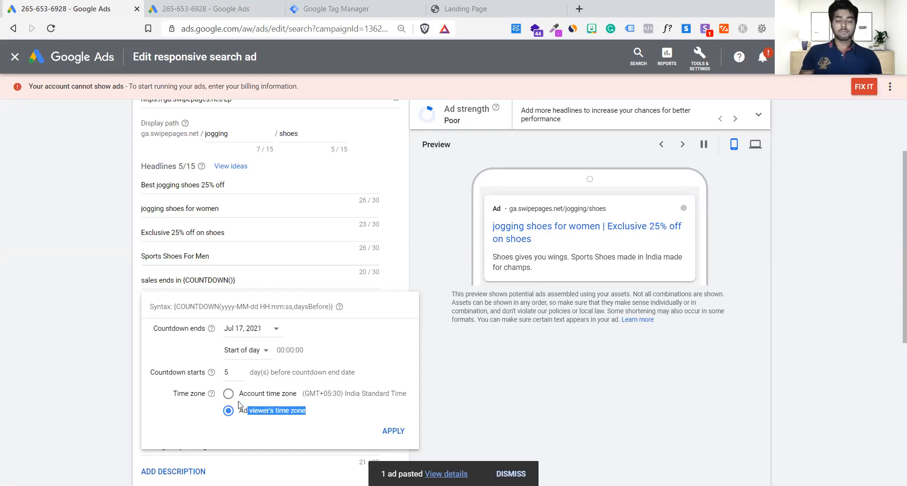
{"action": "left_click", "coordinate": [228, 394]}
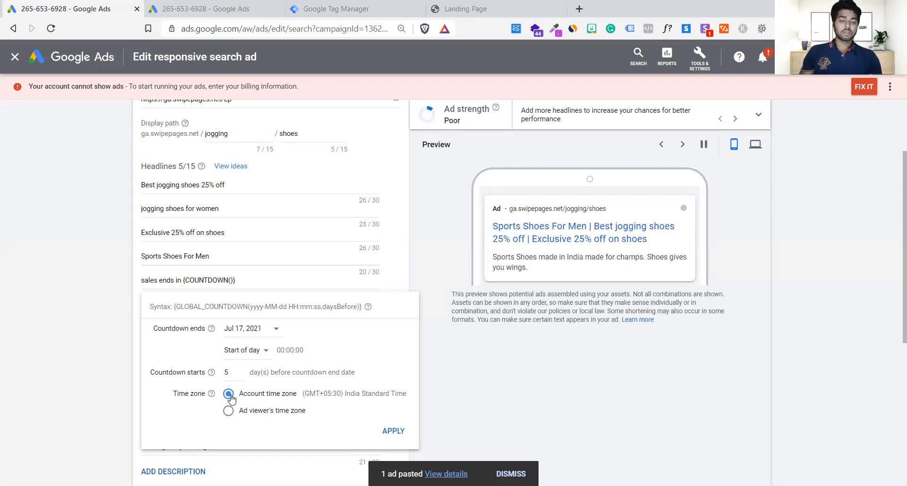
{"action": "left_click", "coordinate": [390, 431]}
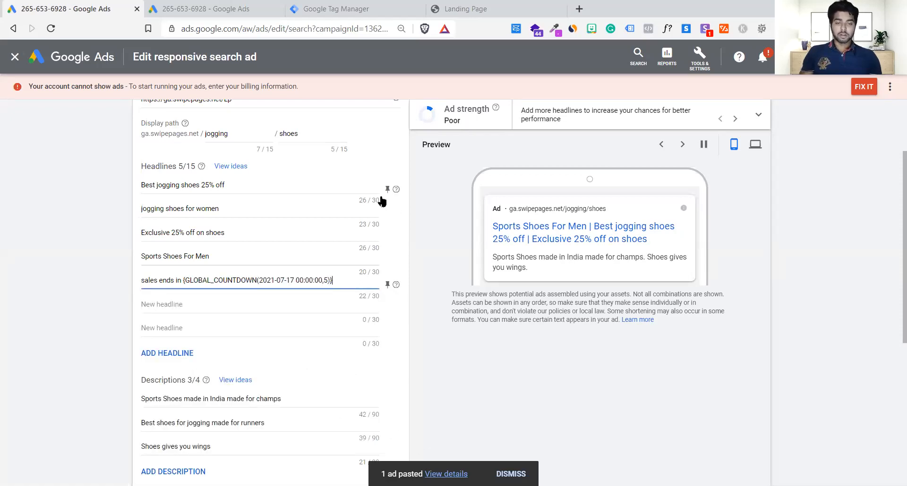
Clear the four headlines above the countdown headline.
{"action": "left_click", "coordinate": [354, 188]}
{"action": "key", "text": "ctrl+a"}
{"action": "key", "text": "BackSpace"}
{"action": "left_click", "coordinate": [314, 208]}
{"action": "key", "text": "ctrl+a"}
{"action": "key", "text": "BackSpace"}
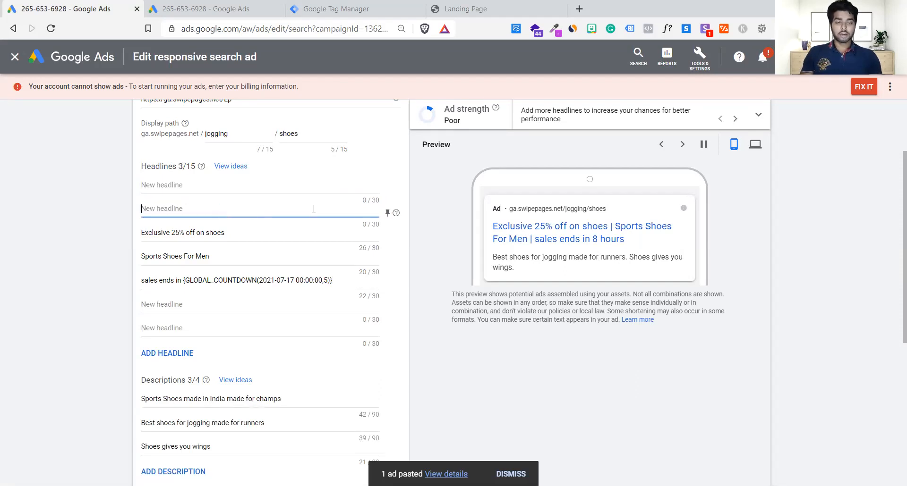
{"action": "left_click", "coordinate": [284, 241]}
{"action": "key", "text": "ctrl+a"}
{"action": "key", "text": "BackSpace"}
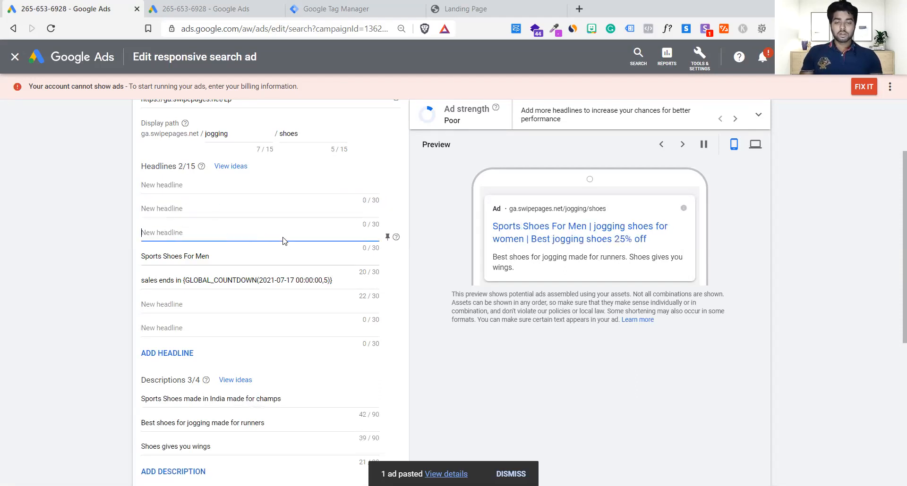
{"action": "left_click", "coordinate": [253, 253]}
{"action": "key", "text": "ctrl+a"}
{"action": "key", "text": "BackSpace"}
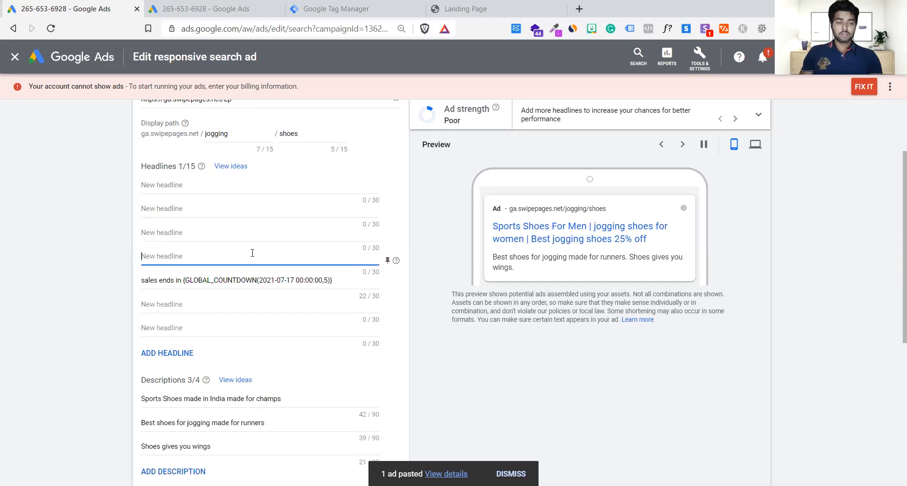
Move the countdown headline into the first headline field.
{"action": "left_click", "coordinate": [239, 281]}
{"action": "key", "text": "ctrl+a"}
{"action": "key", "text": "ctrl+x"}
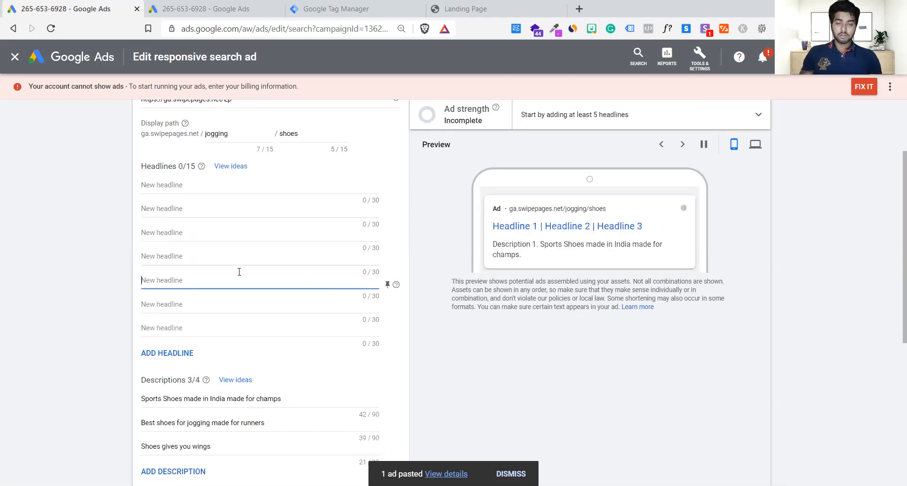
{"action": "left_click", "coordinate": [219, 193]}
{"action": "key", "text": "ctrl+v"}
{"action": "left_click", "coordinate": [84, 256]}
{"action": "left_click", "coordinate": [234, 218]}
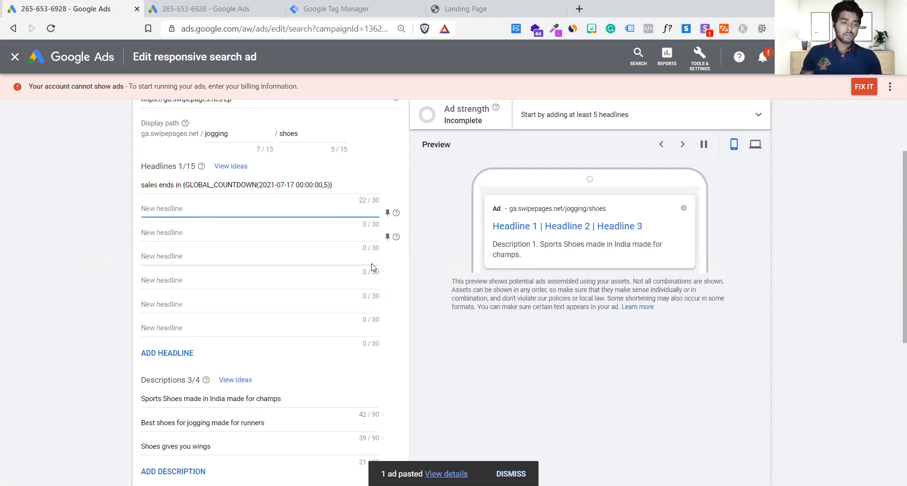
Check the countdown headline in the ad preview and review its end date, time of day and time zone settings.
{"action": "left_click", "coordinate": [352, 186]}
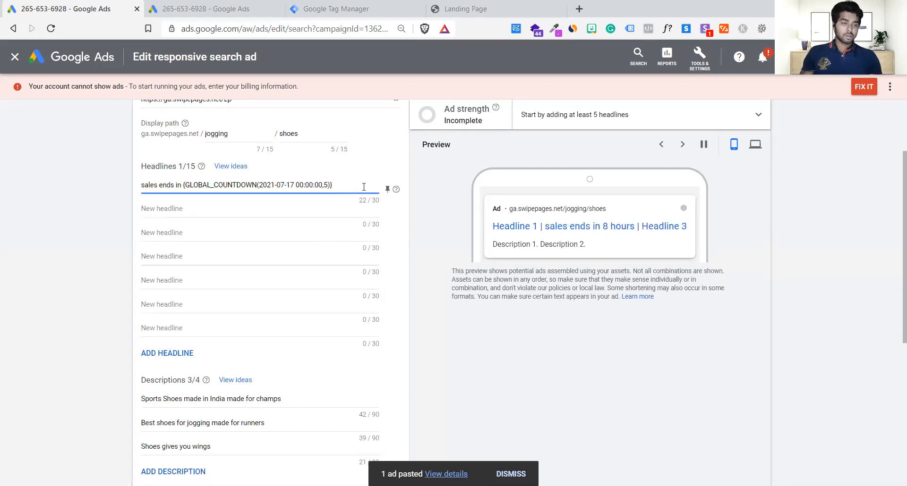
{"action": "left_click", "coordinate": [548, 231]}
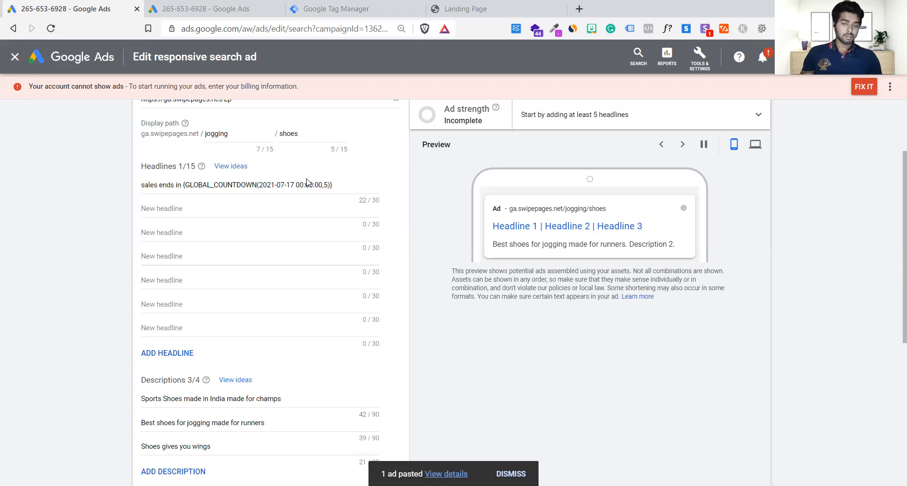
{"action": "left_click", "coordinate": [314, 193]}
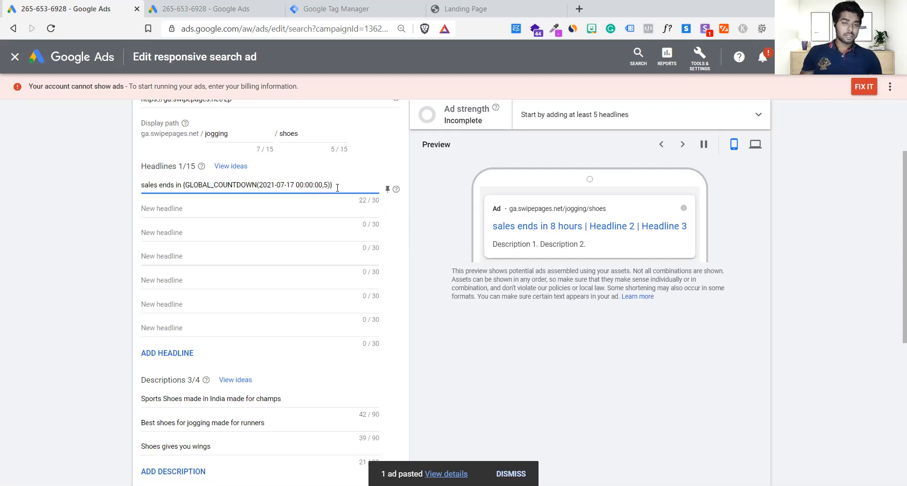
{"action": "left_click", "coordinate": [276, 185]}
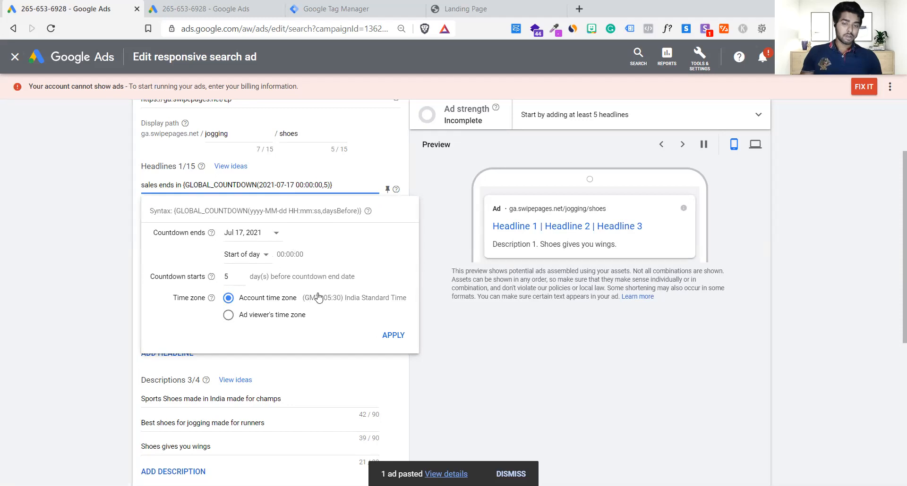
{"action": "left_click", "coordinate": [394, 335]}
{"action": "mouse_move", "coordinate": [395, 334]}
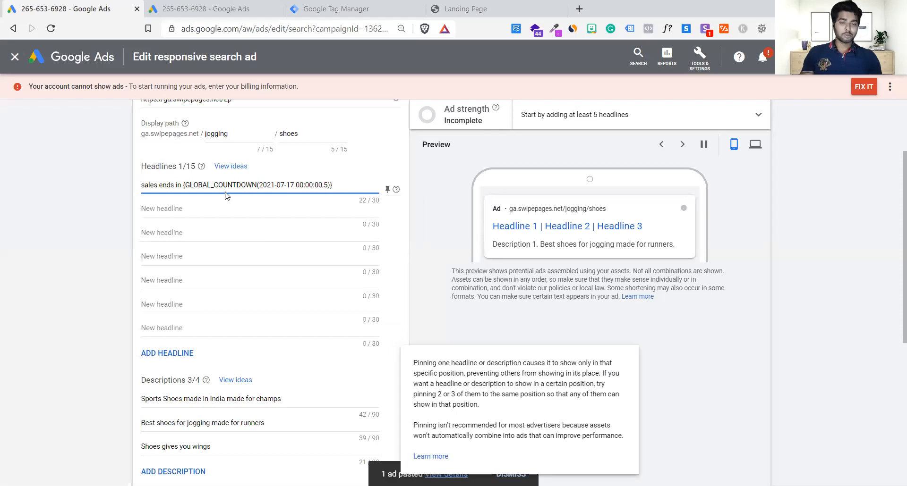
{"action": "left_click", "coordinate": [259, 202]}
{"action": "left_click", "coordinate": [246, 186]}
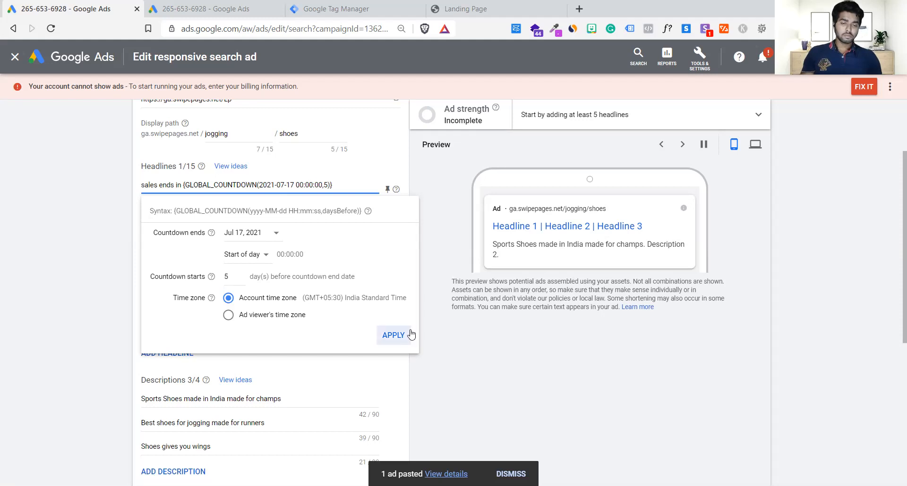
{"action": "left_click", "coordinate": [250, 261]}
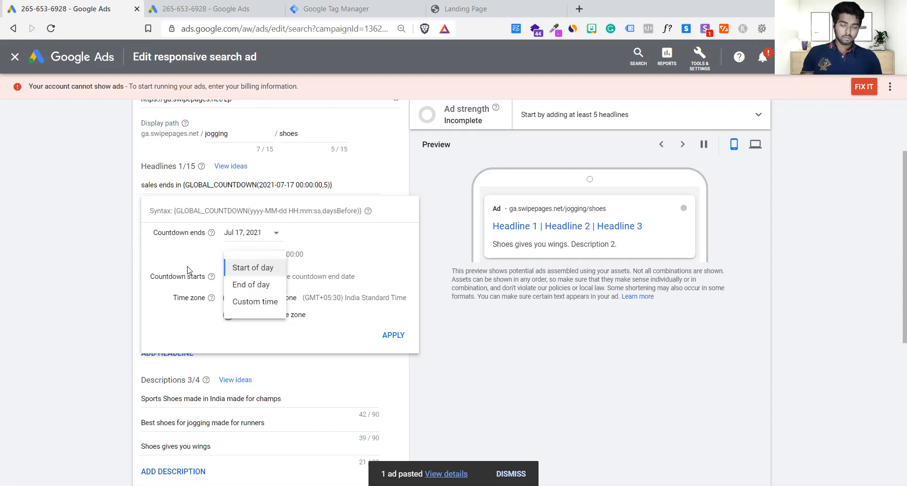
{"action": "left_click", "coordinate": [212, 277]}
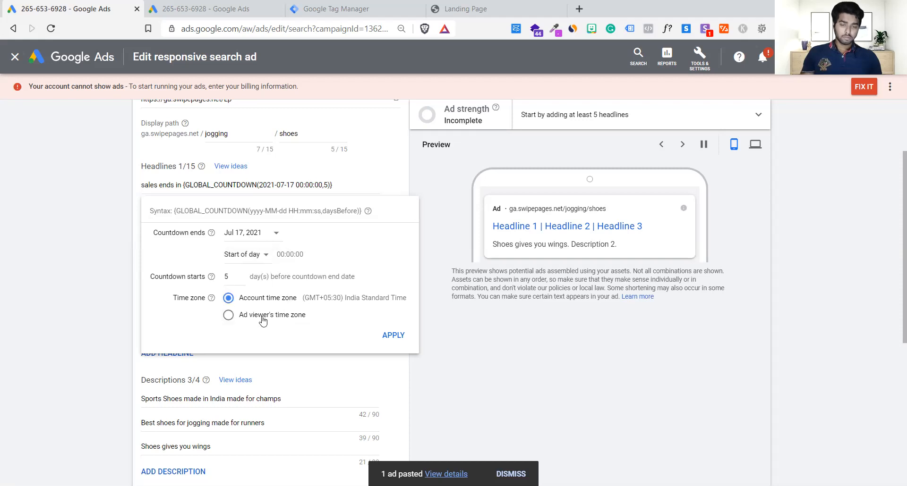
{"action": "left_click", "coordinate": [392, 336]}
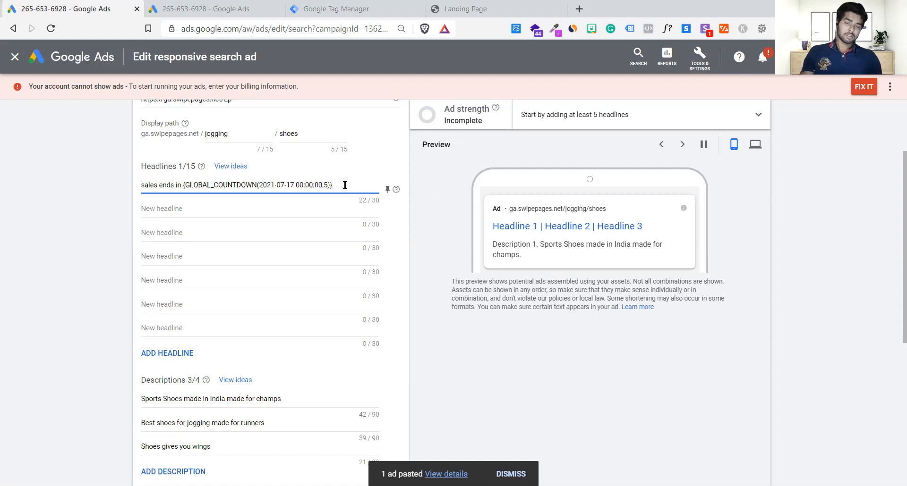
Undo the clearing of the four headlines and the move of the countdown headline.
{"action": "scroll", "coordinate": [345, 186], "scroll_direction": "up", "scroll_amount": 1}
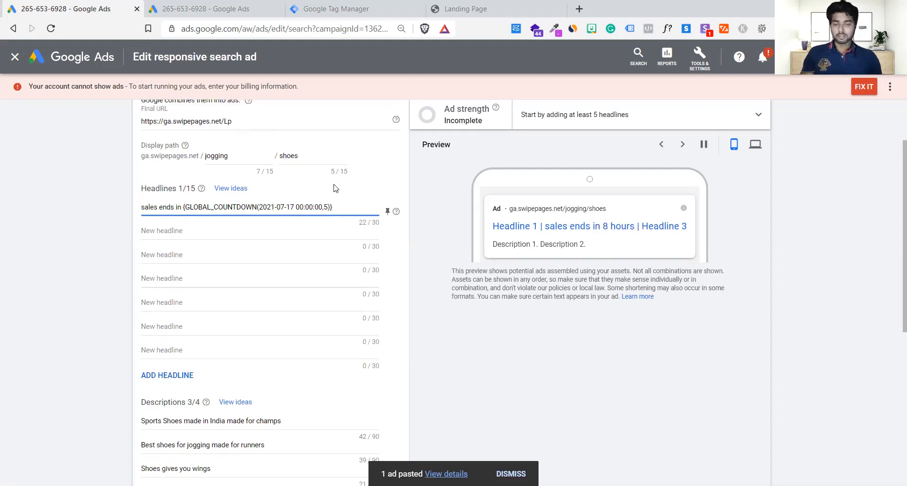
{"action": "left_click", "coordinate": [205, 231]}
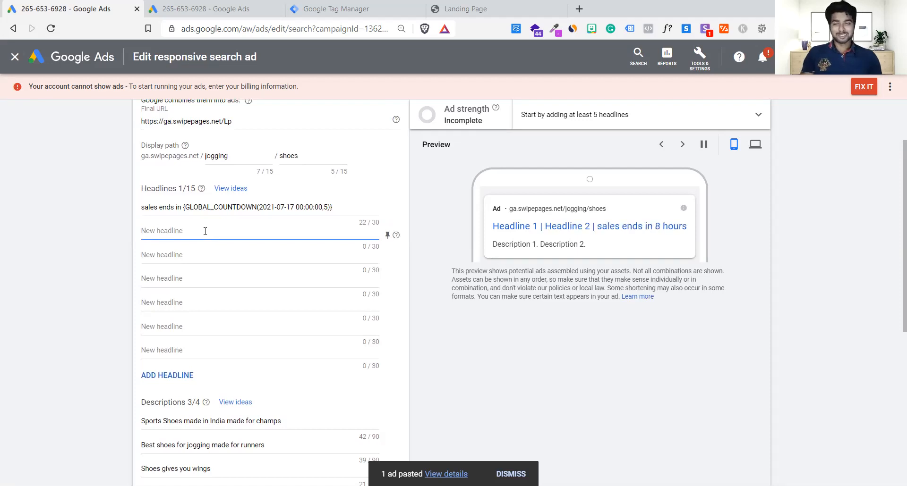
{"action": "key", "text": "ctrl+v"}
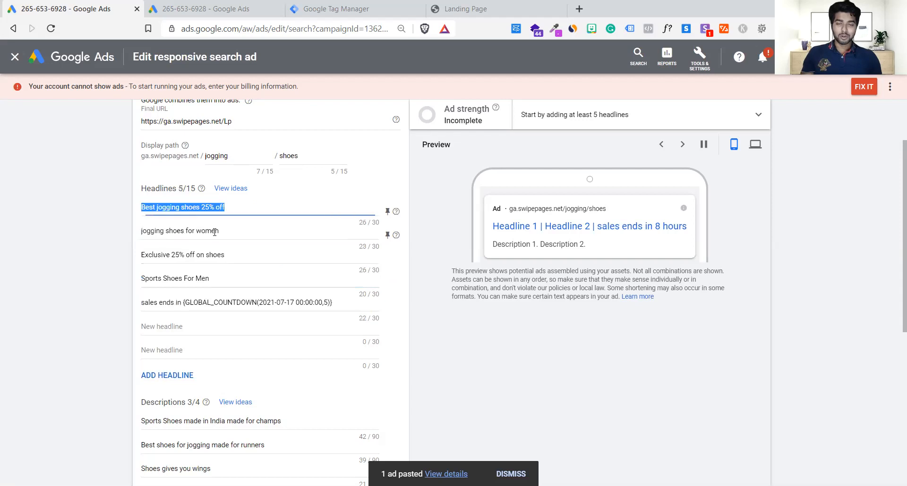
Replace the "Sports Shoes For Men" headline with the countdown headline, moving it up from the fifth field.
{"action": "left_click", "coordinate": [250, 271]}
{"action": "left_click", "coordinate": [236, 276]}
{"action": "key", "text": "ctrl+a"}
{"action": "key", "text": "BackSpace"}
{"action": "left_click", "coordinate": [275, 305]}
{"action": "key", "text": "ctrl+a"}
{"action": "key", "text": "ctrl+x"}
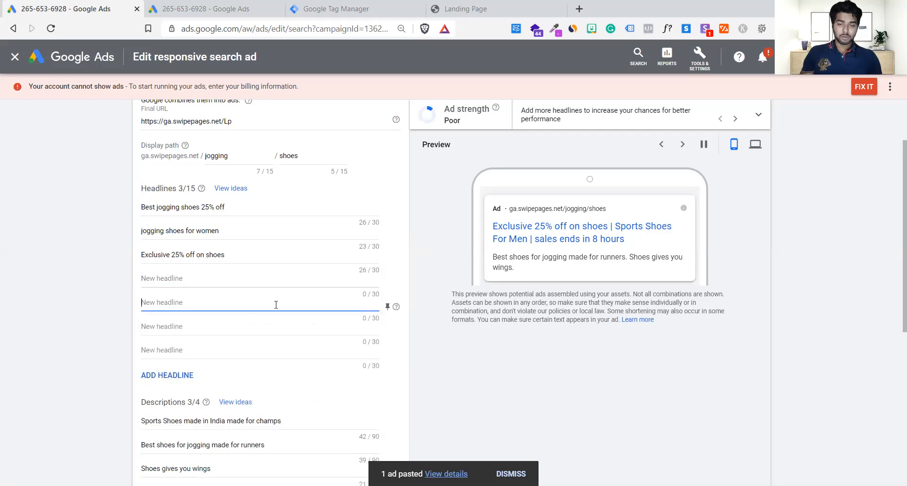
{"action": "left_click", "coordinate": [226, 274]}
{"action": "key", "text": "ctrl+v"}
{"action": "left_click", "coordinate": [276, 315]}
Highlight the "Exclusive 25% off on shoes" headline and check the headline combinations in the ad preview.
{"action": "left_click", "coordinate": [258, 260]}
{"action": "key", "text": "ctrl+a"}
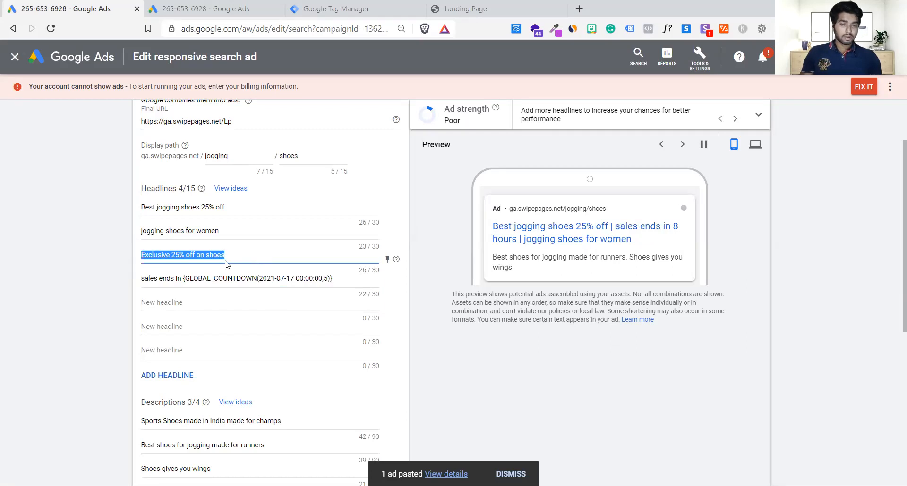
{"action": "left_click", "coordinate": [310, 269]}
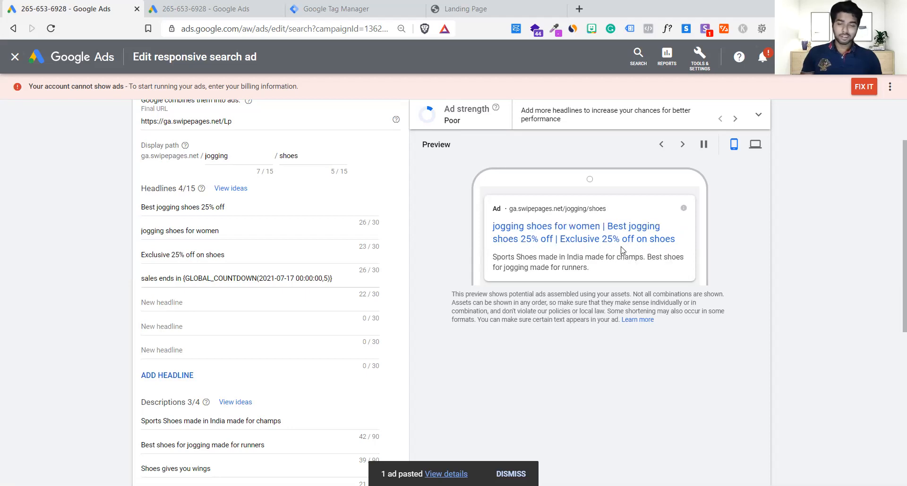
Add a keyword insertion placeholder with sentence case as the fifth headline, without default text.
{"action": "left_click", "coordinate": [213, 298]}
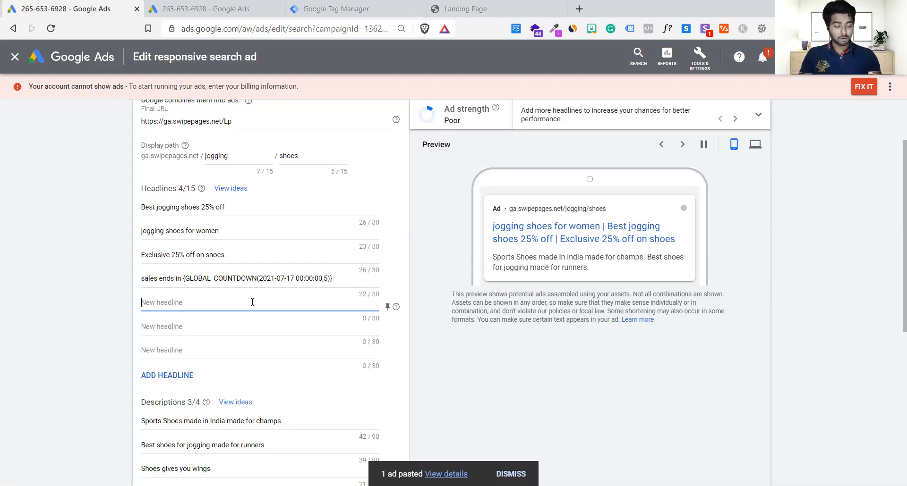
{"action": "type", "text": "{"}
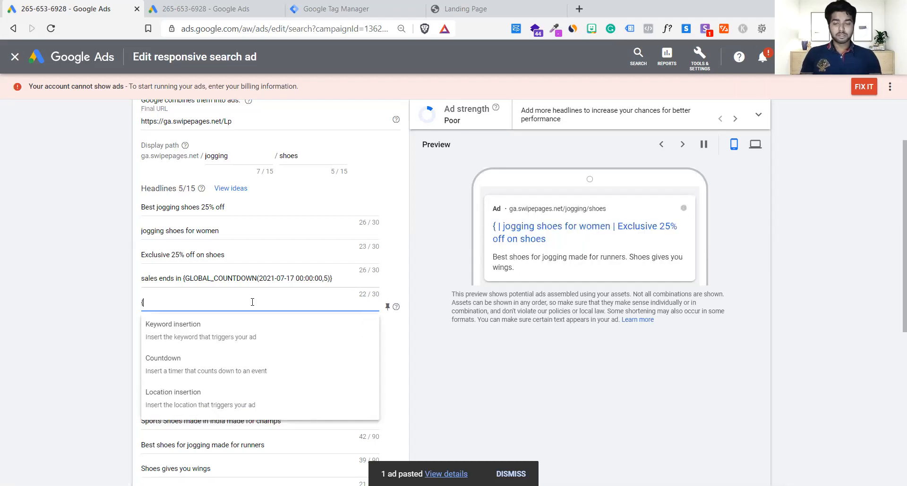
{"action": "key", "text": "BackSpace"}
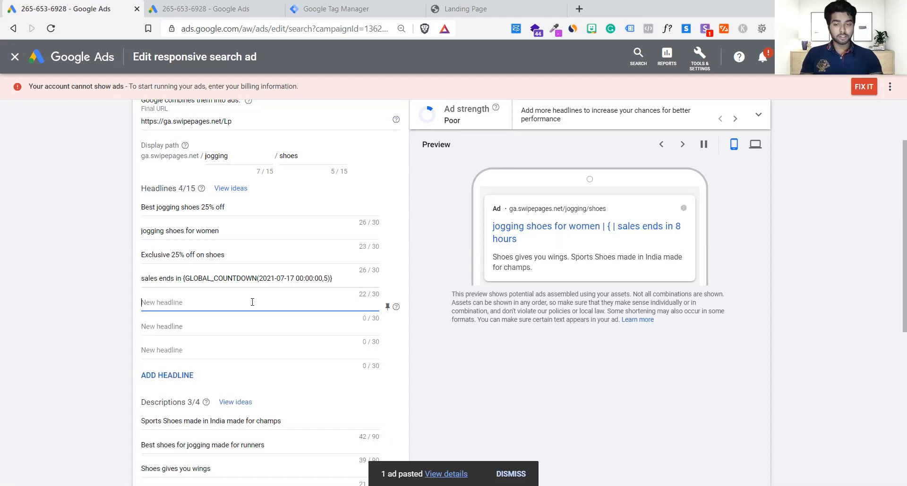
{"action": "type", "text": "{"}
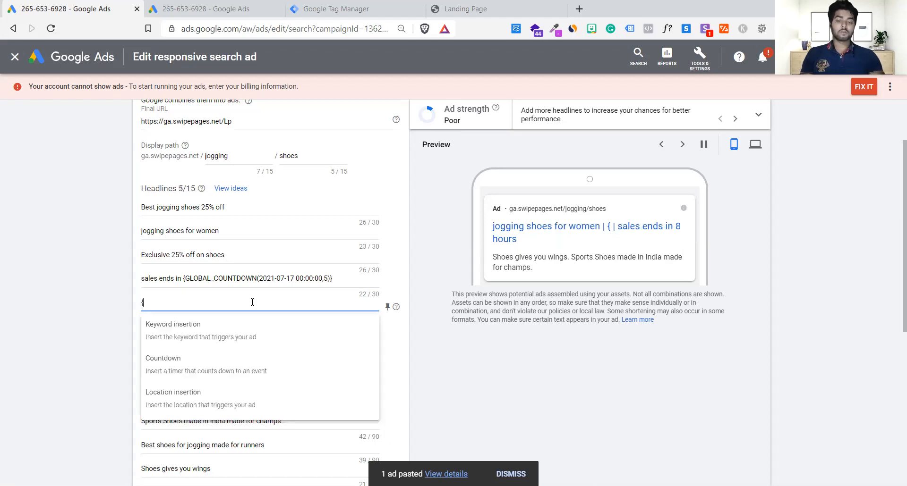
{"action": "left_click", "coordinate": [189, 330]}
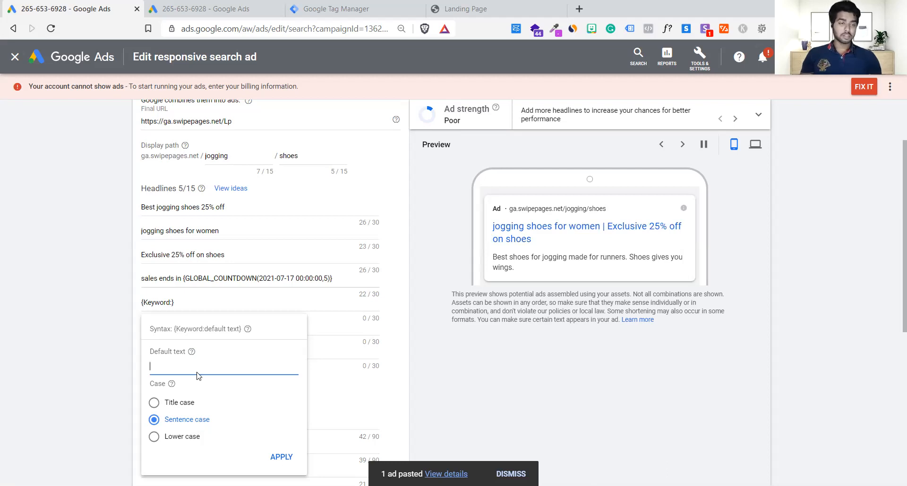
{"action": "mouse_move", "coordinate": [189, 357]}
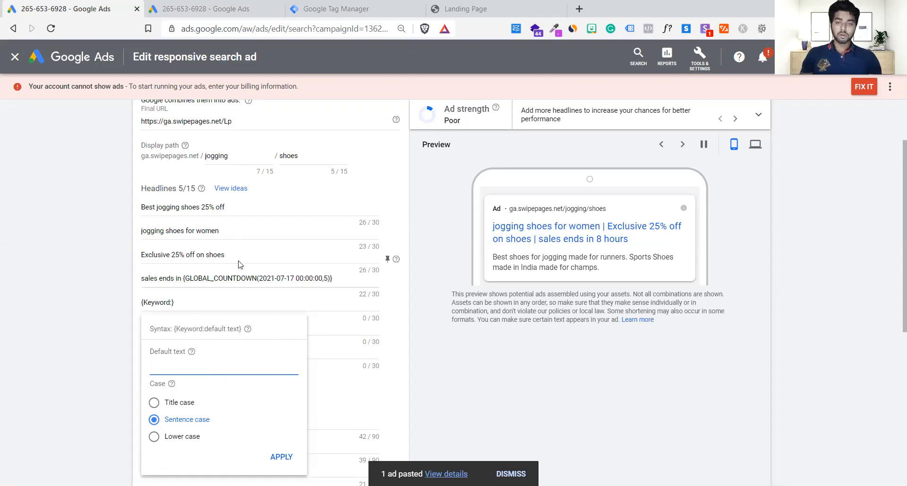
{"action": "scroll", "coordinate": [239, 262], "scroll_direction": "up", "scroll_amount": 2}
{"action": "scroll", "coordinate": [239, 261], "scroll_direction": "down", "scroll_amount": 3}
Clear all five headlines of the ad, including the countdown and the keyword placeholder.
{"action": "left_click", "coordinate": [336, 255]}
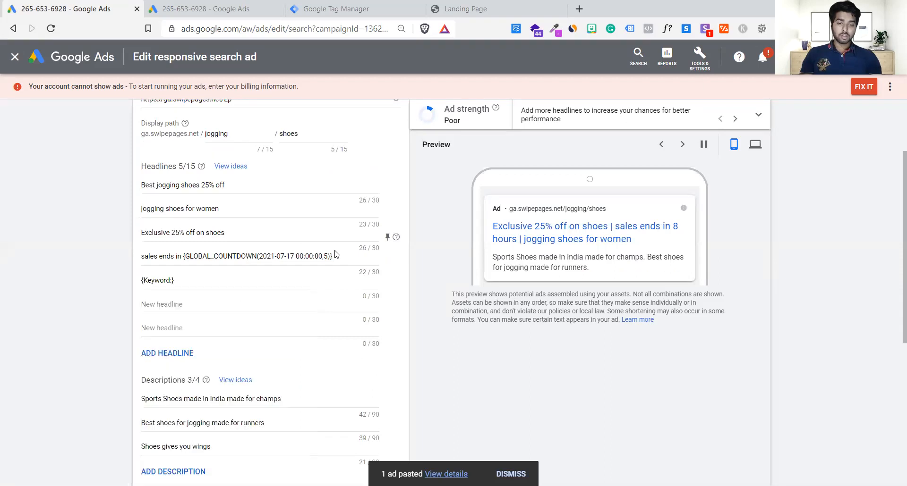
{"action": "triple_click", "coordinate": [335, 255]}
{"action": "key", "text": "BackSpace"}
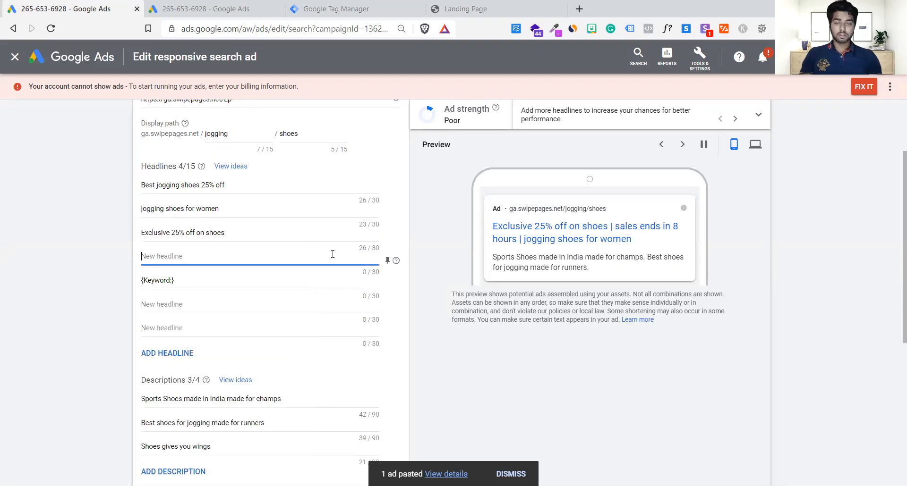
{"action": "triple_click", "coordinate": [224, 231]}
{"action": "key", "text": "BackSpace"}
{"action": "triple_click", "coordinate": [237, 209]}
{"action": "key", "text": "BackSpace"}
{"action": "triple_click", "coordinate": [250, 184]}
{"action": "key", "text": "BackSpace"}
{"action": "triple_click", "coordinate": [197, 281]}
{"action": "key", "text": "BackSpace"}
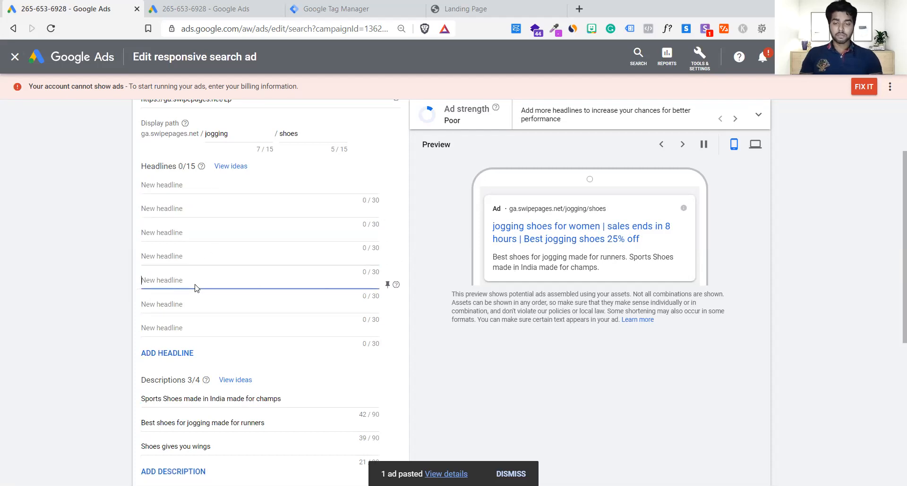
Enter "Best" followed by a keyword insertion placeholder as the first headline.
{"action": "left_click", "coordinate": [191, 193]}
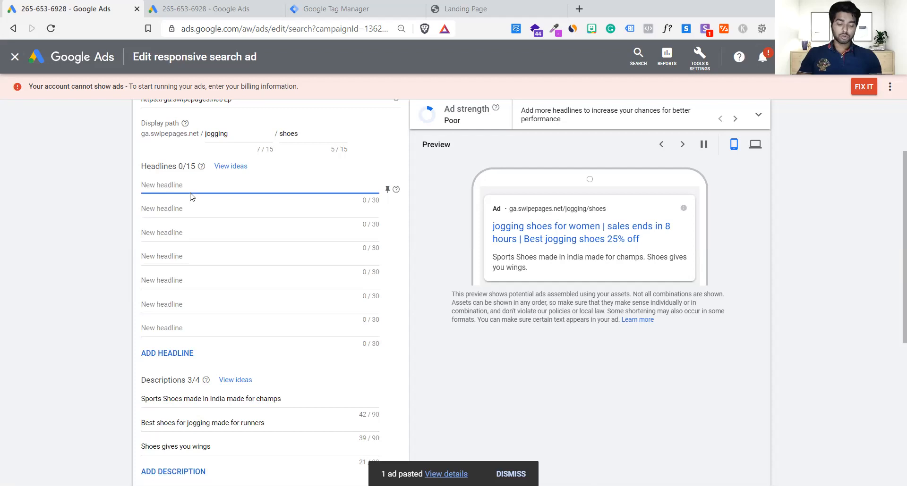
{"action": "type", "text": "B"}
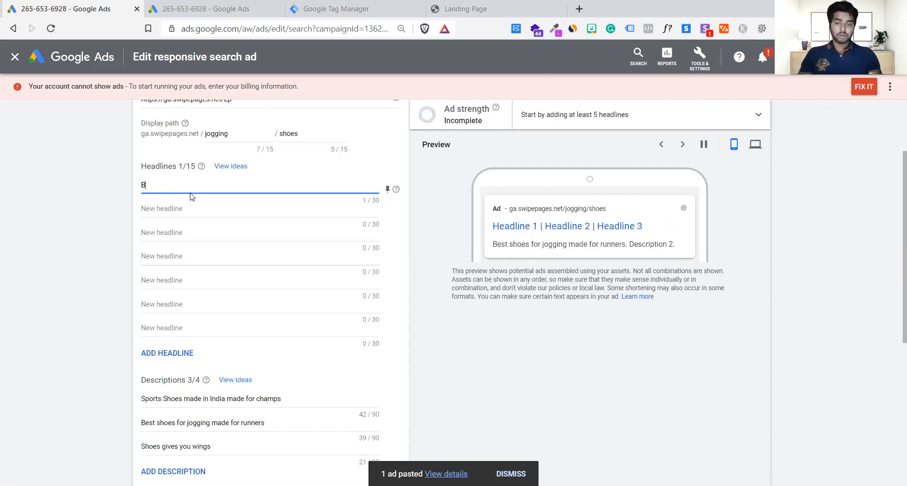
{"action": "type", "text": "est"}
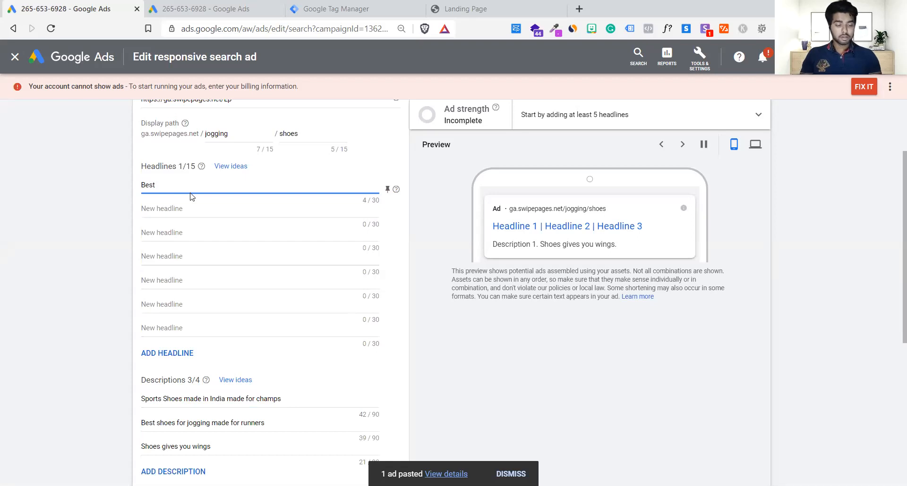
{"action": "type", "text": " {"}
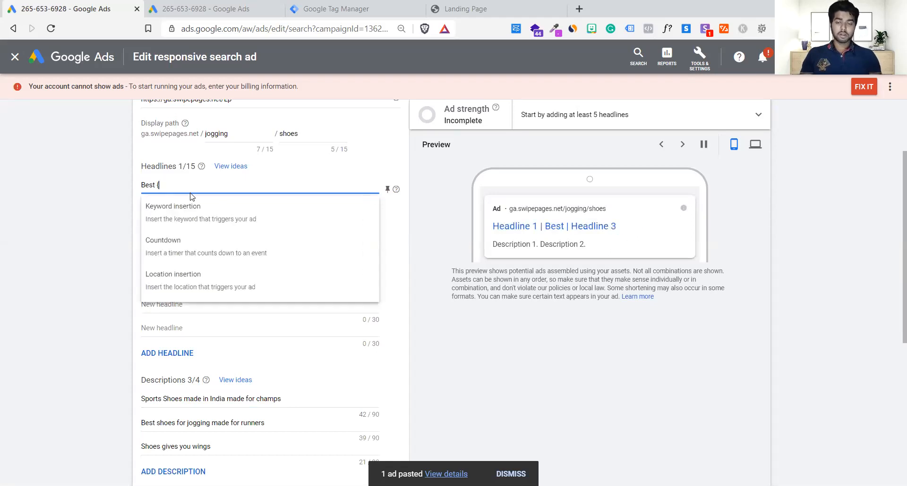
{"action": "left_click", "coordinate": [185, 221]}
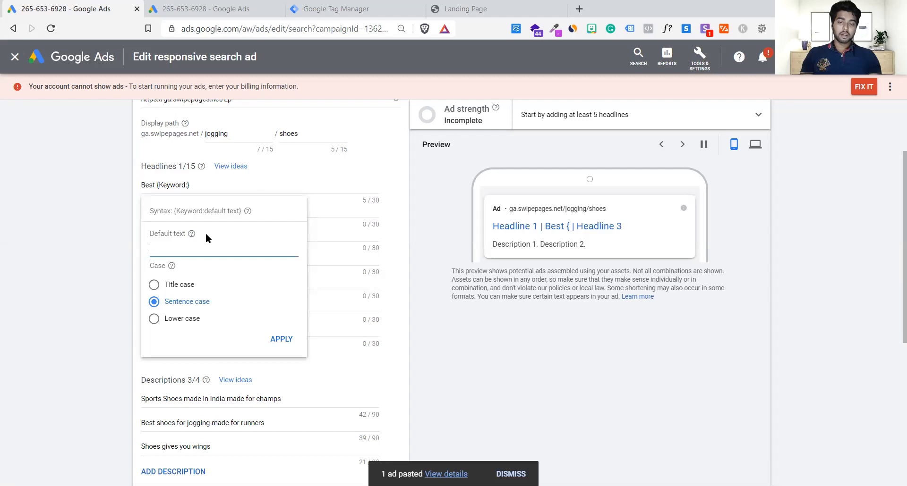
{"action": "left_click", "coordinate": [176, 186]}
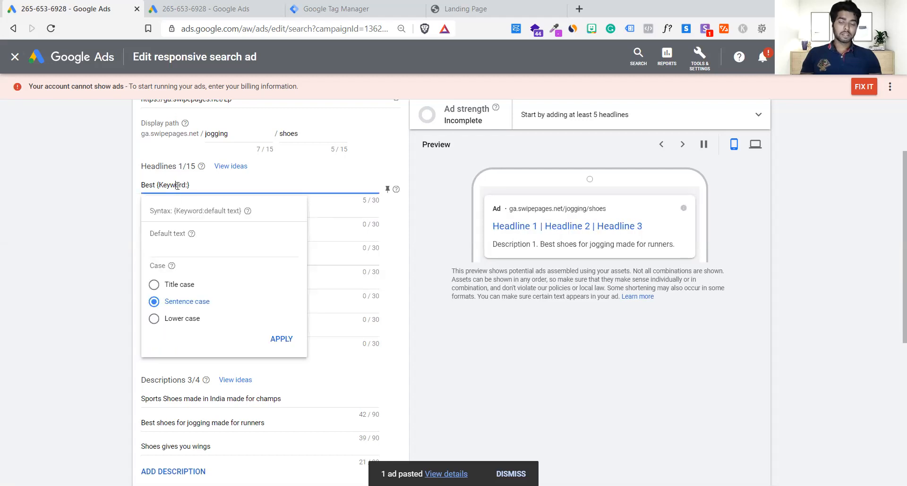
In the second Google Ads tab, leave the ad edit without saving and open the Sports Shoes campaign's search keywords.
{"action": "left_click", "coordinate": [194, 4]}
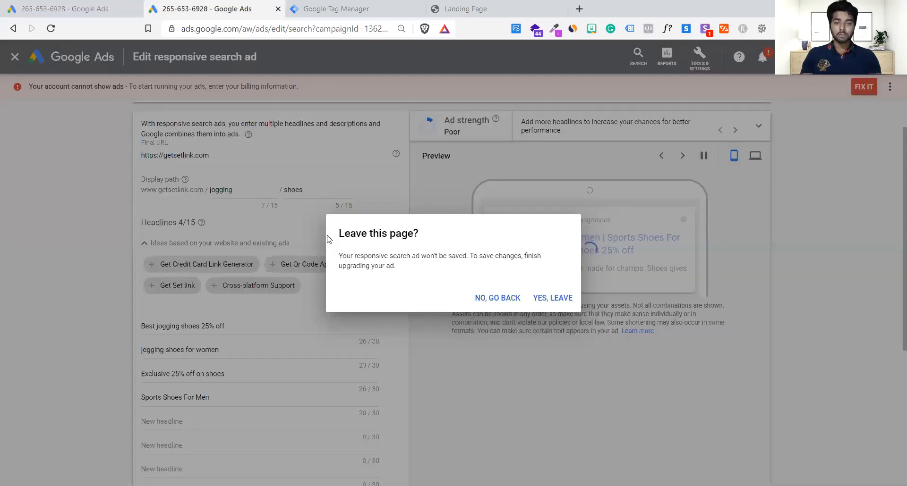
{"action": "left_click", "coordinate": [545, 306]}
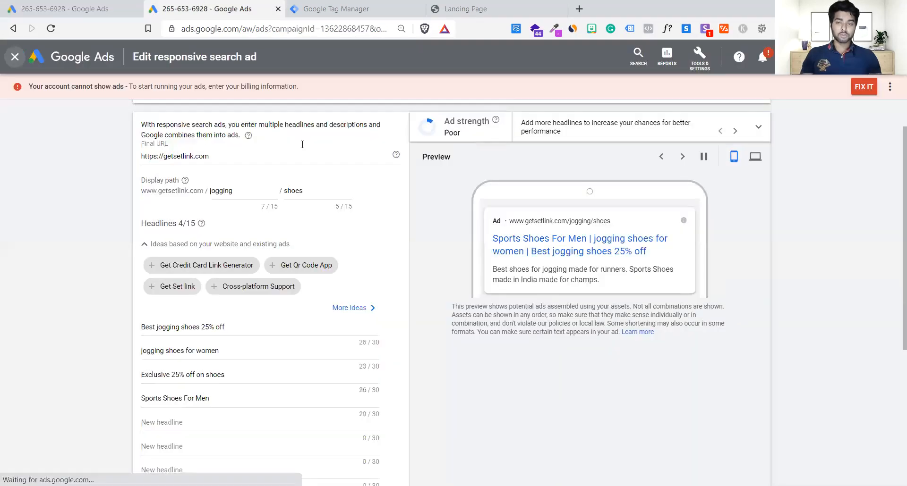
{"action": "left_click", "coordinate": [15, 56]}
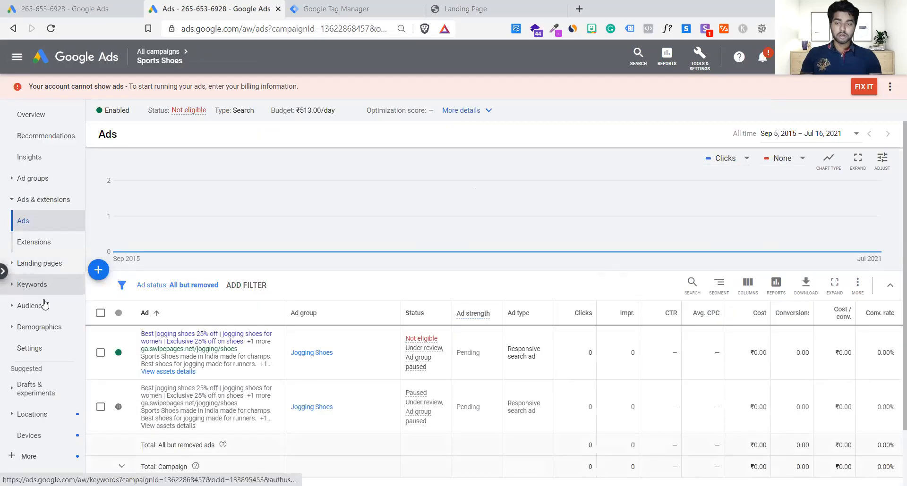
{"action": "left_click", "coordinate": [58, 282]}
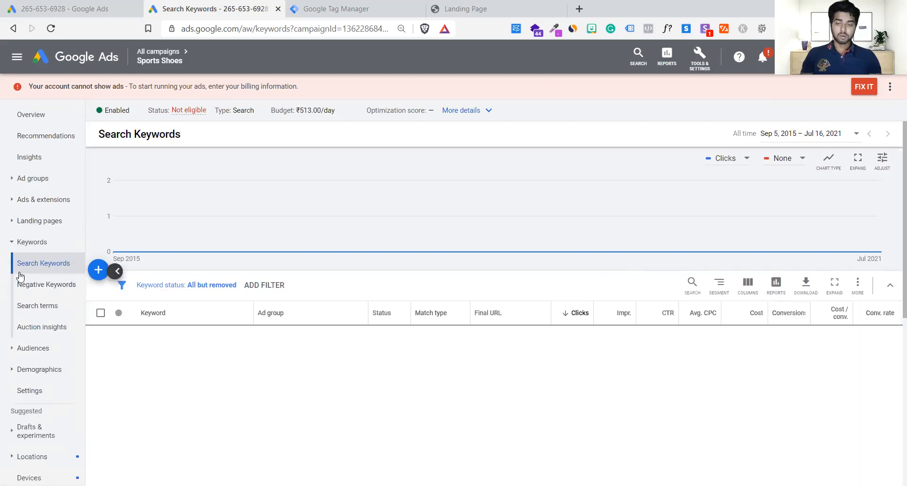
Examine the Jogging Shoes ad group's keywords and highlight "puma jogging shoes" in the list.
{"action": "left_click", "coordinate": [4, 275]}
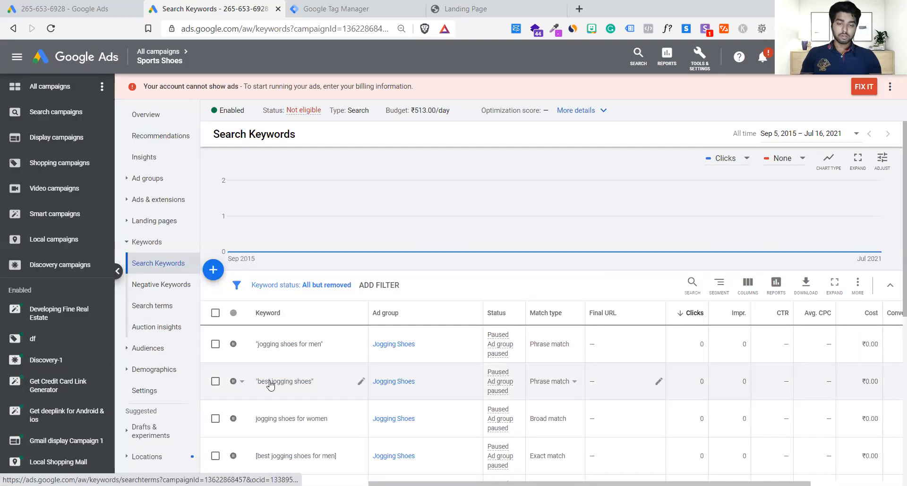
{"action": "scroll", "coordinate": [271, 385], "scroll_direction": "down", "scroll_amount": 8}
{"action": "scroll", "coordinate": [271, 384], "scroll_direction": "up", "scroll_amount": 5}
{"action": "scroll", "coordinate": [269, 385], "scroll_direction": "down", "scroll_amount": 2}
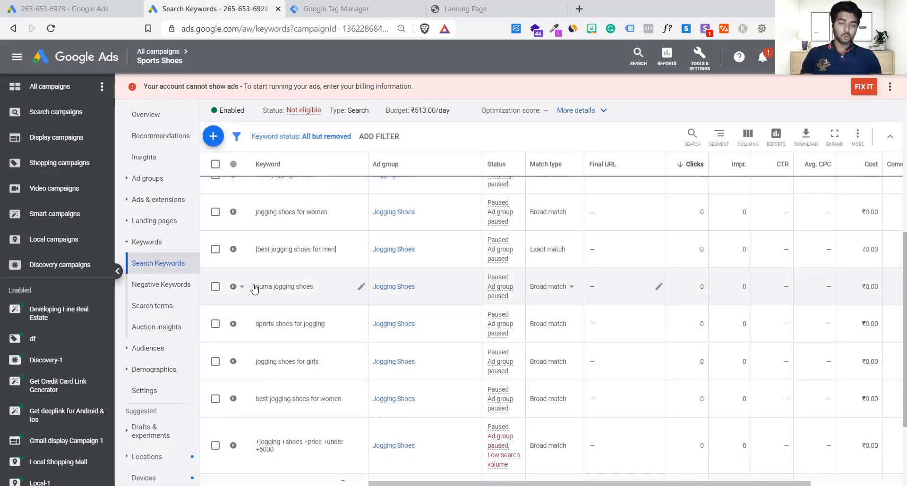
{"action": "left_click_drag", "start_coordinate": [313, 287], "coordinate": [257, 290]}
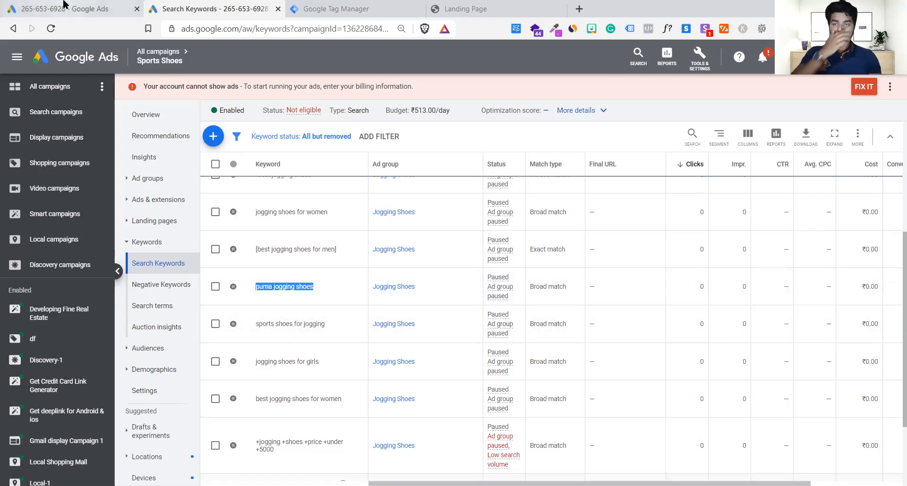
Return to the ad being edited and rewrite the first headline as "Best {Keyword:}" using keyword insertion.
{"action": "key", "text": "ctrl+shift+Tab"}
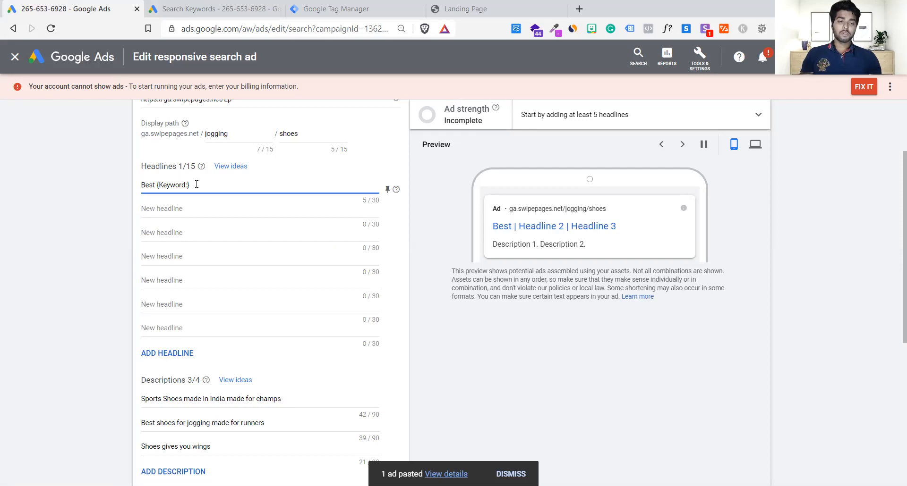
{"action": "key", "text": "ctrl+a"}
{"action": "type", "text": "B"}
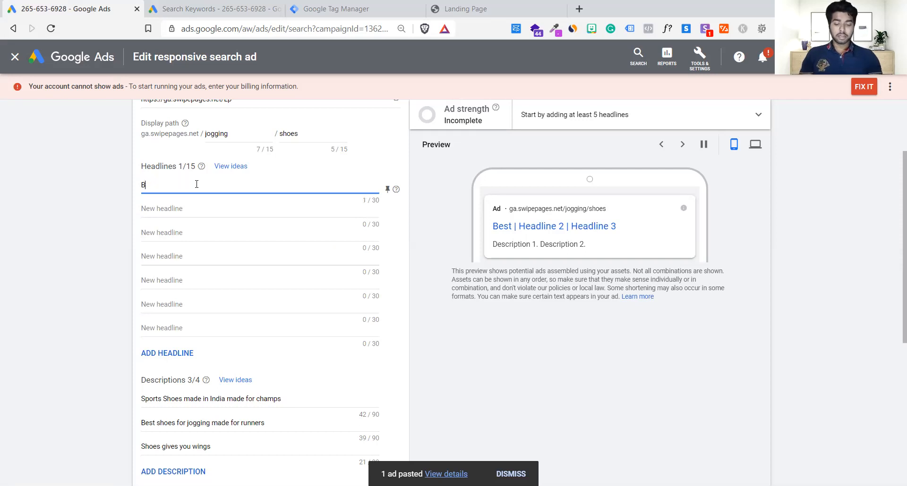
{"action": "type", "text": "est P"}
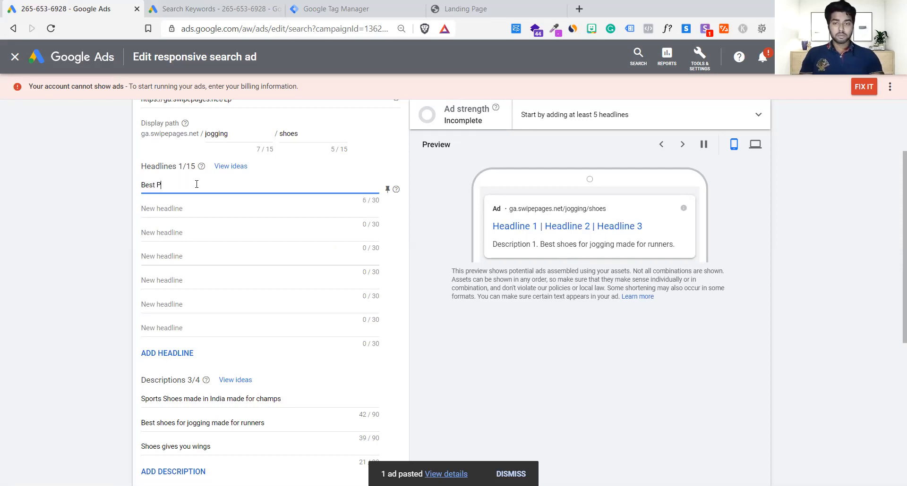
{"action": "key", "text": "BackSpace"}
{"action": "key", "text": "BackSpace"}
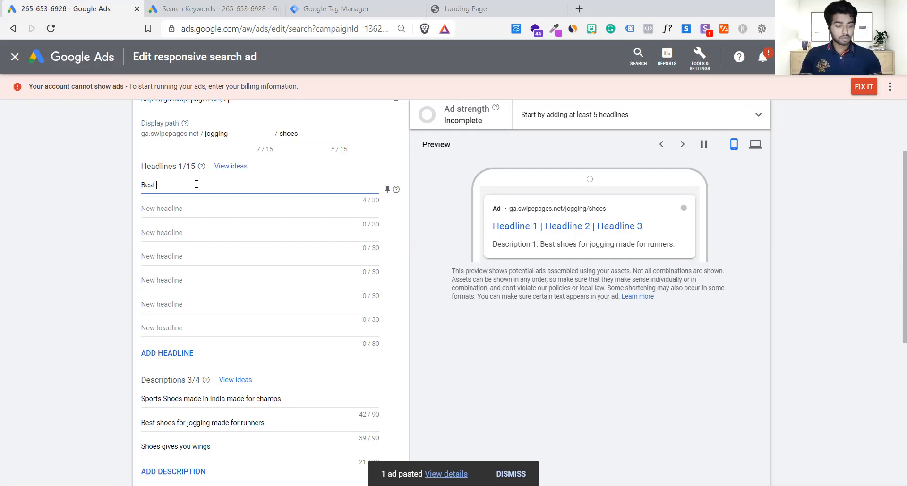
{"action": "type", "text": "{"}
{"action": "left_click", "coordinate": [171, 222]}
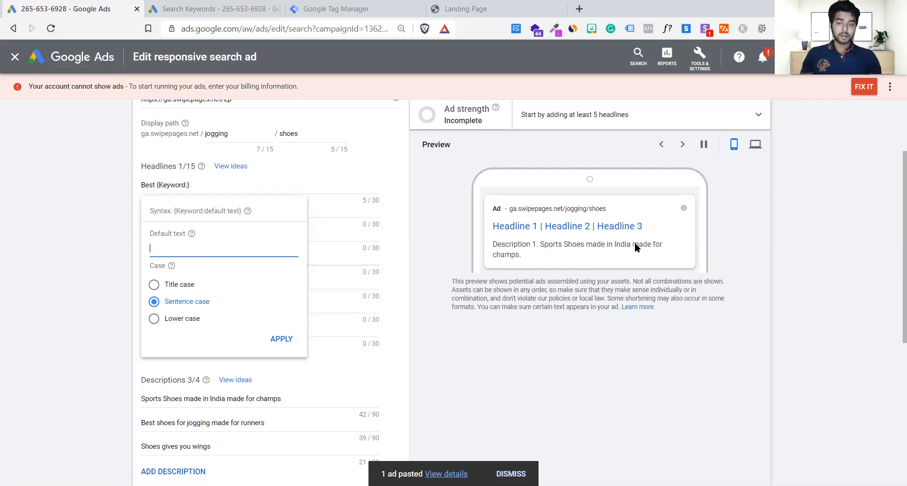
Examine the keyword insertion syntax and the default text help, and compare them with the highlighted keyword in the keyword list.
{"action": "left_click_drag", "start_coordinate": [203, 210], "coordinate": [241, 212]}
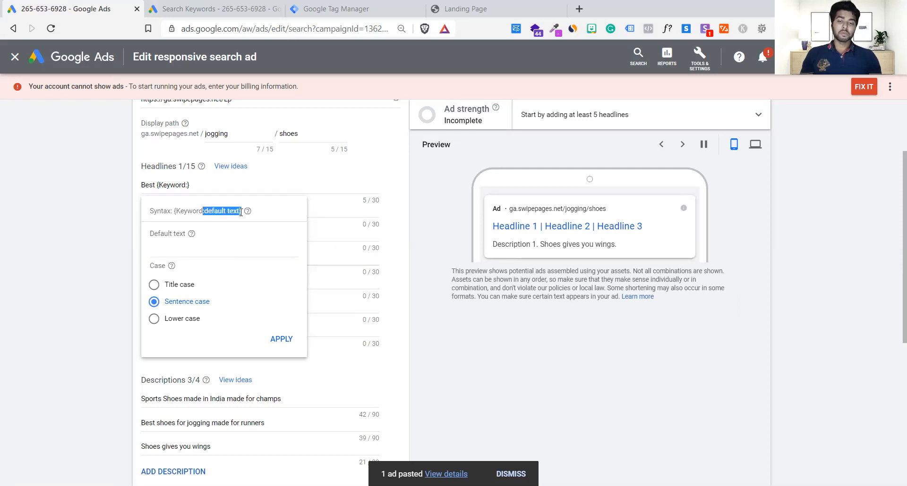
{"action": "left_click", "coordinate": [189, 235]}
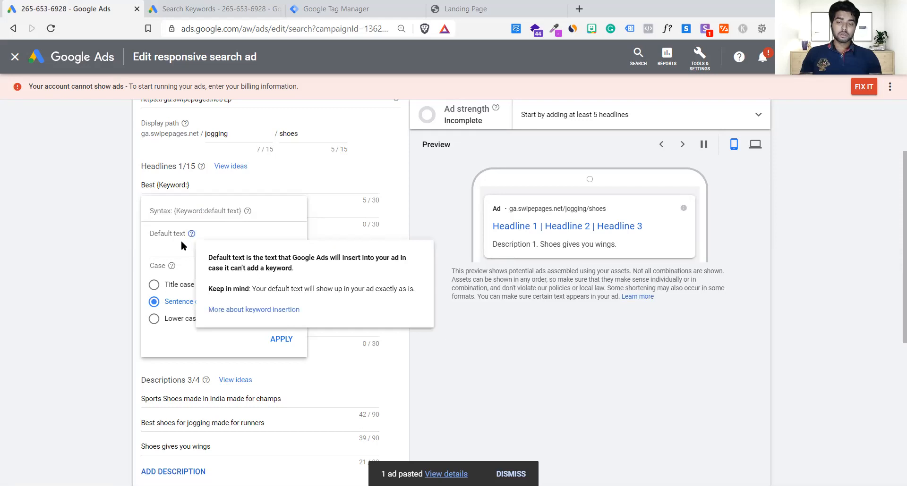
{"action": "left_click", "coordinate": [164, 257]}
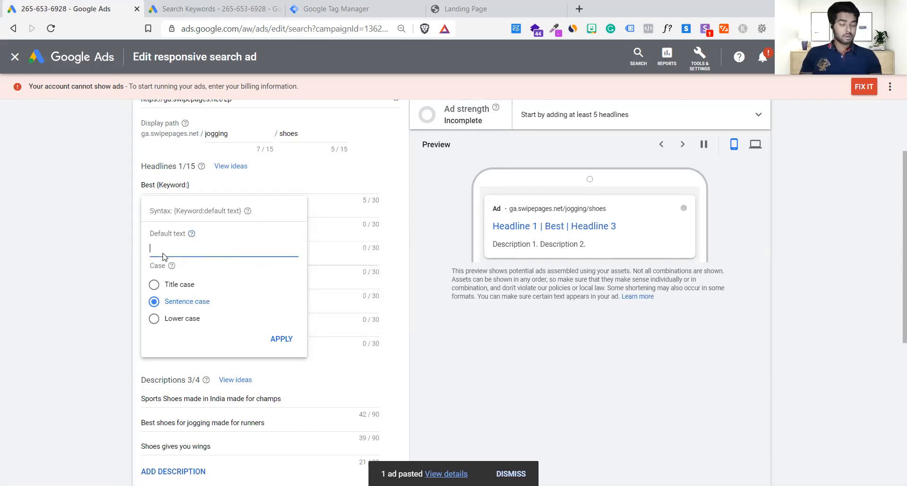
{"action": "key", "text": "ctrl+Tab"}
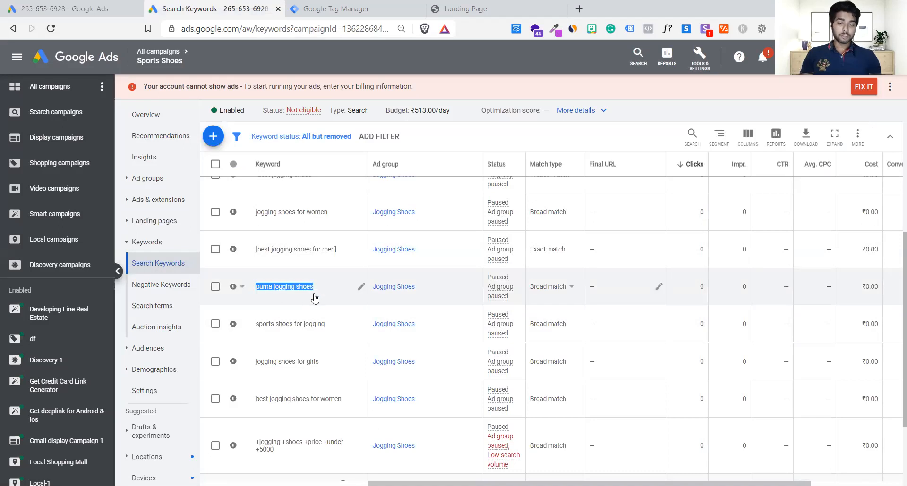
{"action": "key", "text": "ctrl+shift+Tab"}
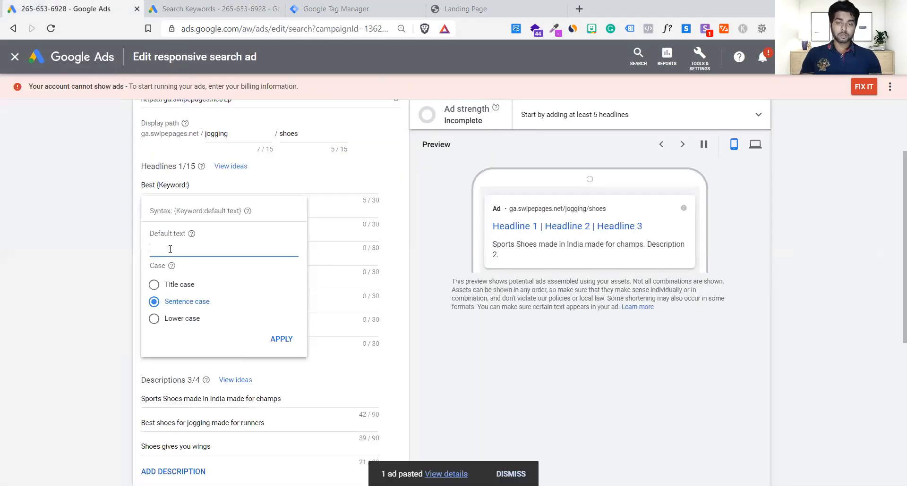
{"action": "left_click", "coordinate": [173, 211]}
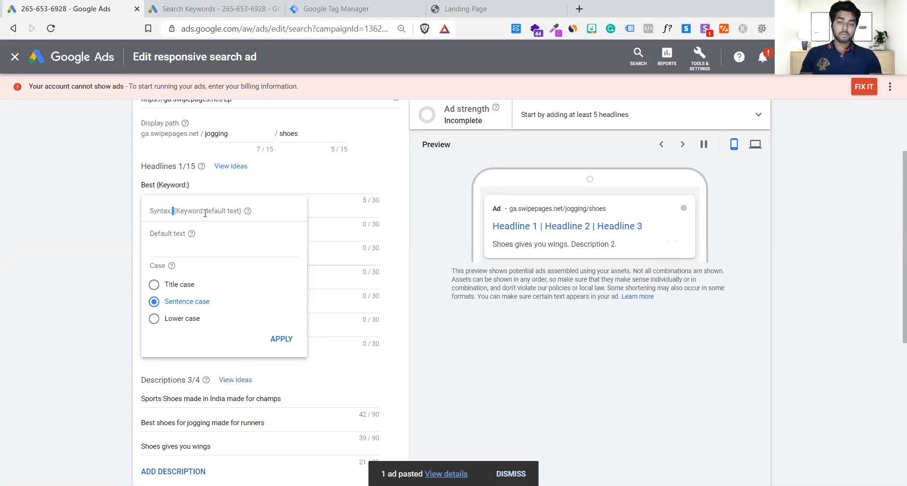
Set the first headline's keyword insertion default text to "under 2000" in sentence case and apply it.
{"action": "left_click", "coordinate": [194, 243]}
{"action": "type", "text": "under "}
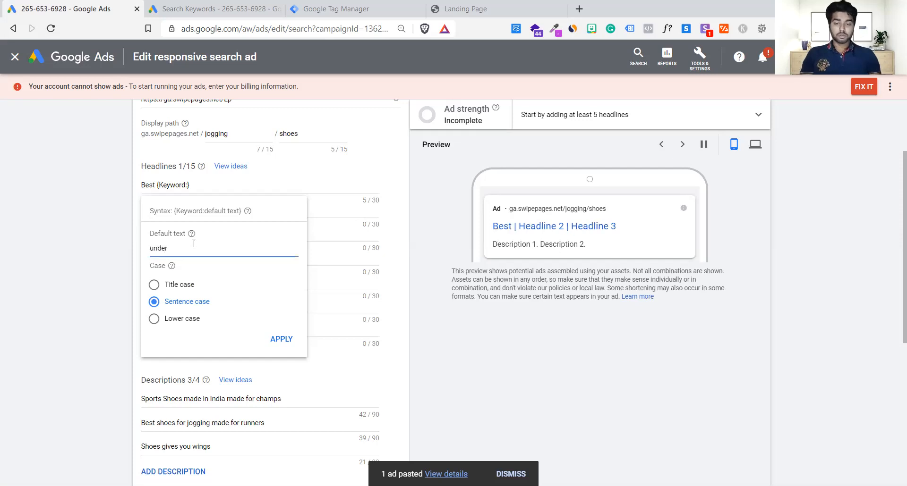
{"action": "type", "text": "2000"}
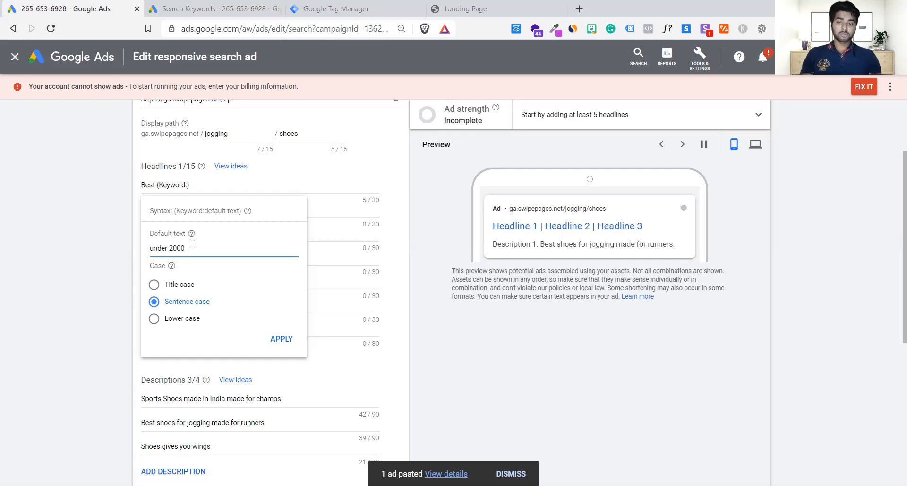
{"action": "left_click", "coordinate": [278, 340]}
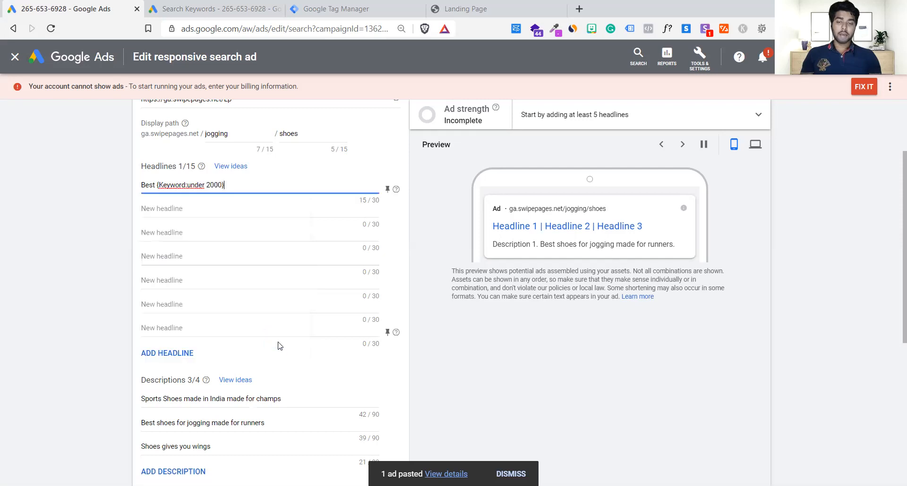
{"action": "left_click", "coordinate": [73, 282]}
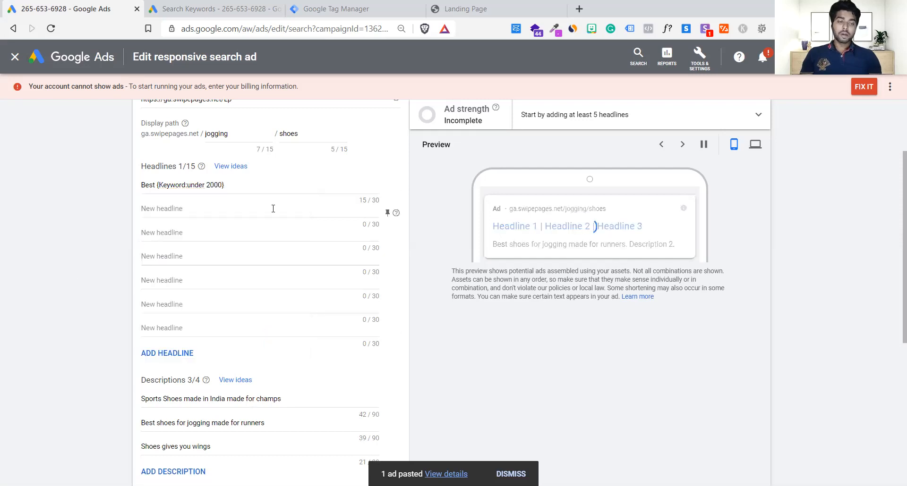
Compare the first headline's word "Best", keyword placeholder and default text with the "puma jogging shoes" entry in the search keywords list.
{"action": "left_click", "coordinate": [256, 186]}
{"action": "left_click_drag", "start_coordinate": [256, 186], "coordinate": [120, 180]}
{"action": "left_click", "coordinate": [121, 181]}
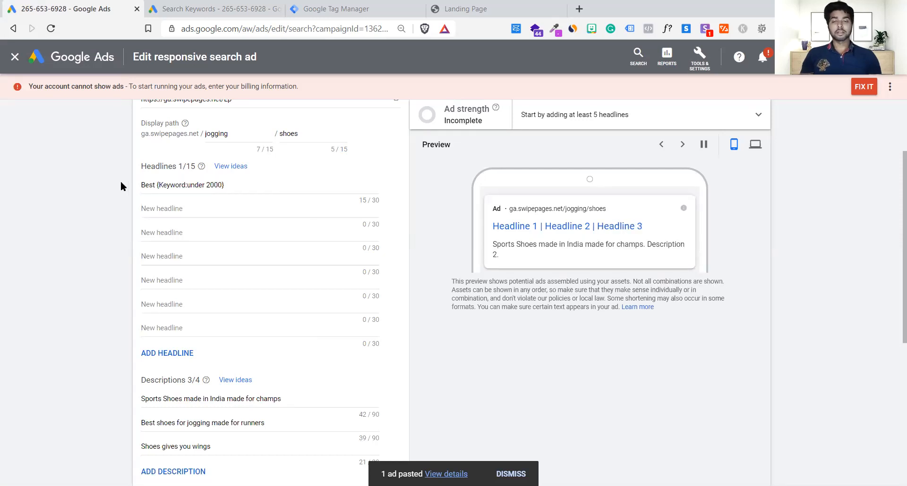
{"action": "left_click", "coordinate": [243, 7]}
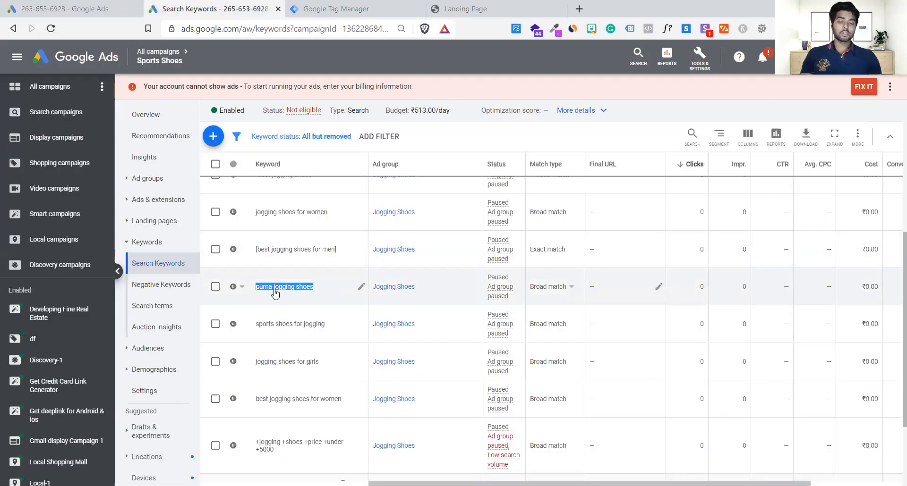
{"action": "scroll", "coordinate": [275, 294], "scroll_direction": "down", "scroll_amount": 1}
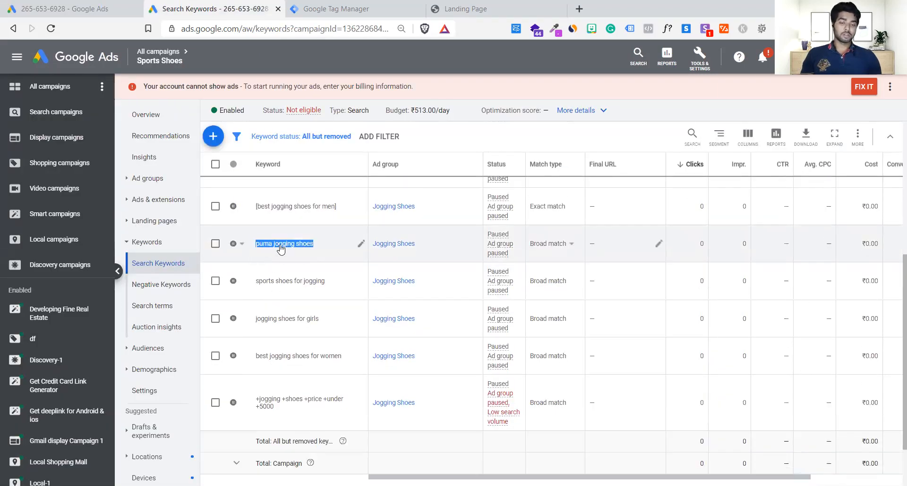
{"action": "left_click", "coordinate": [104, 2]}
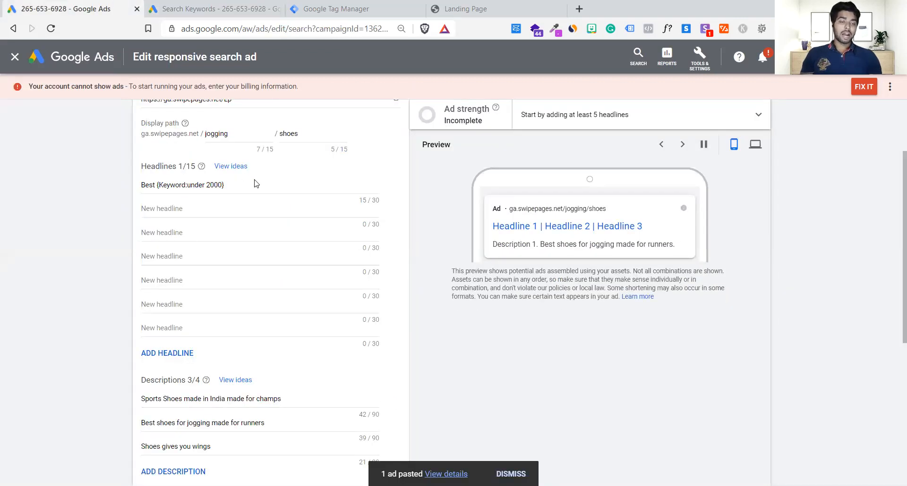
{"action": "left_click_drag", "start_coordinate": [153, 185], "coordinate": [109, 188]}
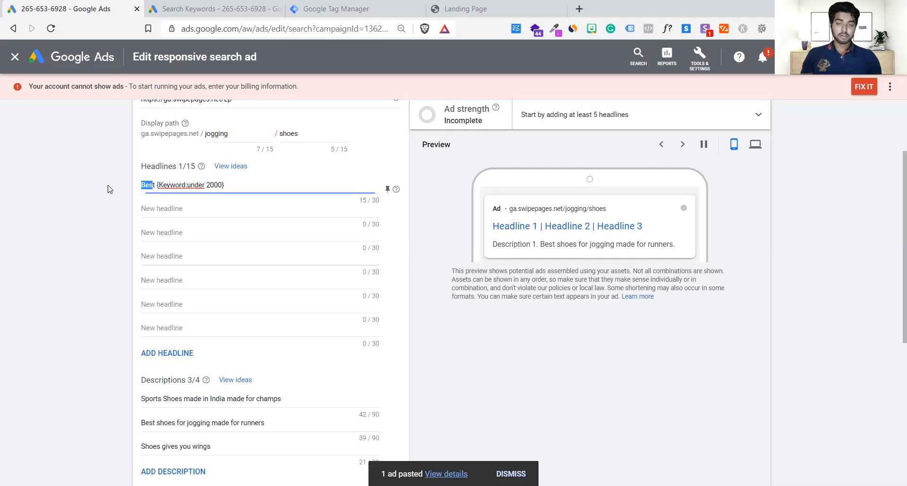
{"action": "left_click_drag", "start_coordinate": [185, 185], "coordinate": [160, 185]}
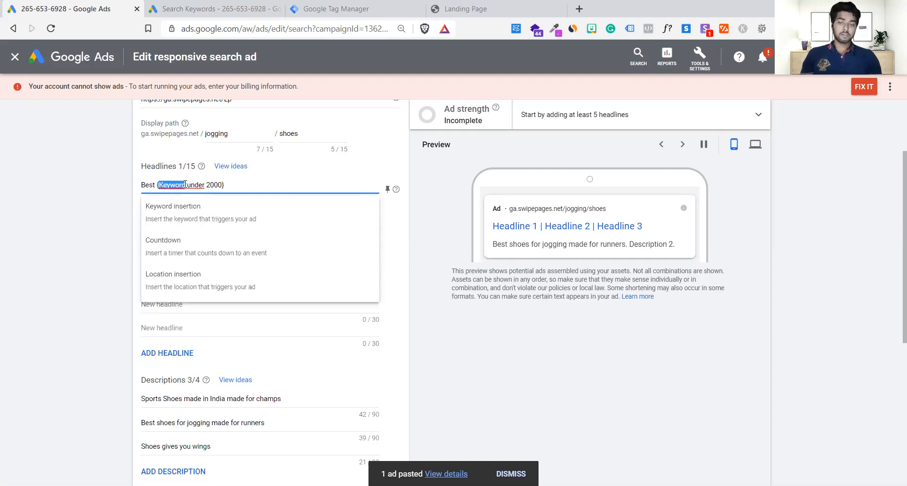
{"action": "left_click", "coordinate": [185, 185]}
{"action": "left_click_drag", "start_coordinate": [188, 184], "coordinate": [218, 185]}
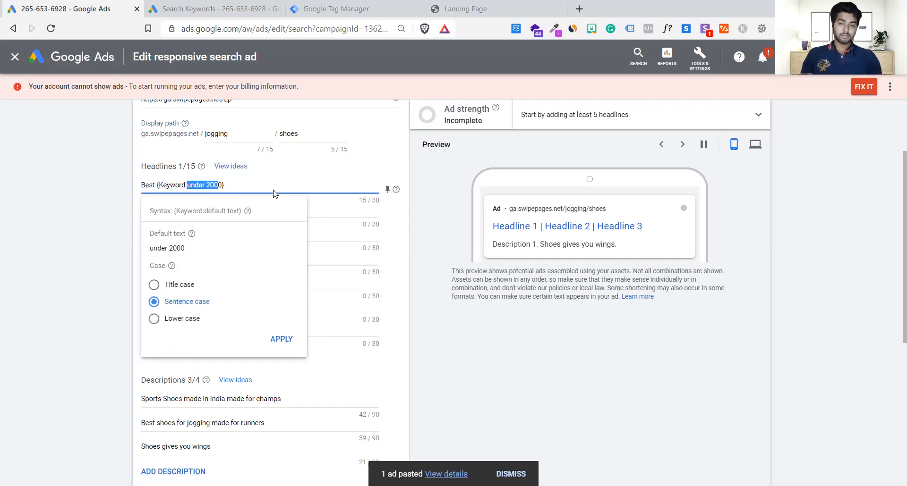
{"action": "left_click", "coordinate": [262, 186]}
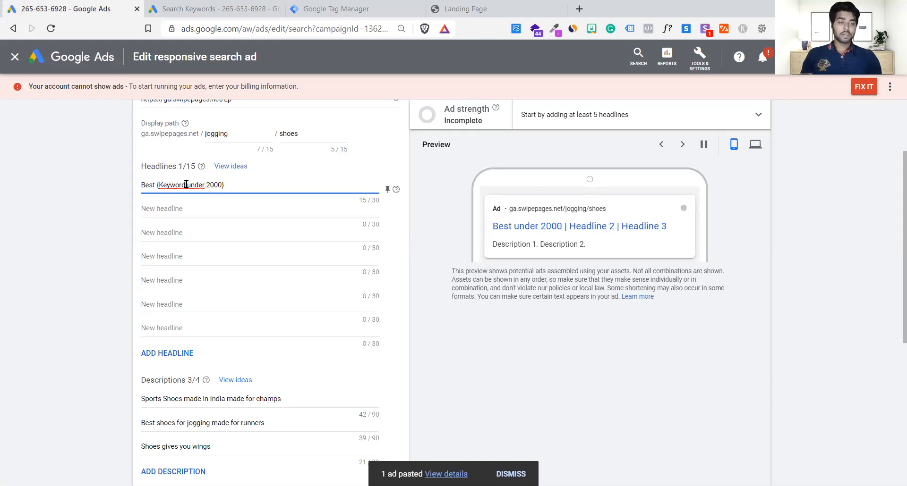
Review the Jogging Shoes search keywords again and examine how the first headline's keyword placeholder and default text relate to them.
{"action": "left_click", "coordinate": [192, 7]}
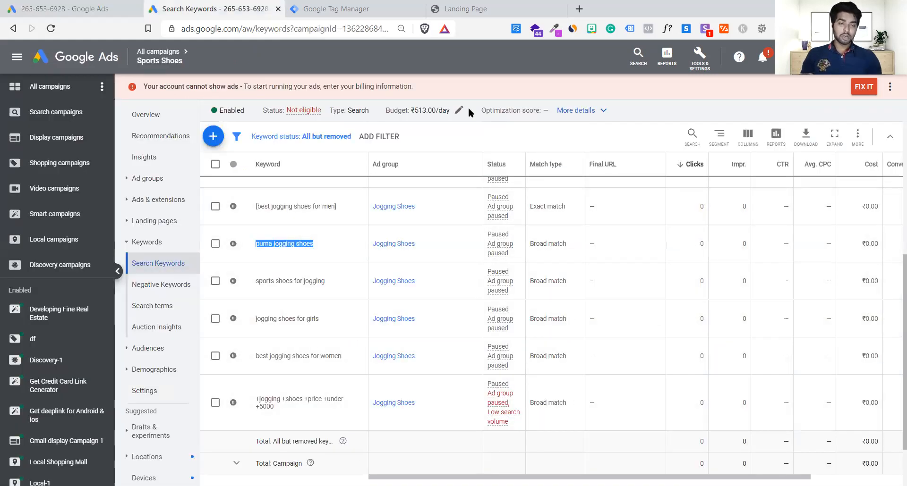
{"action": "left_click", "coordinate": [542, 62]}
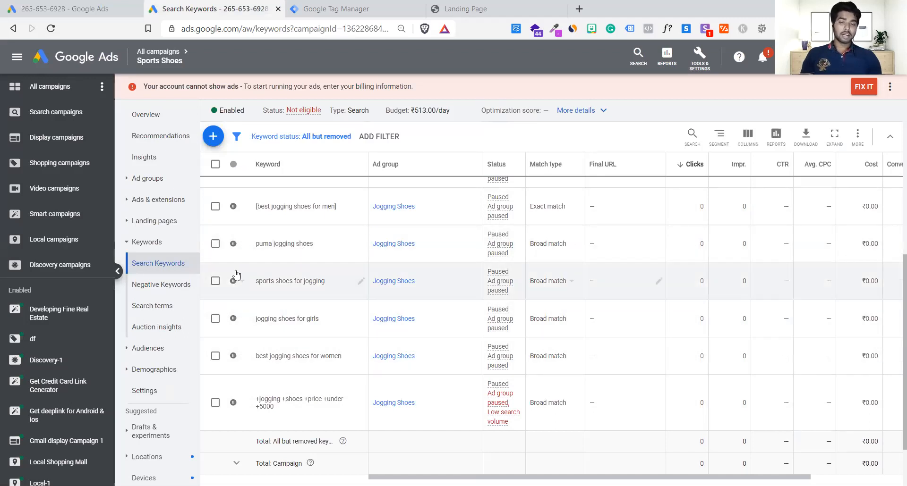
{"action": "left_click", "coordinate": [62, 9]}
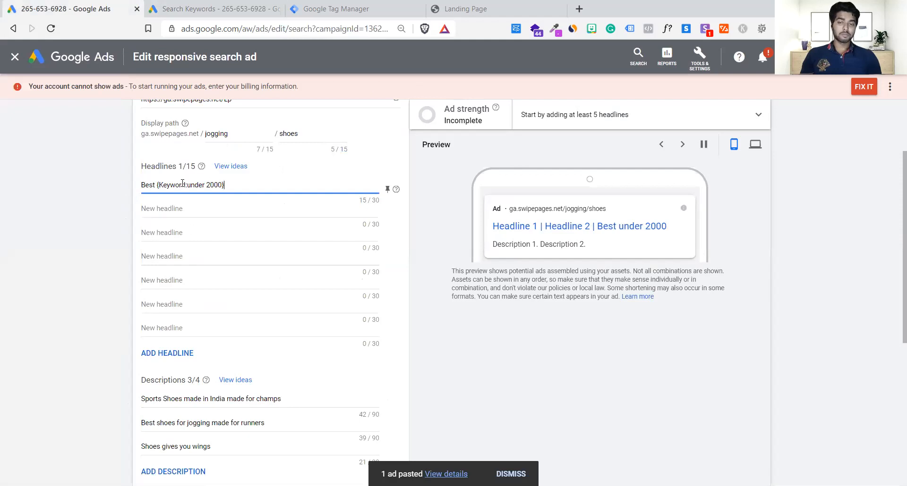
{"action": "left_click_drag", "start_coordinate": [185, 185], "coordinate": [161, 186]}
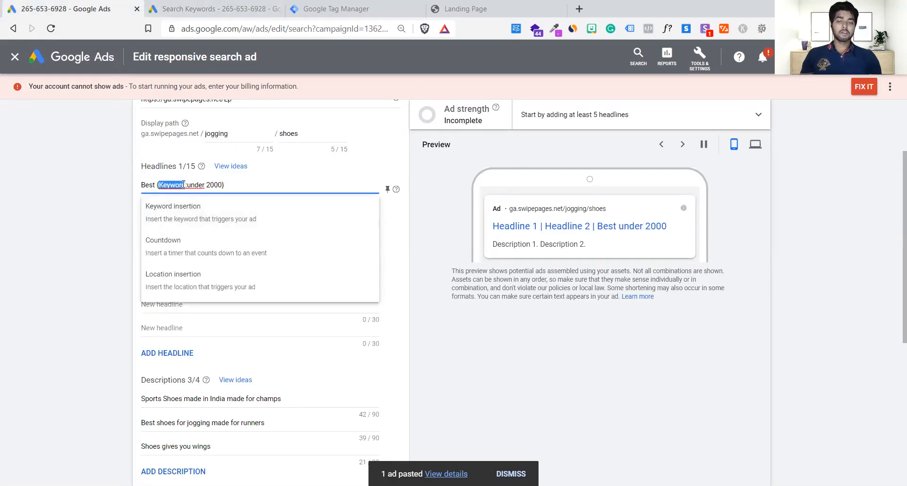
{"action": "left_click", "coordinate": [185, 185]}
{"action": "left_click_drag", "start_coordinate": [230, 186], "coordinate": [184, 185]}
{"action": "left_click", "coordinate": [158, 186]}
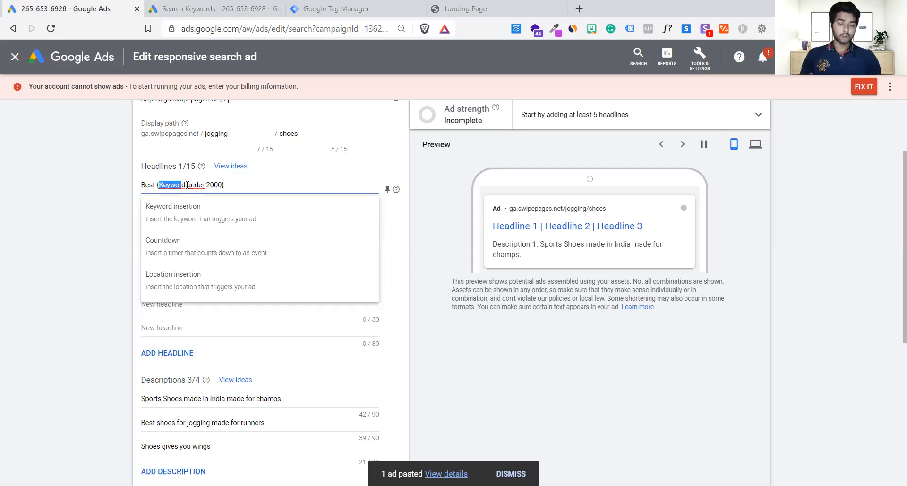
{"action": "left_click", "coordinate": [187, 185]}
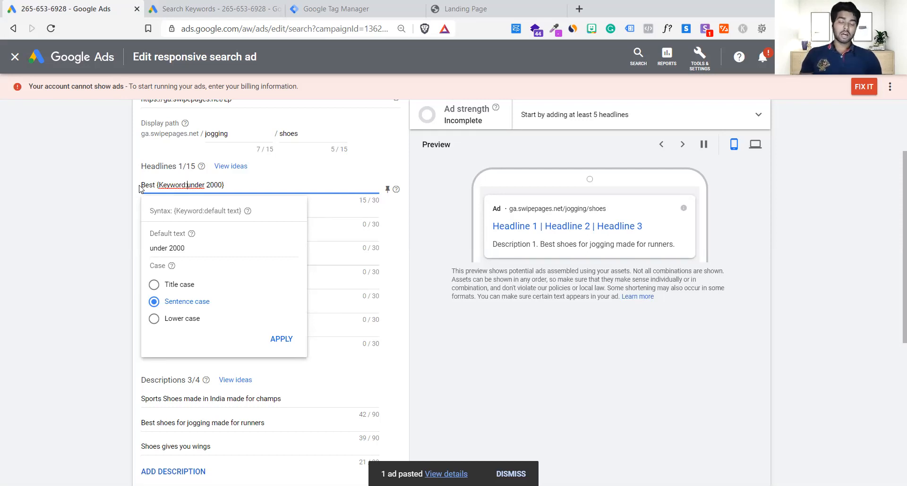
{"action": "left_click", "coordinate": [98, 194]}
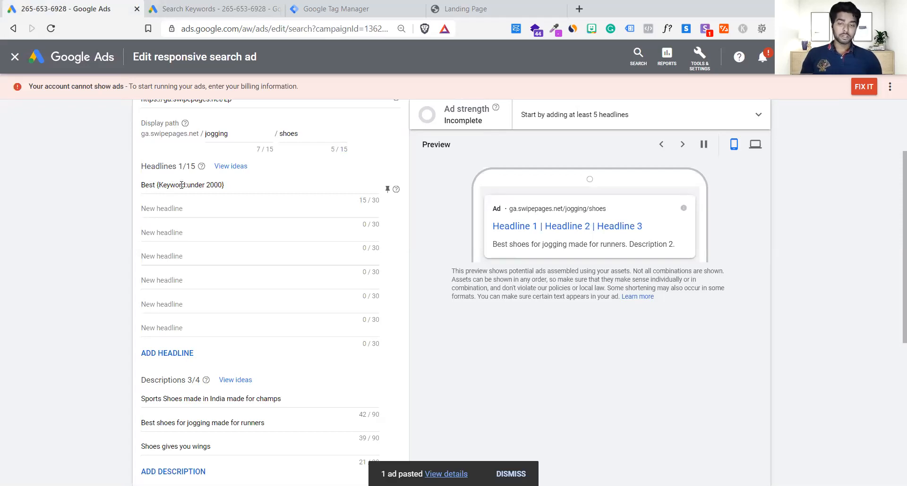
Reopen the first headline's keyword insertion settings and highlight the default text.
{"action": "left_click", "coordinate": [225, 187]}
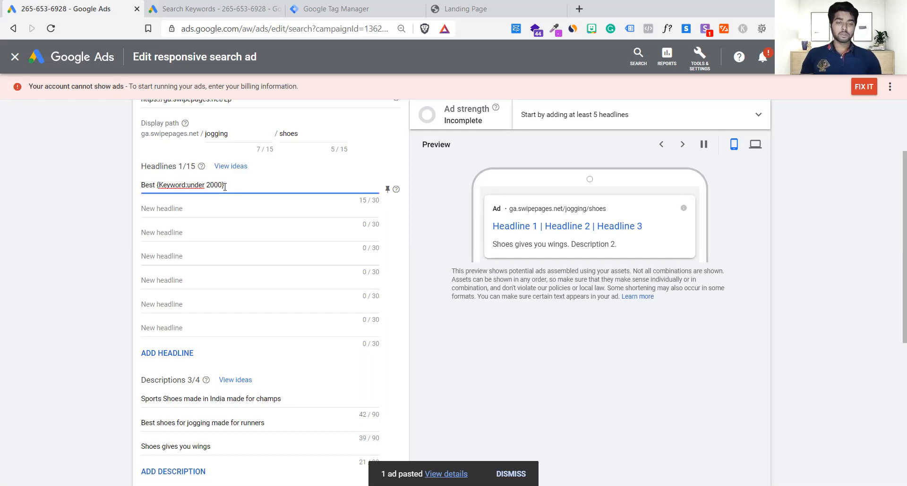
{"action": "left_click", "coordinate": [226, 212]}
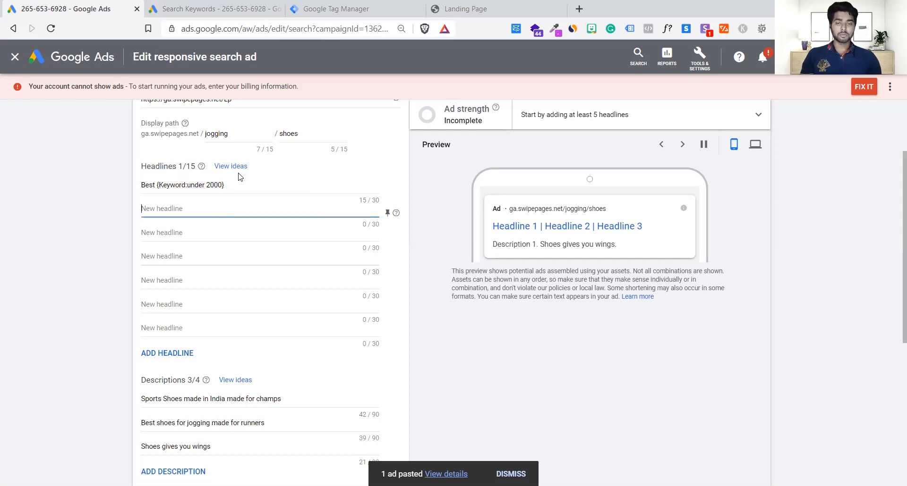
{"action": "left_click", "coordinate": [237, 180]}
{"action": "left_click", "coordinate": [224, 185]}
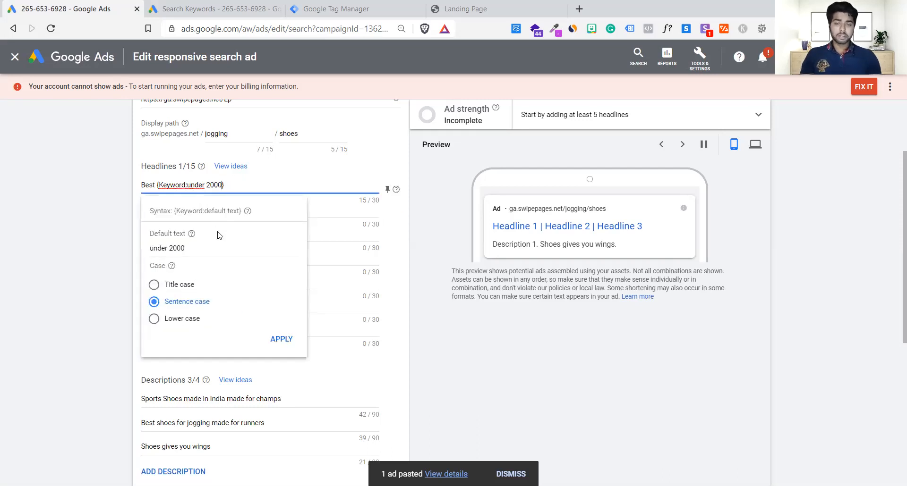
{"action": "left_click", "coordinate": [215, 247]}
{"action": "triple_click", "coordinate": [215, 248]}
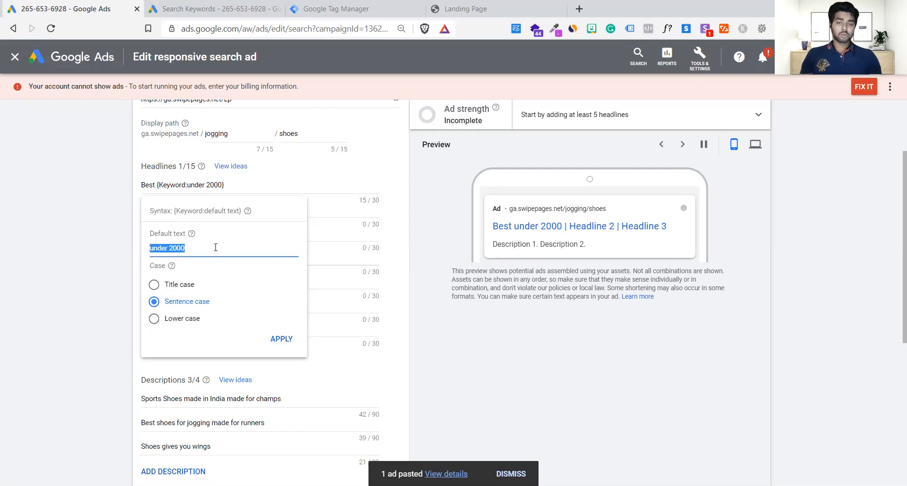
In the Landing Page tab's address bar, write the example search query "puma jogging shoes under 2000 for running" and select it for copying.
{"action": "left_click", "coordinate": [494, 9]}
{"action": "key", "text": "BackSpace"}
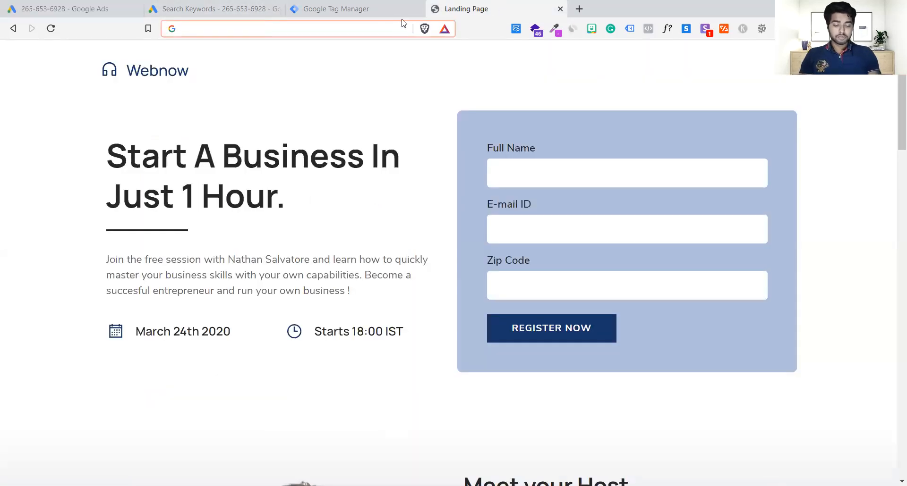
{"action": "type", "text": "puma"}
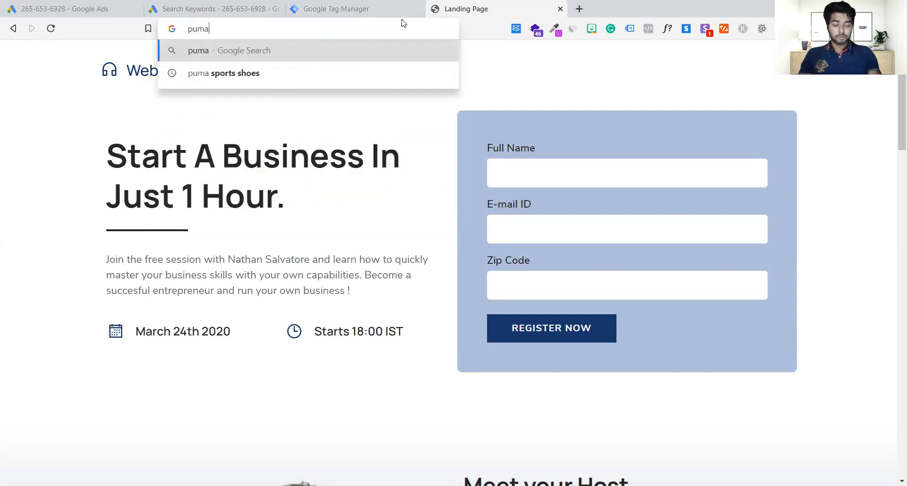
{"action": "type", "text": " jogging sh"}
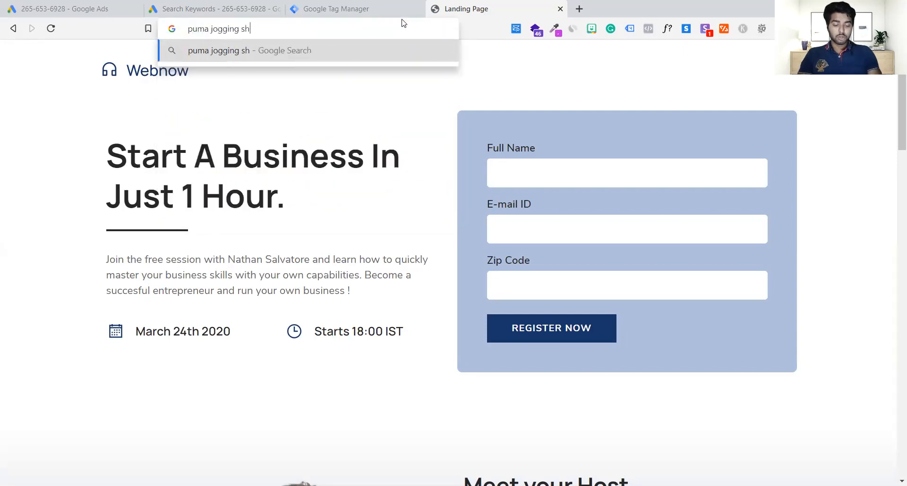
{"action": "type", "text": "oes under"}
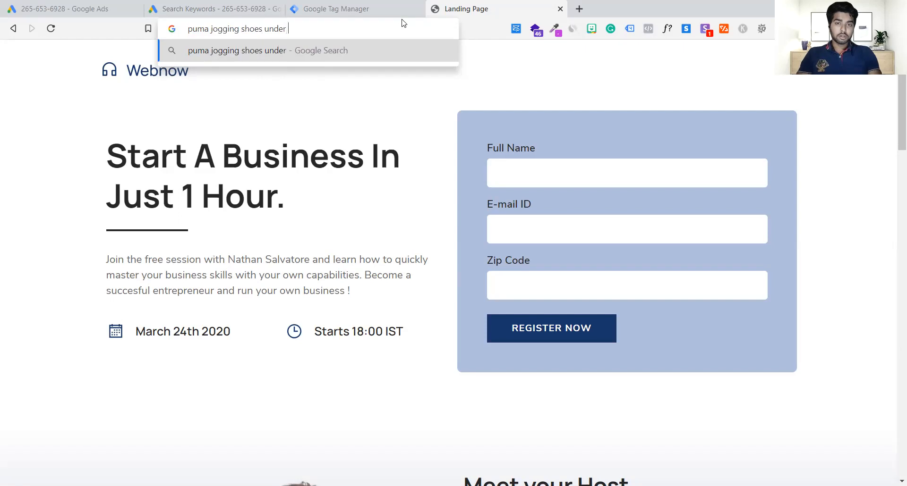
{"action": "type", "text": " 2000"}
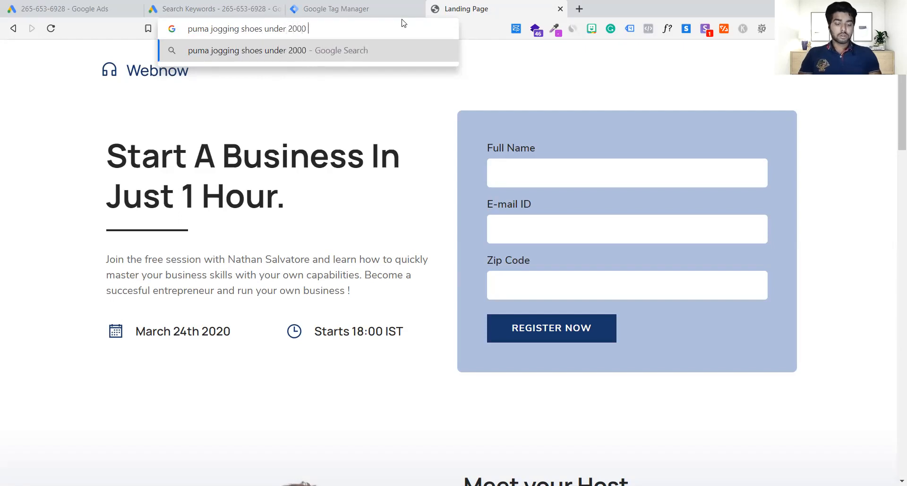
{"action": "type", "text": " for running"}
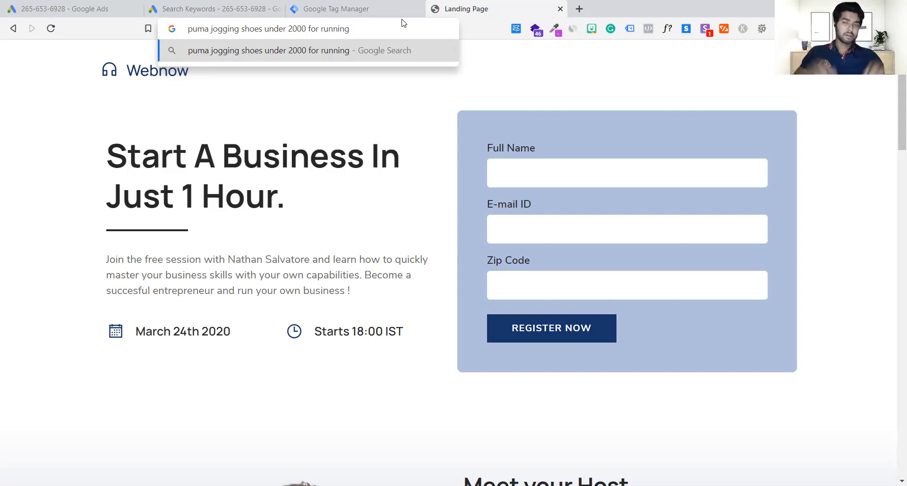
{"action": "key", "text": "ctrl+a"}
{"action": "key", "text": "ctrl+c"}
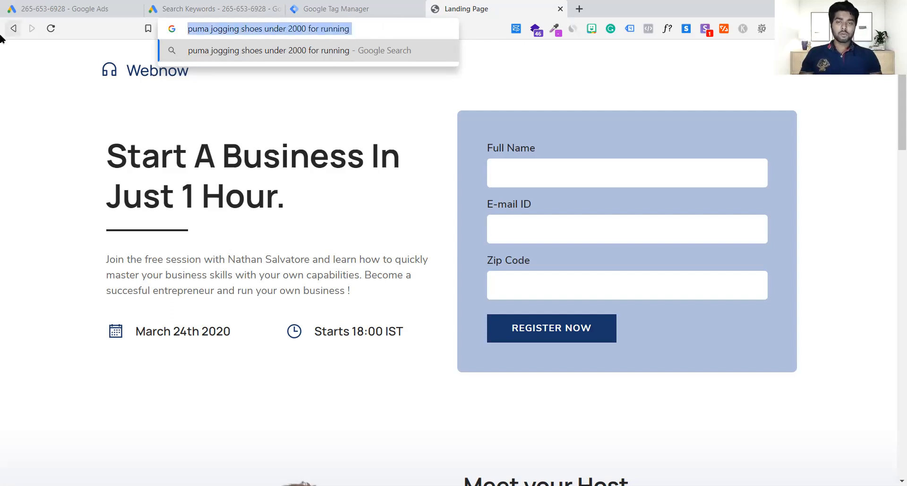
Return to the responsive search ad being edited and paste "puma jogging shoes under 2000 for running" as the second headline.
{"action": "left_click", "coordinate": [160, 6]}
{"action": "left_click", "coordinate": [30, 6]}
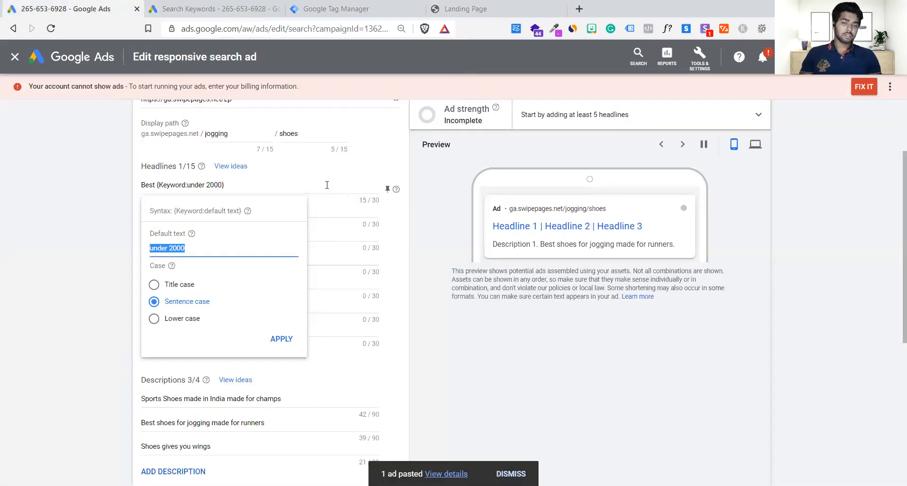
{"action": "left_click", "coordinate": [326, 186]}
{"action": "left_click", "coordinate": [304, 213]}
{"action": "key", "text": "ctrl+v"}
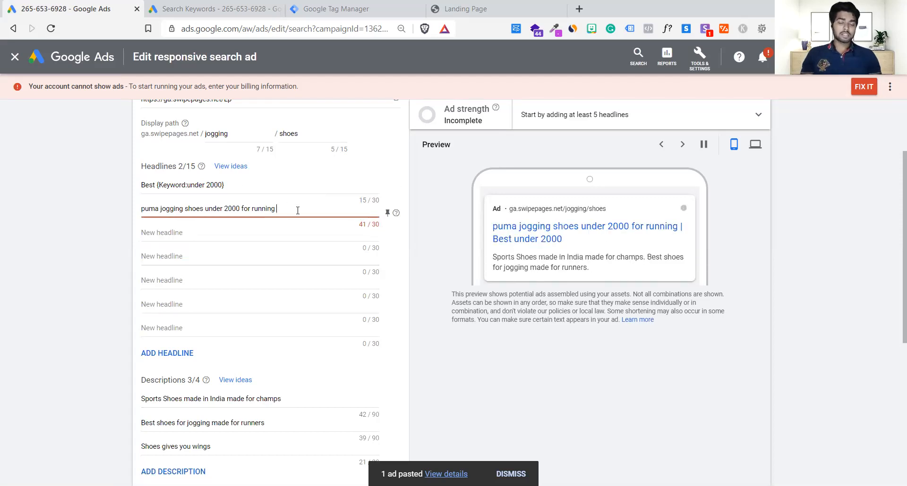
Examine how the example query in the second headline relates to the first headline's keyword placeholder and default text.
{"action": "left_click_drag", "start_coordinate": [297, 211], "coordinate": [119, 213]}
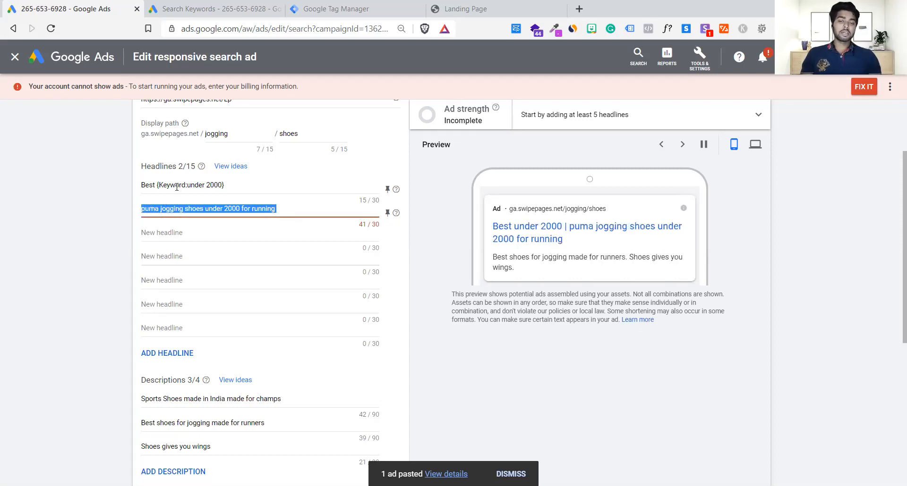
{"action": "left_click", "coordinate": [197, 173]}
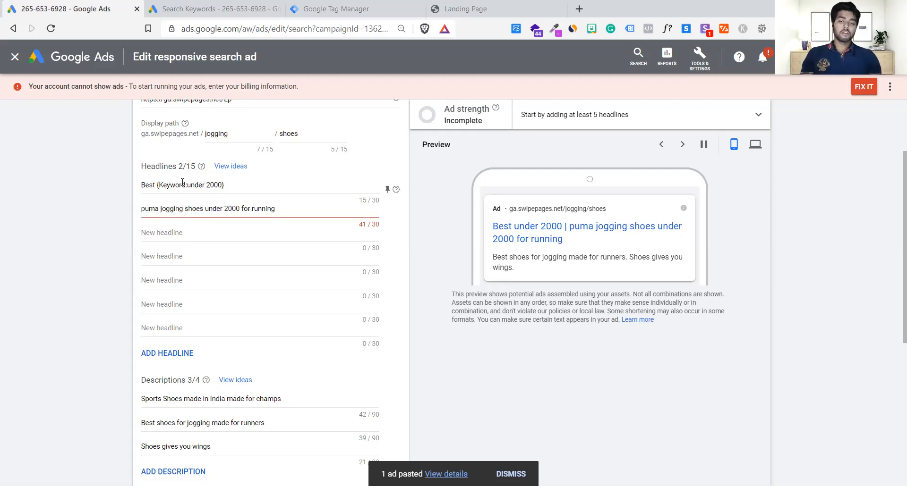
{"action": "left_click", "coordinate": [160, 185]}
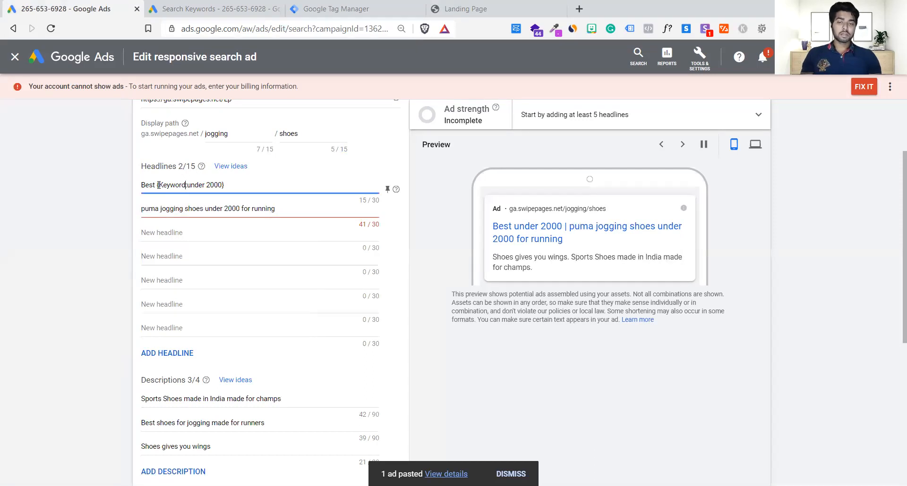
{"action": "left_click_drag", "start_coordinate": [160, 184], "coordinate": [184, 186]}
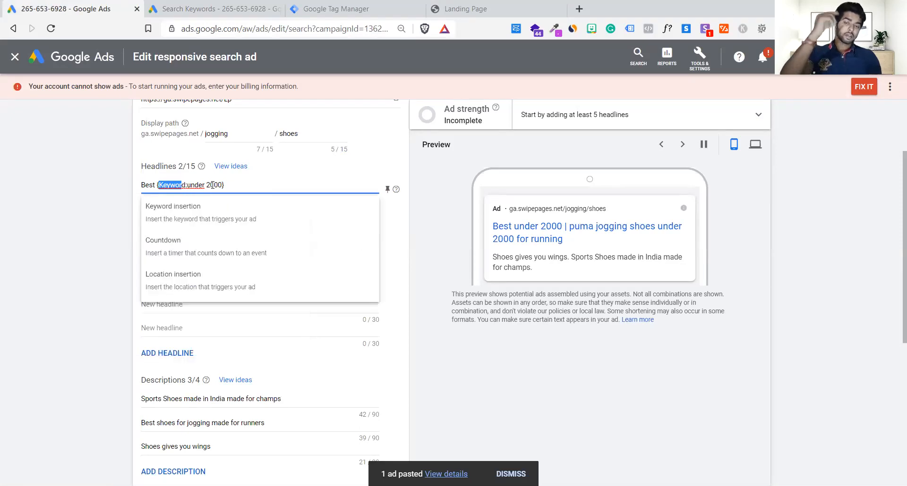
{"action": "left_click", "coordinate": [213, 185]}
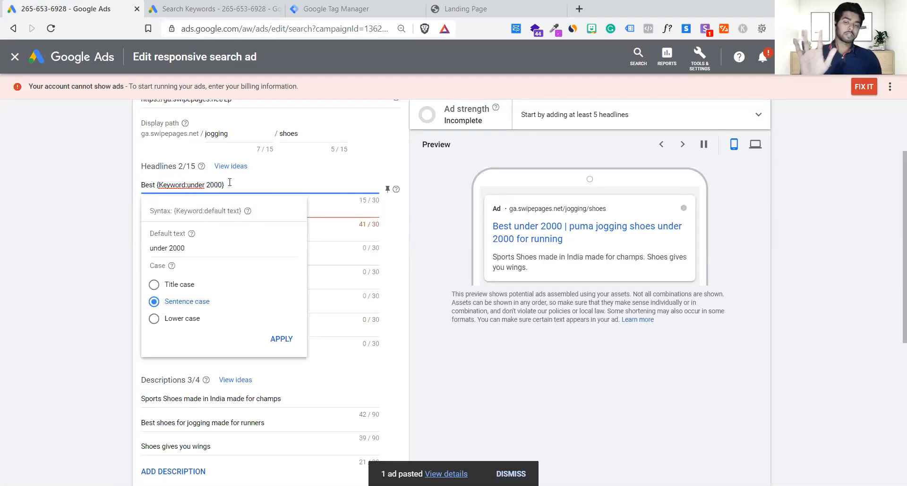
{"action": "left_click", "coordinate": [257, 184]}
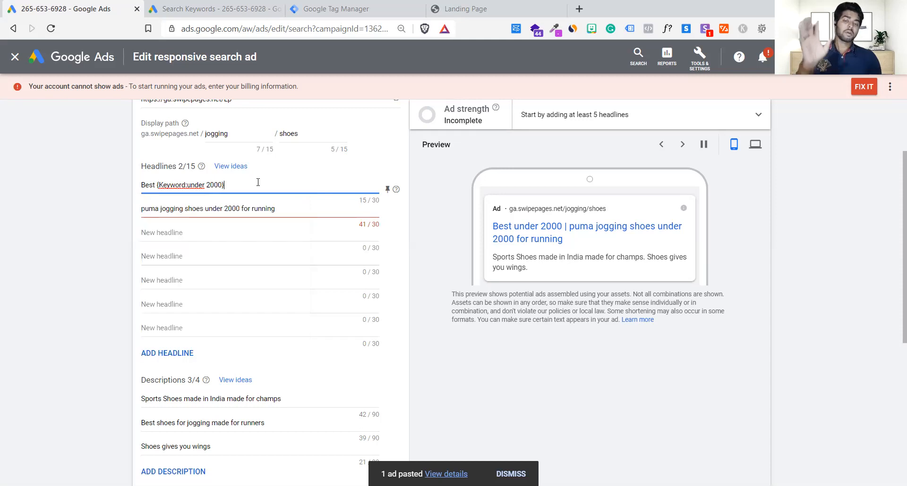
Compare the two headlines with how they are combined in the ad preview.
{"action": "left_click", "coordinate": [285, 208]}
{"action": "left_click_drag", "start_coordinate": [141, 207], "coordinate": [249, 210]}
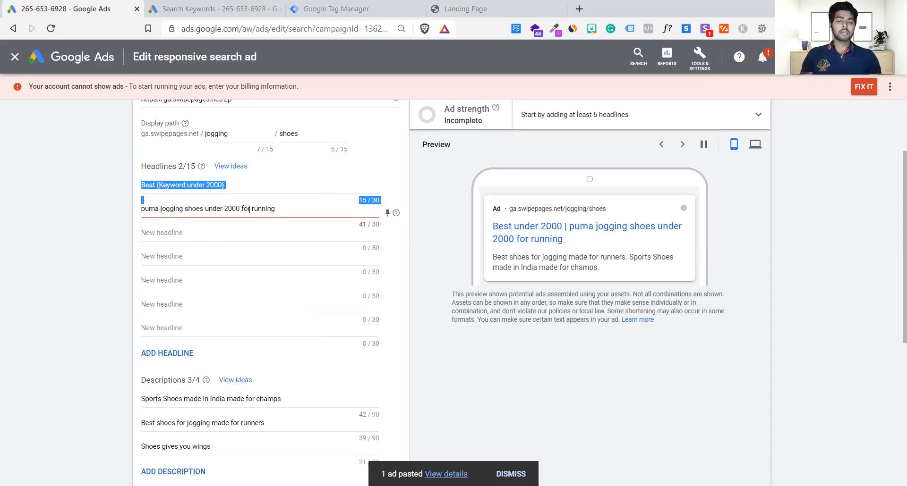
{"action": "left_click", "coordinate": [273, 208]}
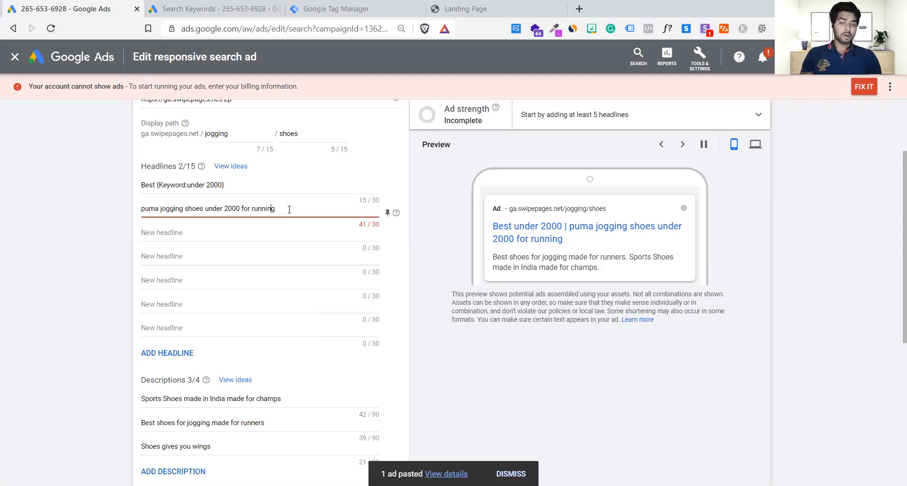
{"action": "left_click", "coordinate": [161, 185]}
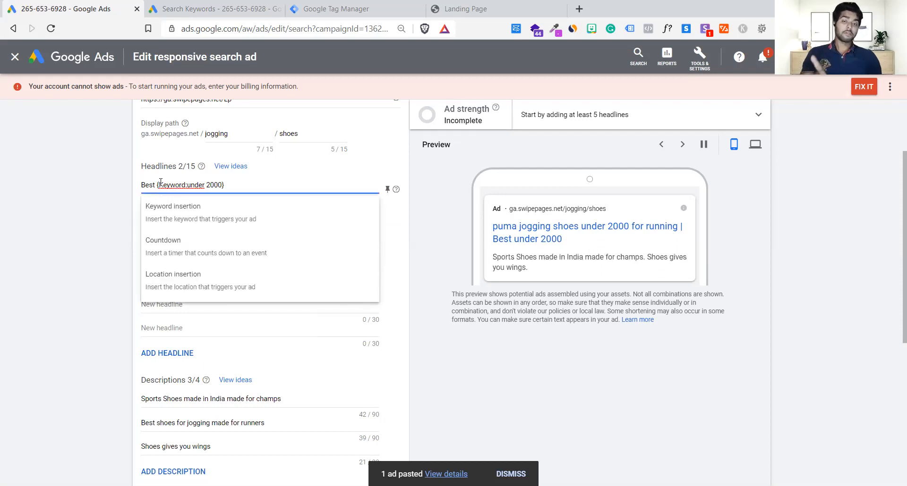
{"action": "left_click_drag", "start_coordinate": [482, 228], "coordinate": [564, 239]}
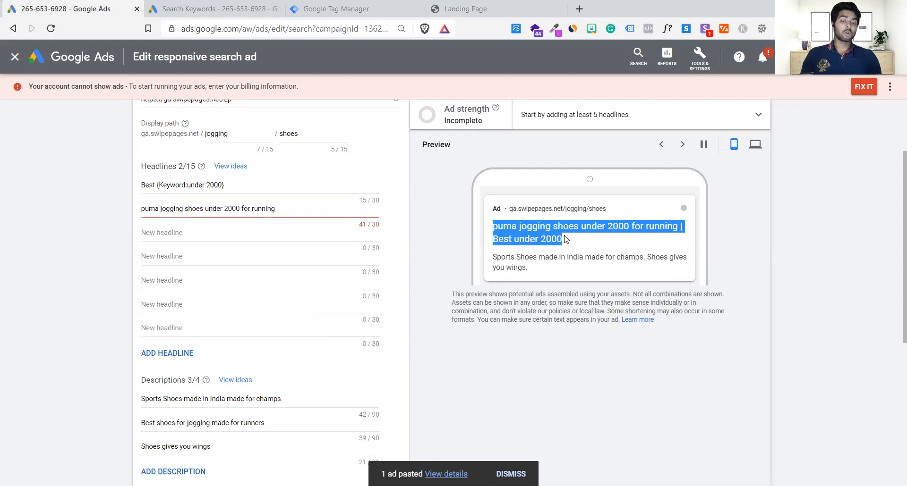
{"action": "left_click", "coordinate": [285, 184]}
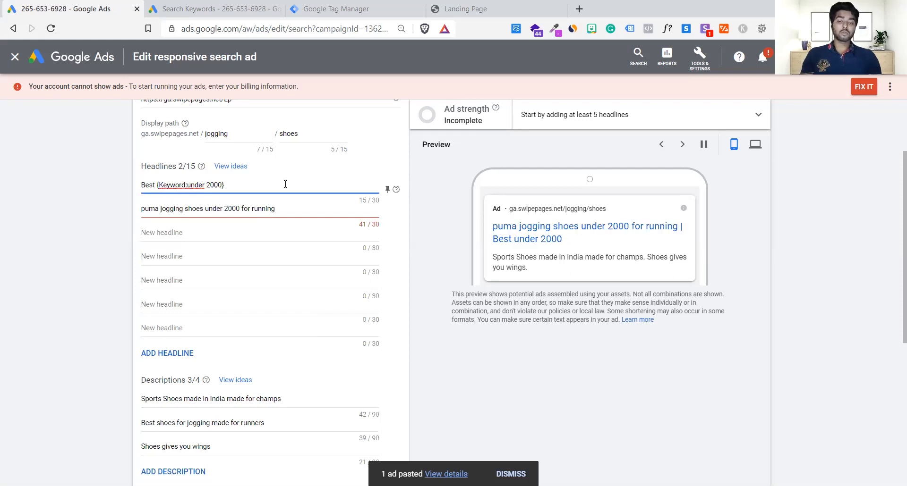
{"action": "left_click", "coordinate": [291, 215]}
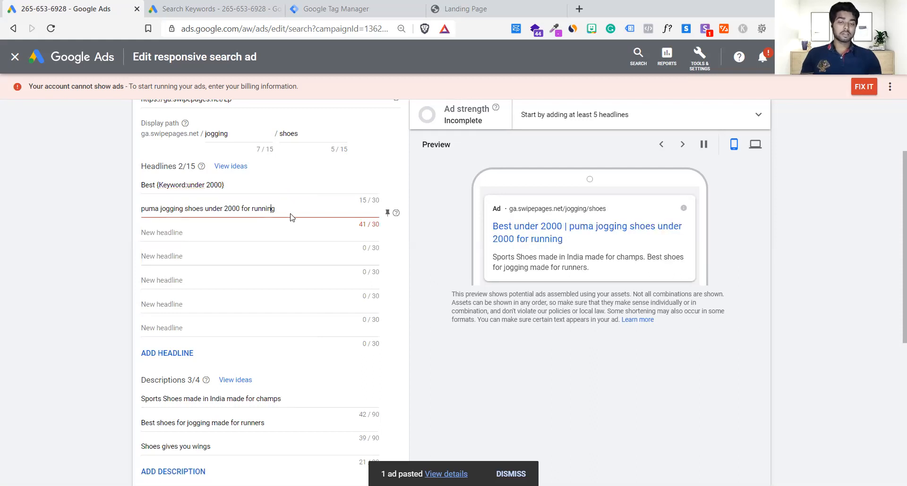
Remove the word "Best" from the first headline, keeping only its keyword insertion.
{"action": "left_click", "coordinate": [239, 187]}
{"action": "key", "text": "BackSpace"}
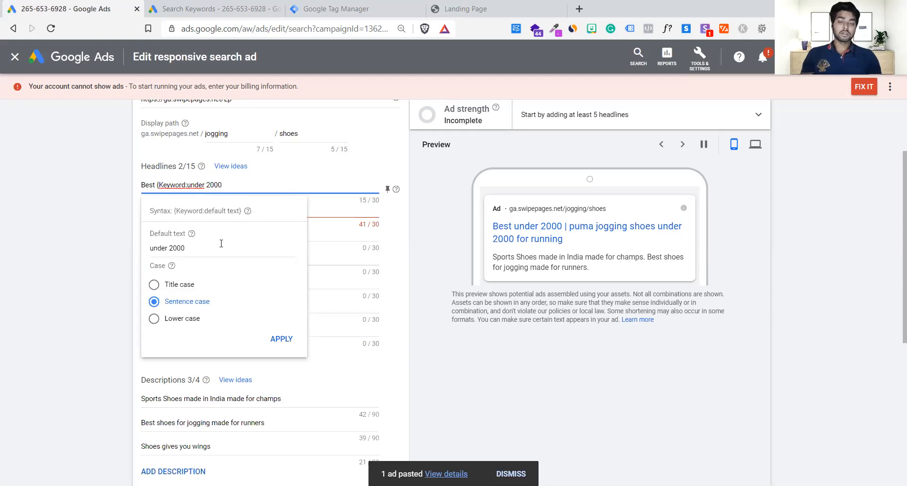
{"action": "left_click", "coordinate": [221, 244]}
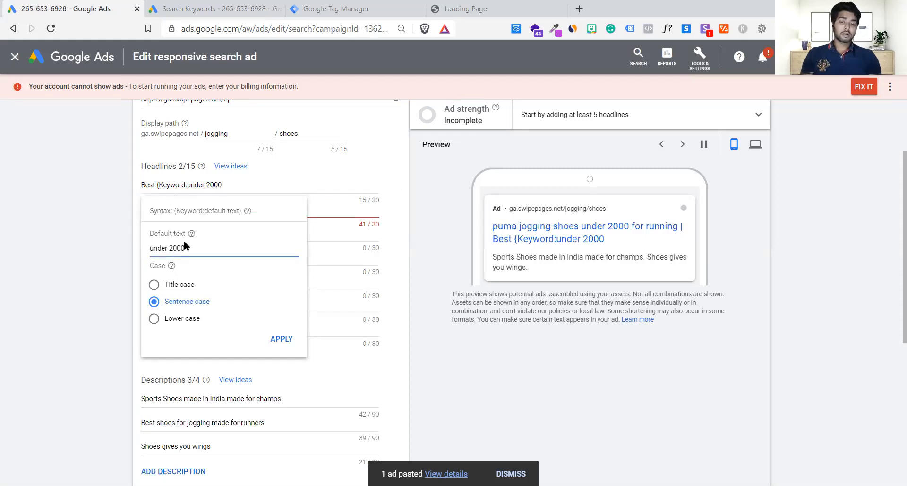
{"action": "key", "text": "ctrl+a"}
{"action": "key", "text": "BackSpace"}
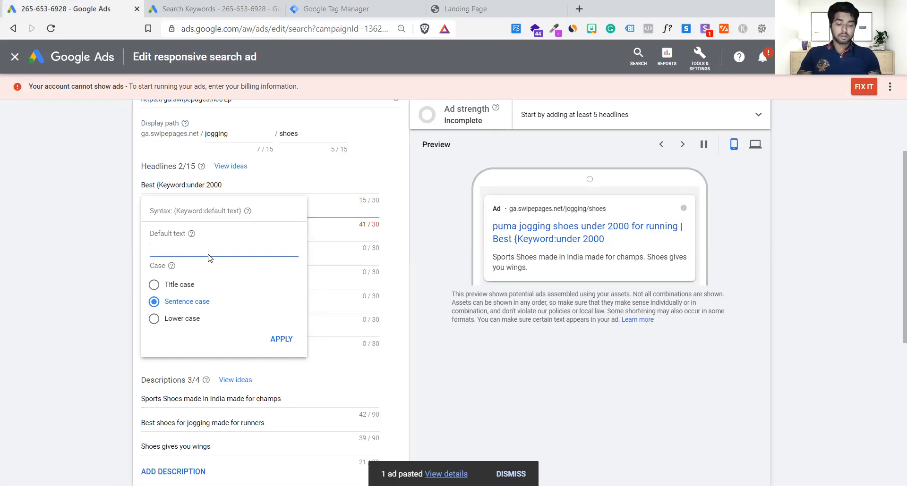
{"action": "left_click", "coordinate": [153, 185]}
{"action": "double_click", "coordinate": [149, 185]}
{"action": "key", "text": "BackSpace"}
{"action": "left_click", "coordinate": [220, 182]}
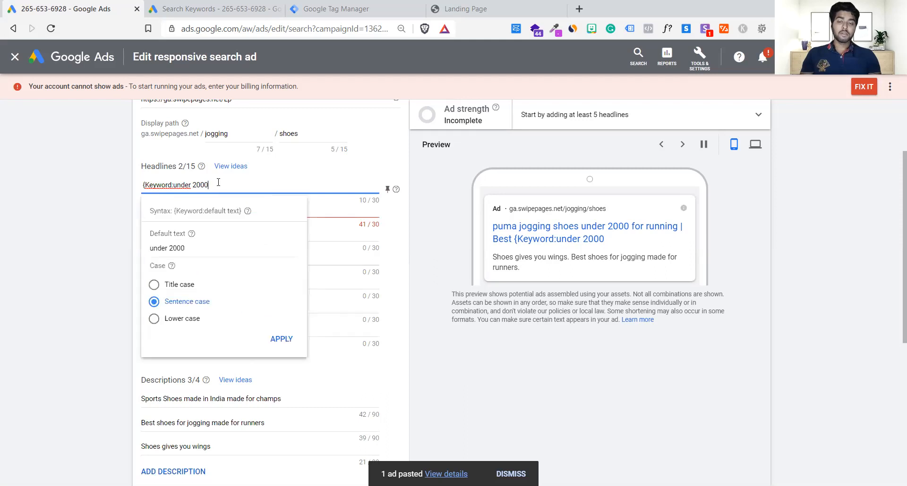
Set the first headline's keyword insertion default text to "Red shoes 20% off" in sentence case and apply it.
{"action": "triple_click", "coordinate": [197, 252]}
{"action": "key", "text": "BackSpace"}
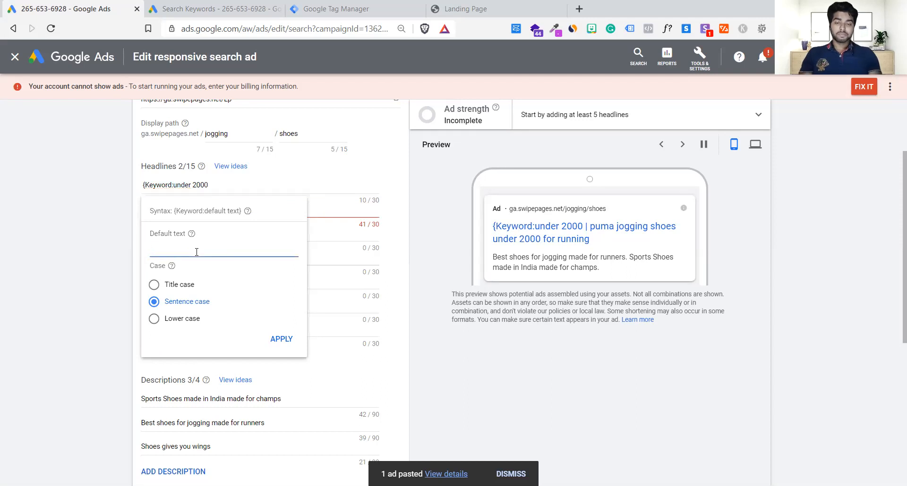
{"action": "type", "text": "R"}
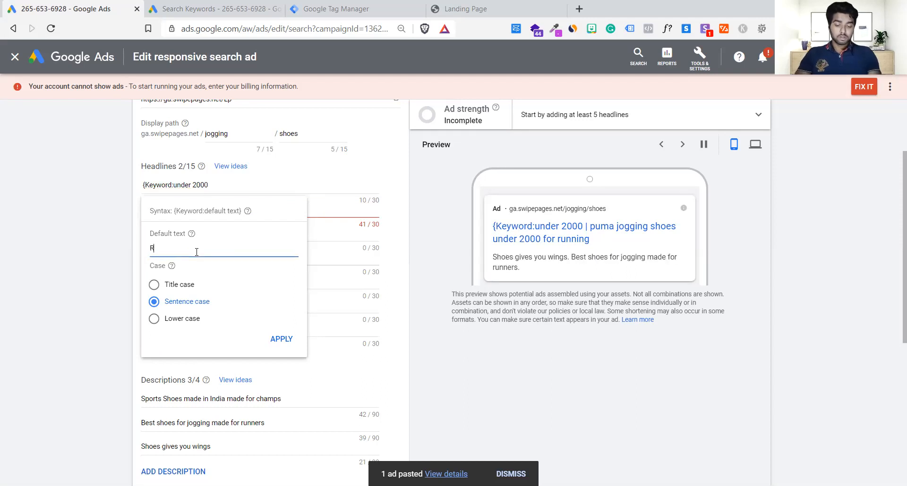
{"action": "type", "text": "Red shoes 20"}
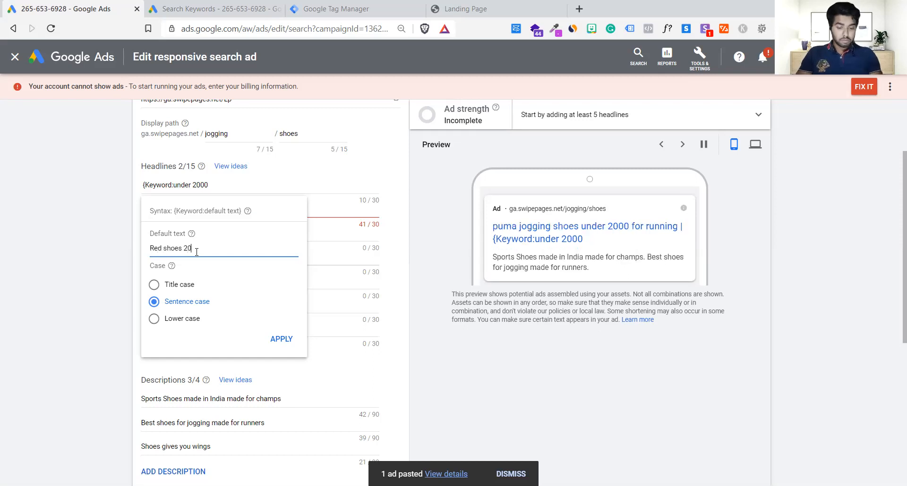
{"action": "type", "text": "% off"}
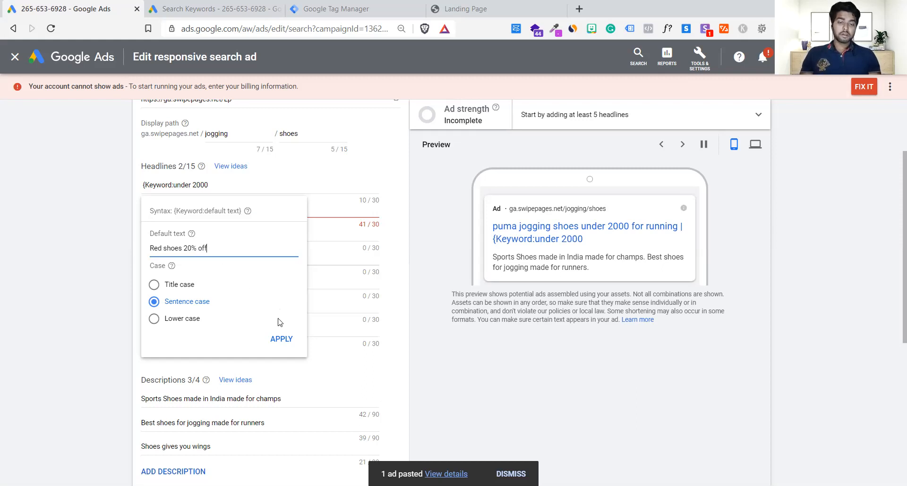
{"action": "left_click", "coordinate": [281, 336]}
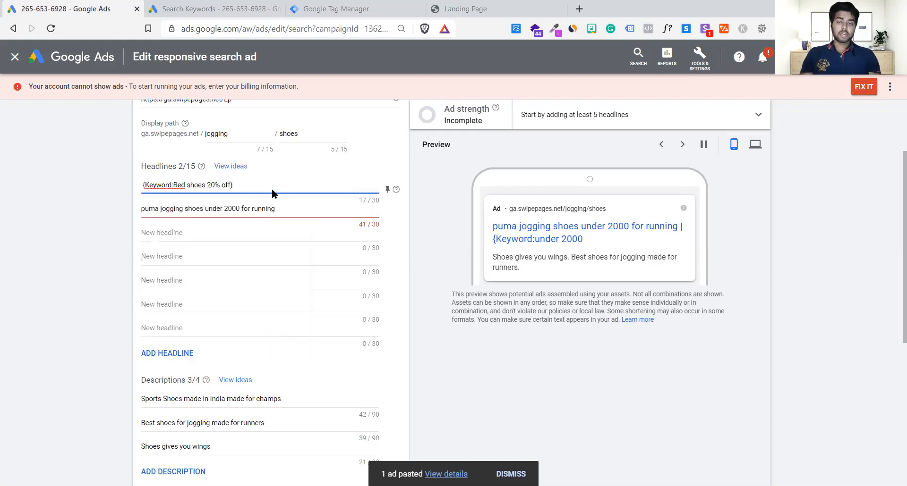
Replace "Red" with "running" in the first headline's default text so it reads "running shoes 20% off".
{"action": "left_click", "coordinate": [292, 211]}
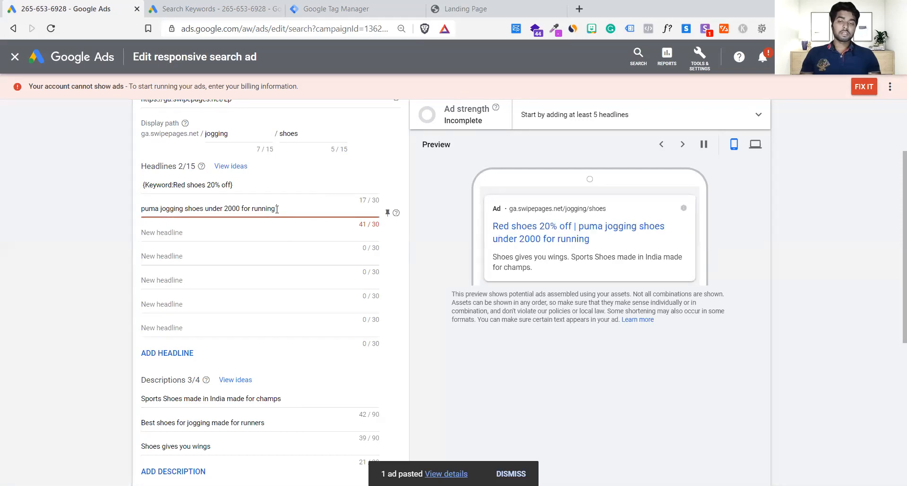
{"action": "left_click_drag", "start_coordinate": [277, 209], "coordinate": [133, 204]}
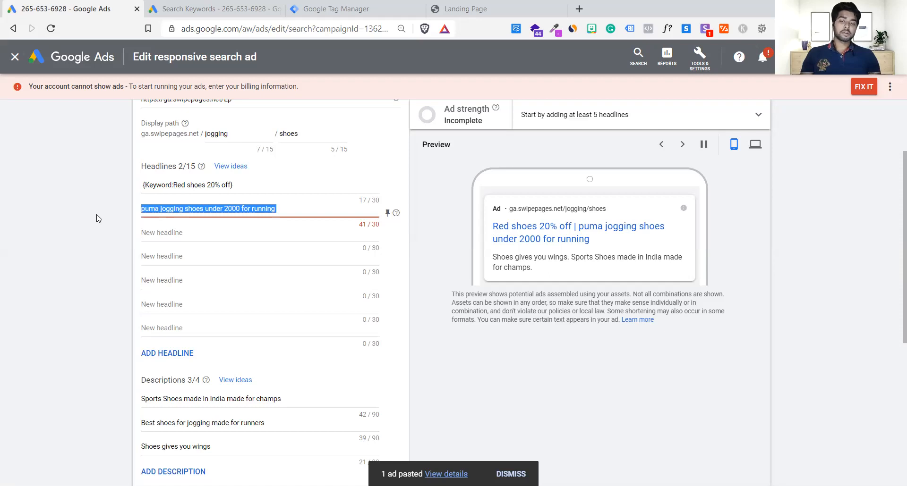
{"action": "left_click", "coordinate": [185, 185]}
{"action": "key", "text": "BackSpace"}
{"action": "key", "text": "BackSpace"}
{"action": "key", "text": "BackSpace"}
{"action": "type", "text": "running"}
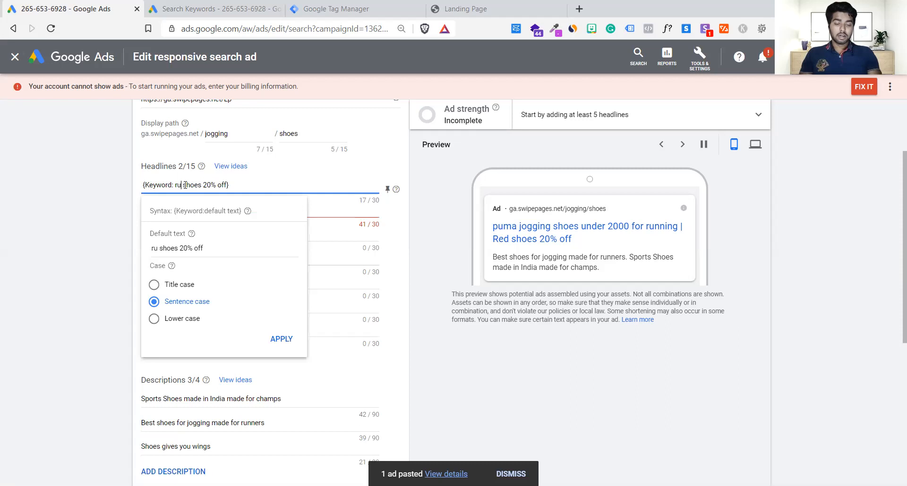
{"action": "left_click", "coordinate": [59, 220]}
Check the second headline's character count against the limit and compare it with the first headline's default text.
{"action": "left_click", "coordinate": [305, 211]}
{"action": "left_click_drag", "start_coordinate": [305, 212], "coordinate": [127, 213]}
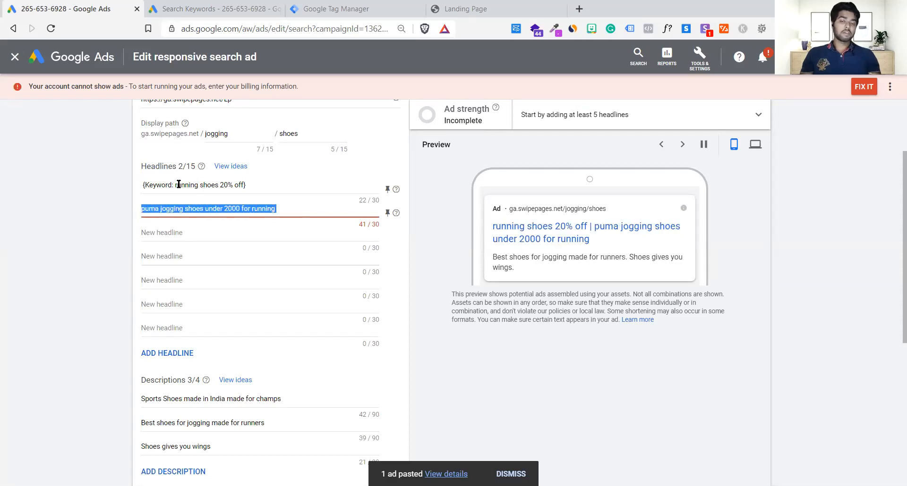
{"action": "left_click", "coordinate": [304, 212]}
{"action": "left_click_drag", "start_coordinate": [357, 225], "coordinate": [380, 228]}
{"action": "left_click_drag", "start_coordinate": [176, 179], "coordinate": [273, 203]}
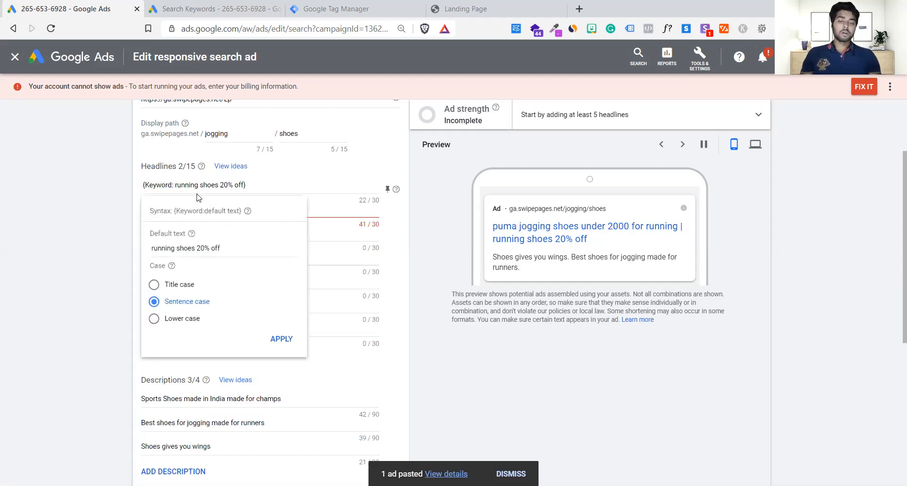
Examine the first headline's default text and keyword placeholder to see which part an overlong query would trigger.
{"action": "left_click", "coordinate": [191, 186]}
{"action": "left_click_drag", "start_coordinate": [172, 184], "coordinate": [264, 187]}
{"action": "left_click", "coordinate": [176, 184]}
{"action": "left_click", "coordinate": [265, 186]}
{"action": "type", "text": "d"}
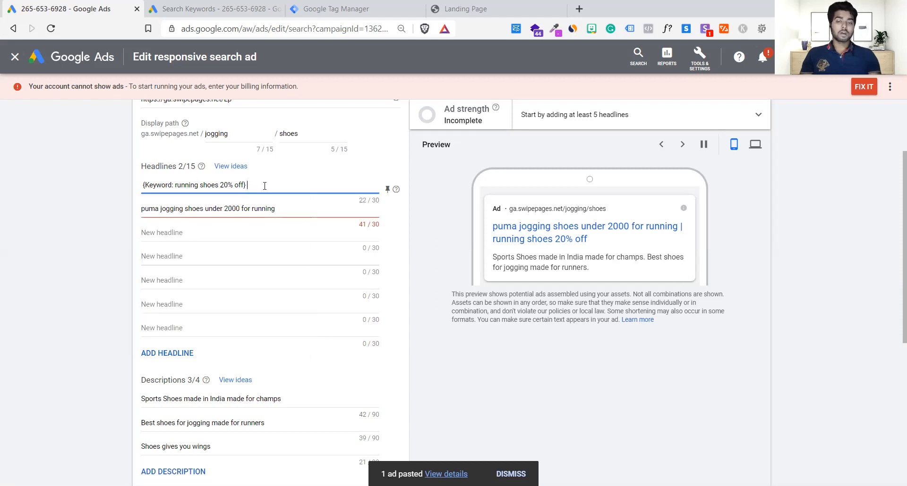
{"action": "left_click", "coordinate": [191, 246]}
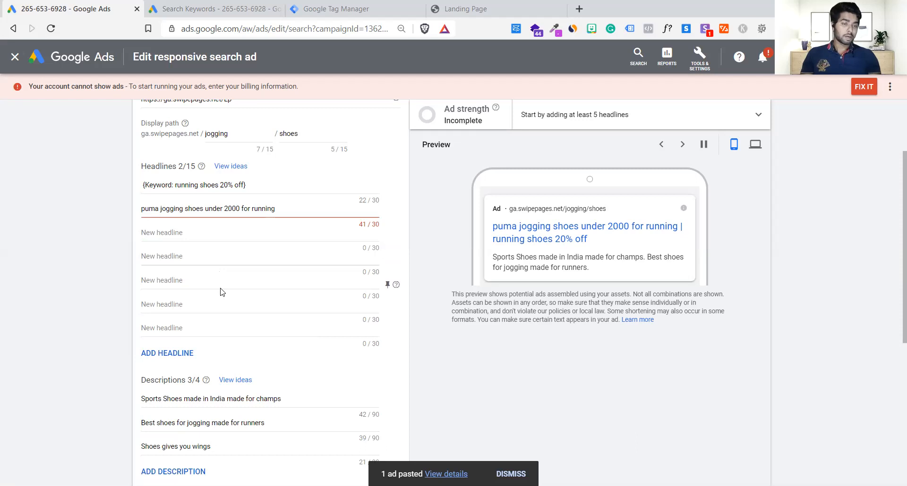
{"action": "left_click", "coordinate": [286, 186]}
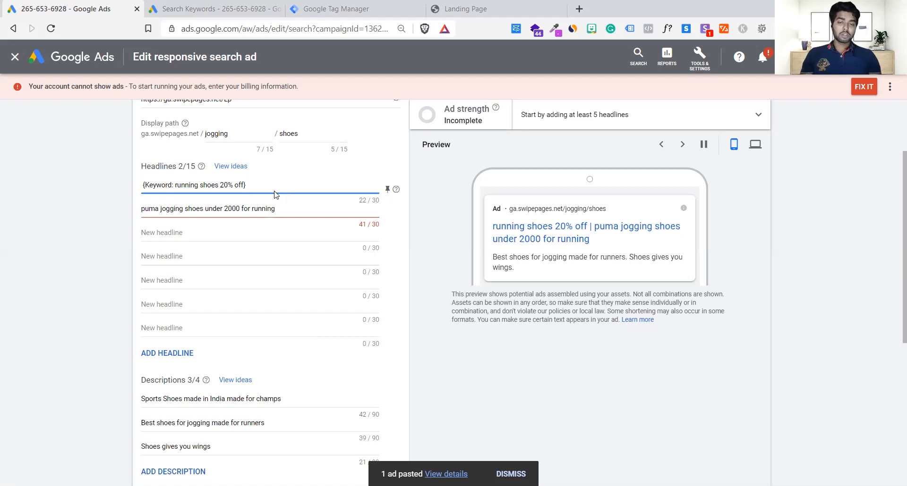
{"action": "left_click", "coordinate": [278, 212]}
{"action": "left_click", "coordinate": [256, 186]}
{"action": "left_click_drag", "start_coordinate": [172, 185], "coordinate": [146, 186]}
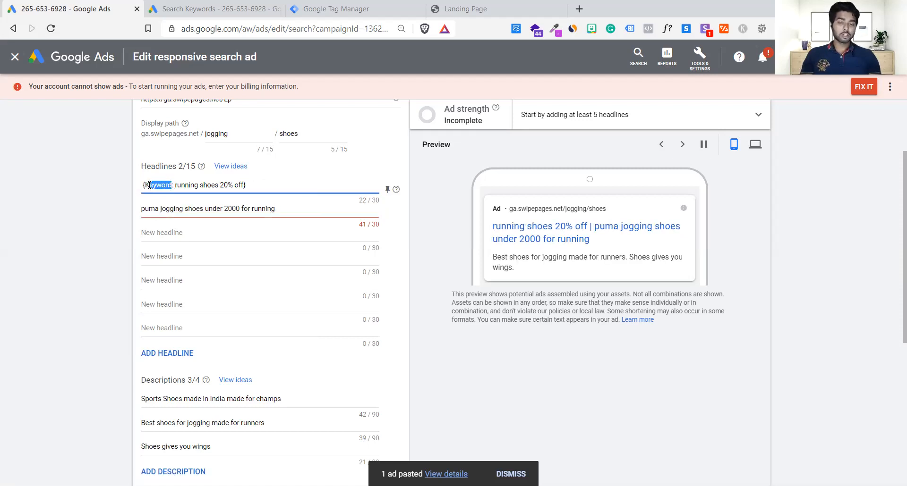
{"action": "left_click", "coordinate": [280, 174]}
Shorten the second headline to "puma jogging shoes" and check the headlines in the ad preview.
{"action": "left_click_drag", "start_coordinate": [276, 208], "coordinate": [205, 209]}
{"action": "key", "text": "BackSpace"}
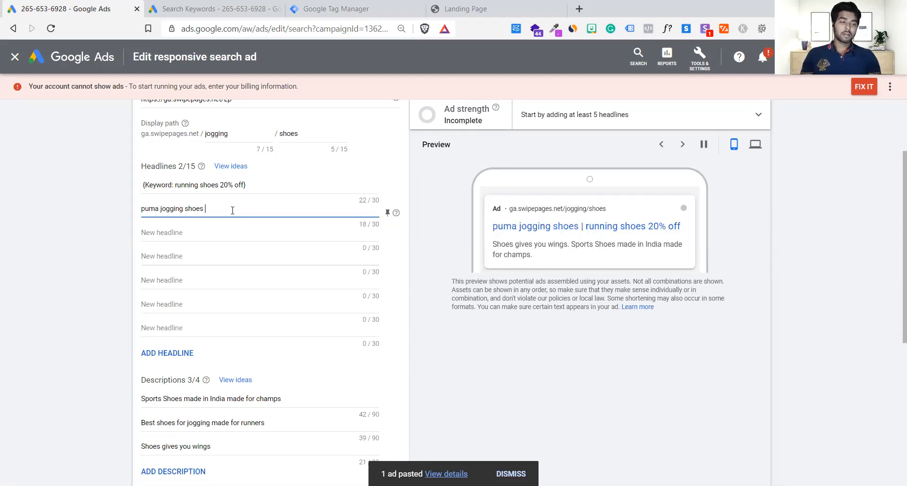
{"action": "left_click_drag", "start_coordinate": [491, 226], "coordinate": [688, 231]}
{"action": "left_click", "coordinate": [687, 231]}
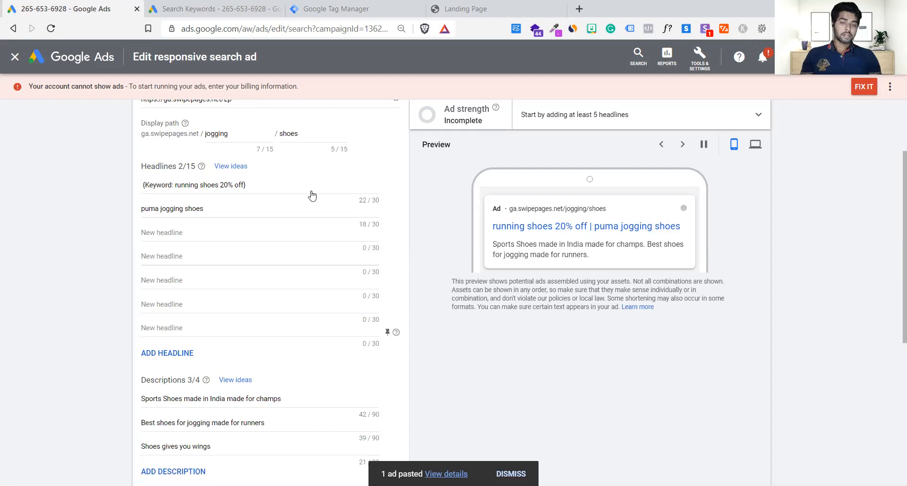
Clear the second headline completely and highlight the keyword placeholder in the first headline.
{"action": "left_click", "coordinate": [213, 207]}
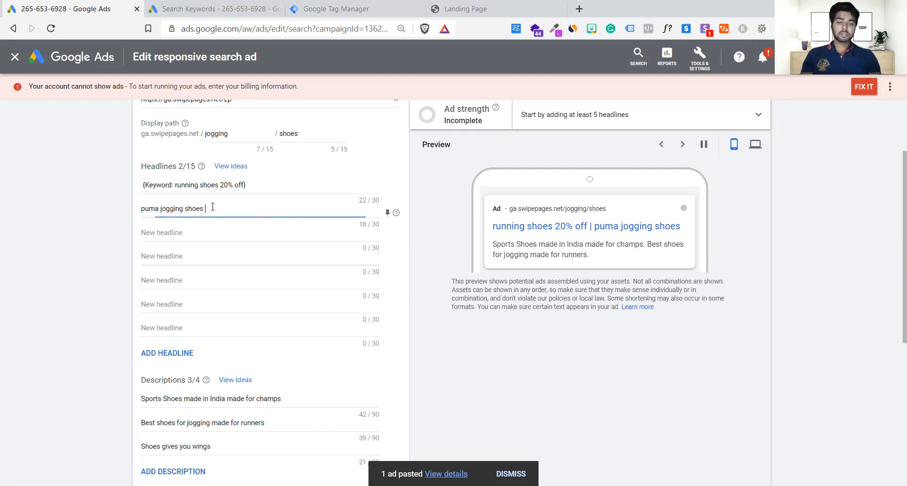
{"action": "key", "text": "ctrl+a"}
{"action": "key", "text": "BackSpace"}
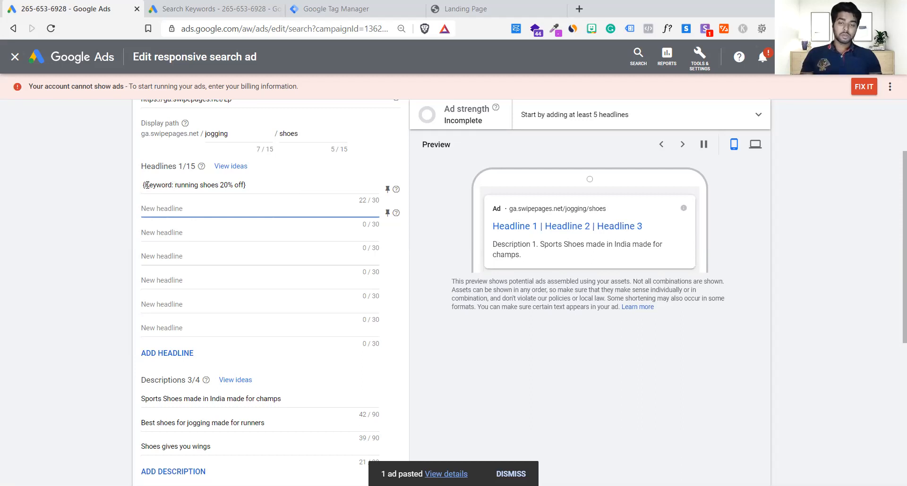
{"action": "left_click_drag", "start_coordinate": [147, 185], "coordinate": [172, 186]}
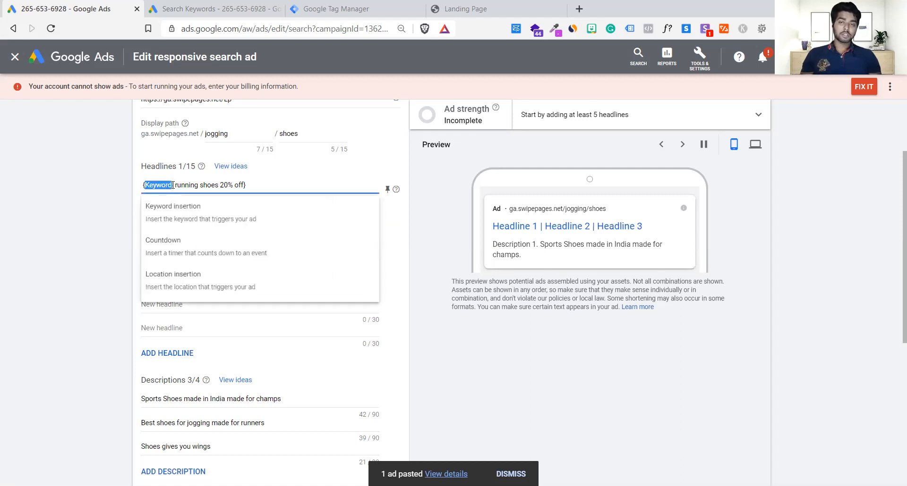
Restore the second headline's removed text "puma jogging shoes under 2000 for running".
{"action": "left_click", "coordinate": [86, 208]}
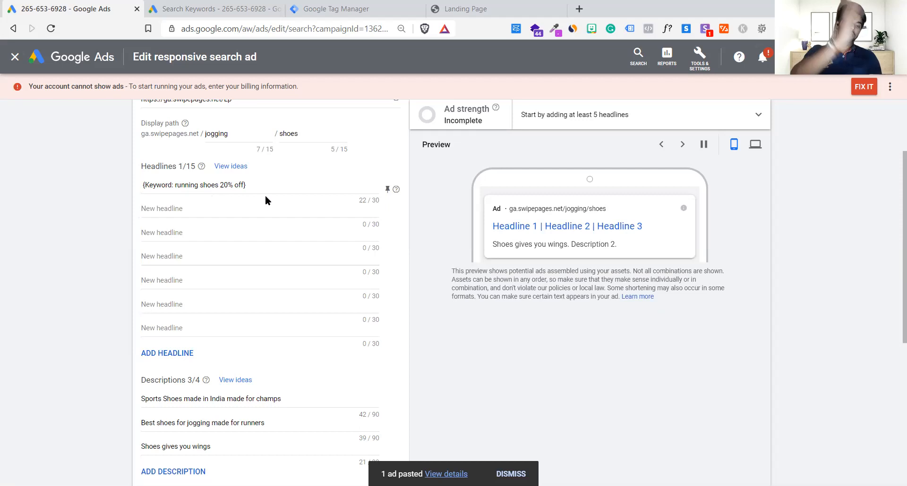
{"action": "left_click", "coordinate": [194, 211]}
{"action": "key", "text": "ctrl+z"}
{"action": "key", "text": "ctrl+z"}
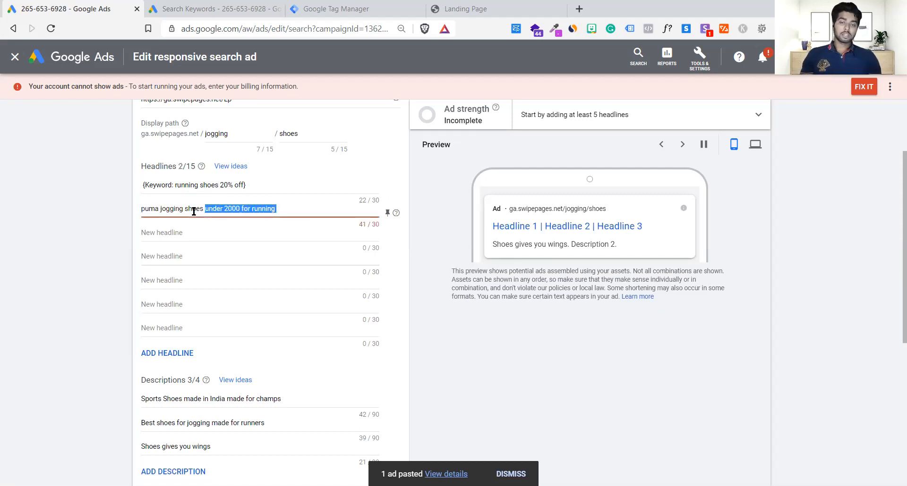
{"action": "left_click", "coordinate": [293, 202]}
{"action": "left_click", "coordinate": [112, 214]}
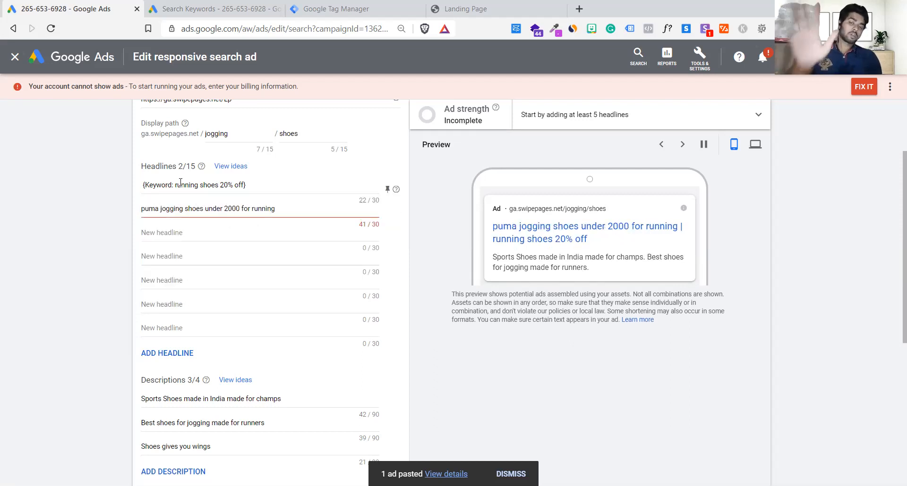
{"action": "left_click", "coordinate": [270, 185]}
{"action": "left_click", "coordinate": [207, 233]}
{"action": "type", "text": "ss"}
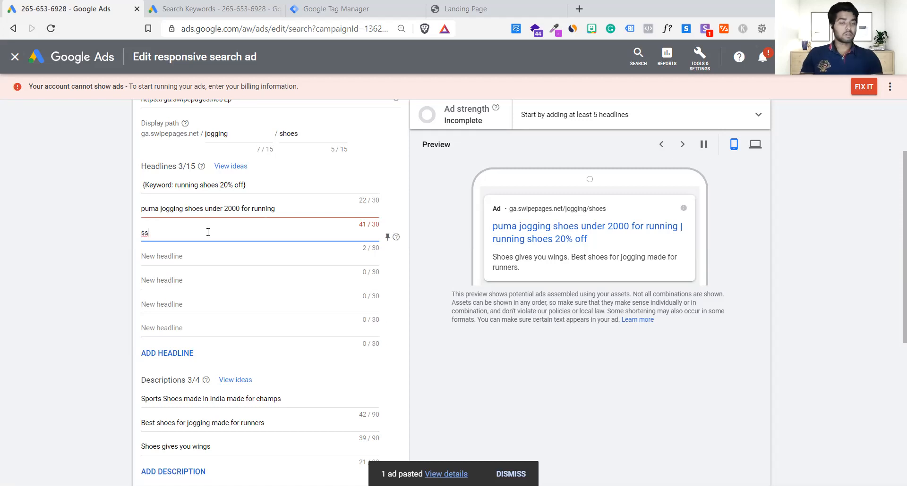
{"action": "key", "text": "BackSpace"}
{"action": "key", "text": "BackSpace"}
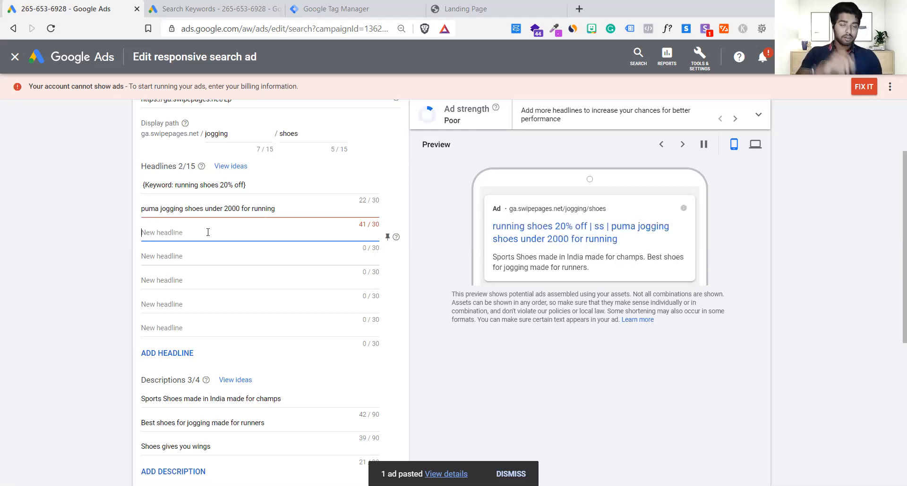
{"action": "left_click", "coordinate": [498, 302]}
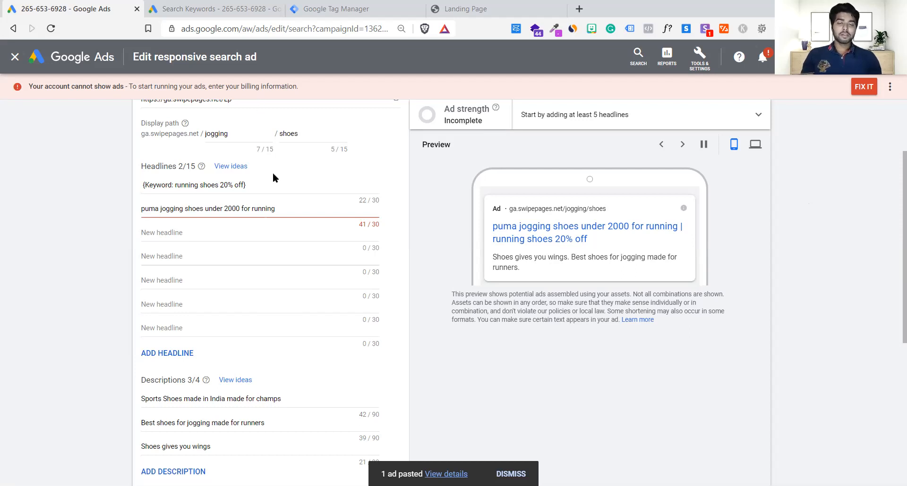
{"action": "left_click", "coordinate": [274, 187]}
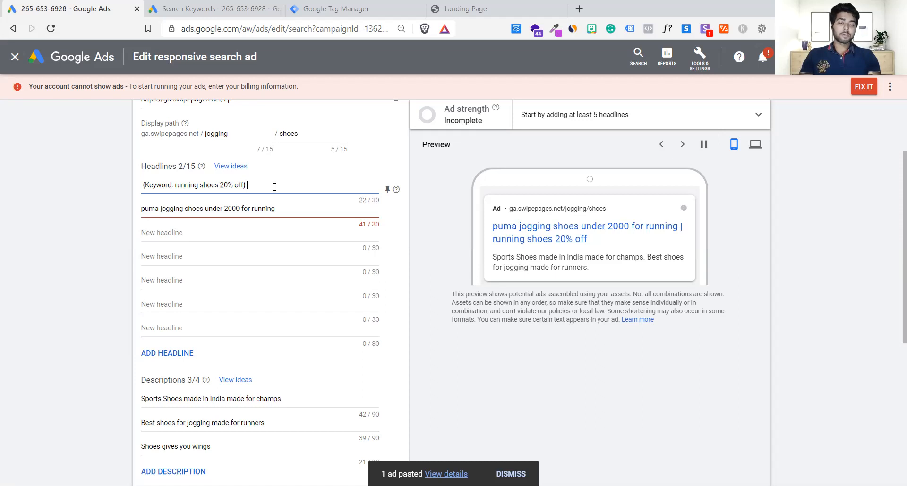
{"action": "type", "text": "ree s"}
{"action": "type", "text": "h"}
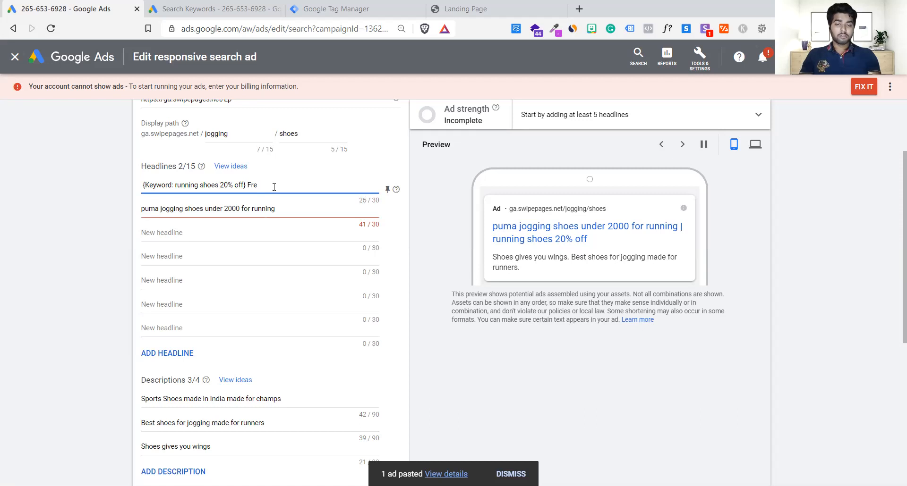
Enter "Free shipping in Delhi NCR" as the third headline.
{"action": "left_click", "coordinate": [257, 235]}
{"action": "type", "text": "Free shipping in Delhi NCR"}
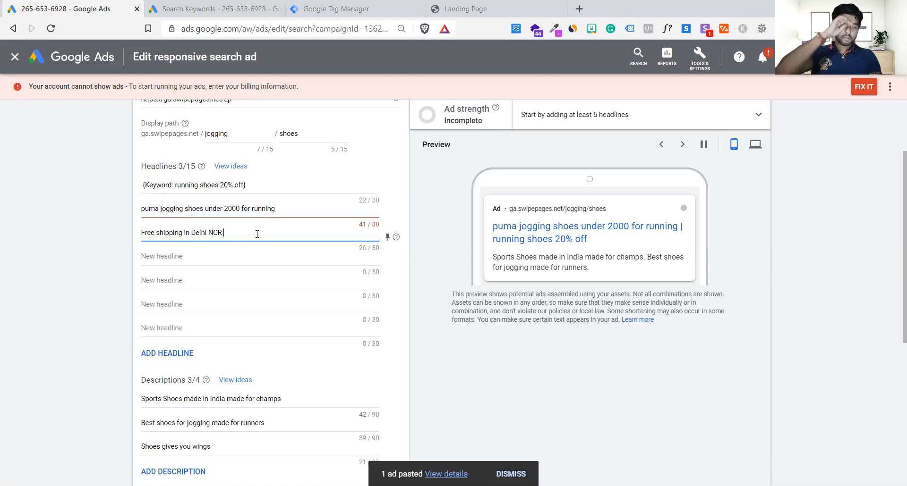
Enter "International standards" as the fourth headline, correcting its spelling.
{"action": "left_click", "coordinate": [265, 264]}
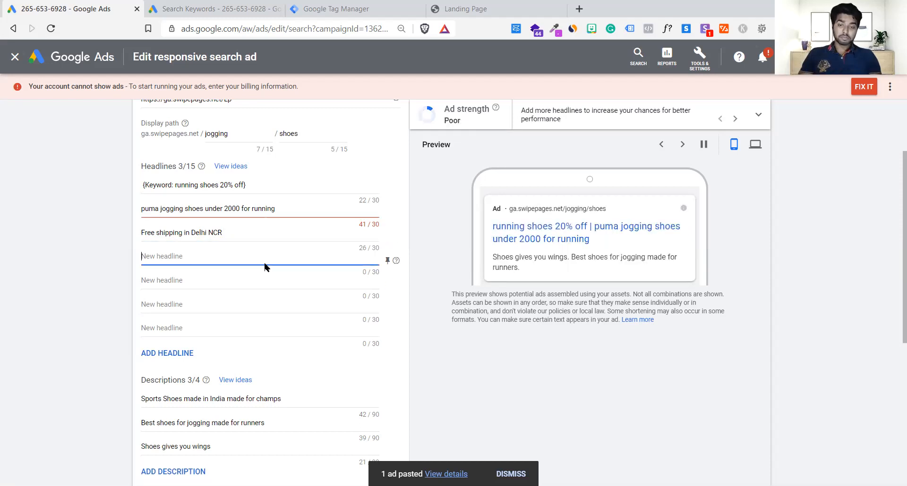
{"action": "type", "text": "Intera"}
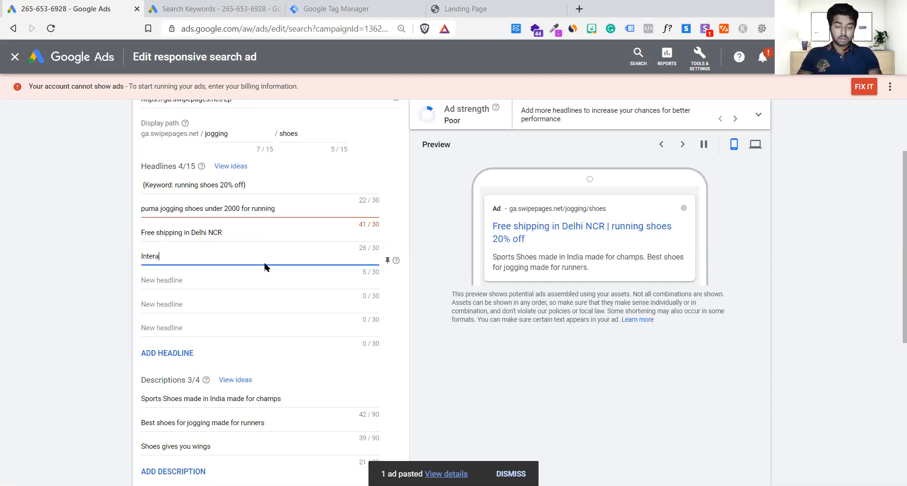
{"action": "type", "text": "ntional standards"}
{"action": "right_click", "coordinate": [166, 255]}
{"action": "key", "text": "Escape"}
{"action": "left_click", "coordinate": [165, 255]}
{"action": "right_click", "coordinate": [168, 255]}
{"action": "left_click", "coordinate": [228, 265]}
{"action": "left_click", "coordinate": [108, 283]}
Clear the puma jogging shoes headline and move "Free shipping in Delhi NCR" from the third headline into the second.
{"action": "triple_click", "coordinate": [292, 208]}
{"action": "key", "text": "BackSpace"}
{"action": "triple_click", "coordinate": [268, 232]}
{"action": "key", "text": "ctrl+c"}
{"action": "key", "text": "BackSpace"}
{"action": "left_click", "coordinate": [246, 209]}
{"action": "key", "text": "ctrl+v"}
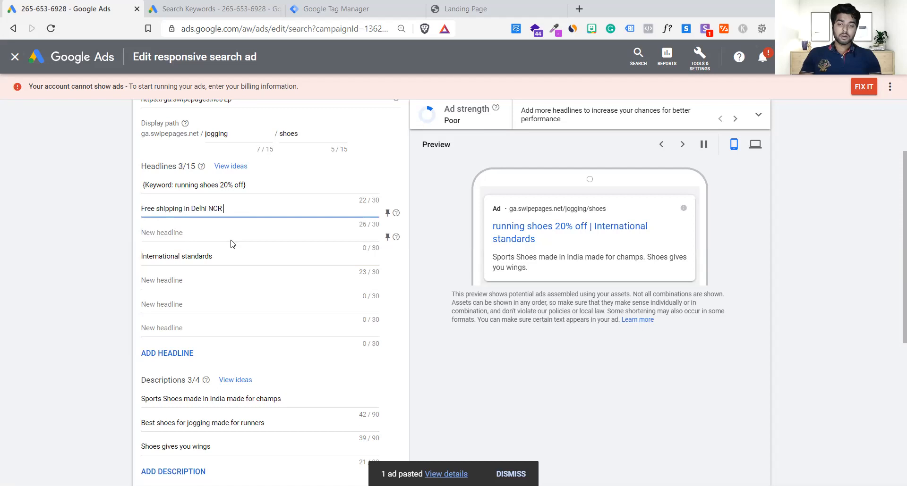
Move "International standards" from the fourth headline into the empty third headline.
{"action": "left_click", "coordinate": [226, 256]}
{"action": "triple_click", "coordinate": [225, 256]}
{"action": "key", "text": "ctrl+x"}
{"action": "left_click", "coordinate": [221, 234]}
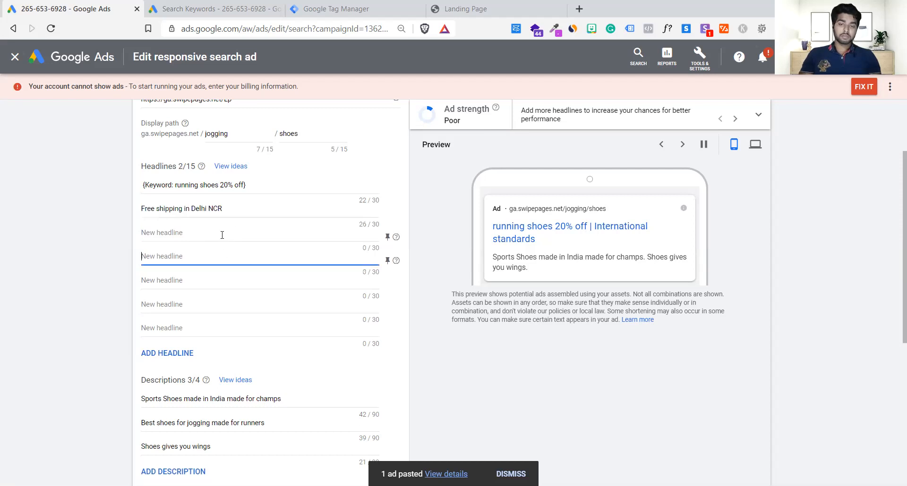
{"action": "key", "text": "ctrl+v"}
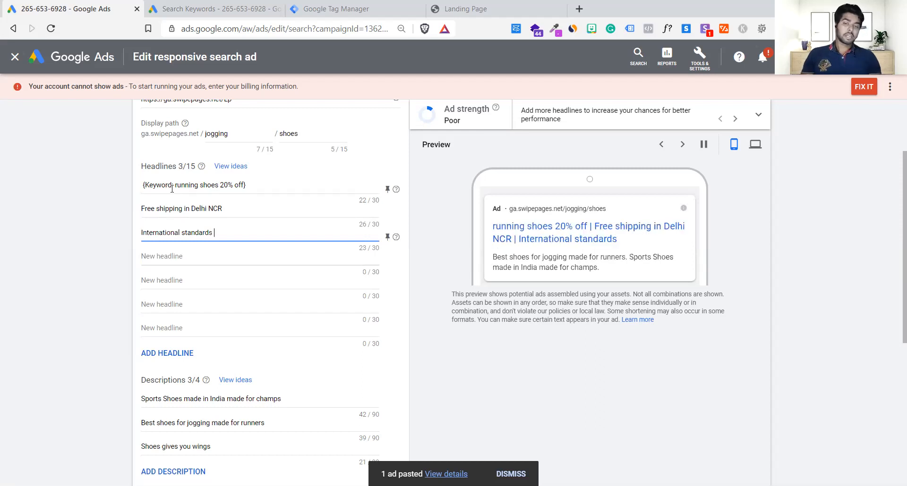
Examine the first headline's keyword placeholder and default text, and compare them with the free shipping headline.
{"action": "left_click_drag", "start_coordinate": [172, 185], "coordinate": [141, 185]}
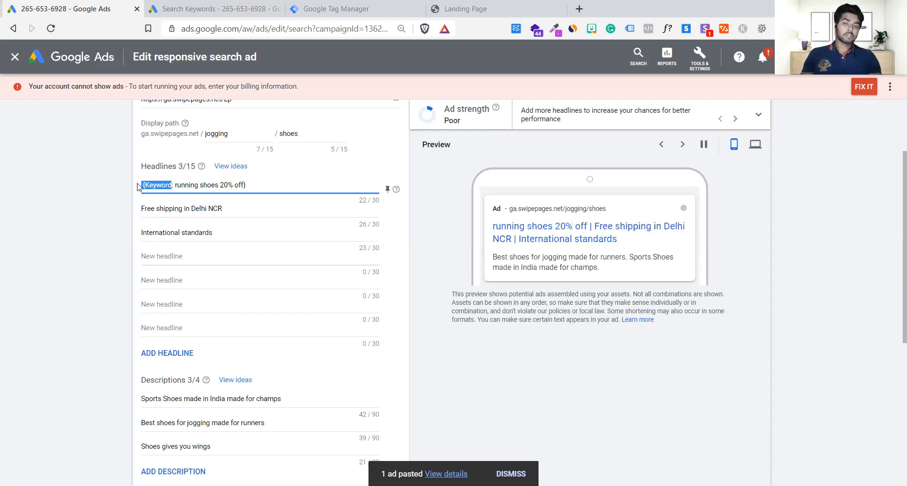
{"action": "left_click", "coordinate": [175, 185]}
{"action": "left_click_drag", "start_coordinate": [245, 185], "coordinate": [181, 186]}
{"action": "left_click", "coordinate": [67, 198]}
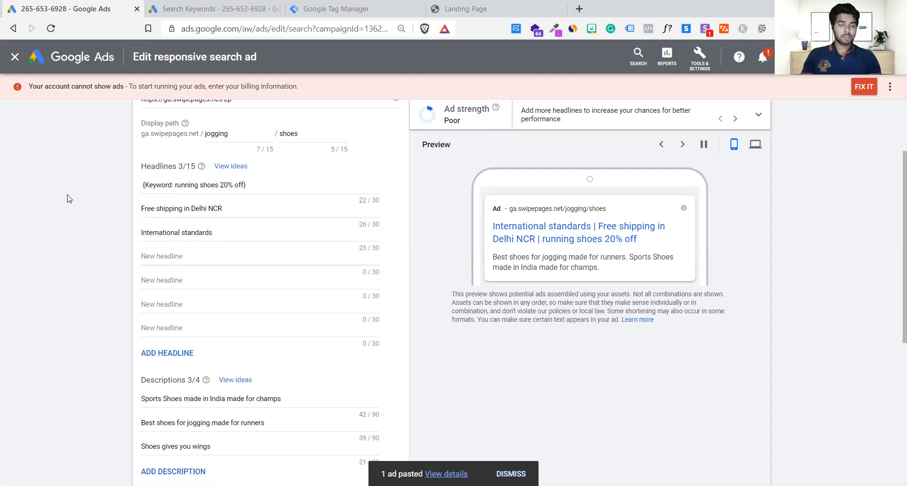
{"action": "scroll", "coordinate": [67, 199], "scroll_direction": "down", "scroll_amount": 1}
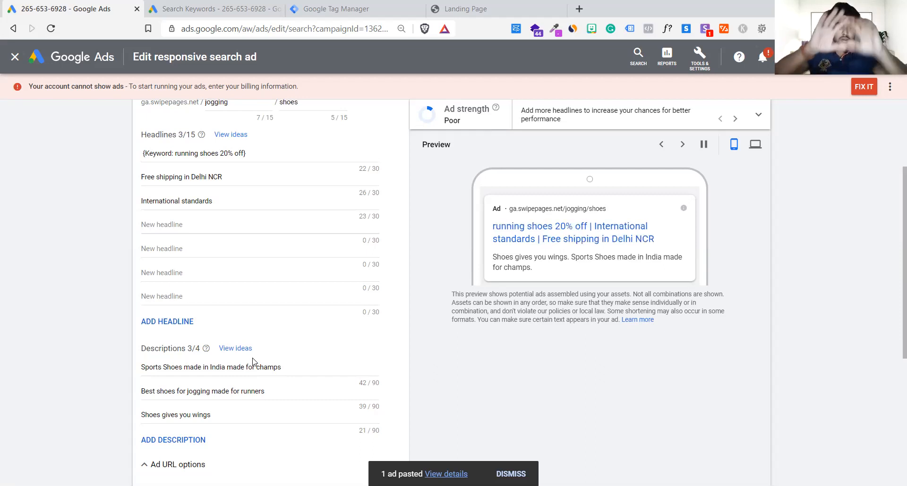
{"action": "left_click_drag", "start_coordinate": [197, 177], "coordinate": [104, 187]}
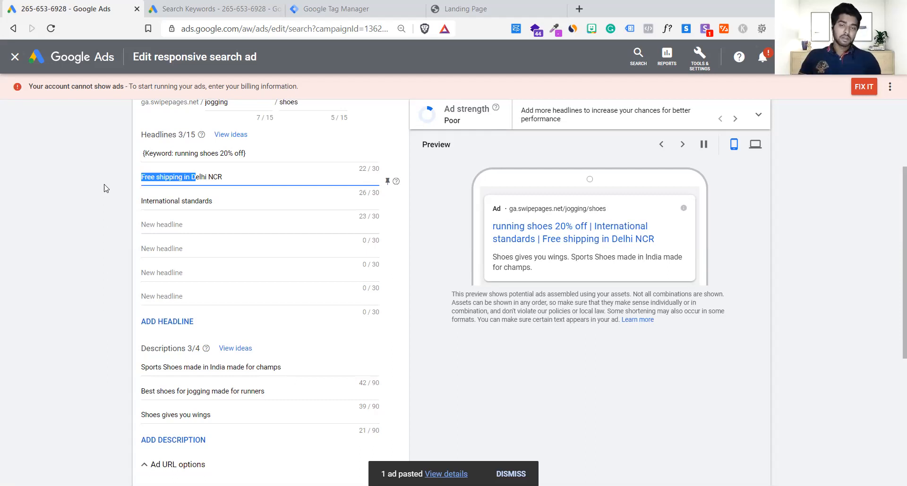
{"action": "left_click", "coordinate": [273, 151]}
{"action": "left_click_drag", "start_coordinate": [248, 152], "coordinate": [244, 151]}
{"action": "left_click", "coordinate": [280, 156]}
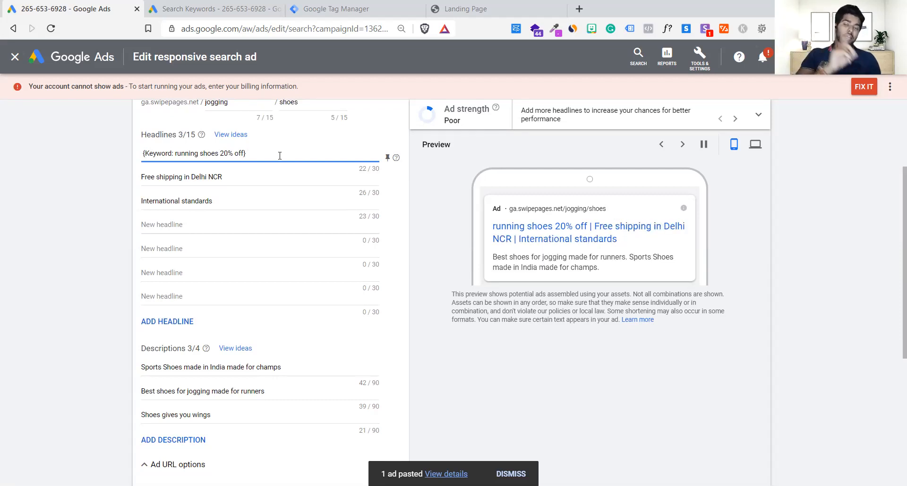
Review the campaign's search keywords and compare them with the ad's keyword insertion headline and its fixed headlines.
{"action": "left_click", "coordinate": [198, 8]}
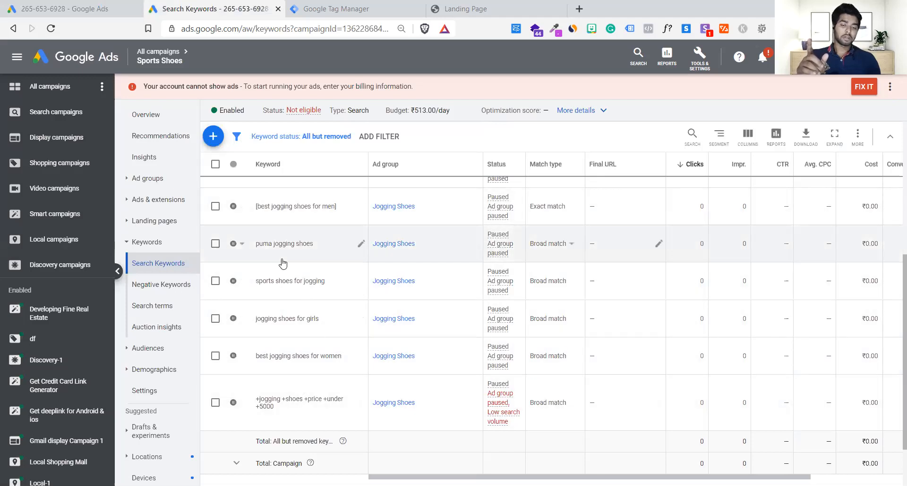
{"action": "scroll", "coordinate": [282, 264], "scroll_direction": "up", "scroll_amount": 3}
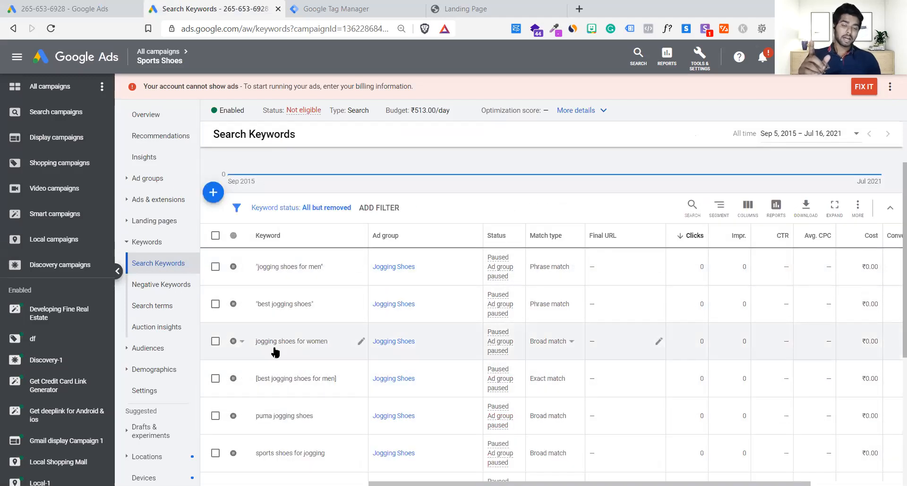
{"action": "scroll", "coordinate": [275, 352], "scroll_direction": "down", "scroll_amount": 2}
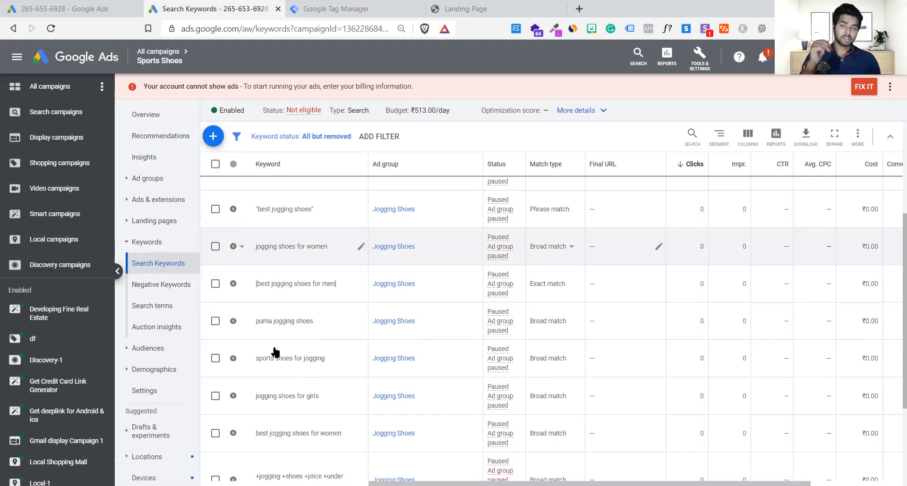
{"action": "left_click", "coordinate": [36, 7]}
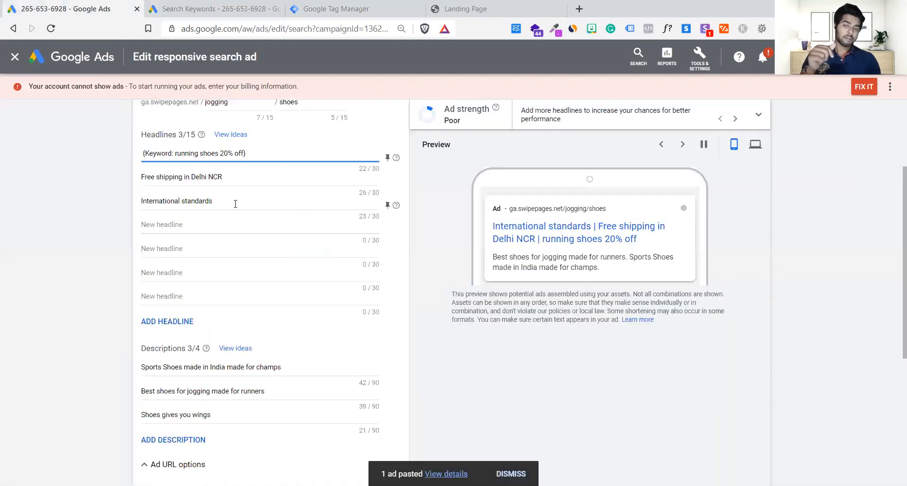
{"action": "left_click", "coordinate": [231, 6]}
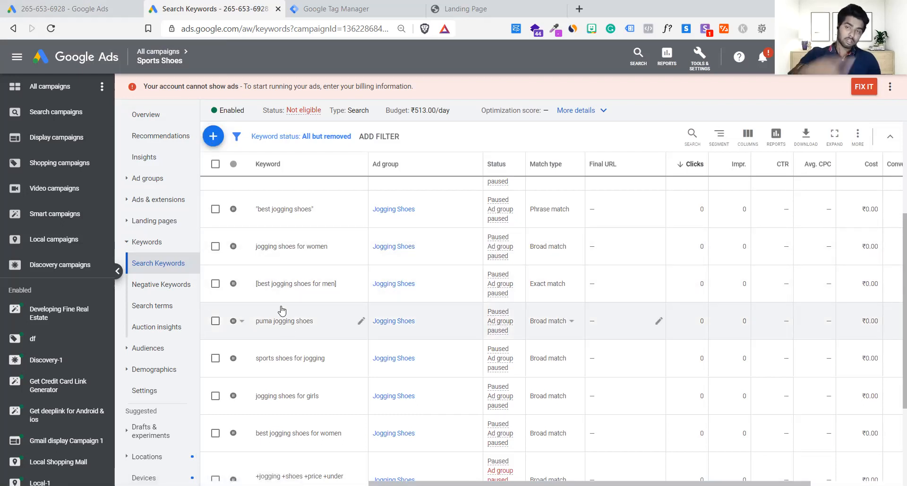
{"action": "left_click", "coordinate": [79, 5]}
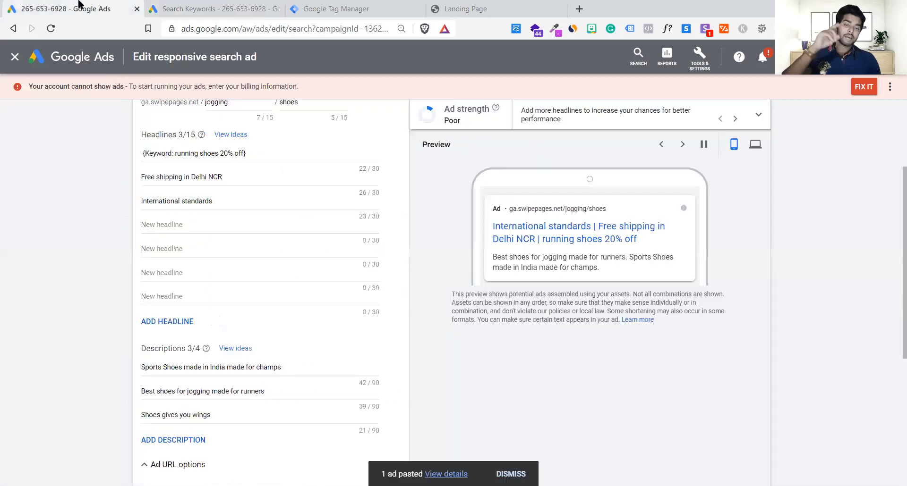
{"action": "left_click", "coordinate": [143, 150]}
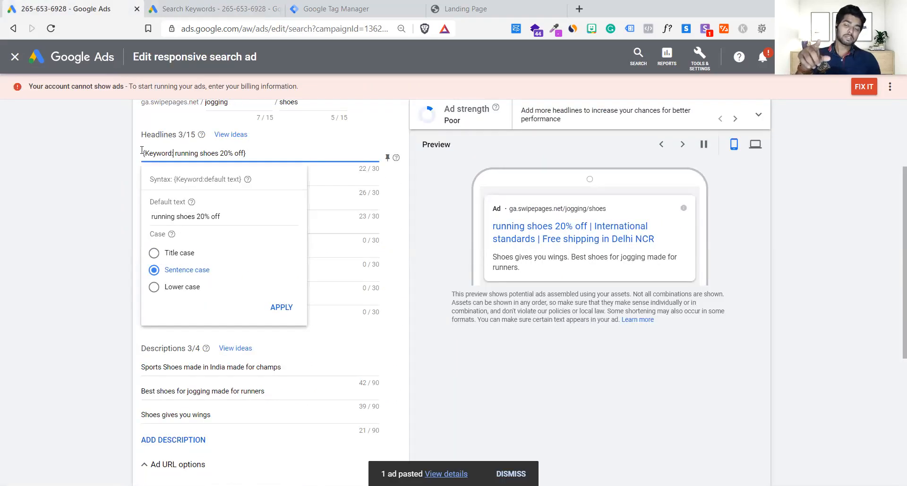
{"action": "left_click", "coordinate": [110, 169]}
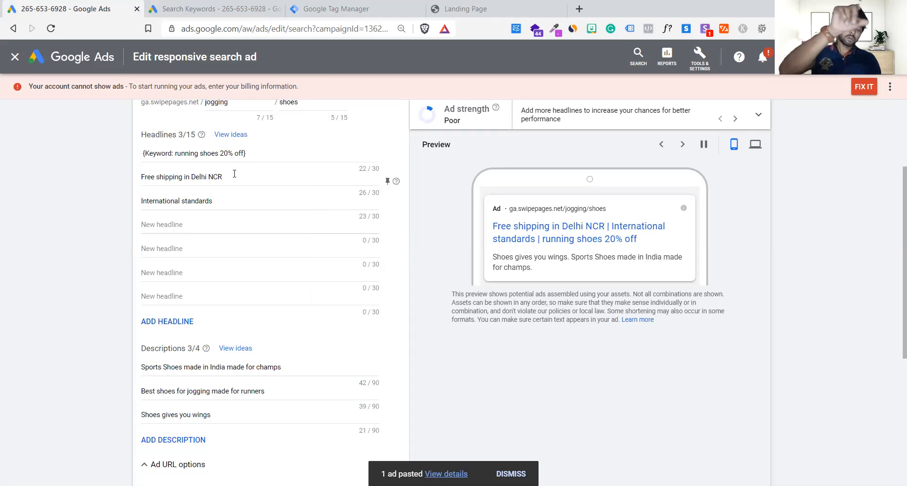
{"action": "triple_click", "coordinate": [204, 176]}
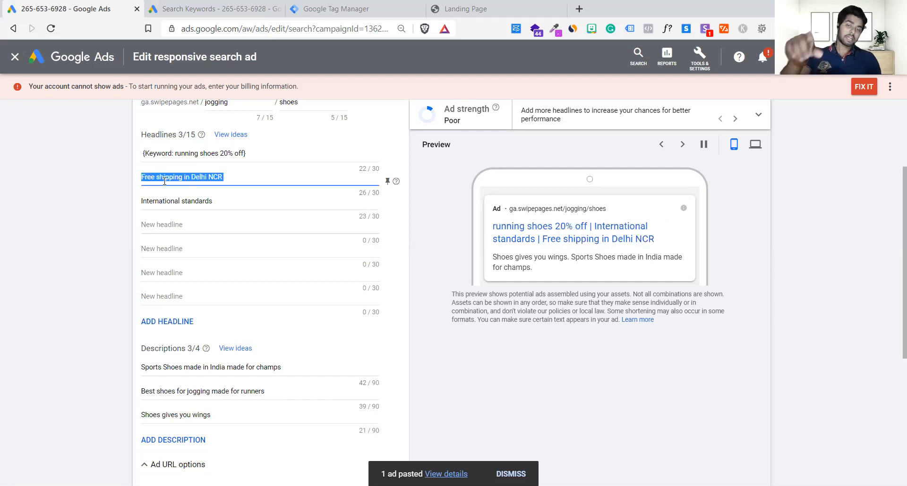
{"action": "left_click", "coordinate": [231, 197]}
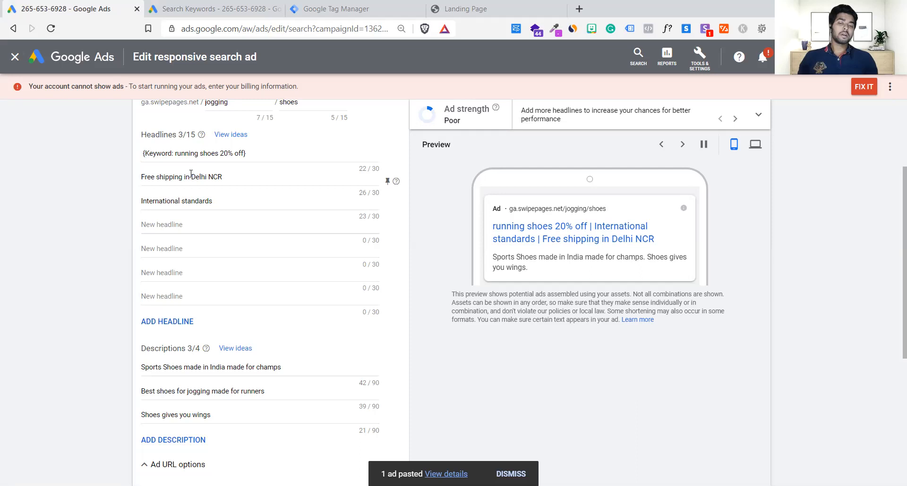
Read the default text help in the first headline's keyword insertion settings and highlight the default text there.
{"action": "left_click_drag", "start_coordinate": [175, 153], "coordinate": [245, 161]}
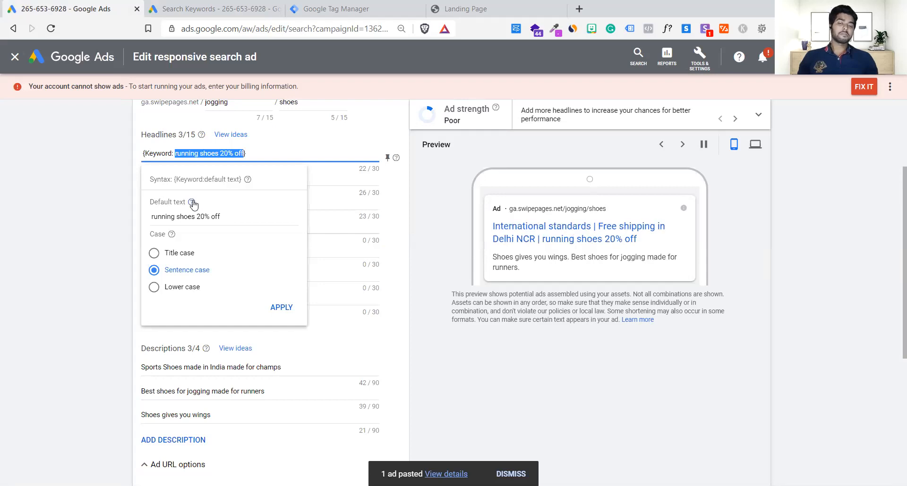
{"action": "mouse_move", "coordinate": [192, 204]}
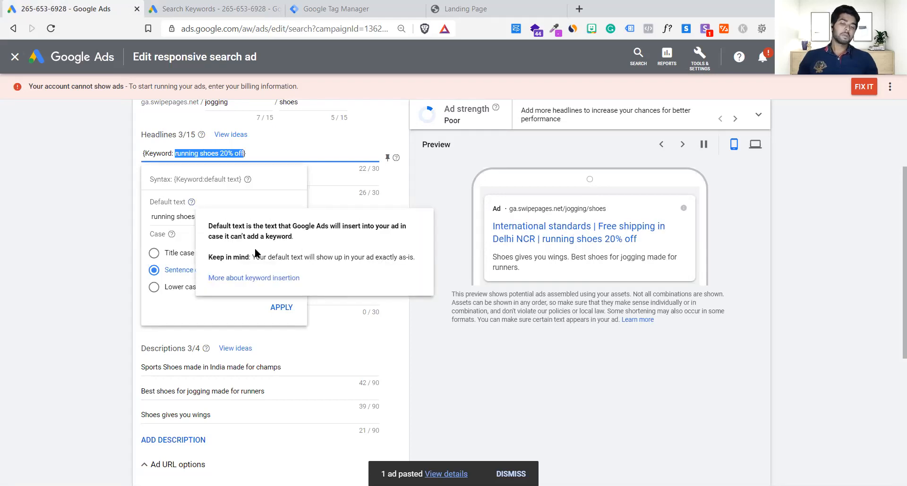
{"action": "left_click_drag", "start_coordinate": [255, 257], "coordinate": [415, 258]}
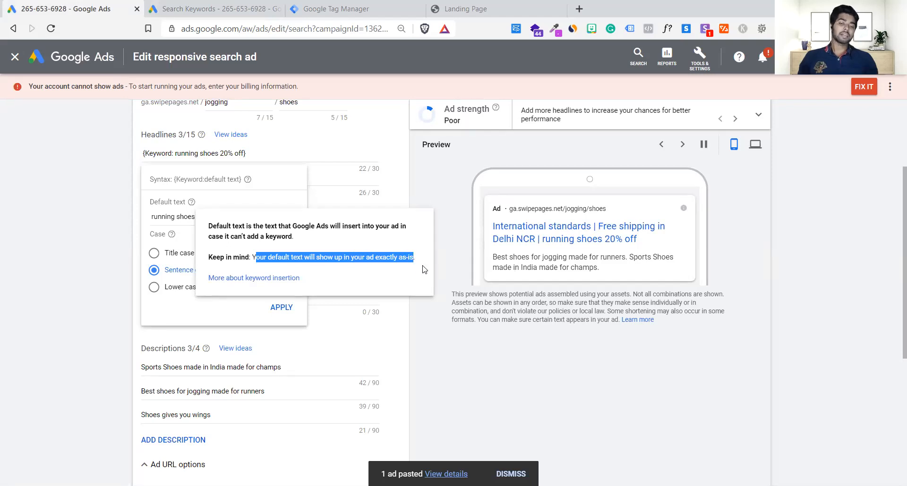
{"action": "left_click", "coordinate": [139, 209]}
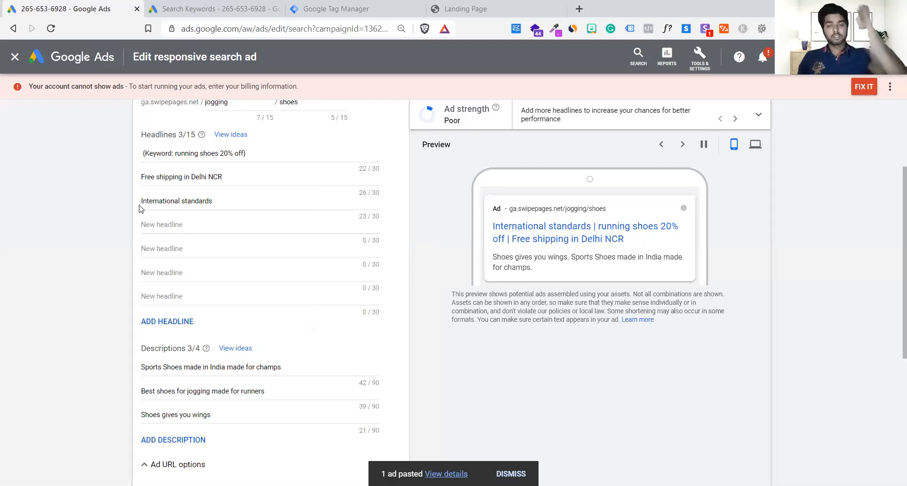
{"action": "left_click", "coordinate": [176, 152]}
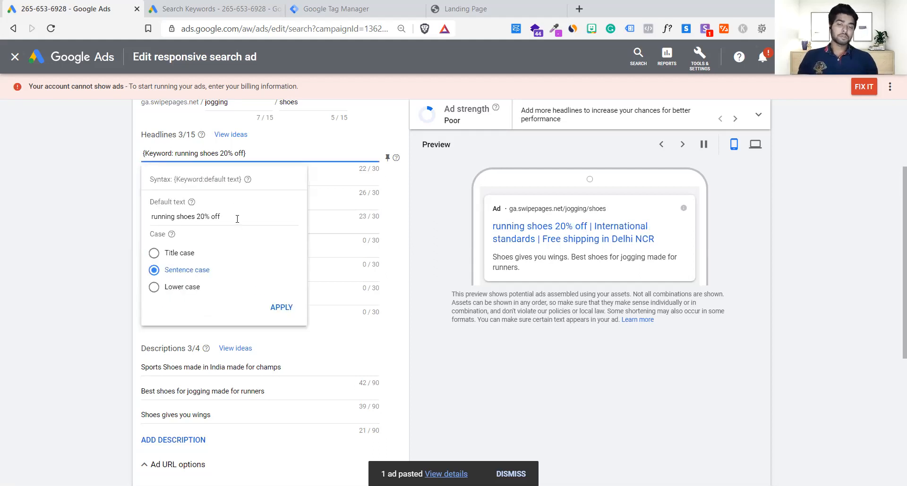
{"action": "left_click_drag", "start_coordinate": [237, 218], "coordinate": [112, 216]}
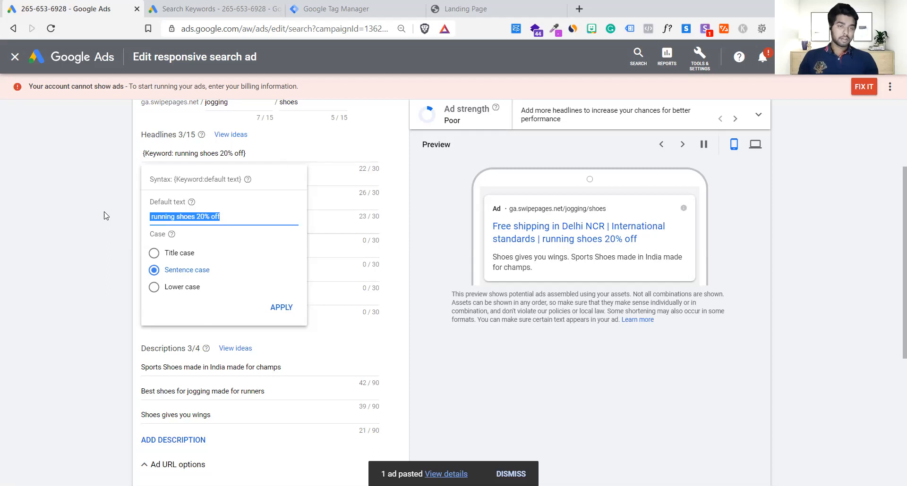
Close the keyword insertion settings without applying changes, check the ad's headlines and descriptions, and save the ad, continuing to extensions.
{"action": "left_click", "coordinate": [446, 359]}
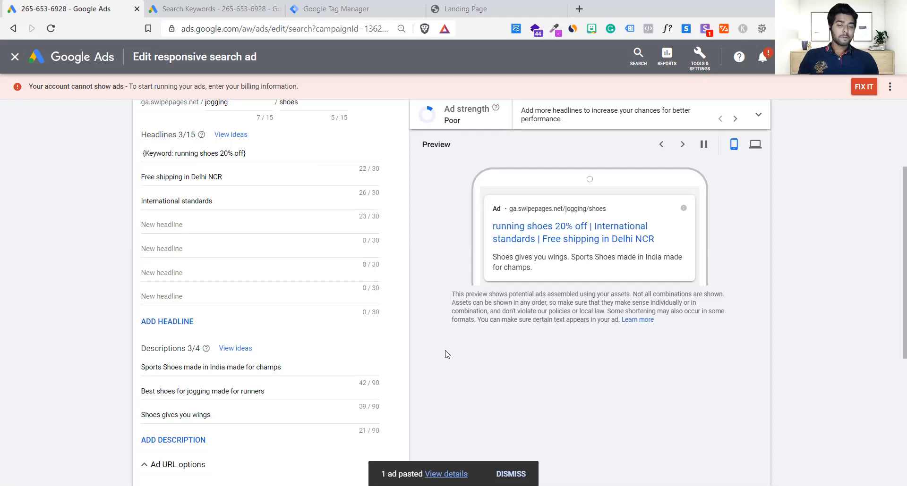
{"action": "scroll", "coordinate": [445, 352], "scroll_direction": "down", "scroll_amount": 5}
{"action": "scroll", "coordinate": [441, 354], "scroll_direction": "up", "scroll_amount": 7}
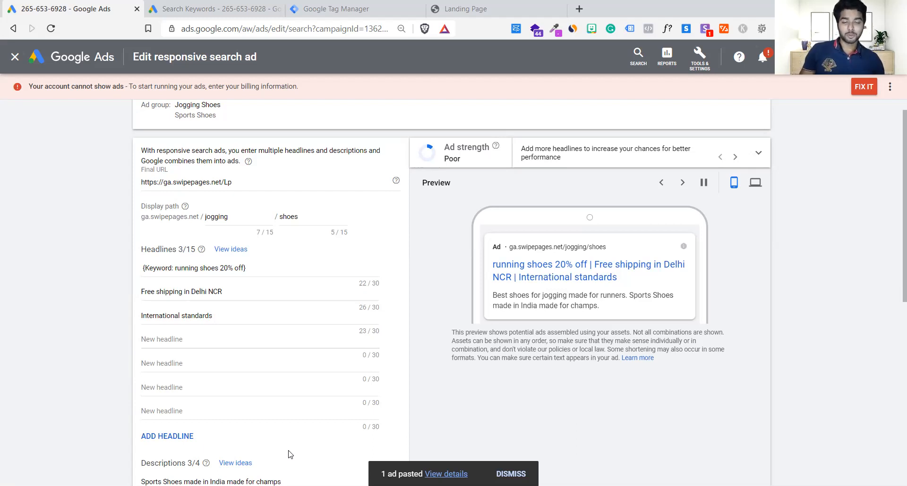
{"action": "scroll", "coordinate": [661, 248], "scroll_direction": "down", "scroll_amount": 5}
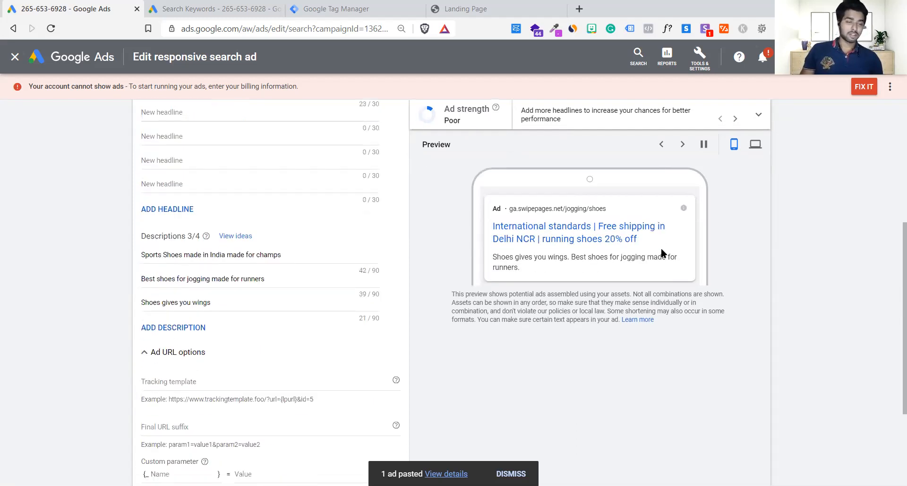
{"action": "scroll", "coordinate": [661, 253], "scroll_direction": "up", "scroll_amount": 5}
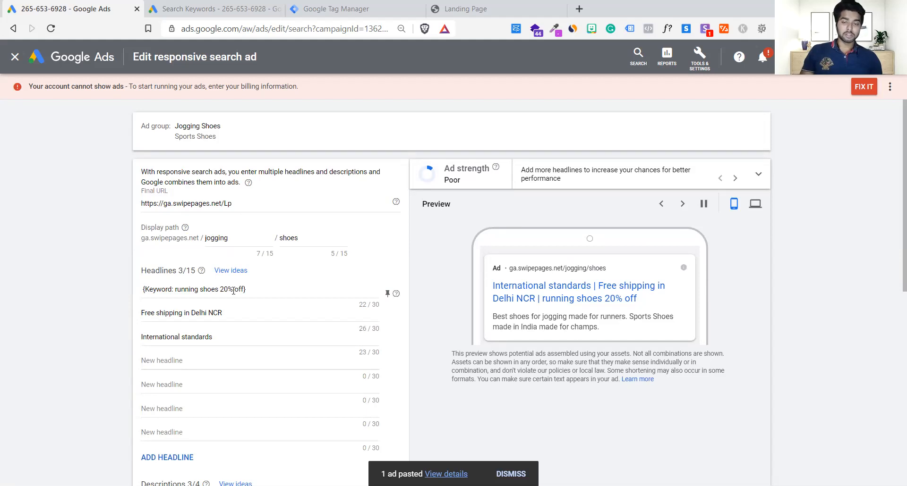
{"action": "scroll", "coordinate": [233, 291], "scroll_direction": "down", "scroll_amount": 1}
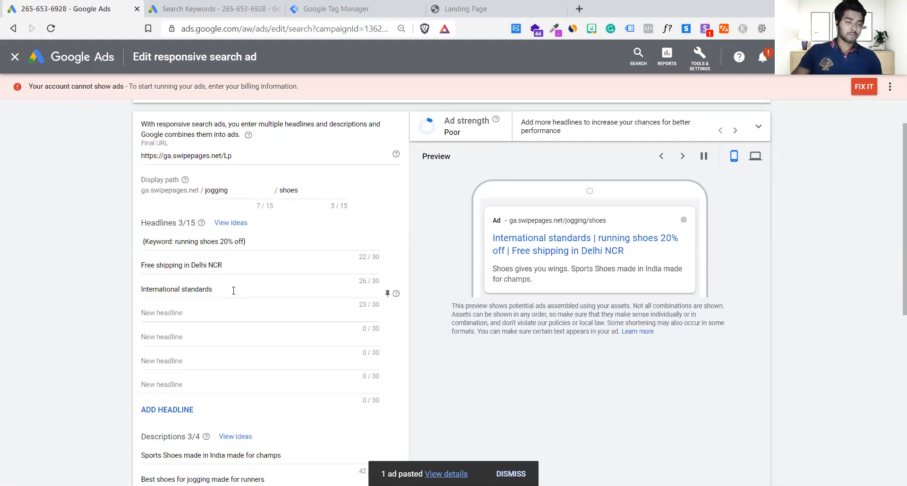
{"action": "scroll", "coordinate": [234, 290], "scroll_direction": "down", "scroll_amount": 5}
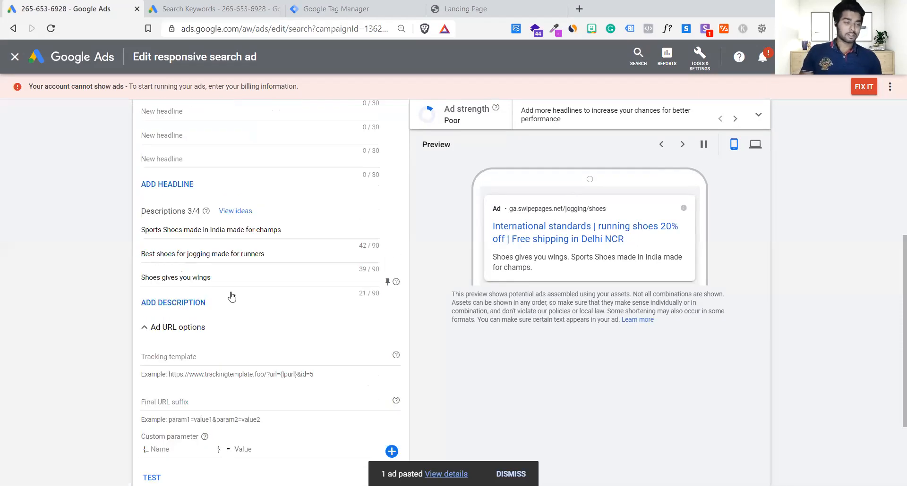
{"action": "scroll", "coordinate": [232, 295], "scroll_direction": "down", "scroll_amount": 3}
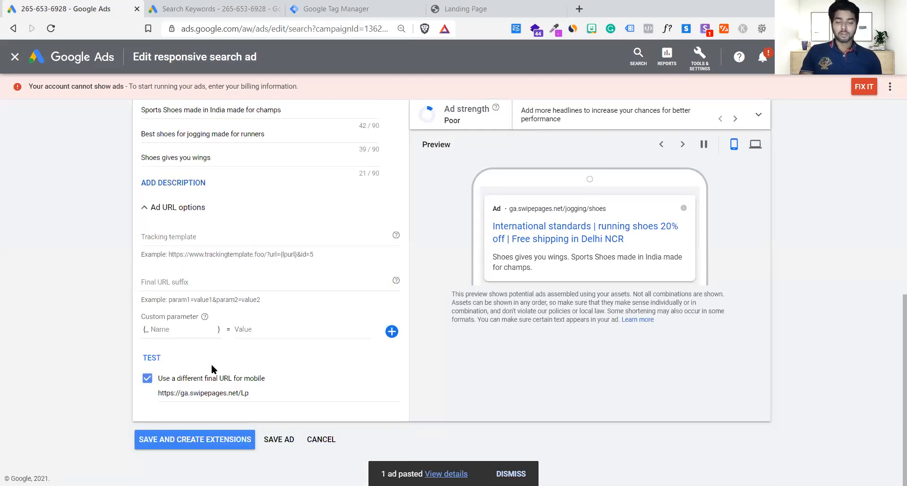
{"action": "left_click", "coordinate": [209, 439]}
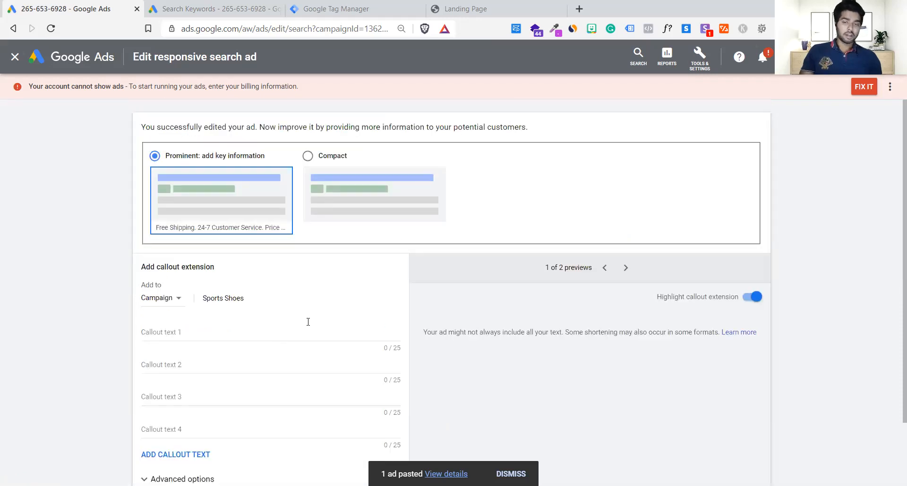
Skip adding a callout extension to the Sports Shoes campaign.
{"action": "scroll", "coordinate": [361, 308], "scroll_direction": "down", "scroll_amount": 1}
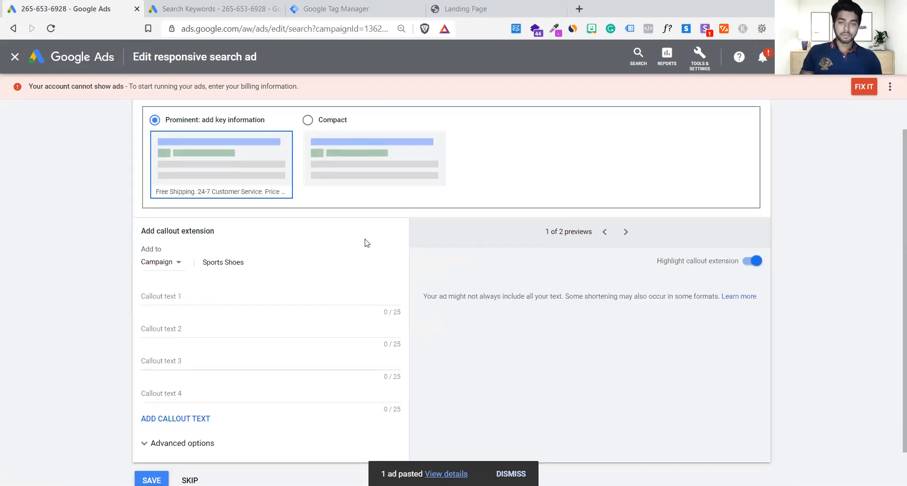
{"action": "scroll", "coordinate": [365, 243], "scroll_direction": "down", "scroll_amount": 1}
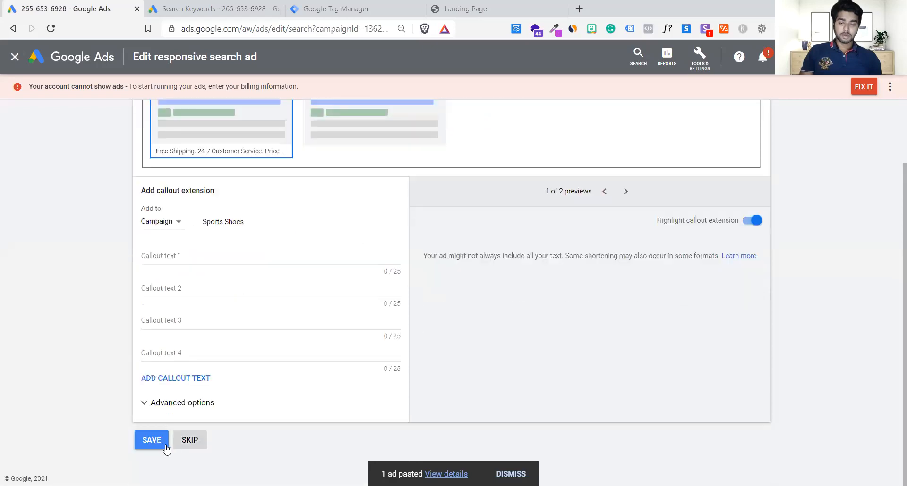
{"action": "left_click", "coordinate": [191, 443]}
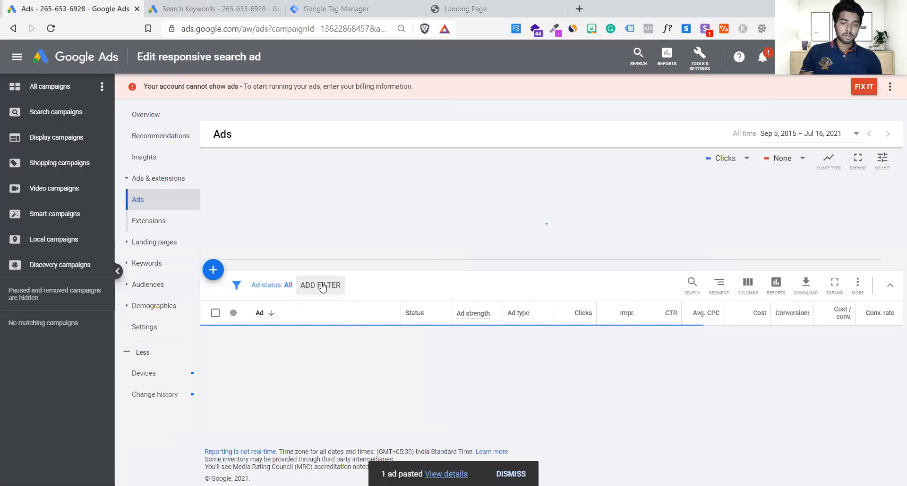
Enable the paused ad with the keyword insertion headline in the Jogging Shoes ad group.
{"action": "scroll", "coordinate": [358, 251], "scroll_direction": "down", "scroll_amount": 1}
{"action": "scroll", "coordinate": [357, 250], "scroll_direction": "down", "scroll_amount": 1}
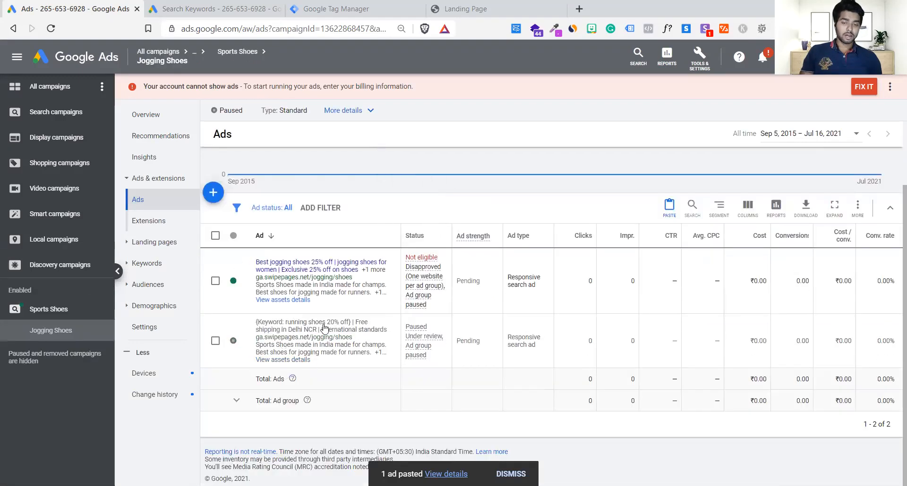
{"action": "left_click", "coordinate": [238, 341]}
{"action": "left_click", "coordinate": [259, 333]}
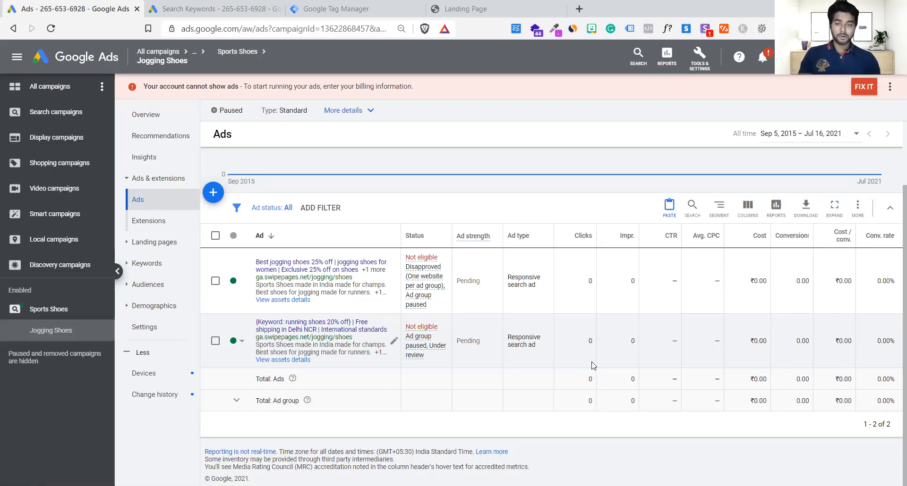
Open the overview for all campaigns and look over its performance summary, recommendations and campaign cards.
{"action": "left_click", "coordinate": [55, 95]}
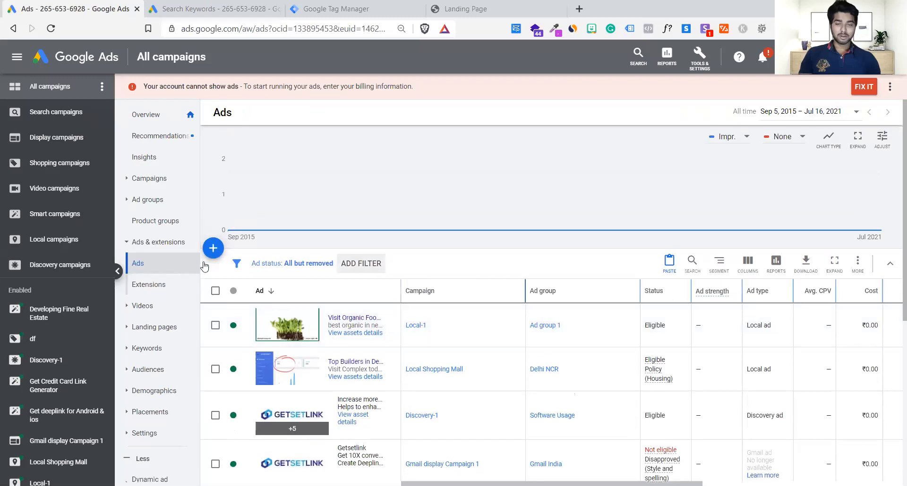
{"action": "left_click", "coordinate": [147, 115]}
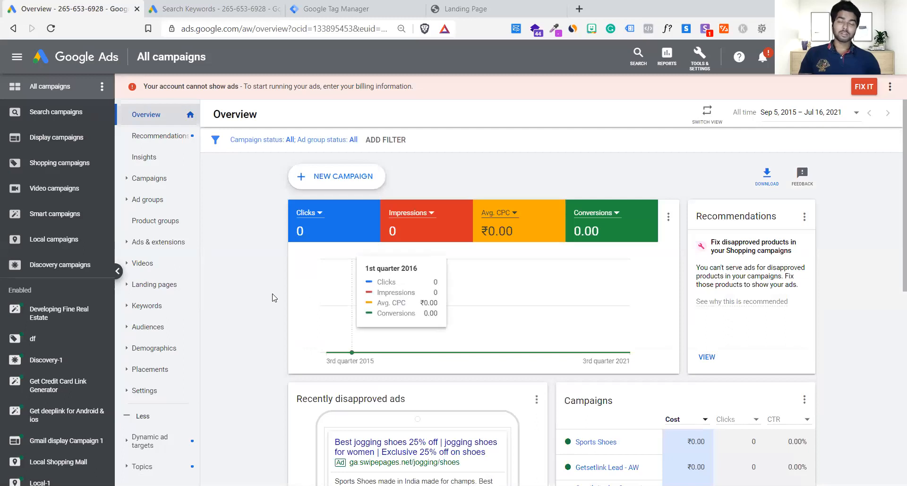
{"action": "scroll", "coordinate": [272, 298], "scroll_direction": "down", "scroll_amount": 1}
{"action": "scroll", "coordinate": [272, 298], "scroll_direction": "up", "scroll_amount": 1}
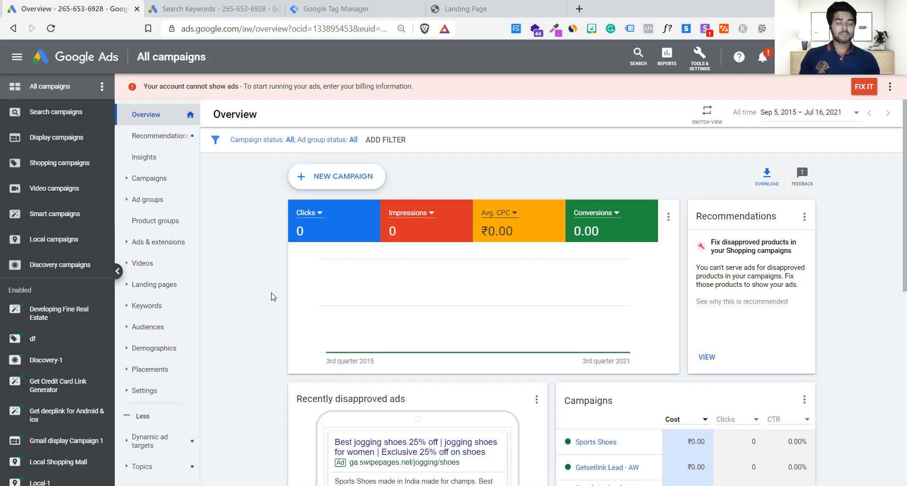
{"action": "scroll", "coordinate": [272, 297], "scroll_direction": "down", "scroll_amount": 5}
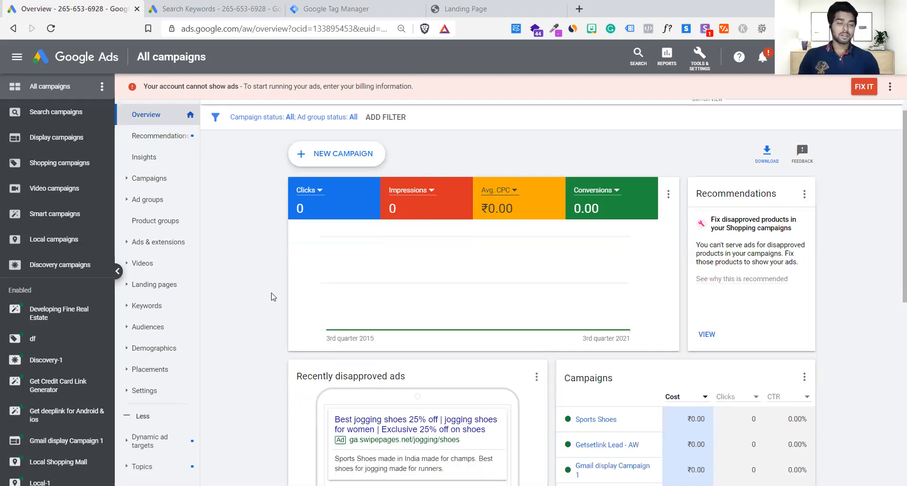
{"action": "scroll", "coordinate": [272, 297], "scroll_direction": "up", "scroll_amount": 5}
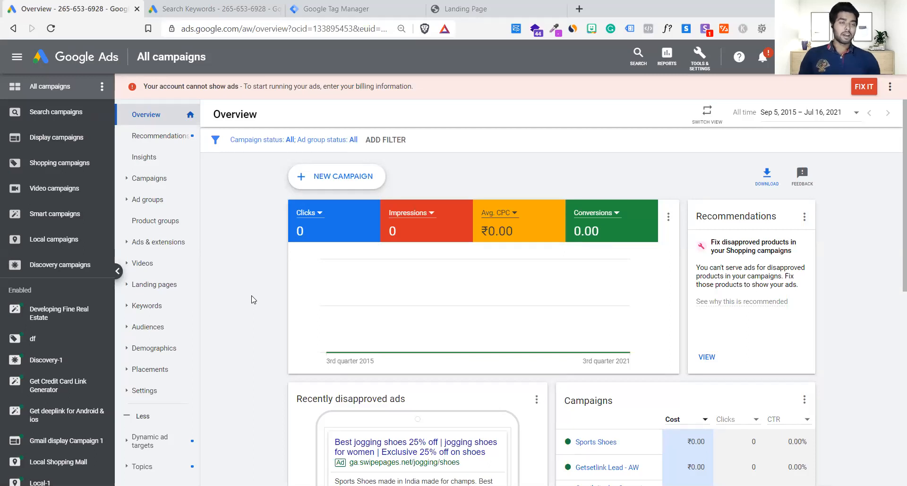
Examine the account's available planning, shared library, bulk action, measurement, setup and billing tools, and return to the overview.
{"action": "left_click", "coordinate": [694, 71]}
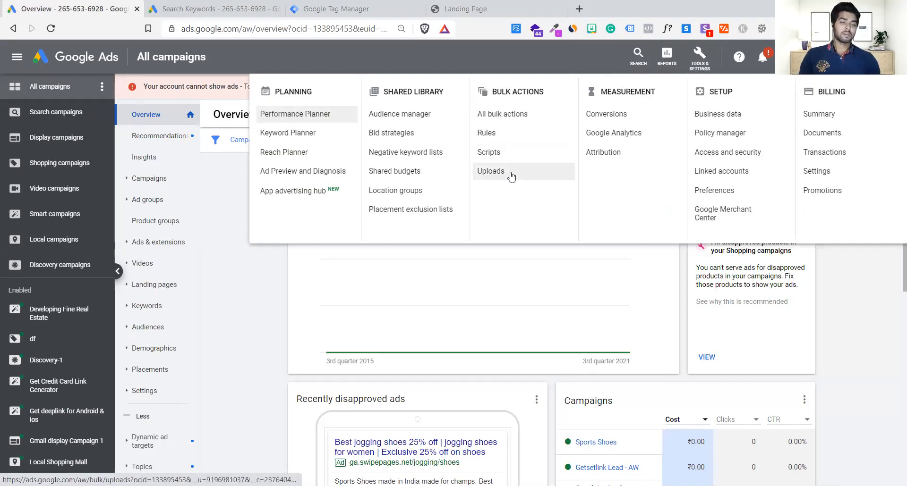
{"action": "left_click", "coordinate": [226, 409]}
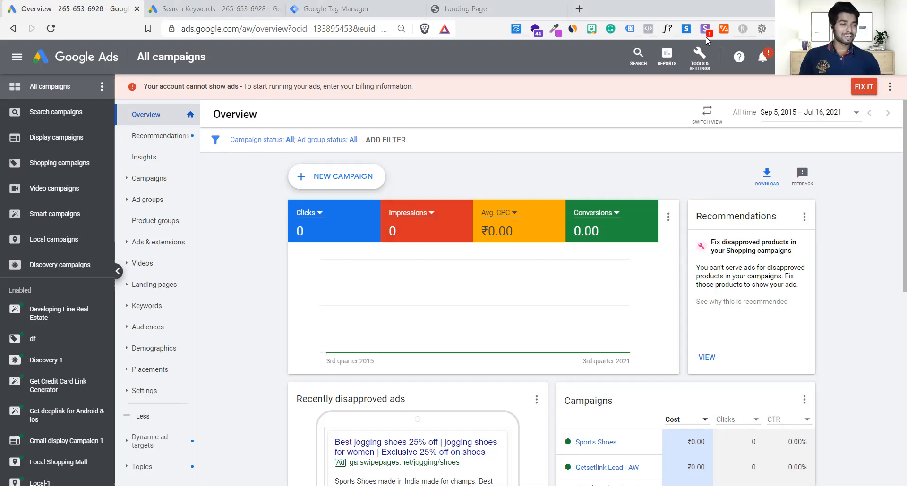
{"action": "left_click", "coordinate": [703, 56]}
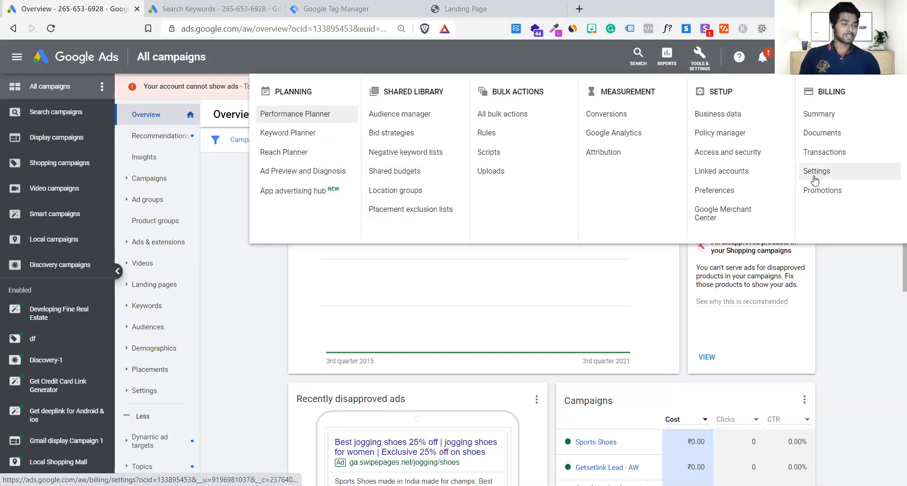
{"action": "left_click", "coordinate": [246, 342]}
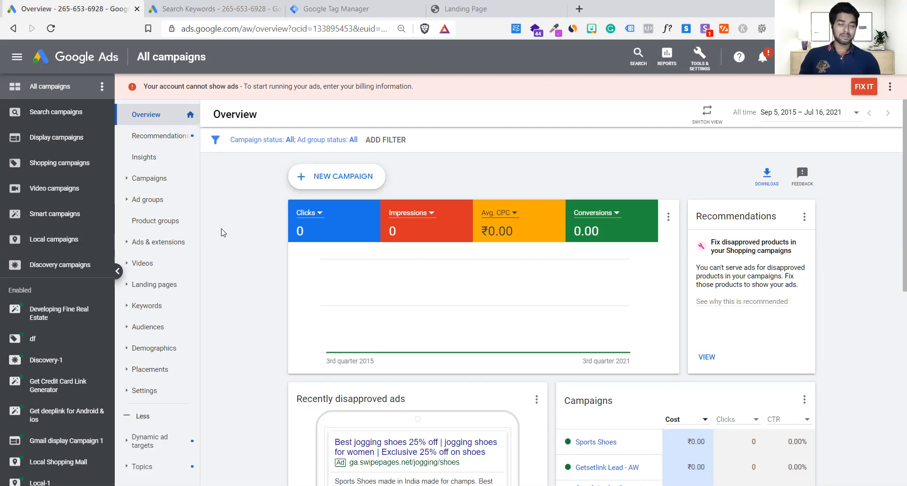
{"action": "scroll", "coordinate": [264, 307], "scroll_direction": "down", "scroll_amount": 4}
{"action": "scroll", "coordinate": [265, 310], "scroll_direction": "up", "scroll_amount": 4}
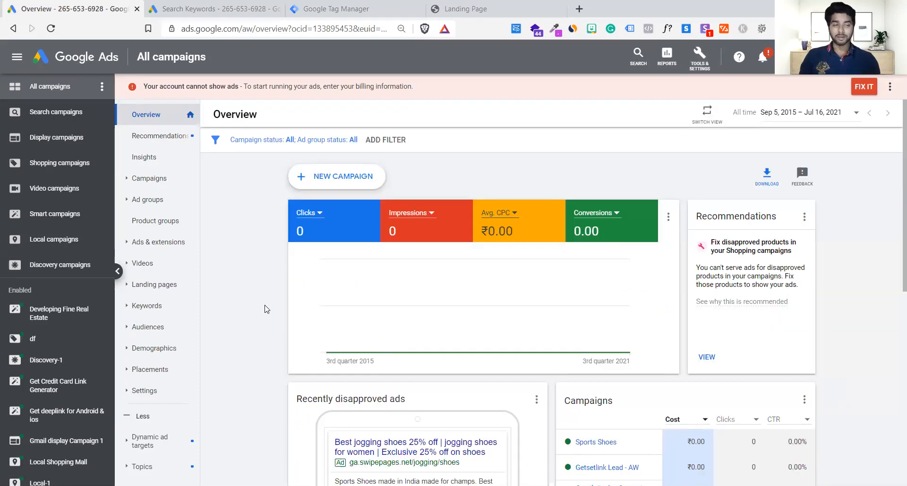